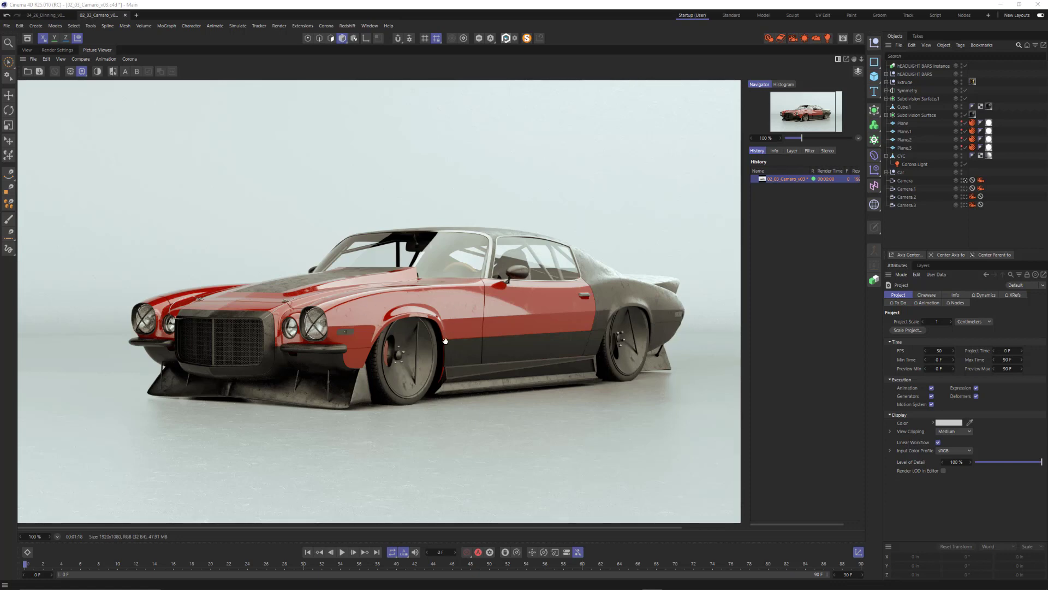
# View the Camaro render's ID pass as a single pass and return to the full image
pyautogui.click(791, 152)
pyautogui.click(793, 186)
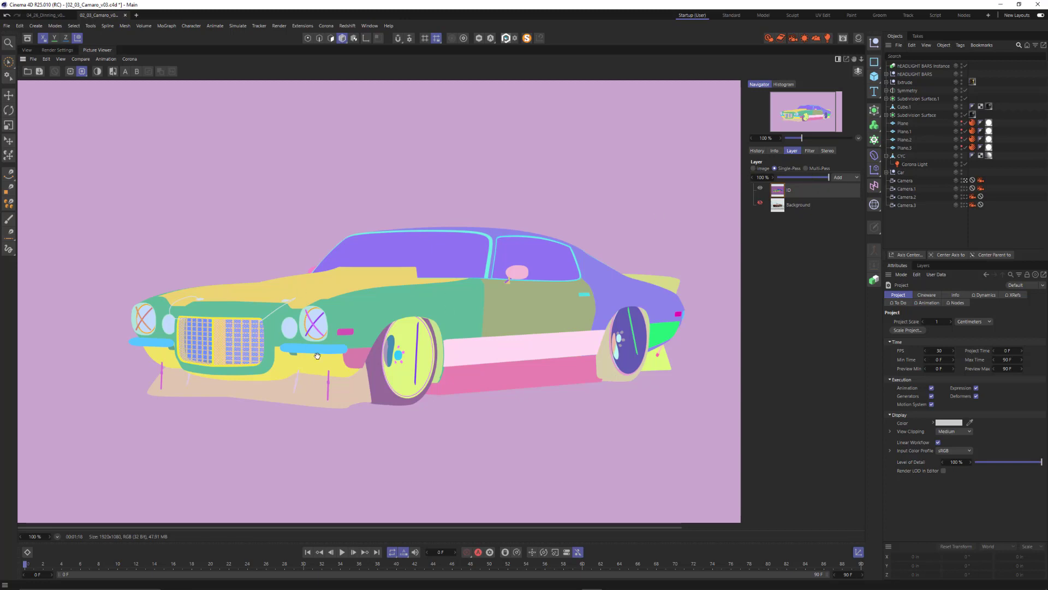
pyautogui.click(758, 169)
pyautogui.click(757, 150)
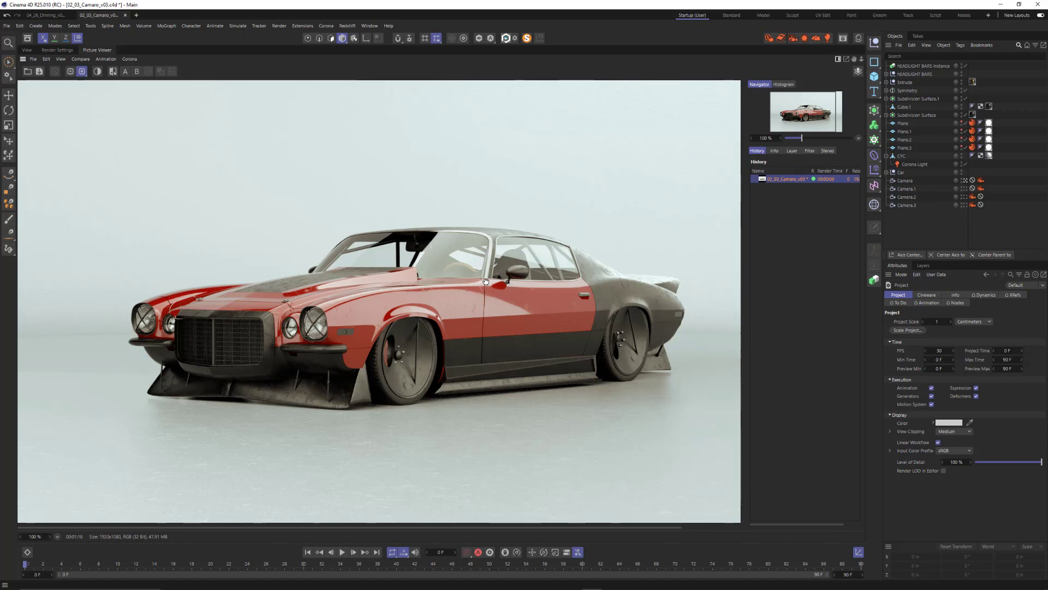
# In the 04_26_Dinning_v01 scene, add an ID mask pass to the Corona Multi-Pass setup, keeping its ID type at Instance
pyautogui.click(27, 50)
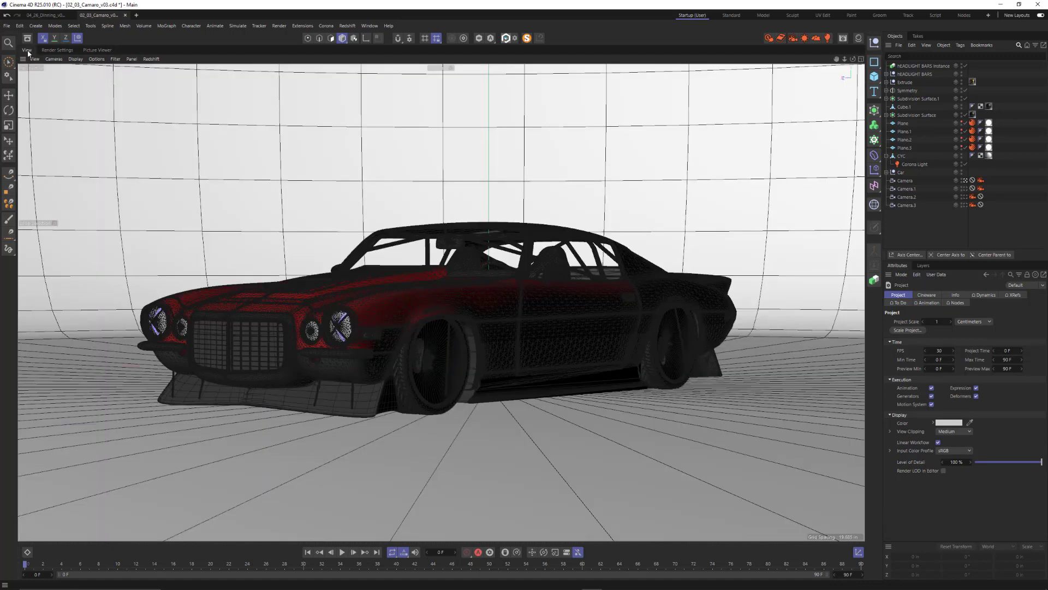
pyautogui.click(50, 16)
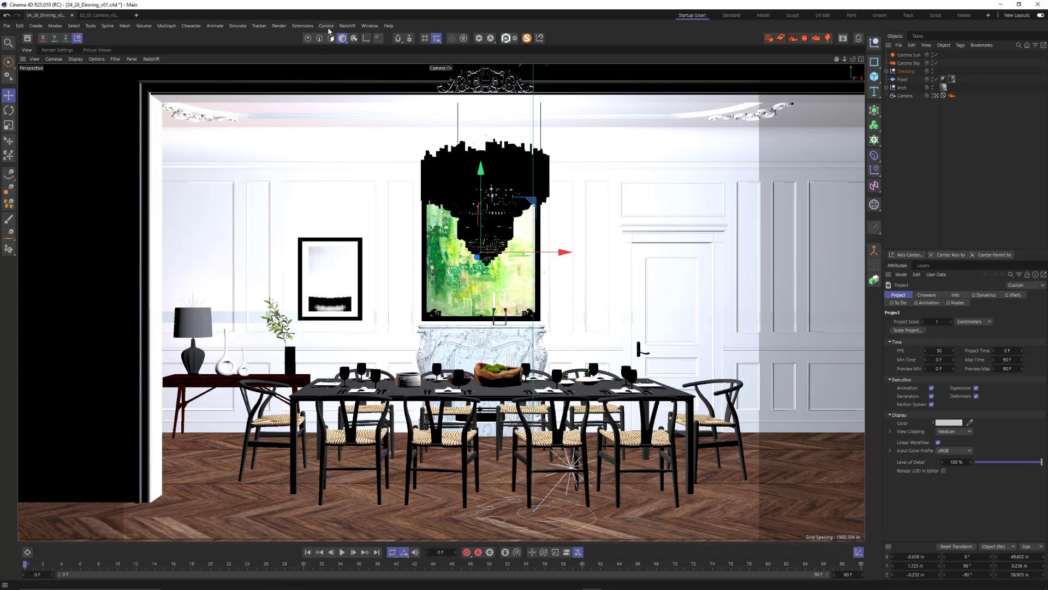
pyautogui.click(326, 25)
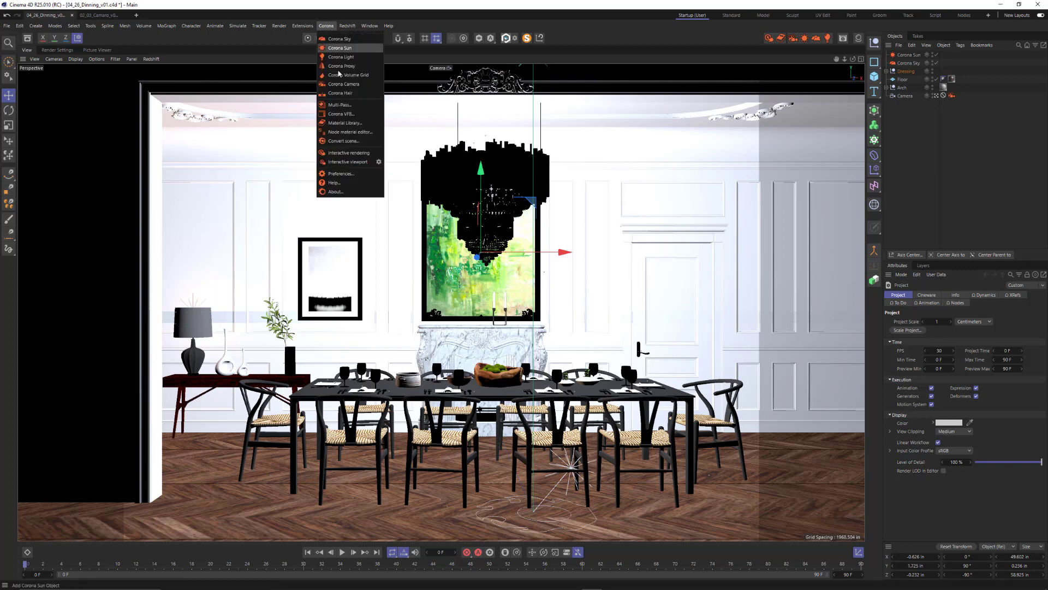
pyautogui.click(352, 105)
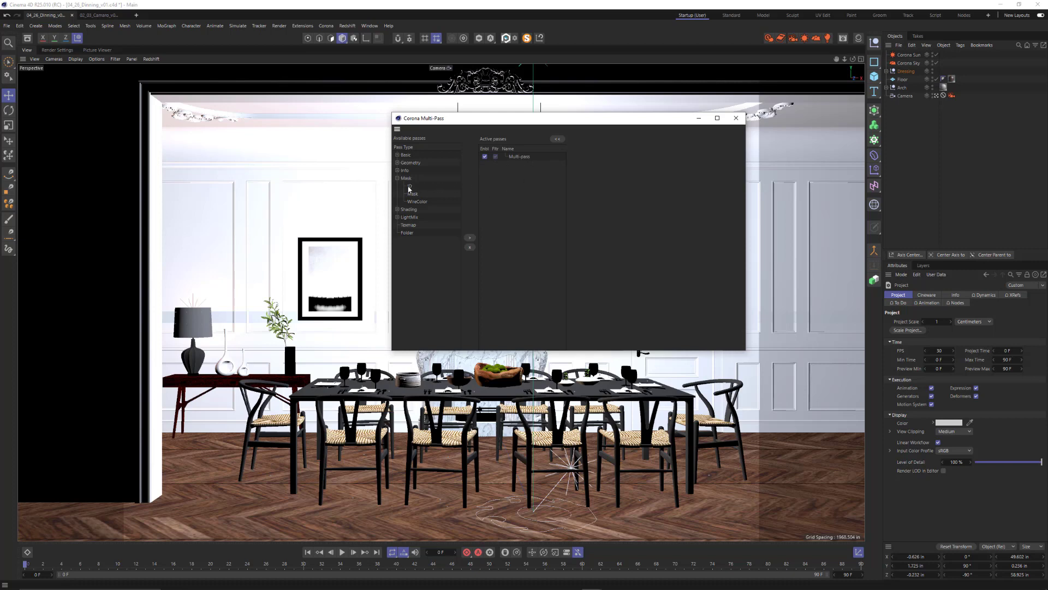
pyautogui.moveTo(409, 188); pyautogui.dragTo(484, 196)
pyautogui.click(518, 165)
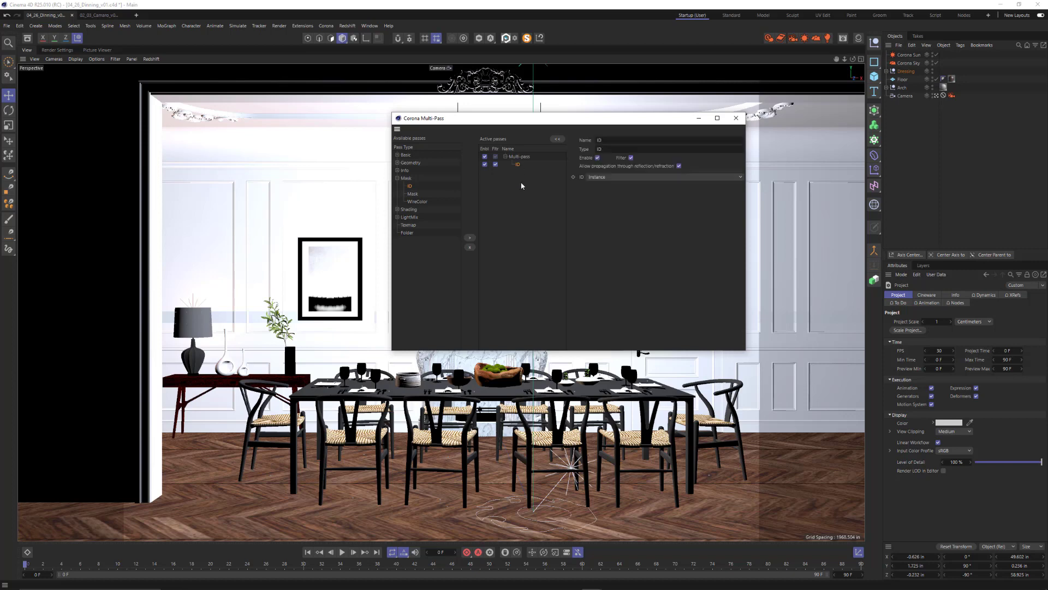
pyautogui.click(604, 177)
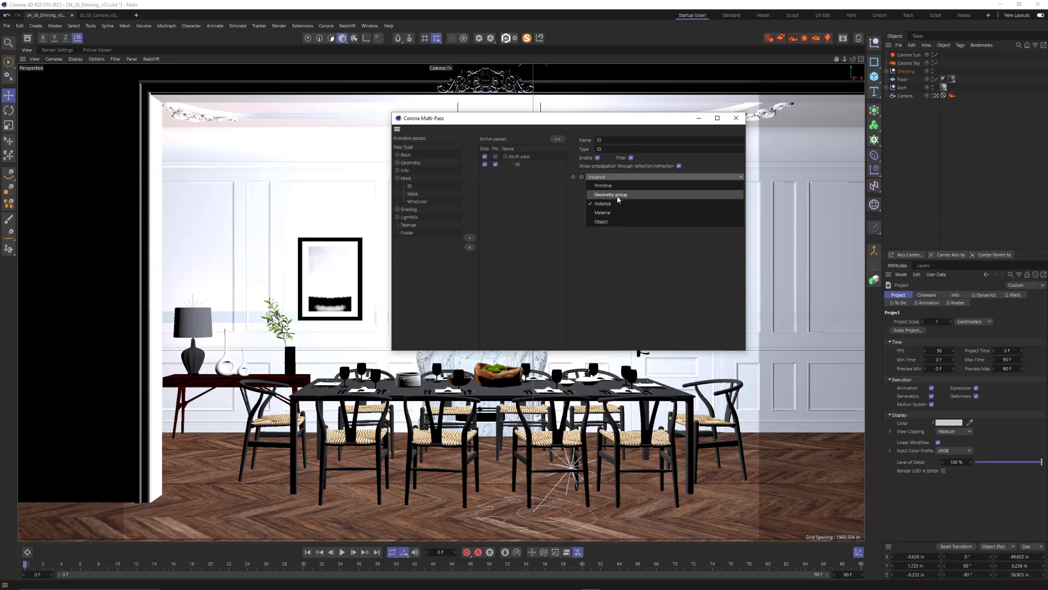
pyautogui.click(614, 177)
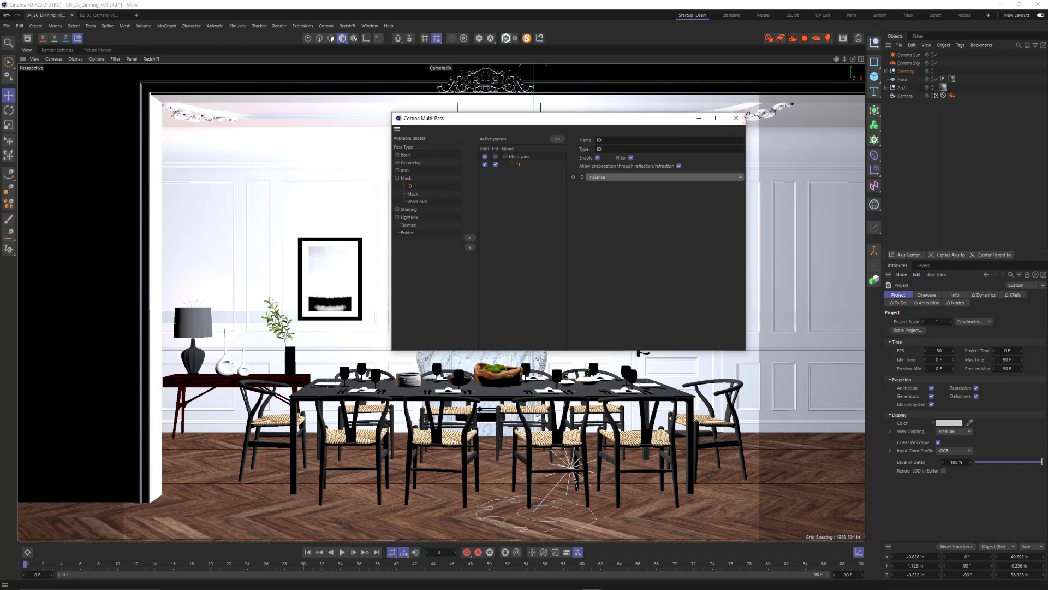
pyautogui.click(736, 118)
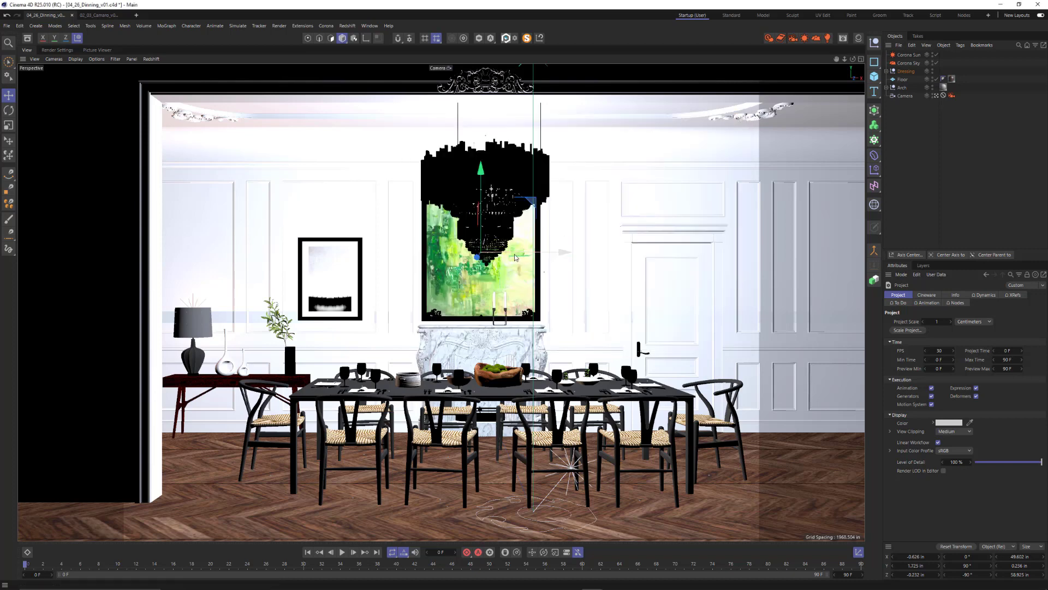
# Render the dining room scene to the Picture Viewer and check that its layers include the ID pass
pyautogui.hotkey('shift', 'r')
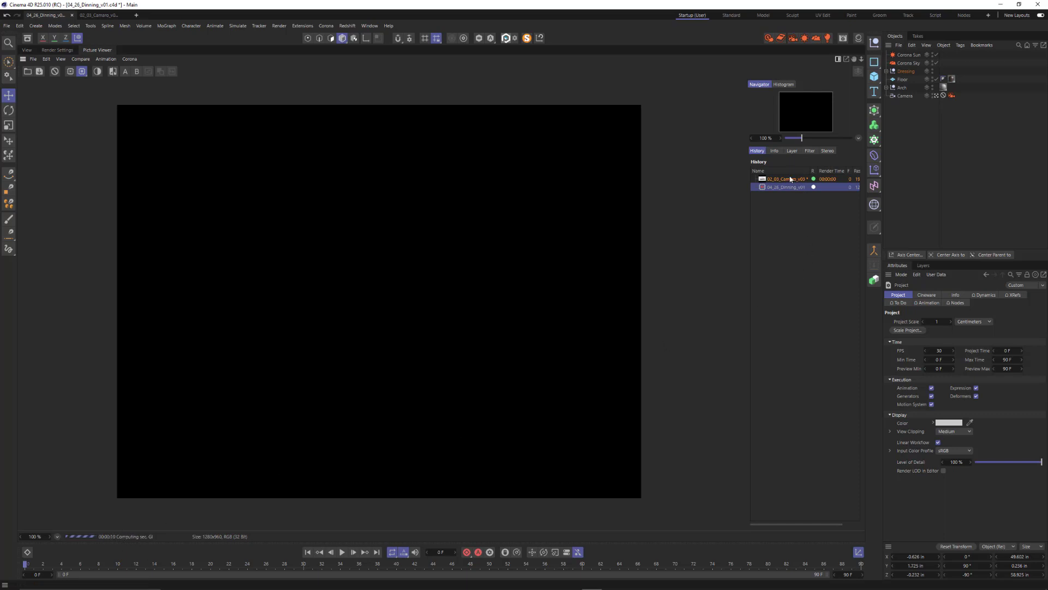
pyautogui.click(791, 153)
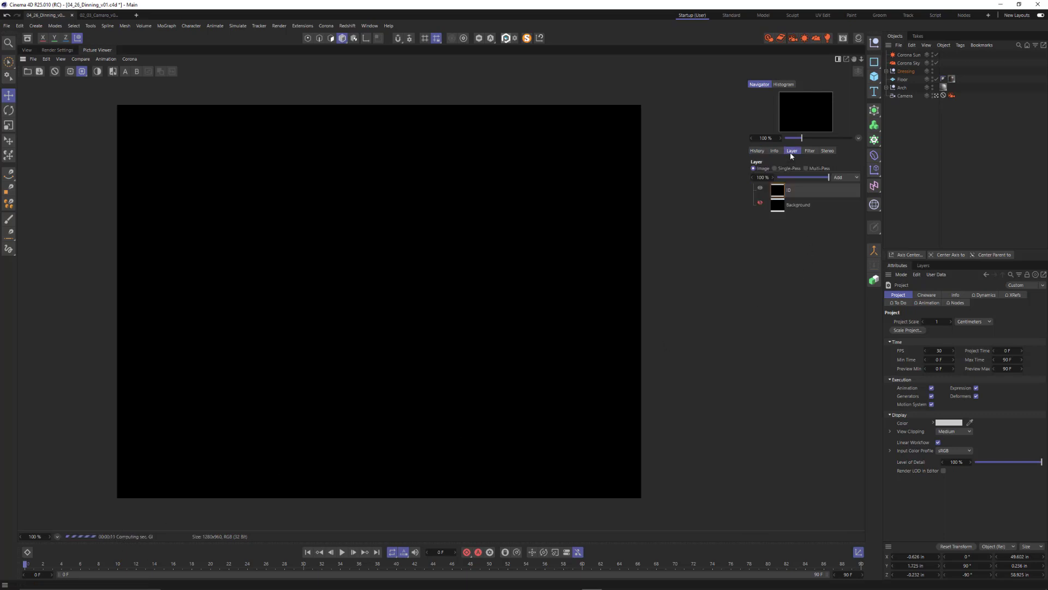
pyautogui.click(757, 151)
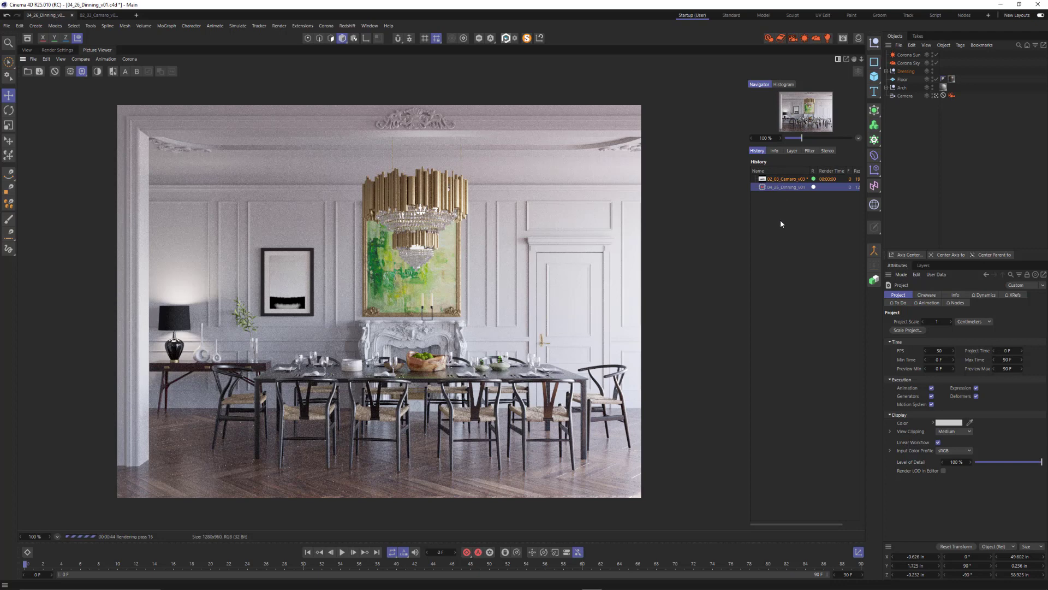
# Inspect the dining room render's ID layer in Single-Pass mode and return to the full image and render history
pyautogui.click(779, 153)
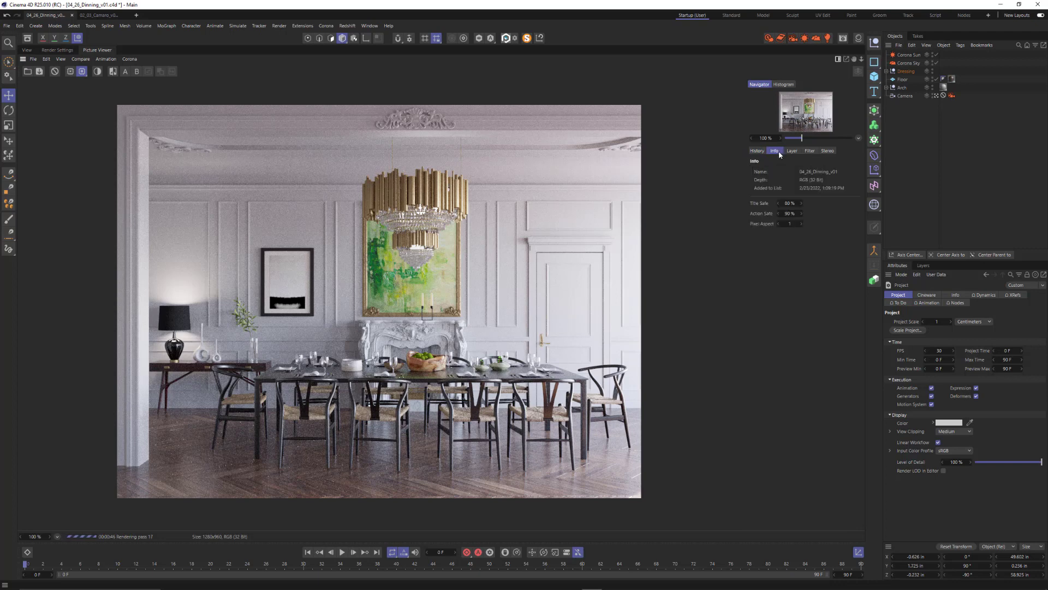
pyautogui.click(790, 153)
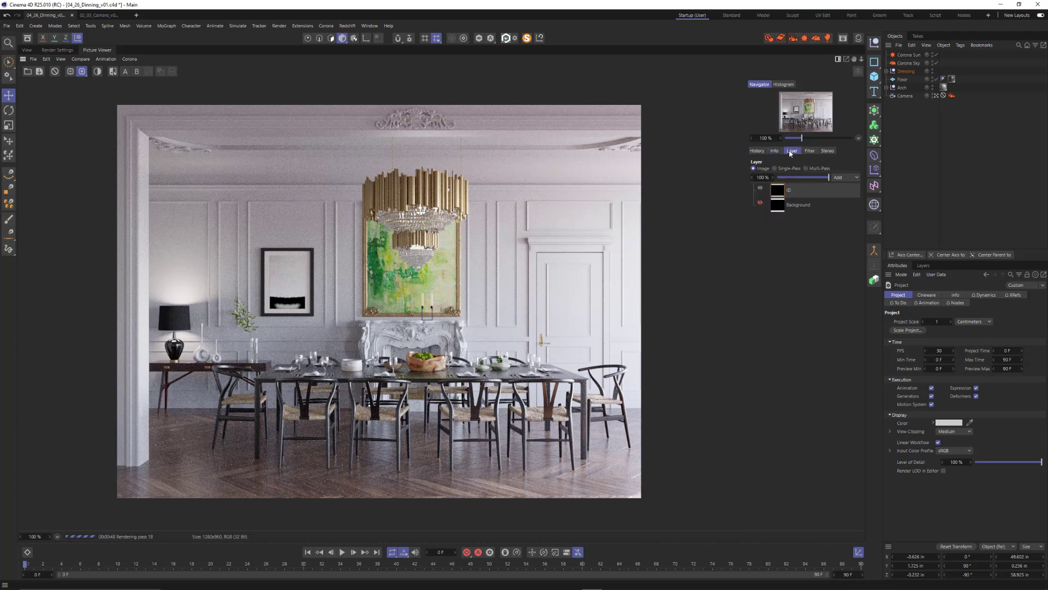
pyautogui.click(808, 152)
pyautogui.click(827, 151)
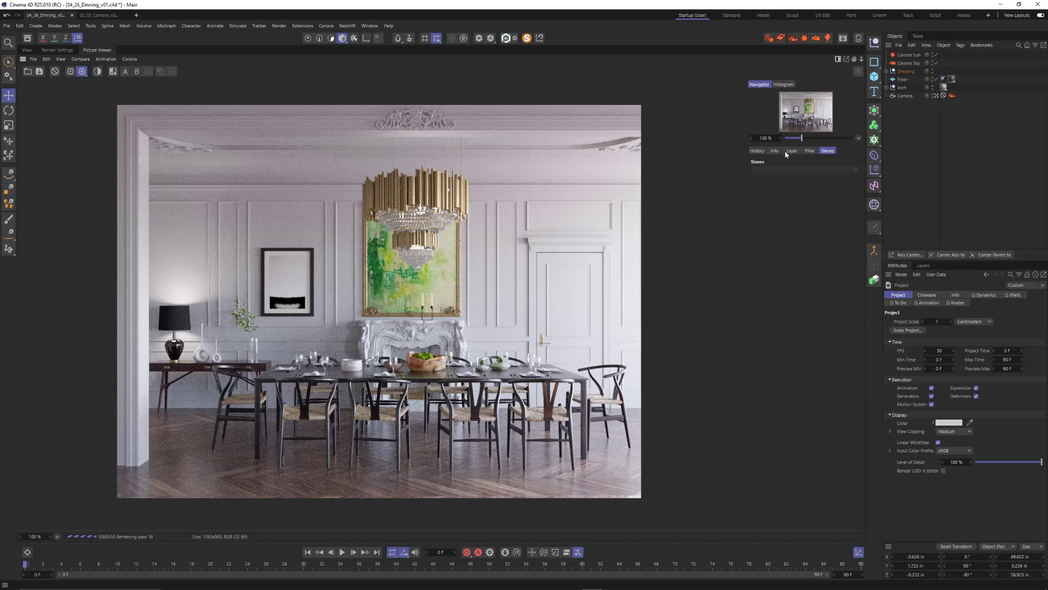
pyautogui.click(761, 153)
pyautogui.click(795, 153)
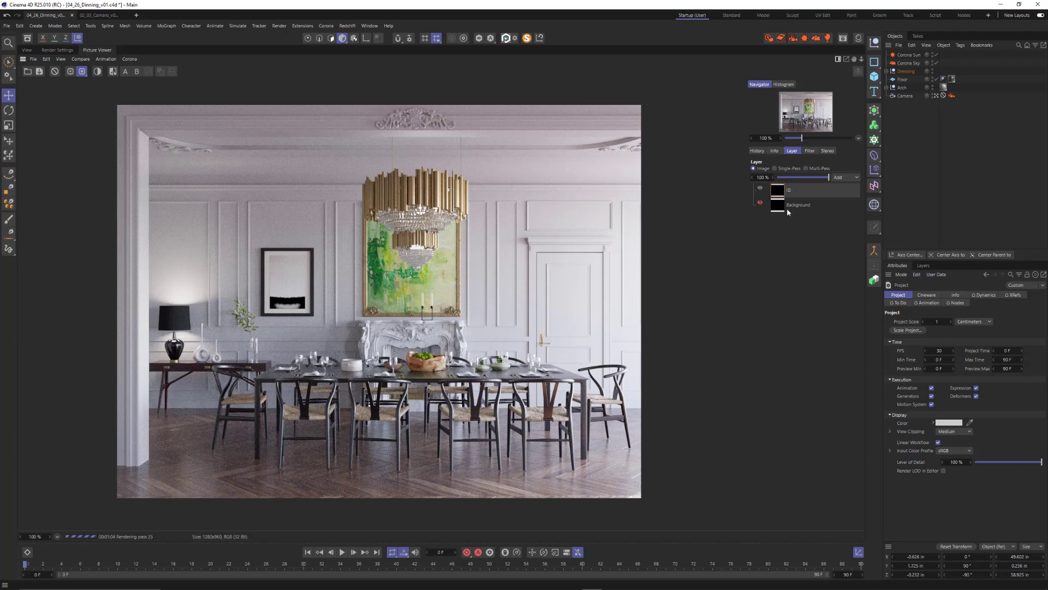
pyautogui.click(790, 169)
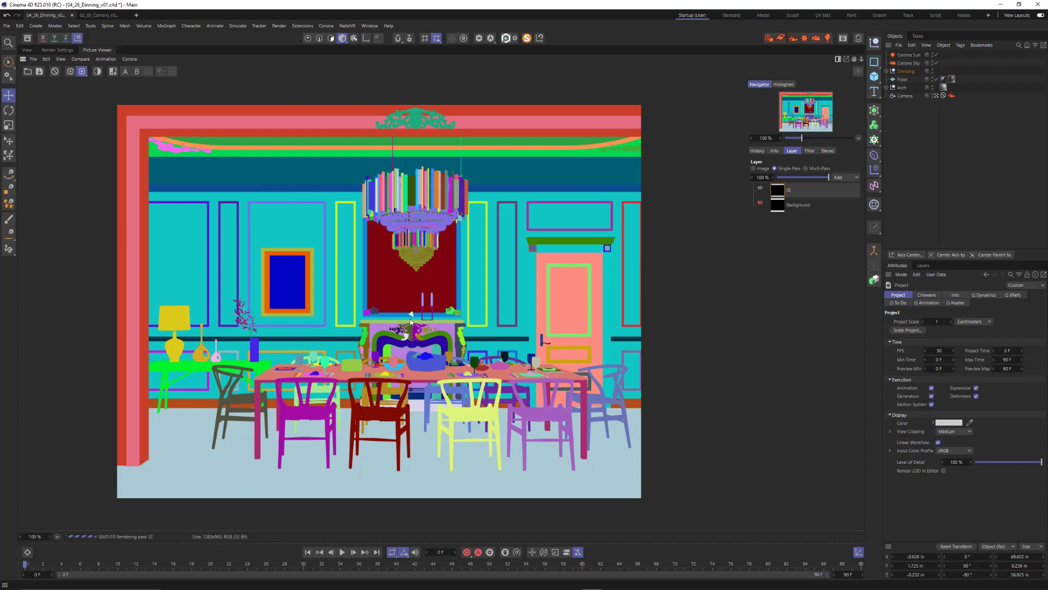
pyautogui.click(759, 169)
pyautogui.click(757, 150)
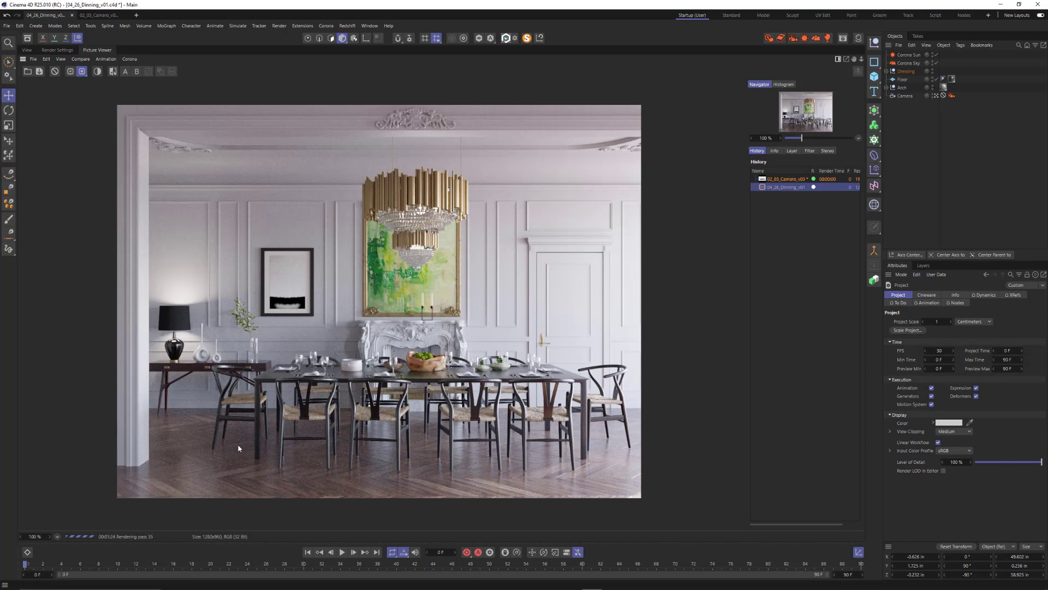
# Stop the render and save the beauty image as a 16-bit PSD still named 04_26_Dinning_Shot01_v01 in the Post_Processing folder
pyautogui.click(55, 71)
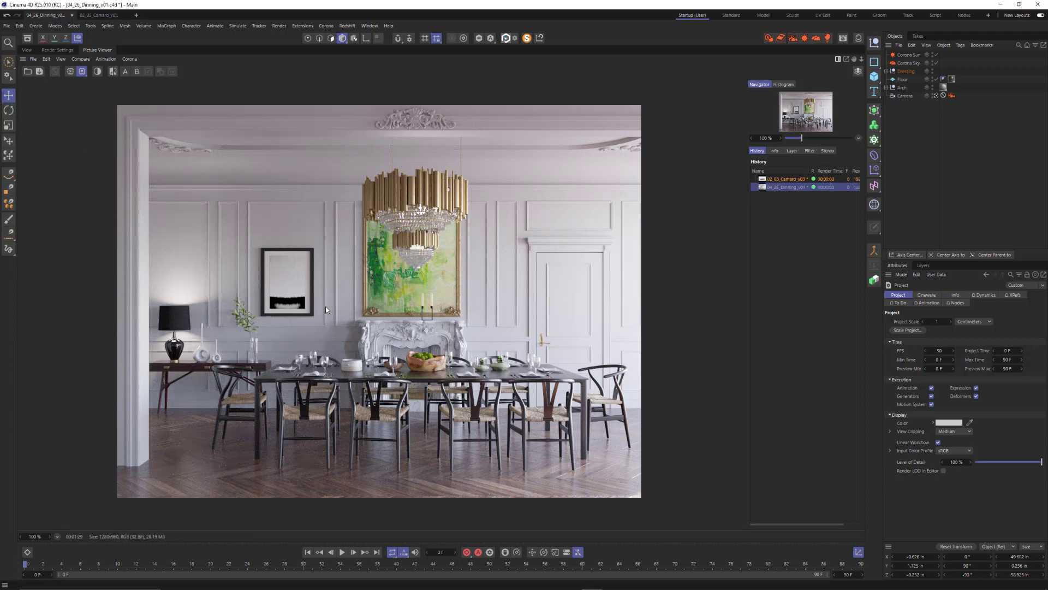
pyautogui.click(33, 59)
pyautogui.click(42, 81)
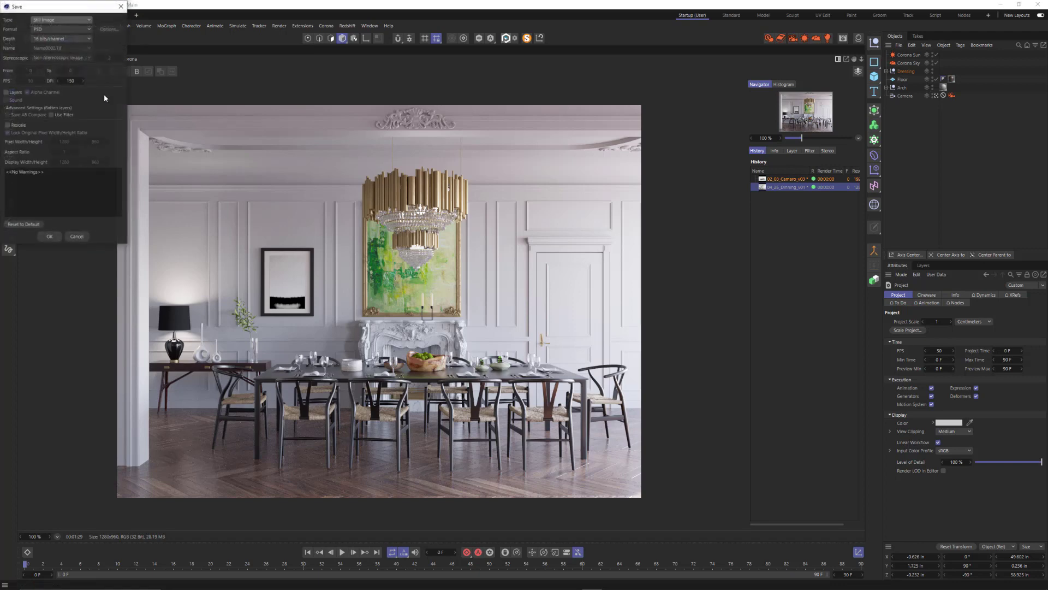
pyautogui.moveTo(62, 8); pyautogui.dragTo(269, 136)
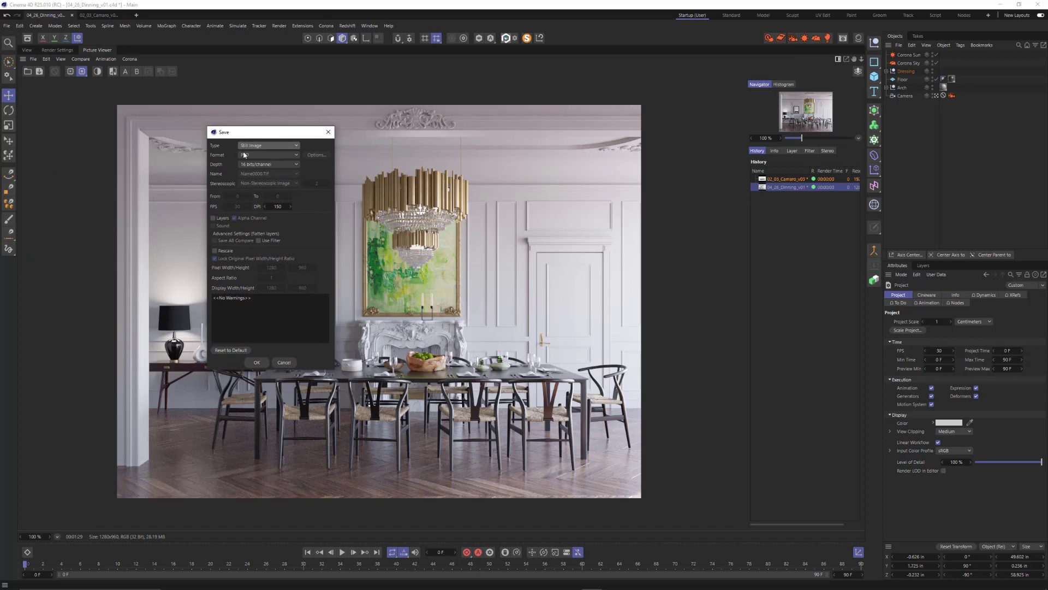
pyautogui.click(256, 362)
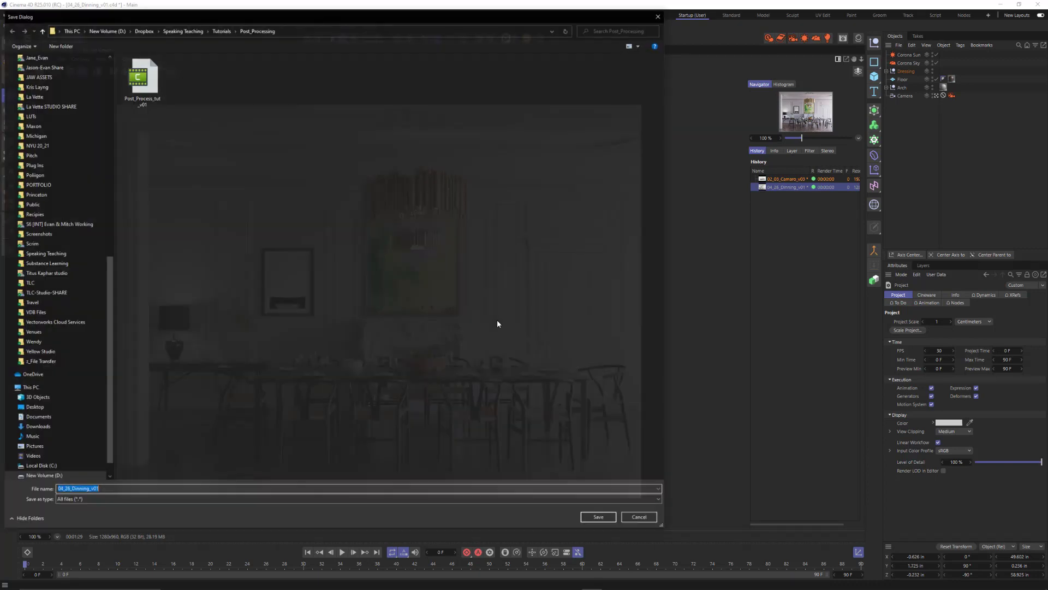
pyautogui.click(113, 490)
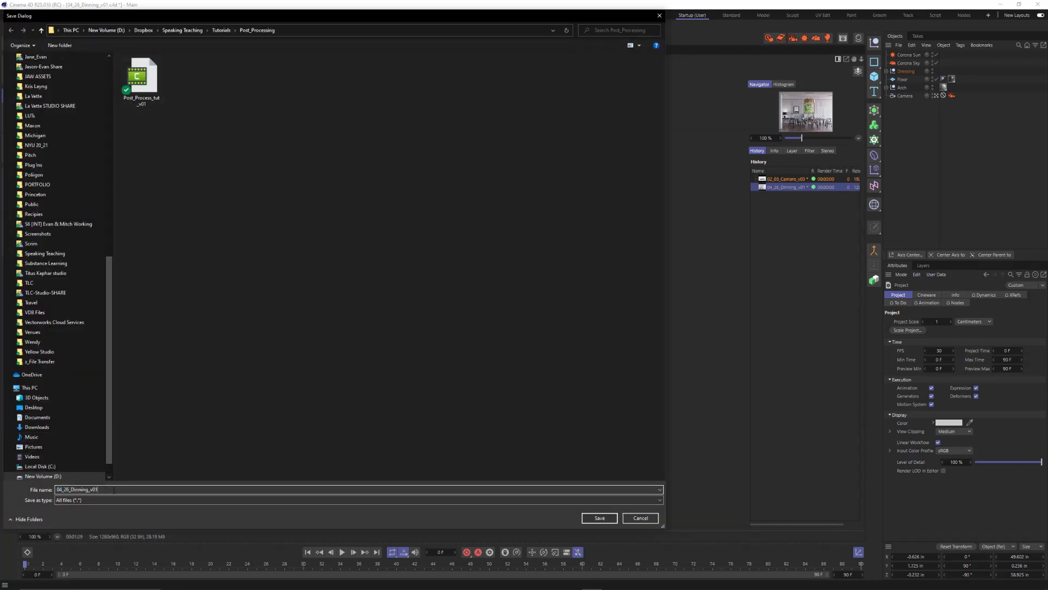
pyautogui.doubleClick(75, 489)
pyautogui.click(95, 488)
pyautogui.write('Shot01_')
pyautogui.press('Return')
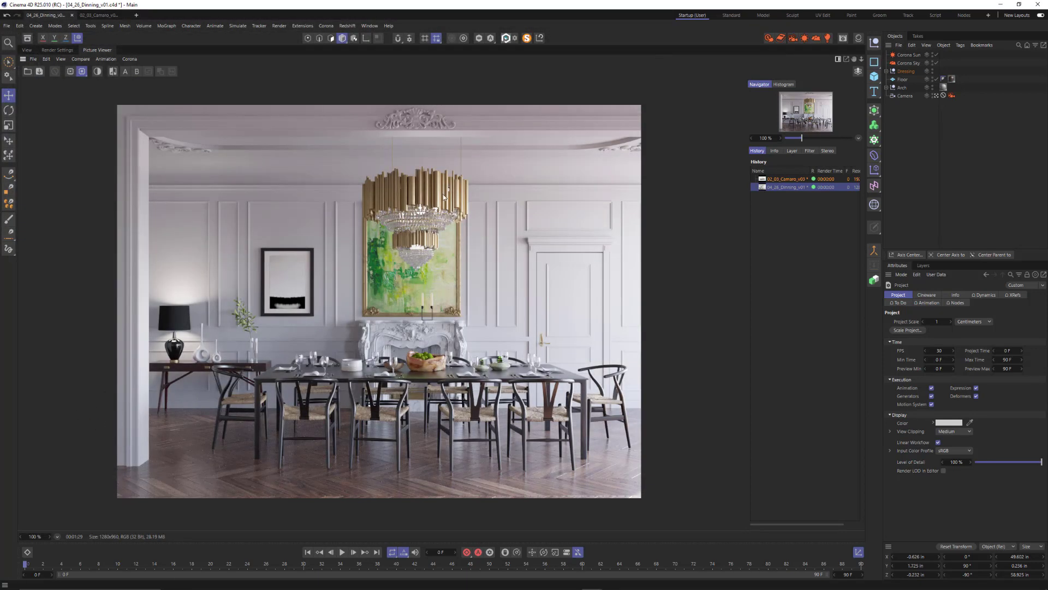
# Display the ID layer as a single pass and save it as a 16-bit PSD, appending "id" to the 04_26_Dinning_Shot01_v01 file name
pyautogui.click(796, 153)
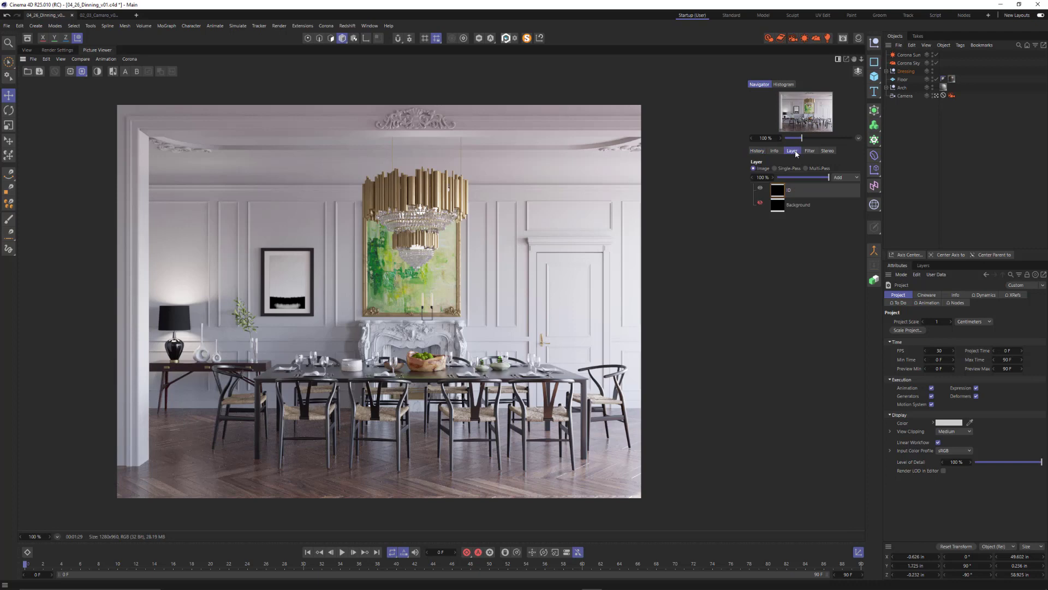
pyautogui.click(794, 168)
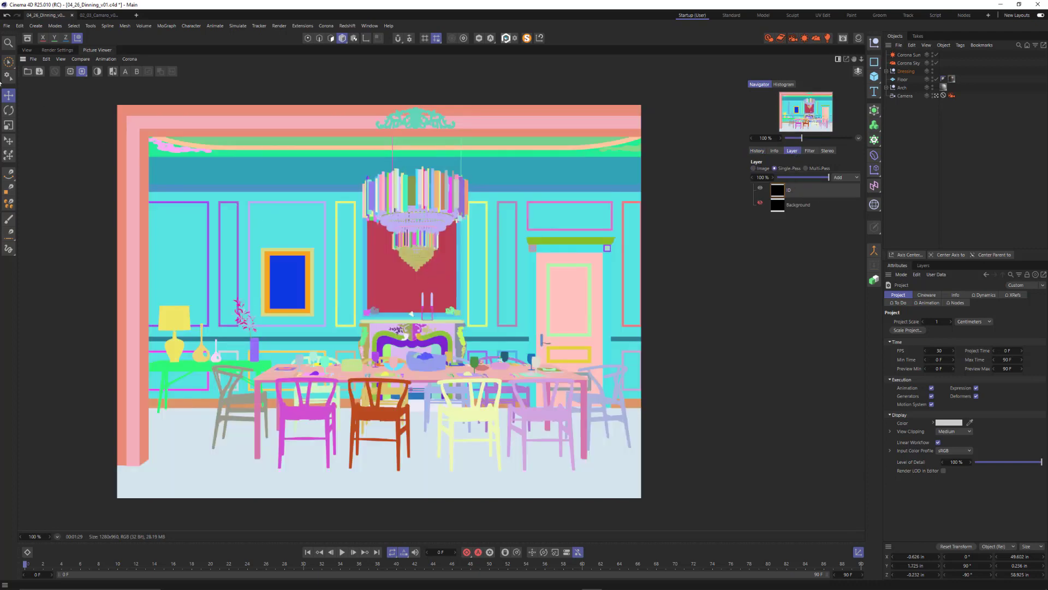
pyautogui.click(33, 59)
pyautogui.click(49, 79)
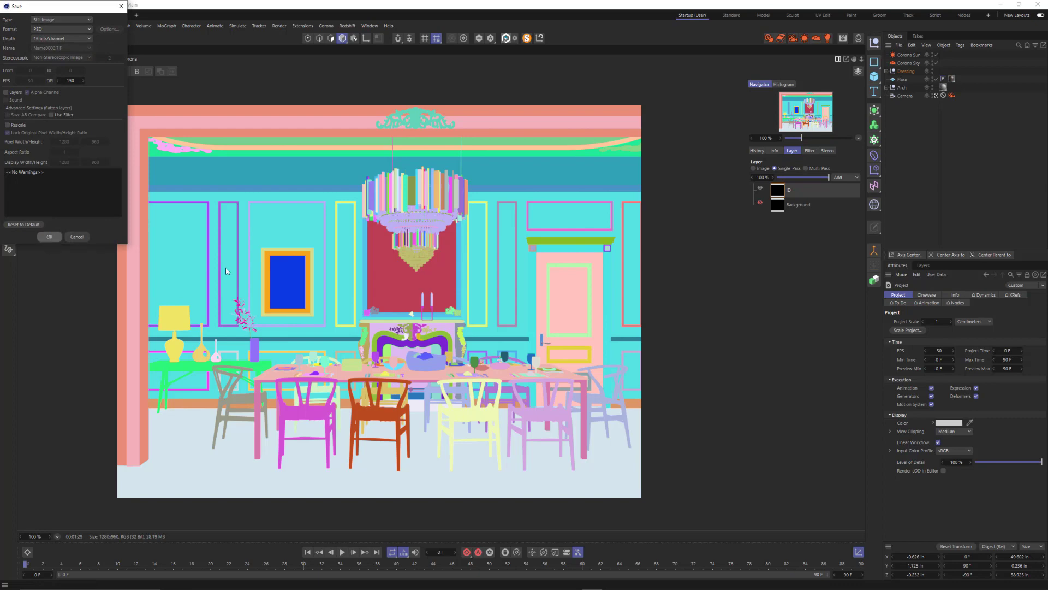
pyautogui.click(49, 237)
pyautogui.click(134, 98)
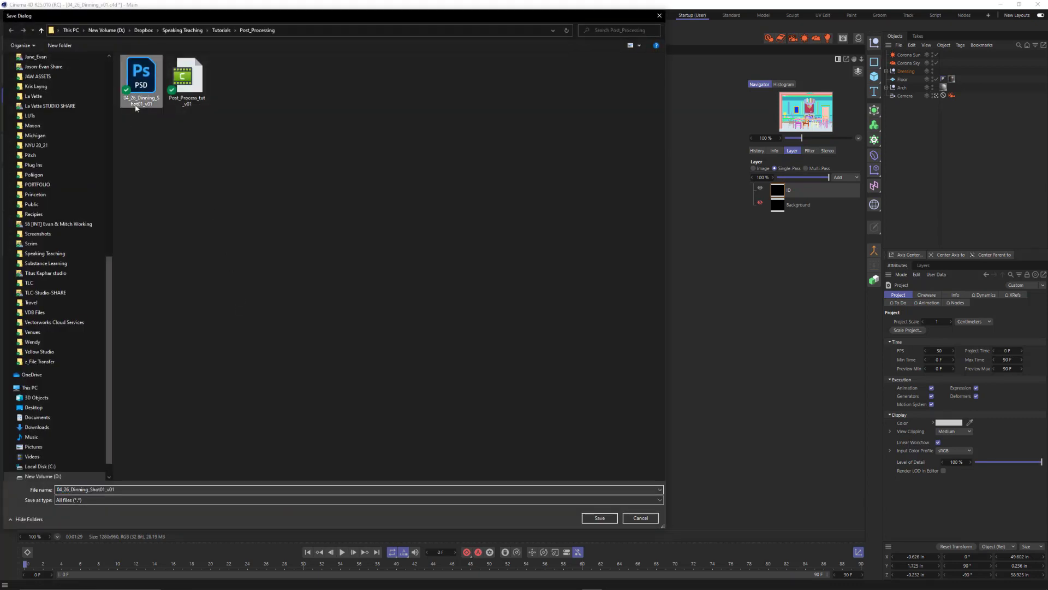
pyautogui.doubleClick(117, 489)
pyautogui.click(139, 487)
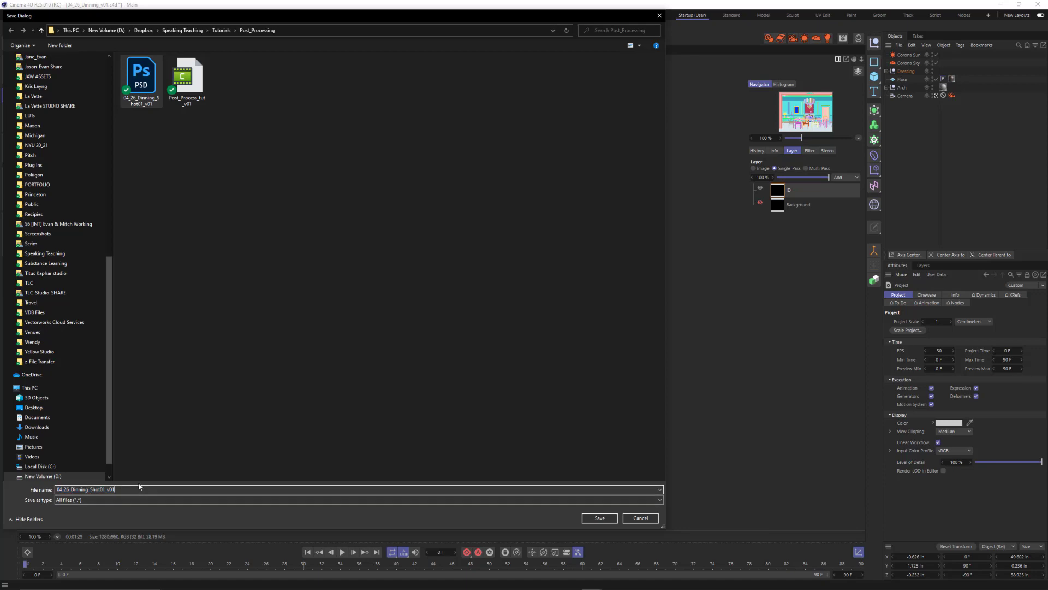
pyautogui.write('_id')
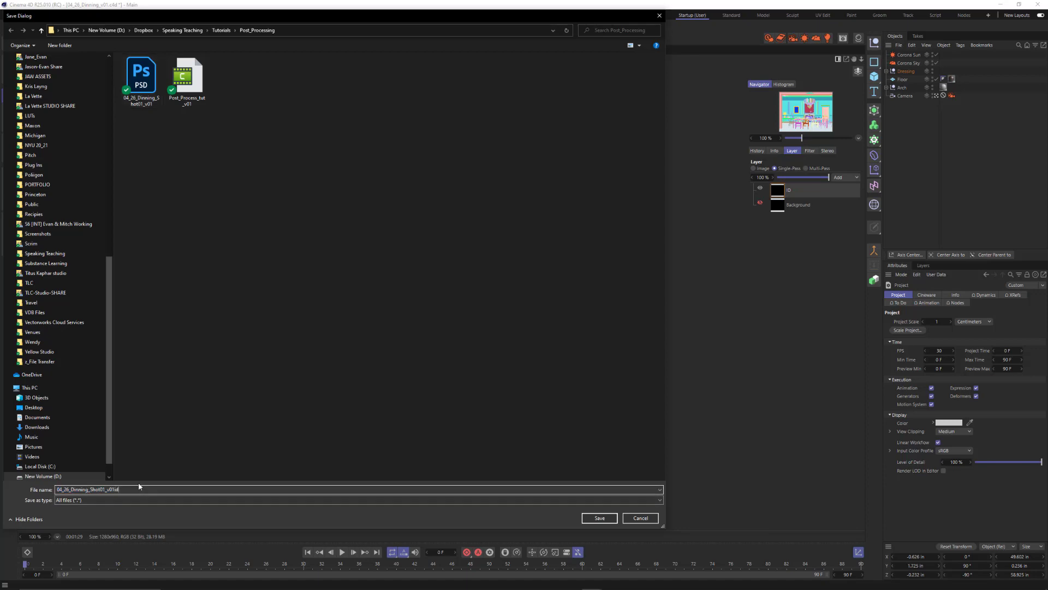
pyautogui.press('Return')
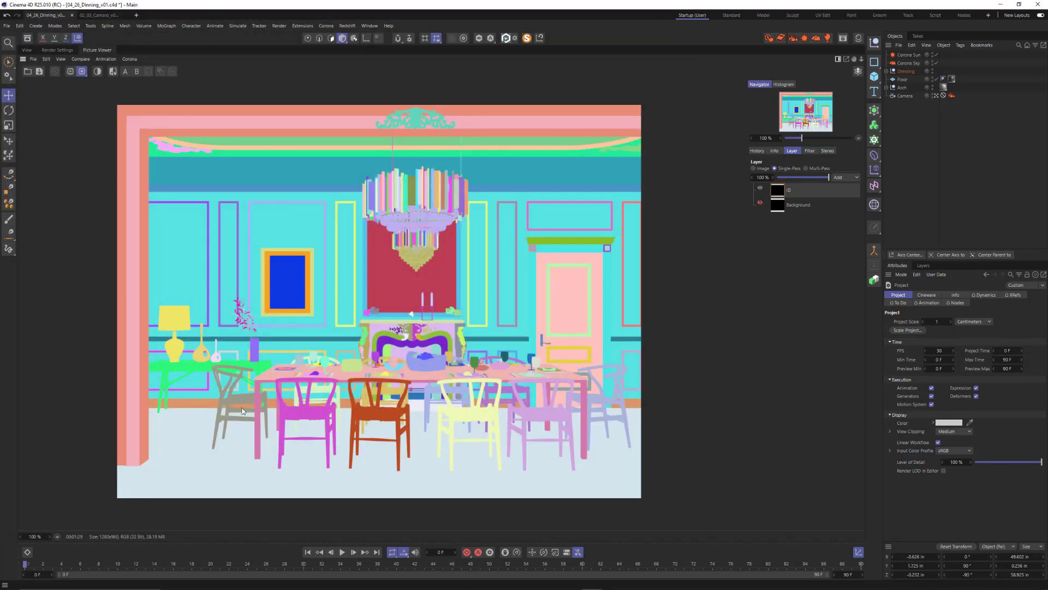
# Restore the full image display of the render and return to the scene's perspective viewport
pyautogui.click(754, 168)
pyautogui.click(757, 151)
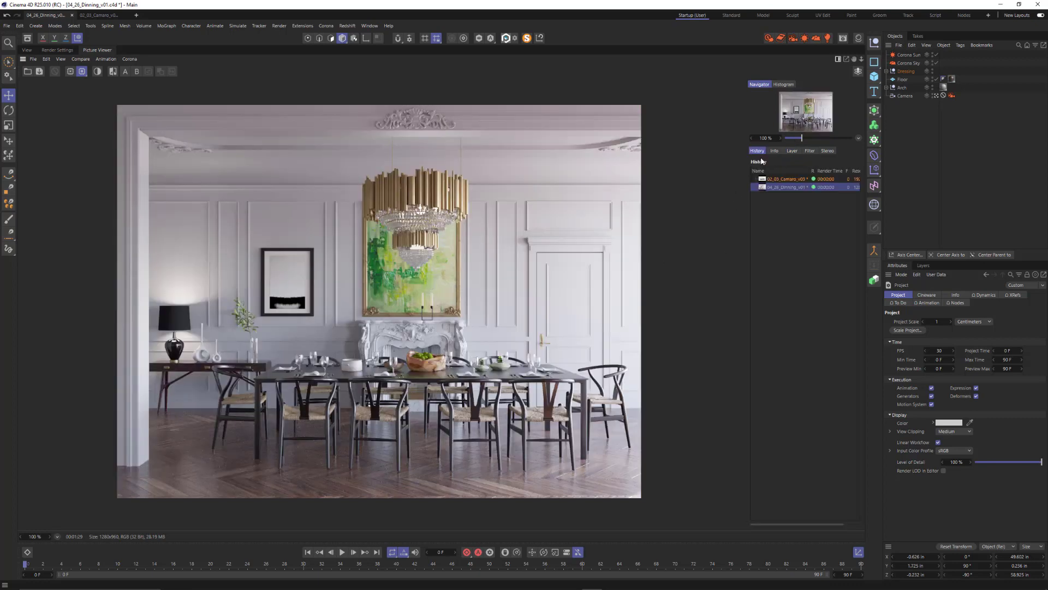
pyautogui.click(26, 50)
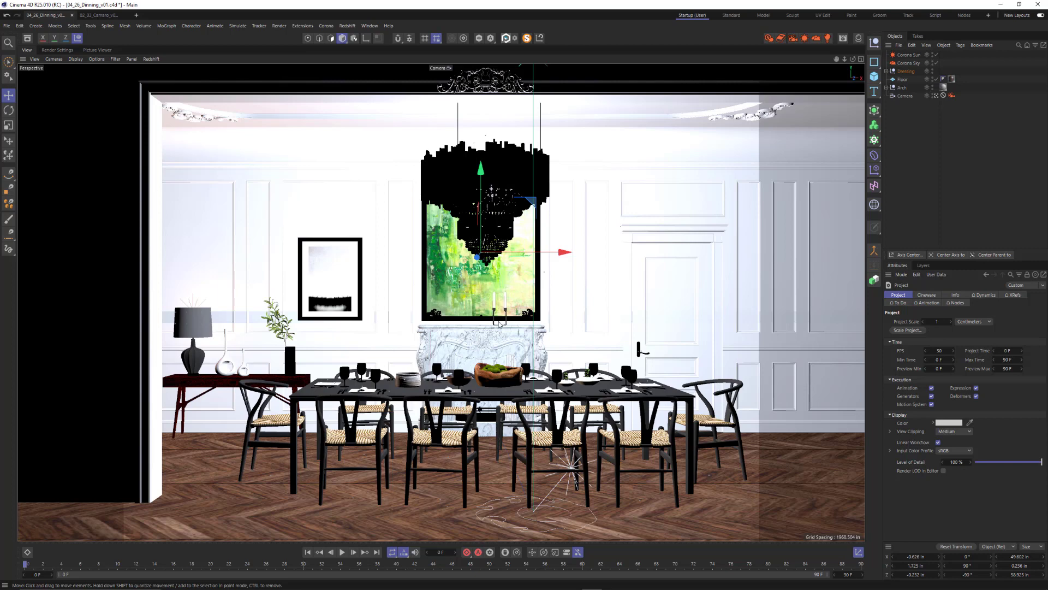
# Switch to Photoshop
pyautogui.hotkey('alt', 'Tab')
pyautogui.hotkey('alt', 'Tab')
pyautogui.hotkey('alt', 'Tab')
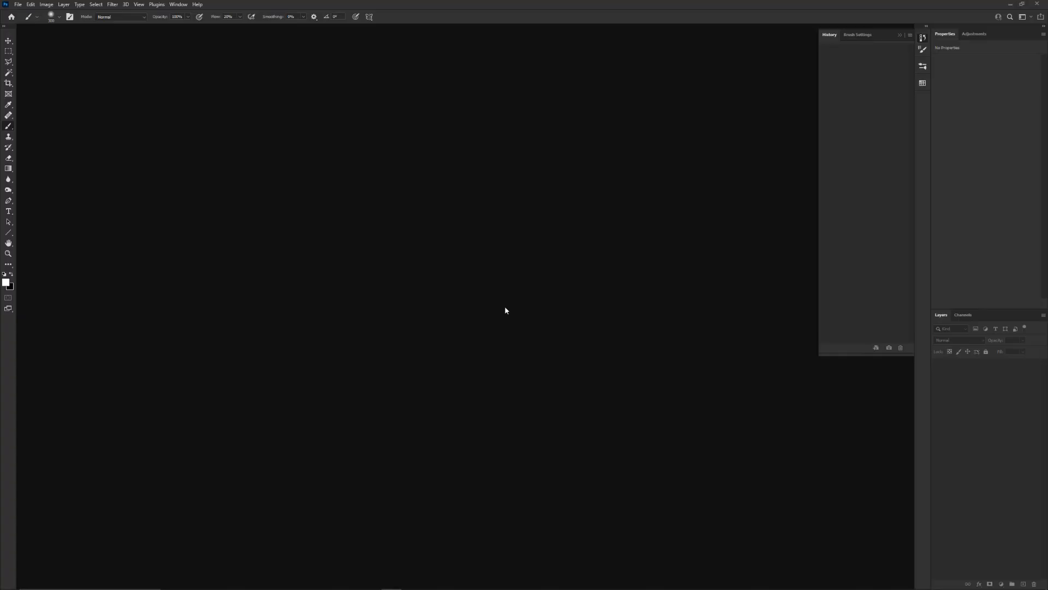
# Open 04_26_Dinning_Shot01_v01 and 04_26_Dinning_Shot01_v01id from the Post_Processing folder and view the beauty and ID documents in turn
pyautogui.hotkey('ctrl', 'o')
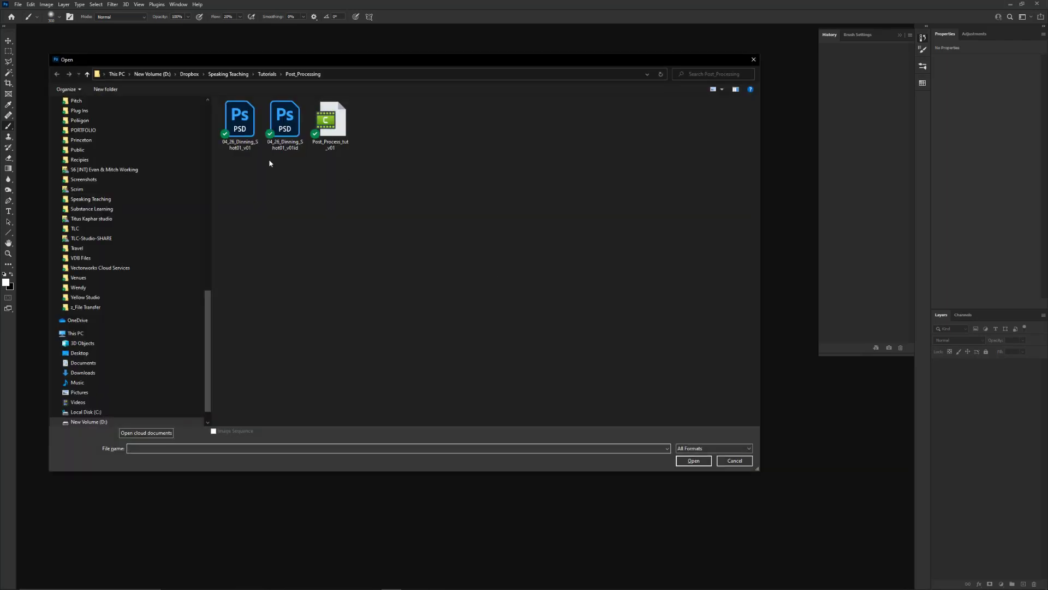
pyautogui.moveTo(289, 191); pyautogui.dragTo(230, 104)
pyautogui.click(693, 460)
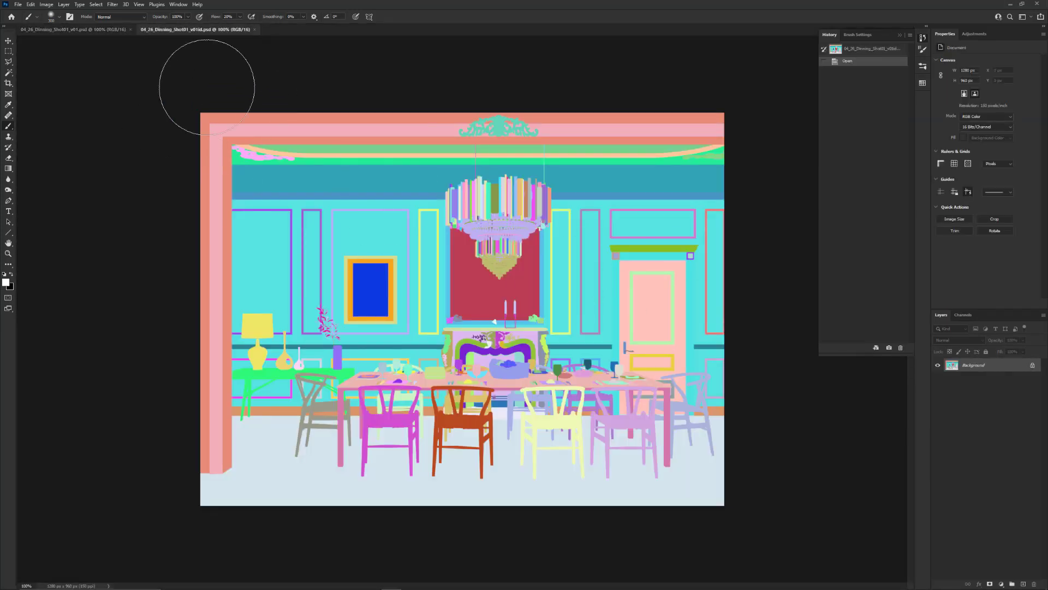
pyautogui.click(109, 30)
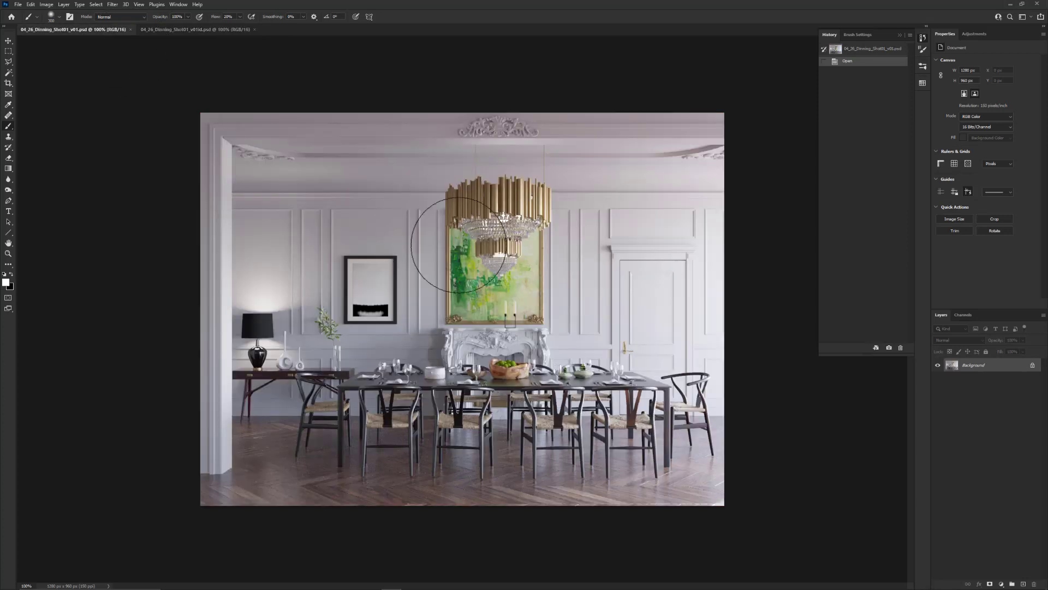
pyautogui.click(179, 29)
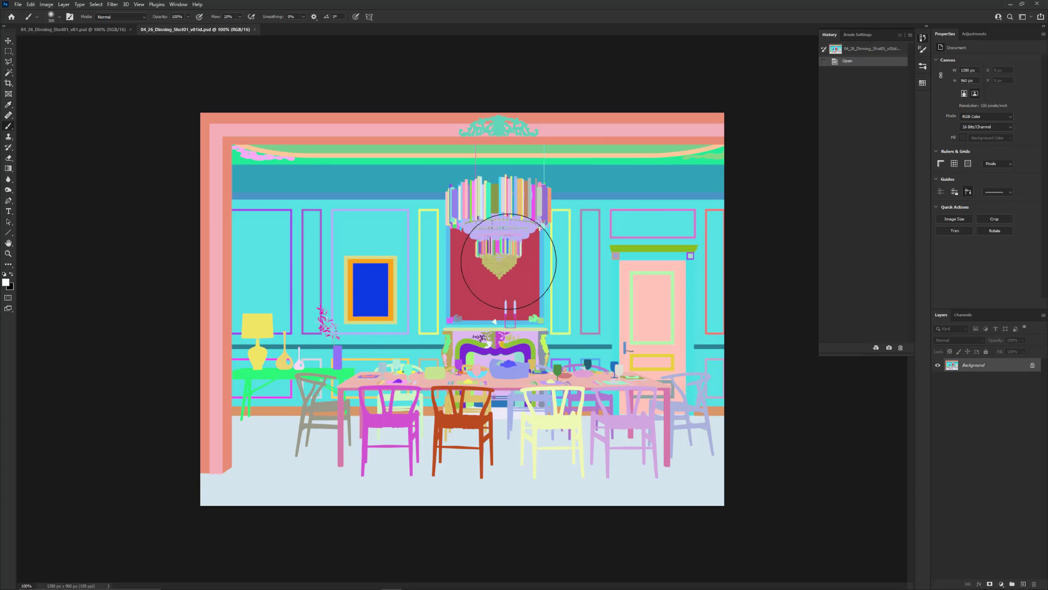
# Float the ID document in its own window, try placing its image freehand over the beauty render, and undo that placement
pyautogui.press('v')
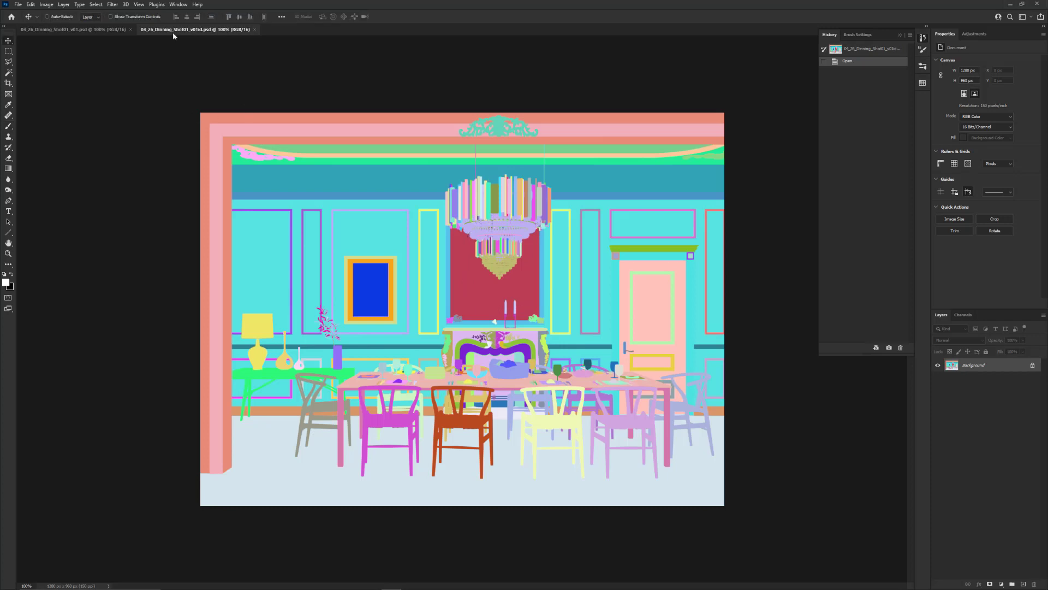
pyautogui.moveTo(173, 32); pyautogui.dragTo(222, 274)
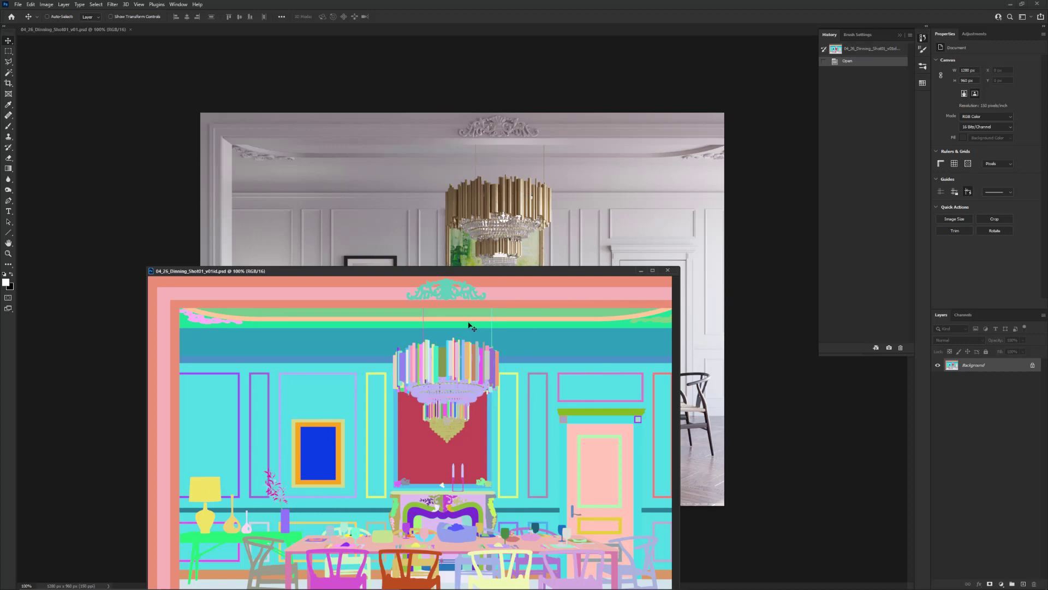
pyautogui.moveTo(605, 206); pyautogui.dragTo(605, 206)
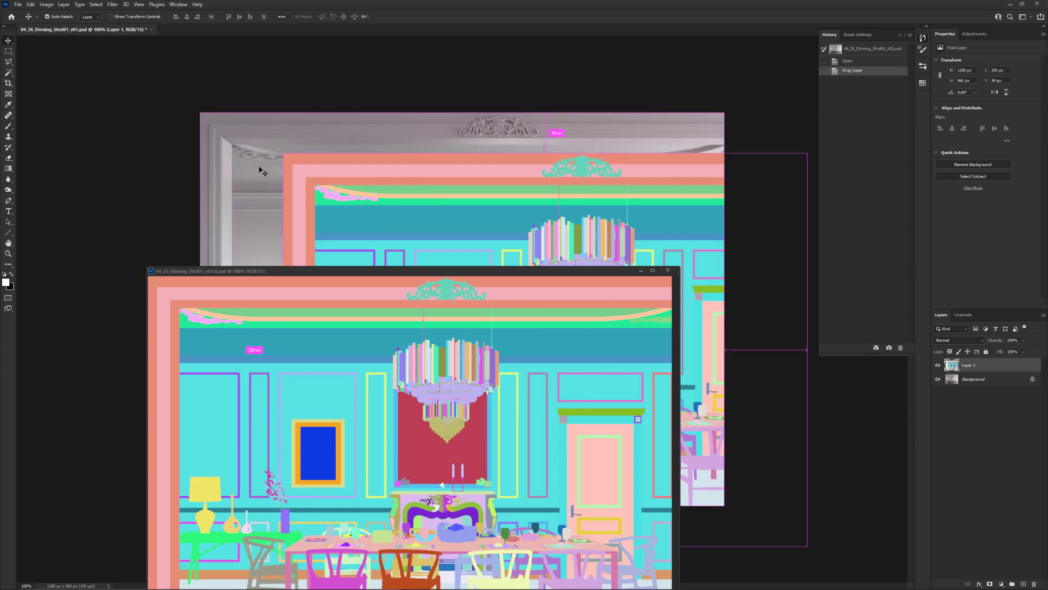
pyautogui.hotkey('ctrl', 'z')
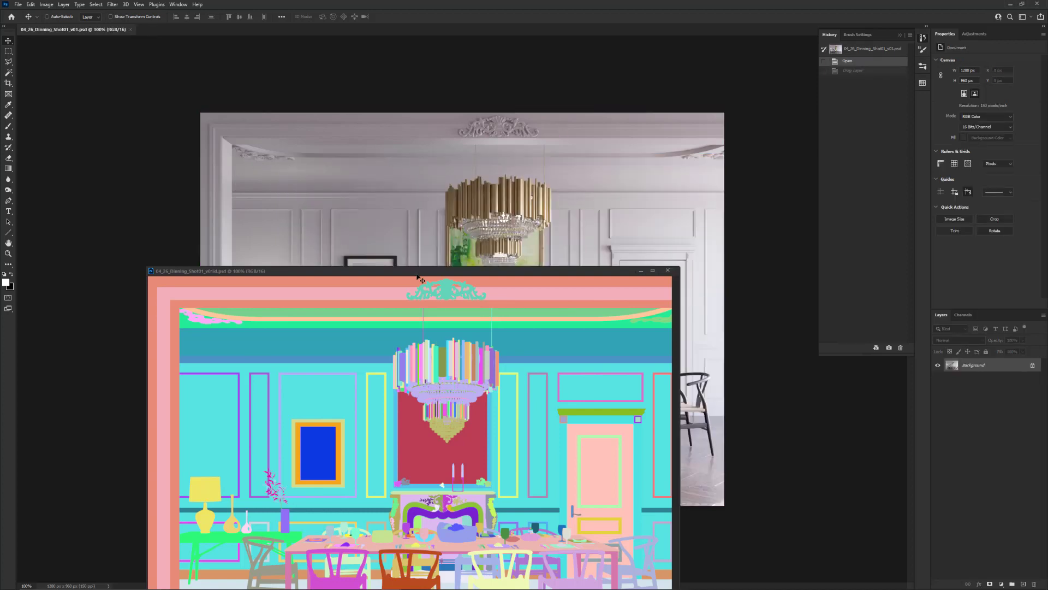
# Copy the ID image into the beauty document as a layer aligned exactly with the canvas, and close the ID document
pyautogui.click(408, 372)
pyautogui.moveTo(408, 372); pyautogui.dragTo(433, 224)
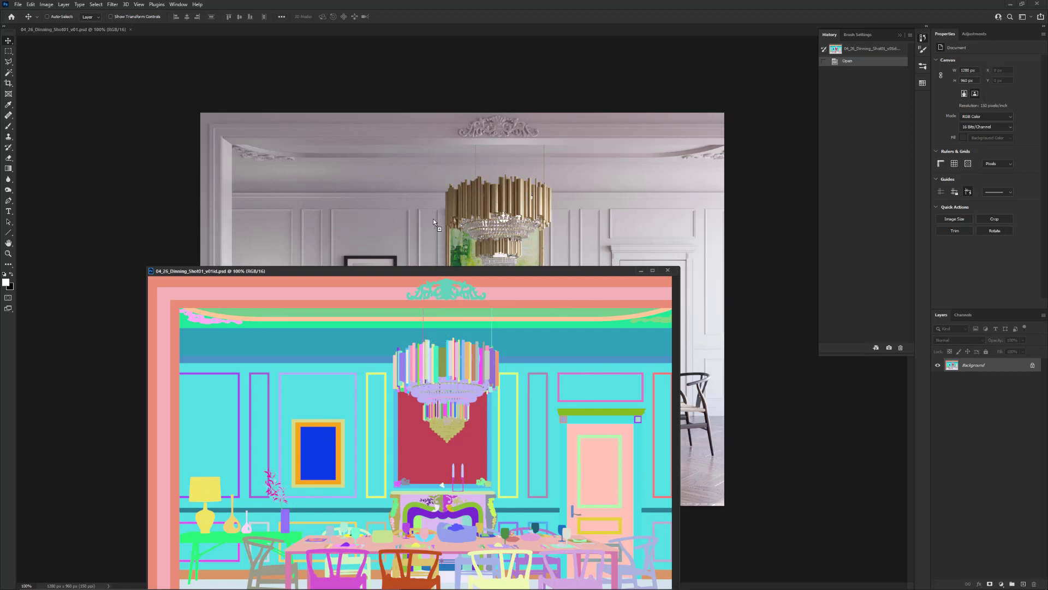
pyautogui.moveTo(434, 218); pyautogui.dragTo(443, 220)
pyautogui.moveTo(444, 219); pyautogui.dragTo(444, 219)
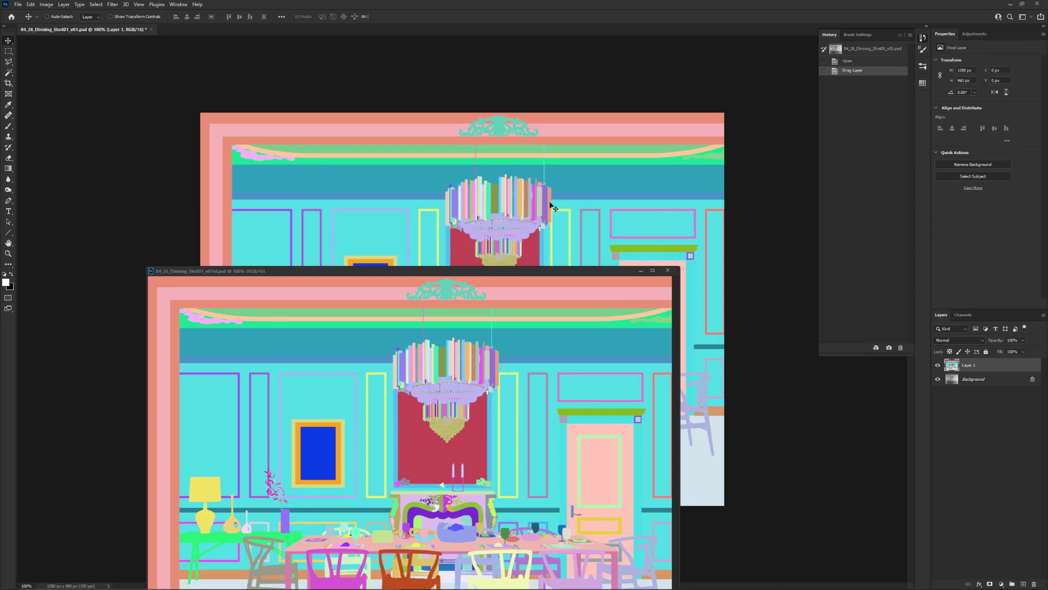
pyautogui.click(667, 270)
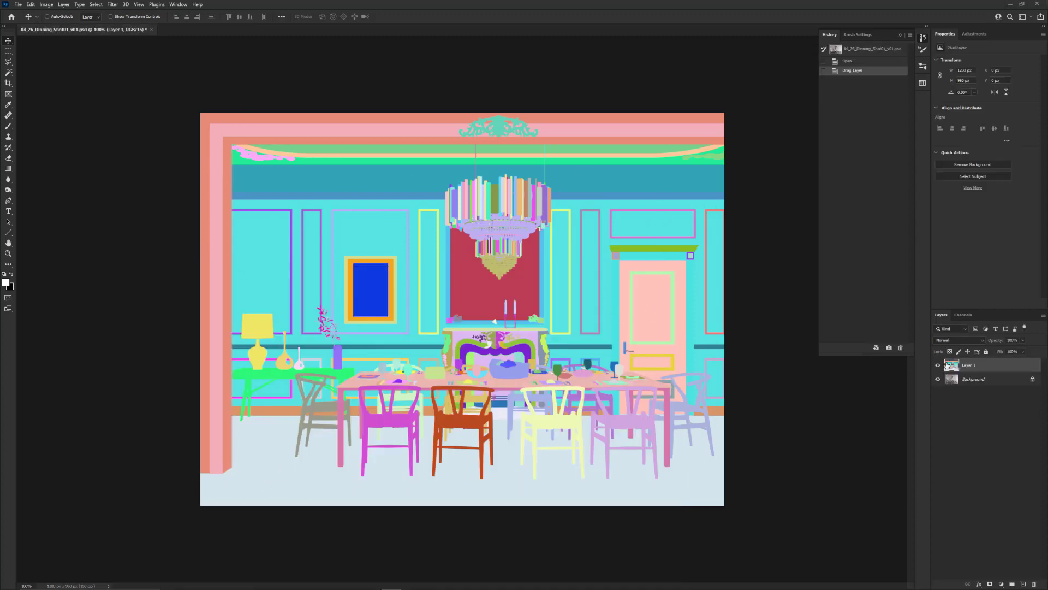
# Toggle the visibility of the ID layer to compare it with the beauty render underneath
pyautogui.click(938, 366)
pyautogui.click(938, 365)
pyautogui.click(938, 366)
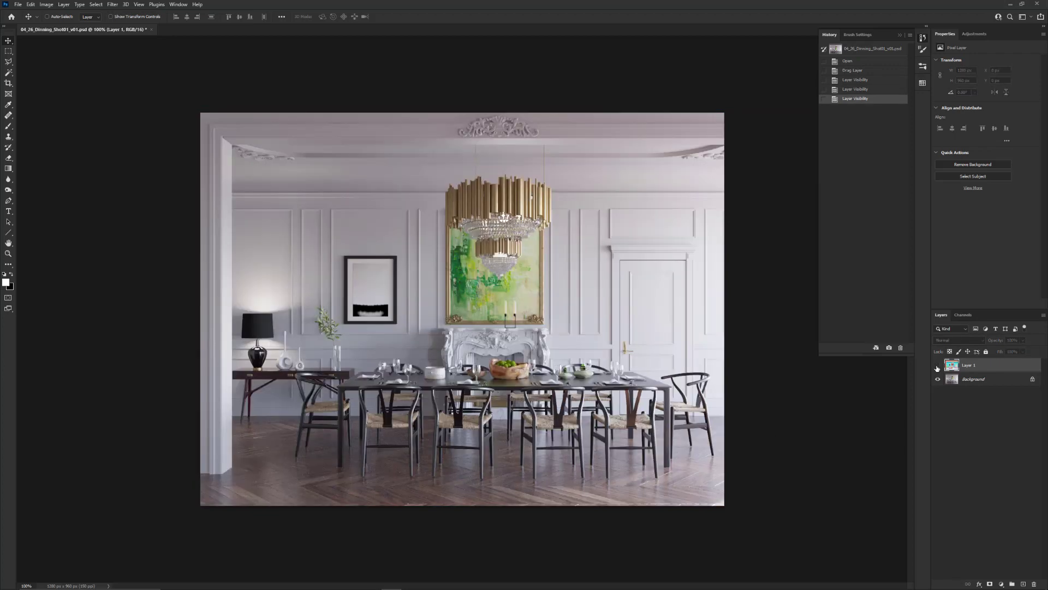
pyautogui.click(938, 365)
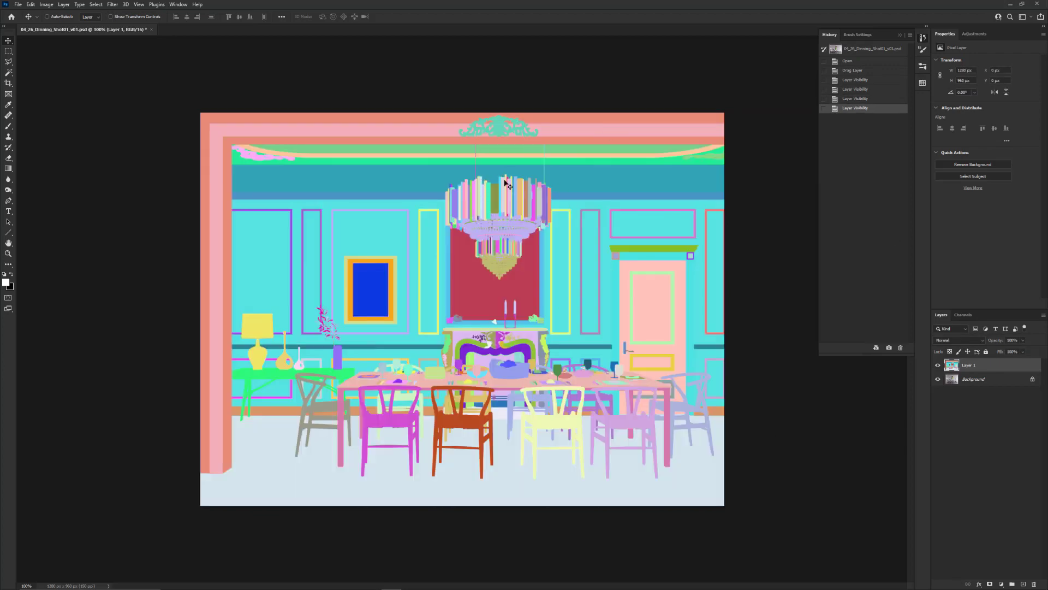
pyautogui.click(938, 366)
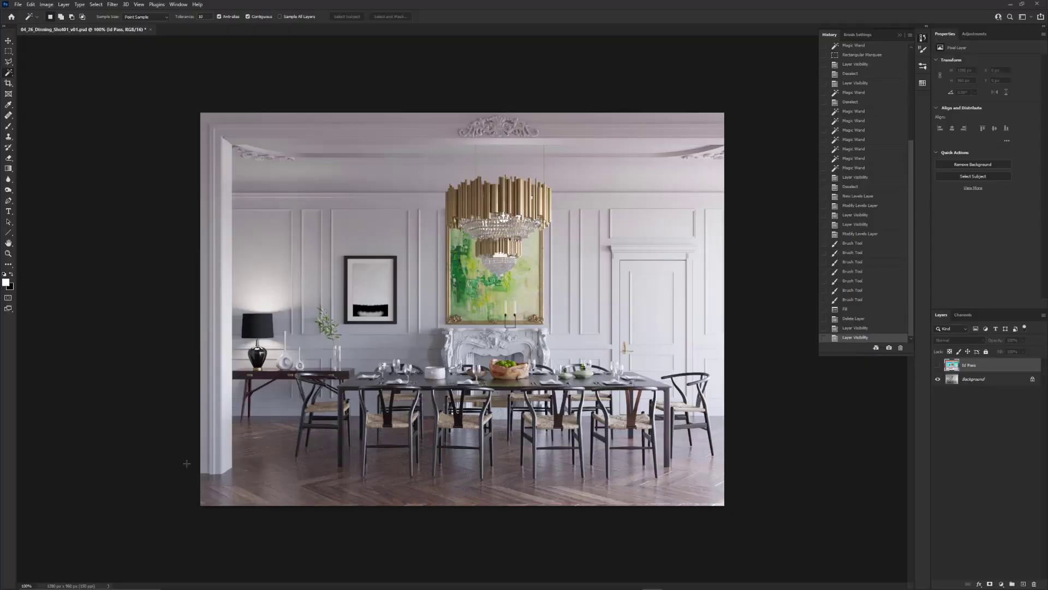
pyautogui.click(938, 366)
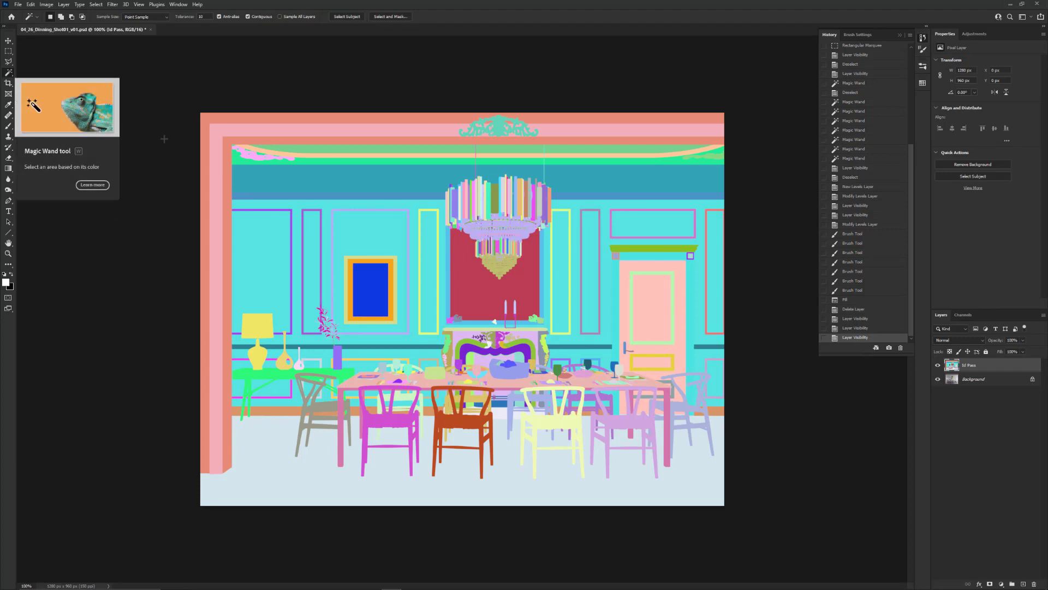
# Test Magic Wand selections on the Id Pass layer's ceiling ornament, table lamp, vase and orange-red chair, and clear the selection
pyautogui.click(500, 126)
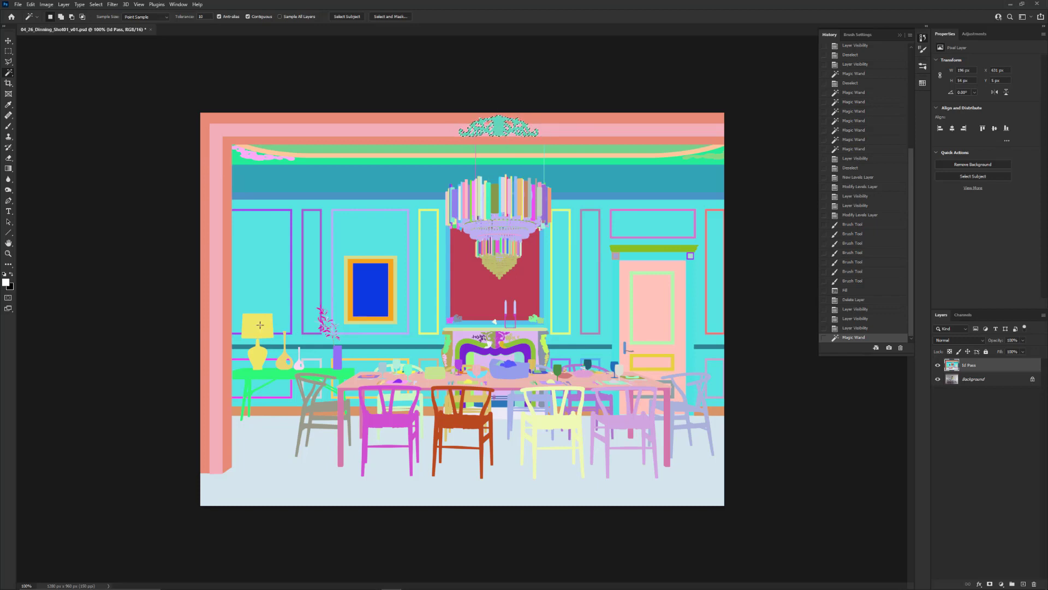
pyautogui.click(257, 356)
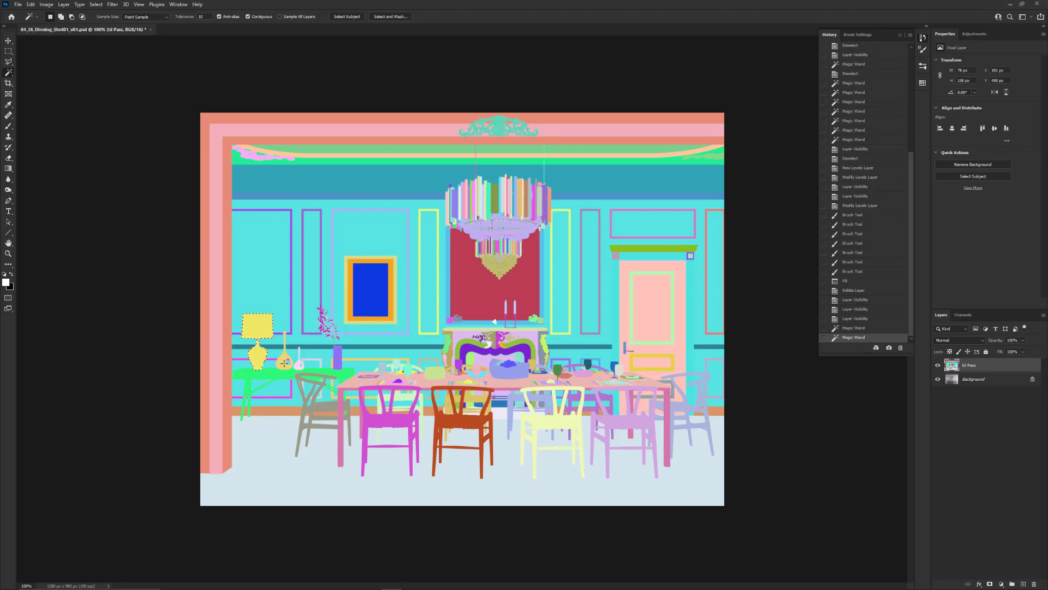
pyautogui.click(285, 357)
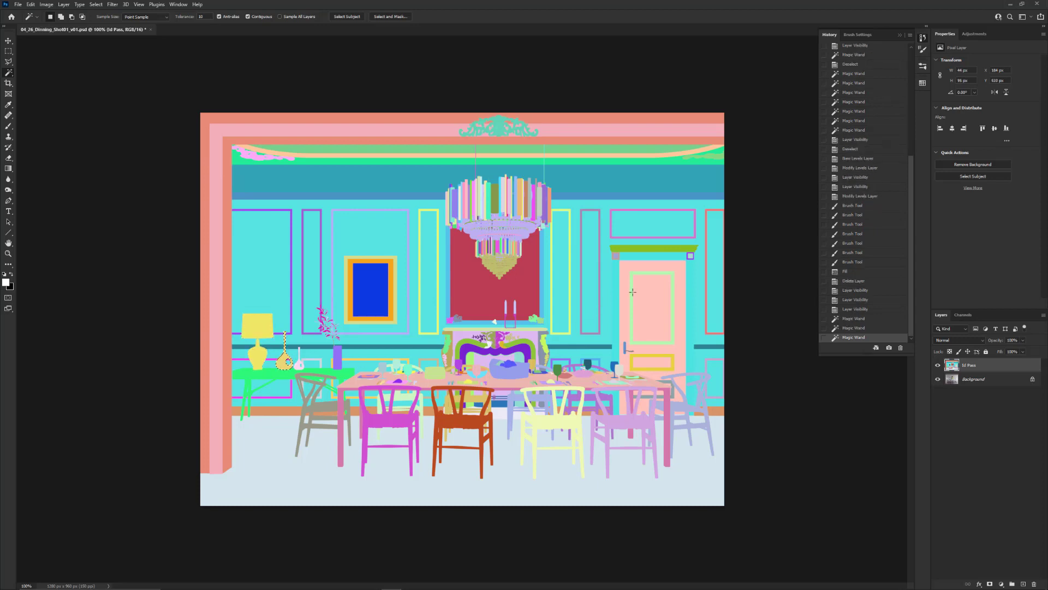
pyautogui.click(470, 420)
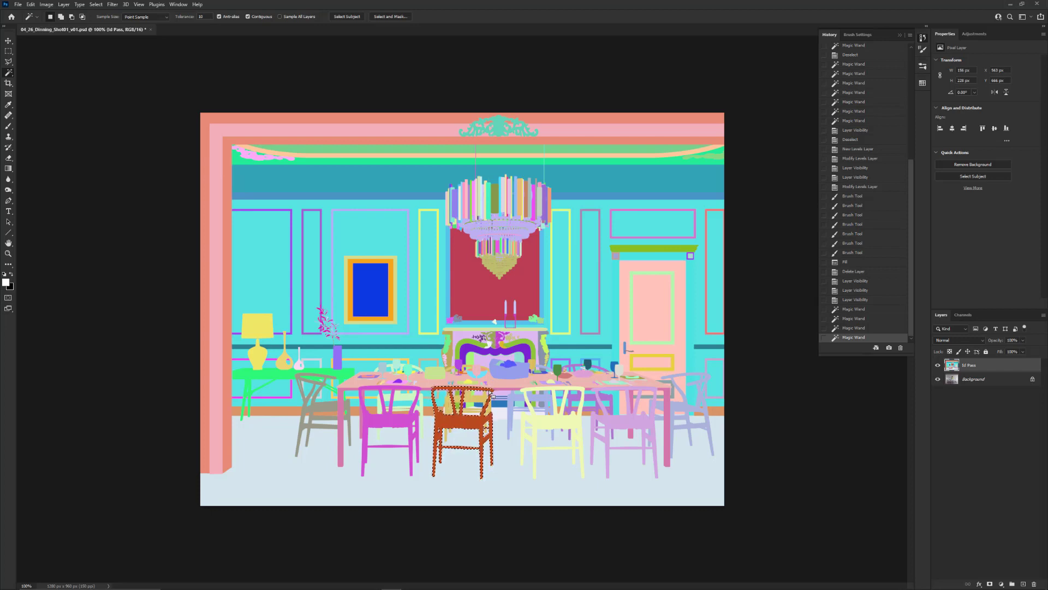
pyautogui.hotkey('ctrl', 'd')
# Hide the Id Pass layer and make the Background layer active
pyautogui.click(938, 365)
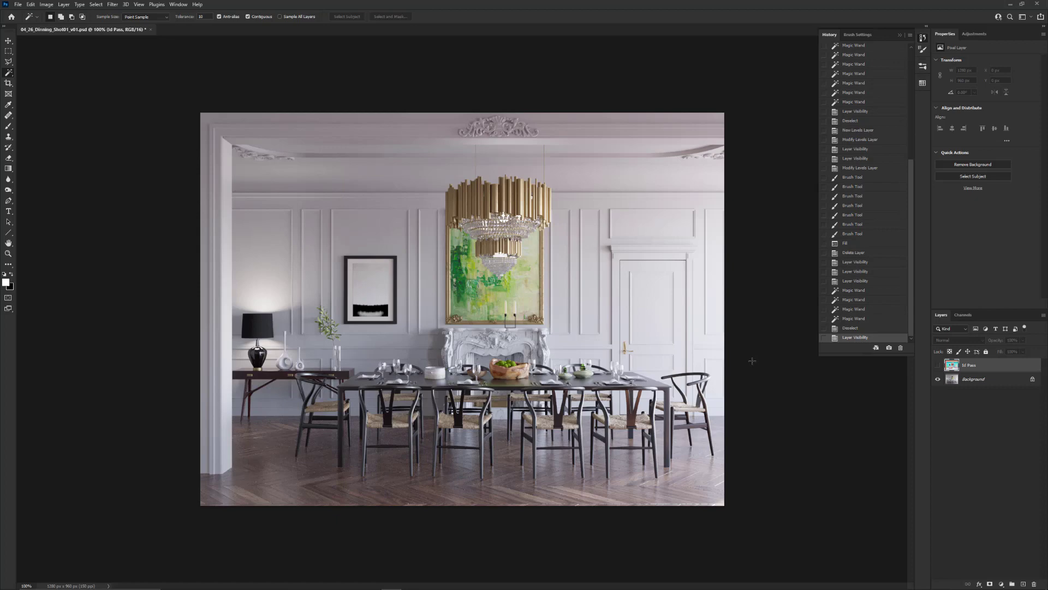
pyautogui.click(977, 382)
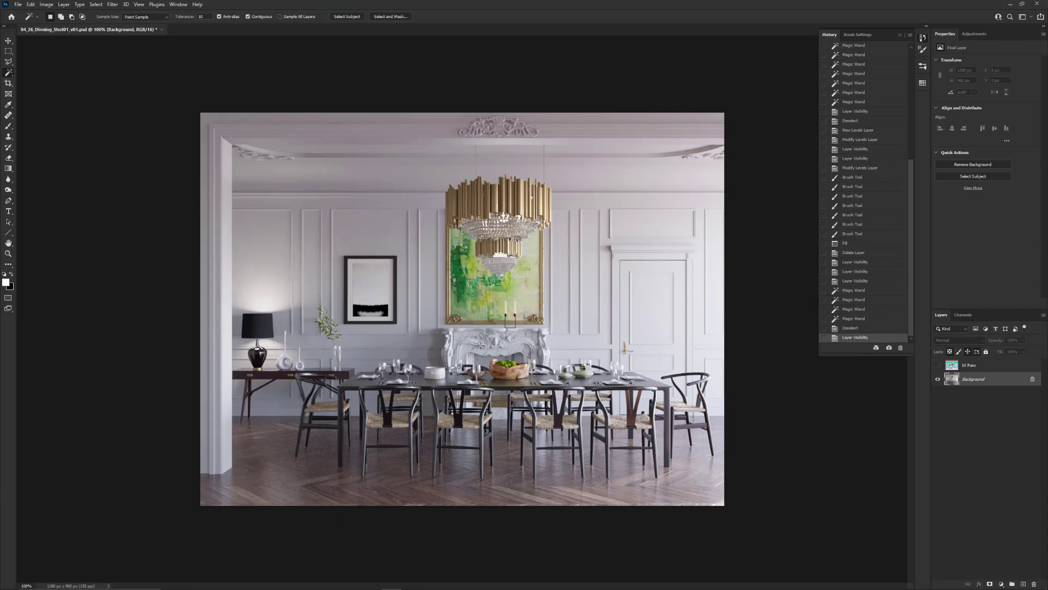
# Try a Levels adjustment directly on the Background layer with the shadow input at 111, and undo it
pyautogui.click(47, 5)
pyautogui.moveTo(73, 26)
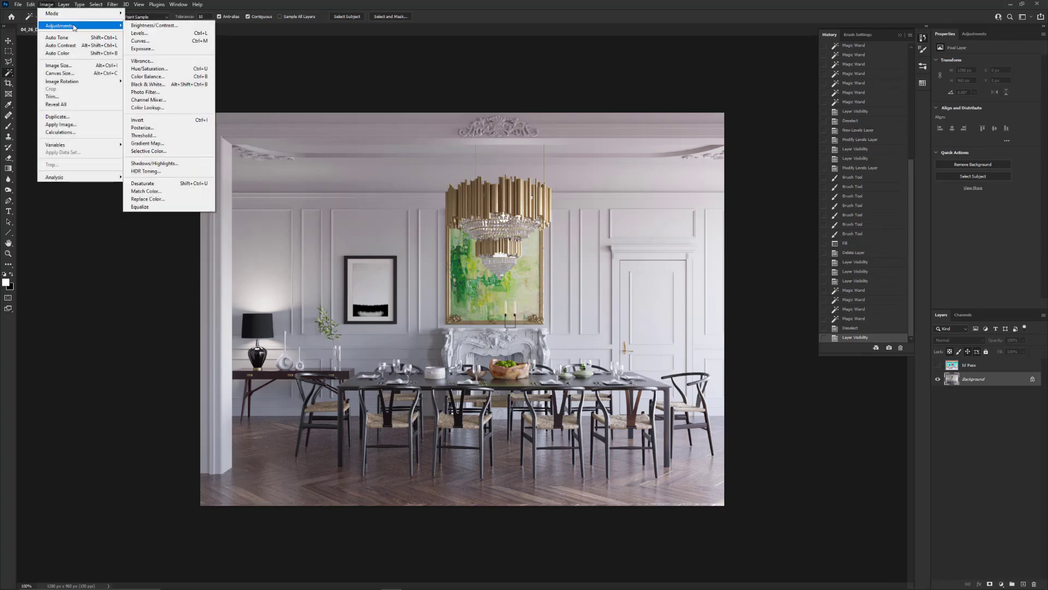
pyautogui.click(143, 34)
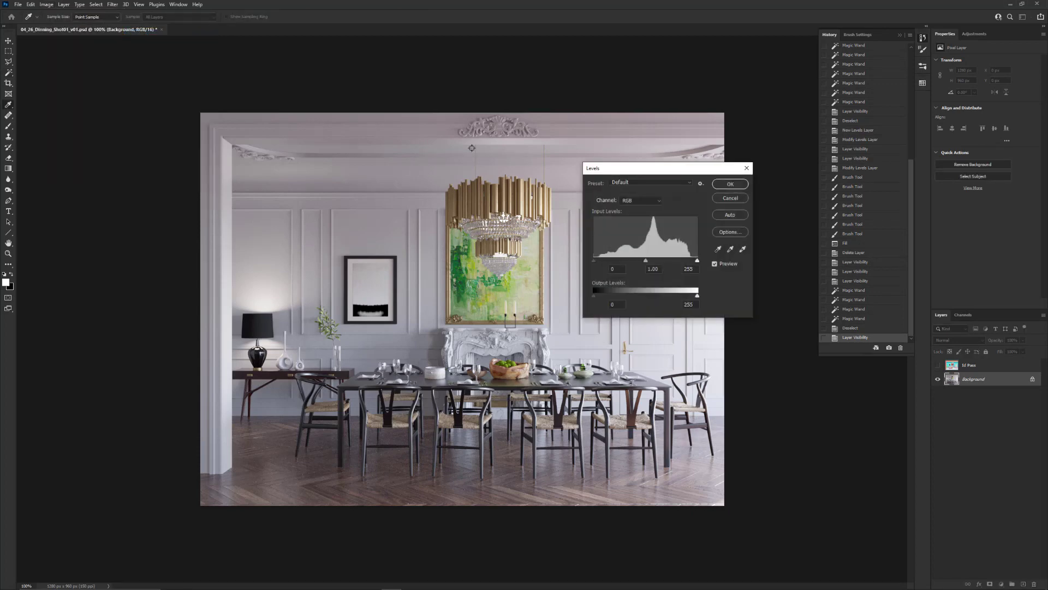
pyautogui.moveTo(662, 168); pyautogui.dragTo(630, 139)
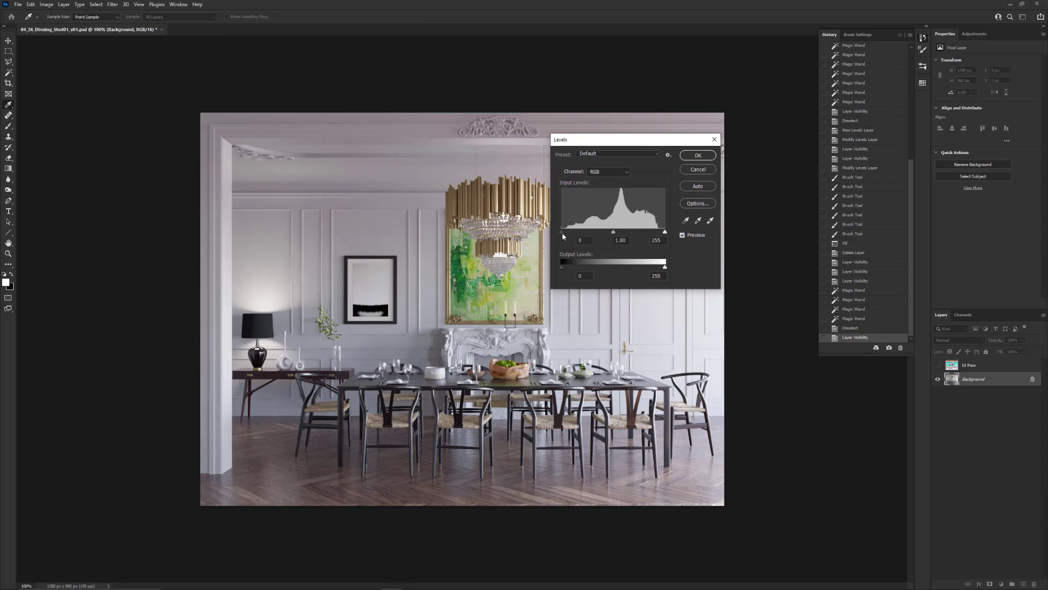
pyautogui.moveTo(562, 231); pyautogui.dragTo(608, 230)
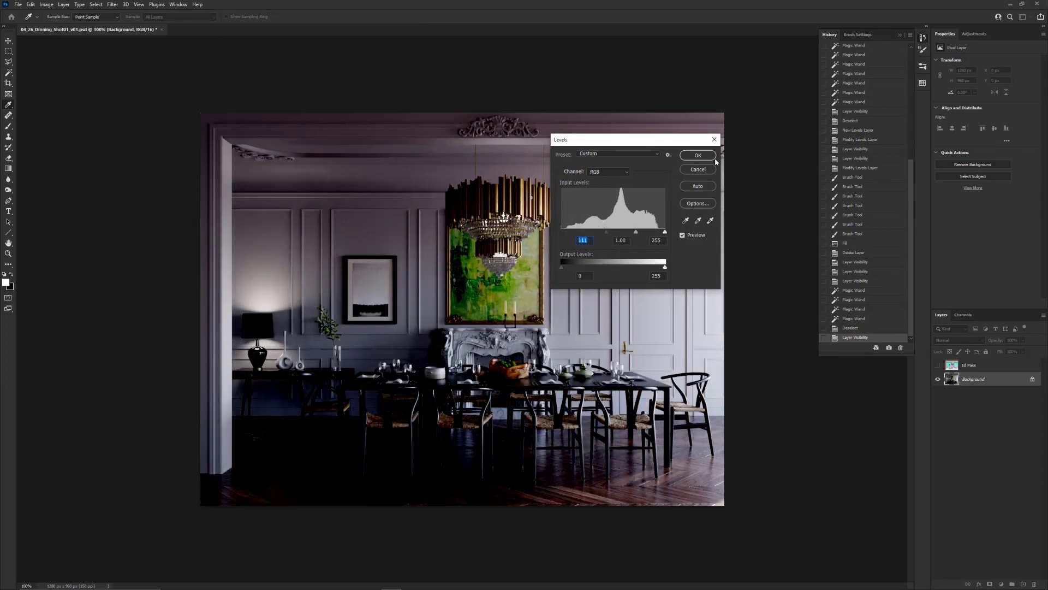
pyautogui.click(698, 155)
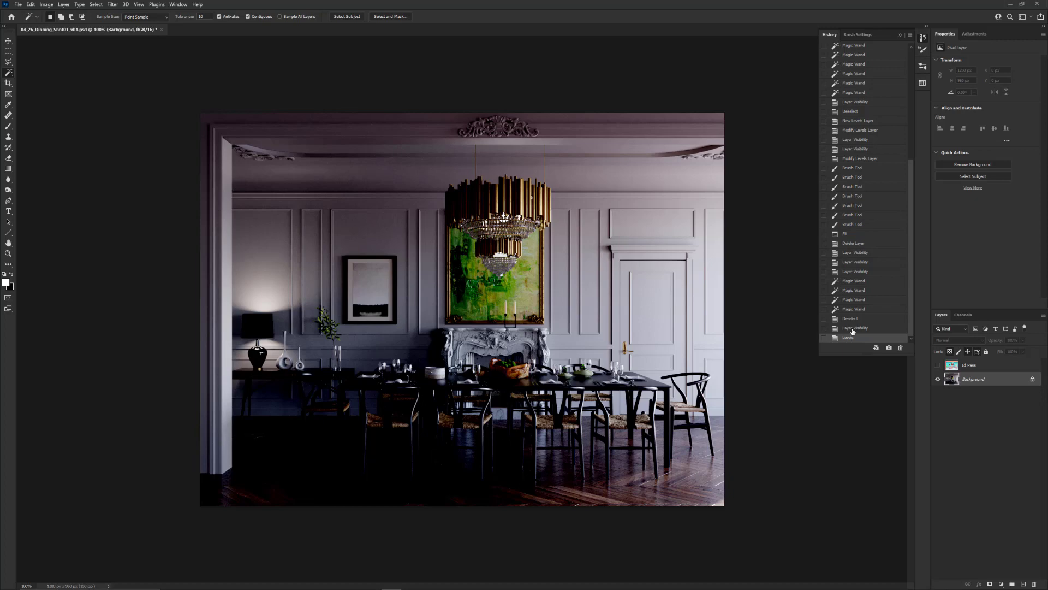
pyautogui.hotkey('ctrl', 'z')
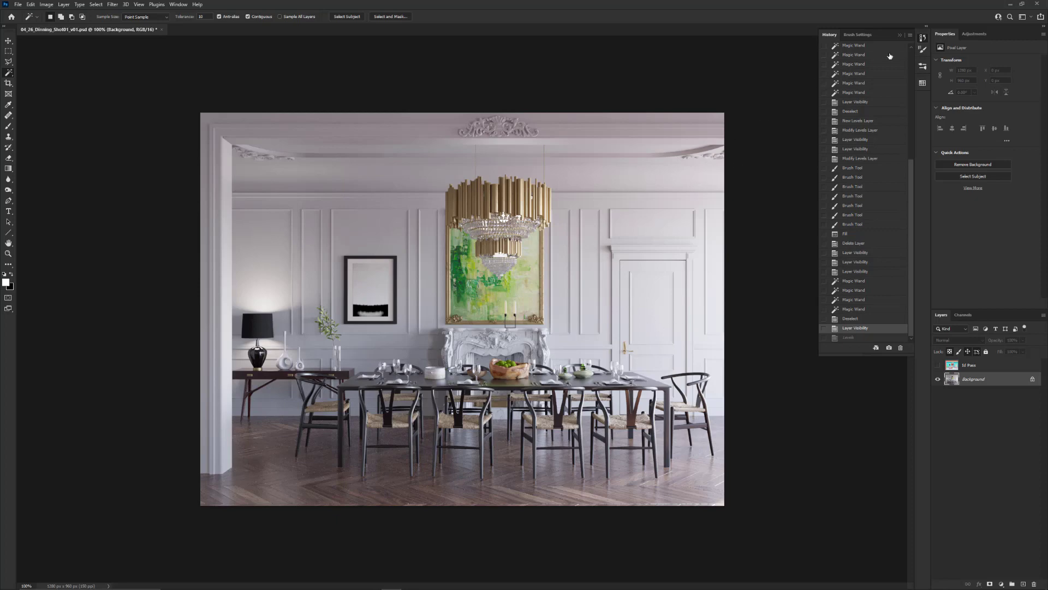
# Collapse the History display and add a Levels adjustment layer above Background with its shadow input at 105
pyautogui.click(922, 38)
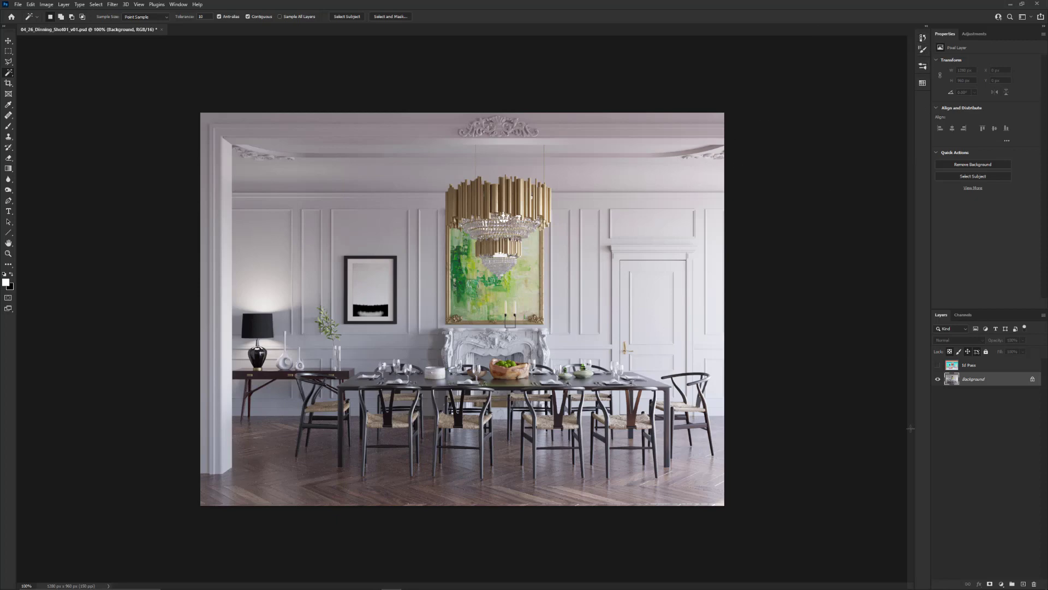
pyautogui.click(1002, 584)
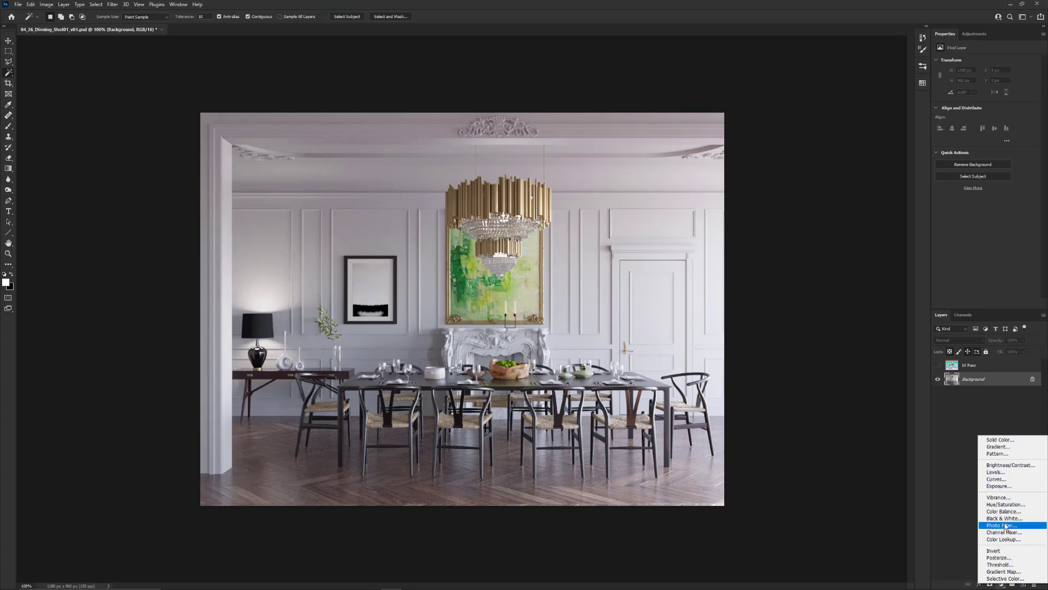
pyautogui.click(1001, 473)
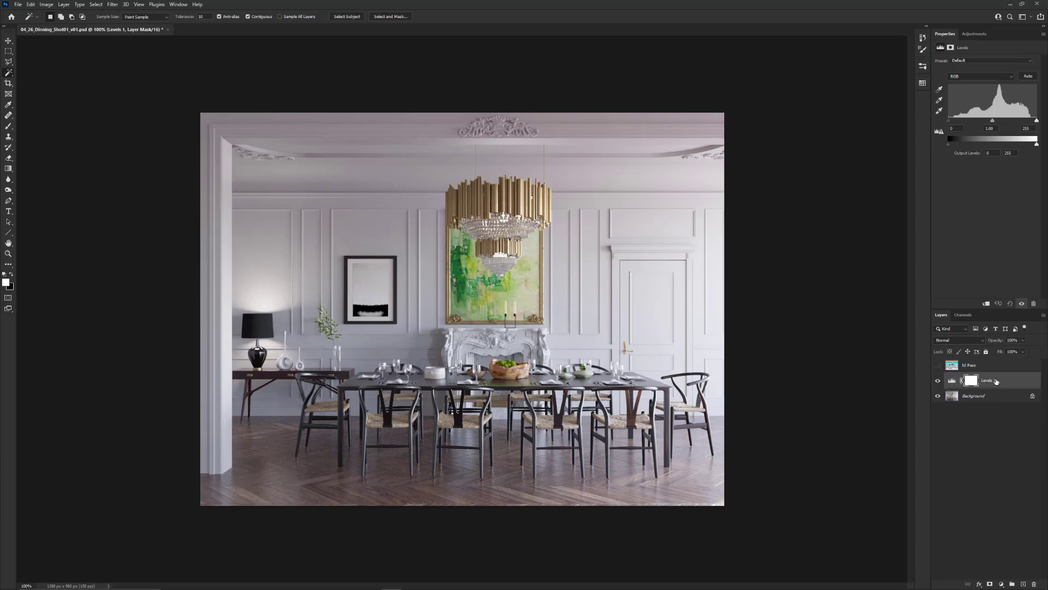
pyautogui.click(996, 381)
pyautogui.moveTo(949, 123); pyautogui.dragTo(986, 120)
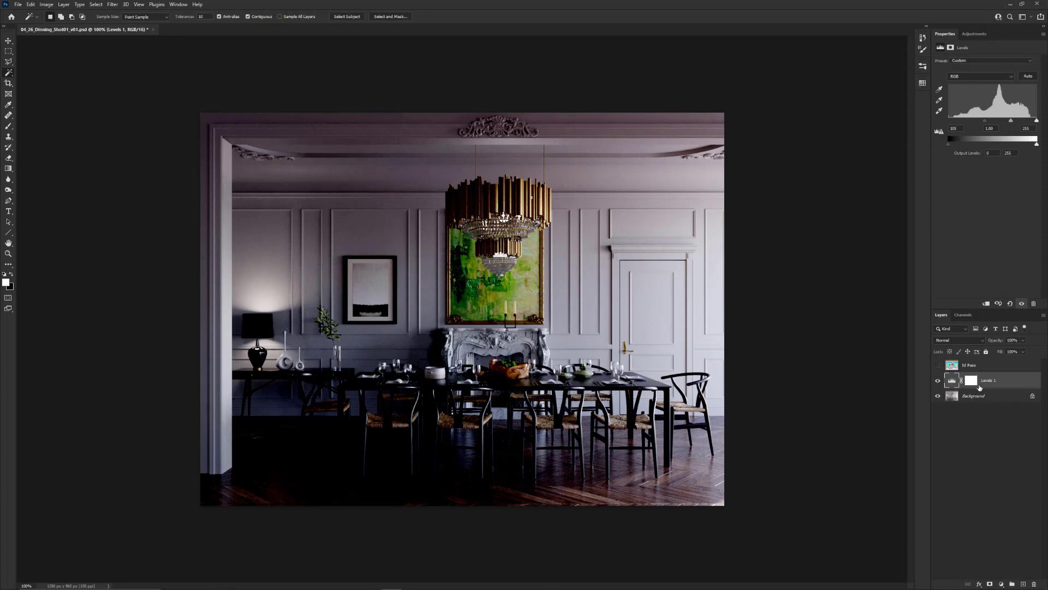
# Add a blank layer above the Levels adjustment and paint a wide black brush stroke across the room at 100% flow
pyautogui.click(1023, 584)
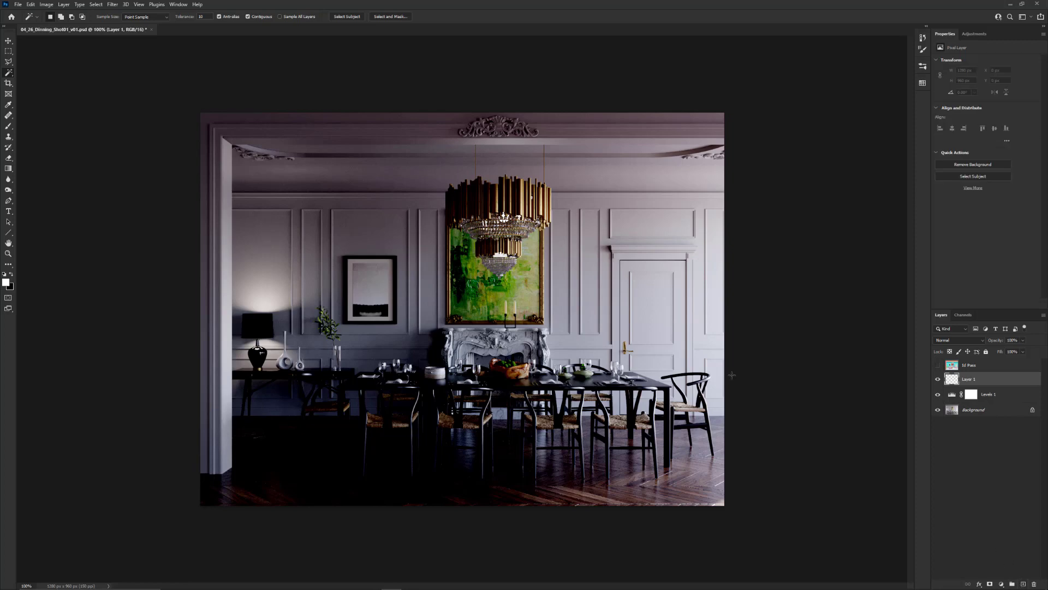
pyautogui.press('x')
pyautogui.press('b')
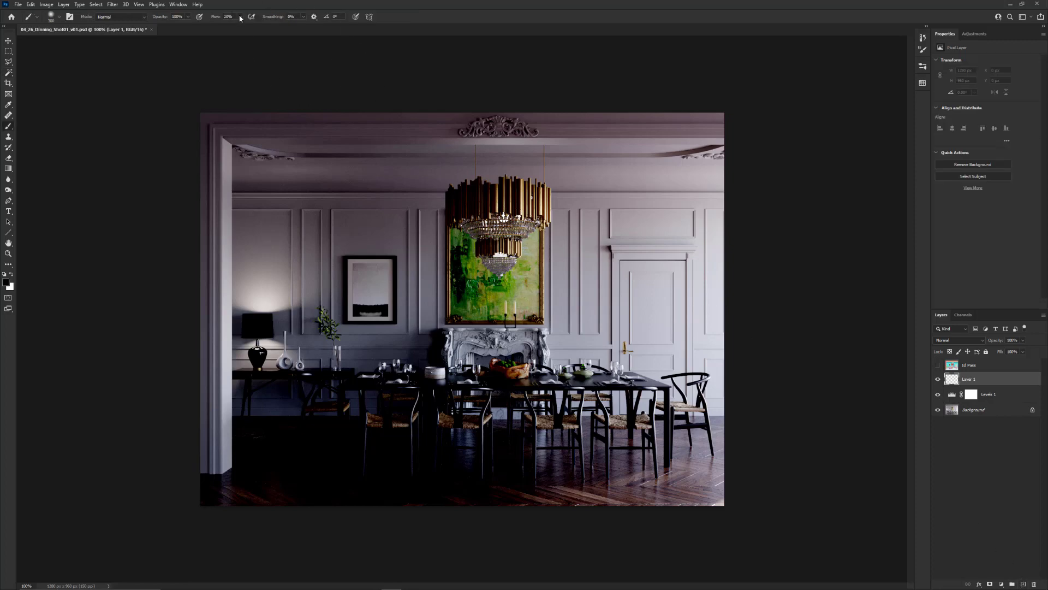
pyautogui.click(273, 26)
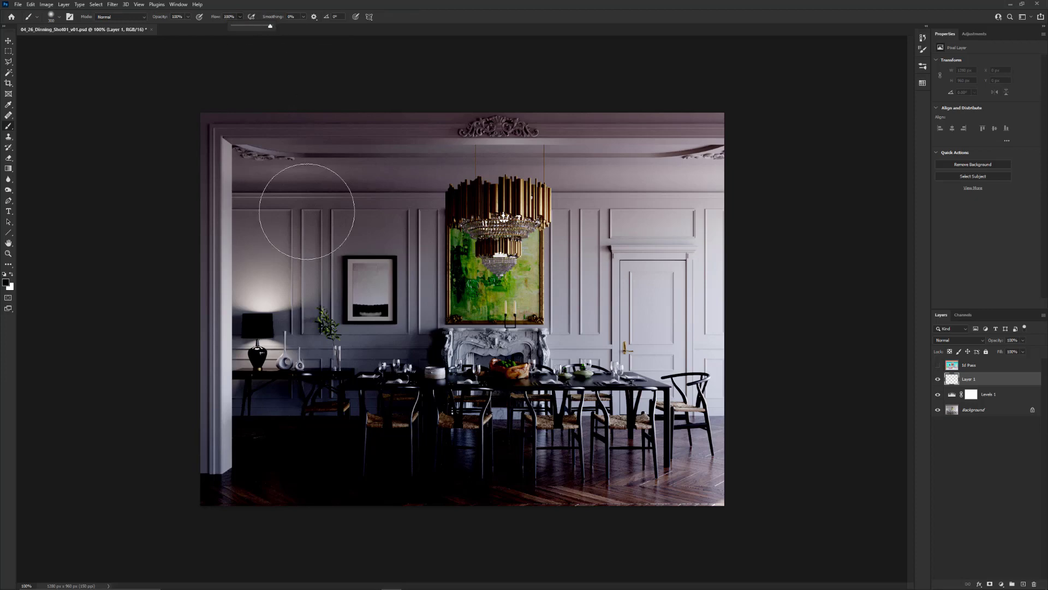
pyautogui.moveTo(304, 198)
pyautogui.mouseDown()
pyautogui.moveTo(344, 282)
pyautogui.moveTo(462, 298)
pyautogui.moveTo(755, 288)
pyautogui.mouseUp()
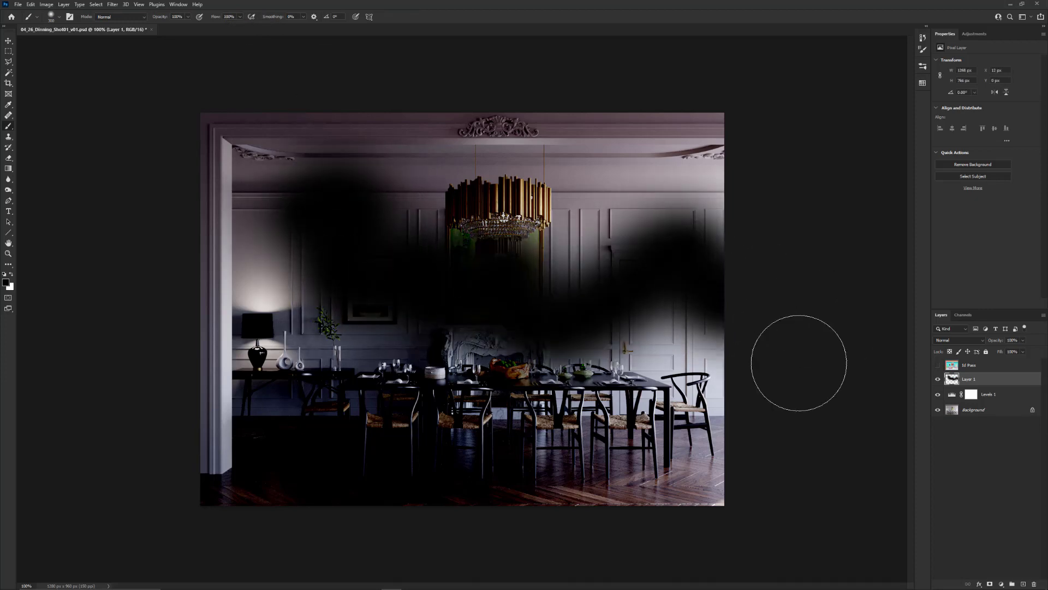
# Extend the black brush painting over the ceiling and chandelier, and vary the Levels adjustment's shadow input, ending with a darker room
pyautogui.moveTo(561, 129)
pyautogui.mouseDown()
pyautogui.moveTo(507, 292)
pyautogui.moveTo(191, 300)
pyautogui.moveTo(431, 216)
pyautogui.mouseUp()
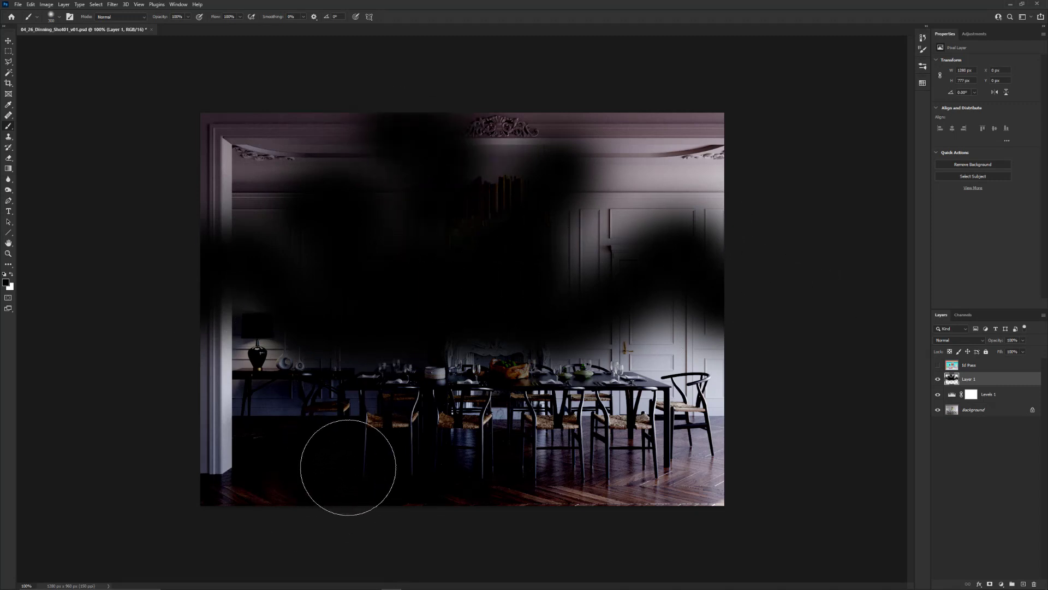
pyautogui.click(992, 398)
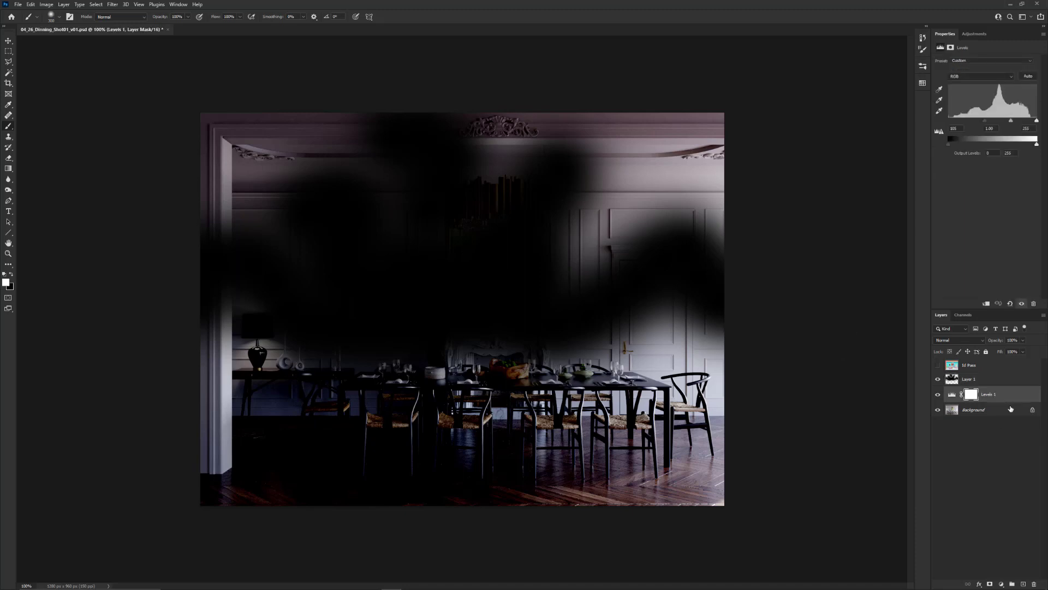
pyautogui.moveTo(986, 121); pyautogui.dragTo(960, 123)
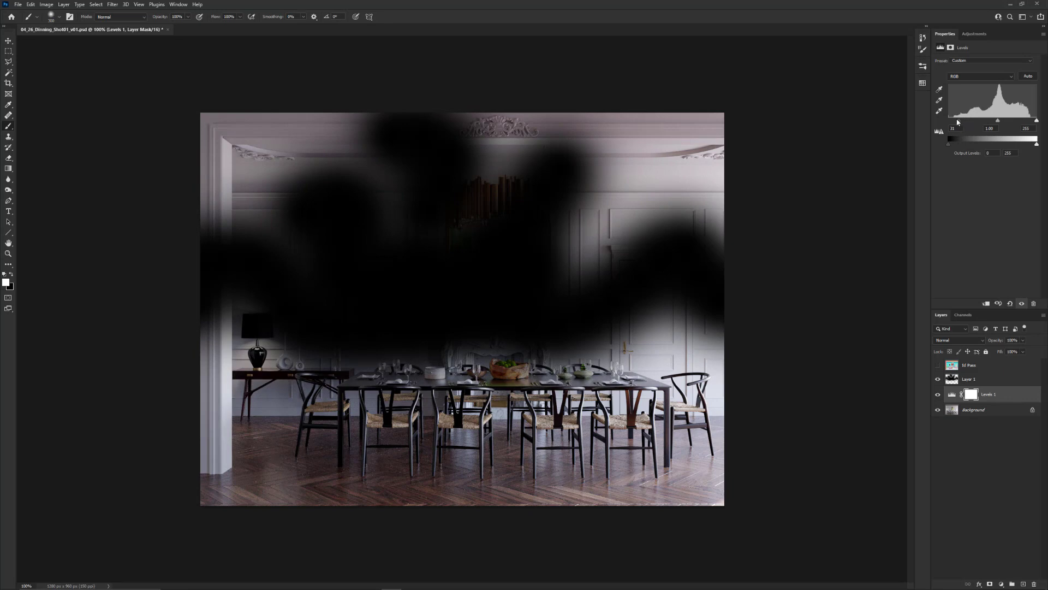
pyautogui.moveTo(957, 119); pyautogui.dragTo(997, 117)
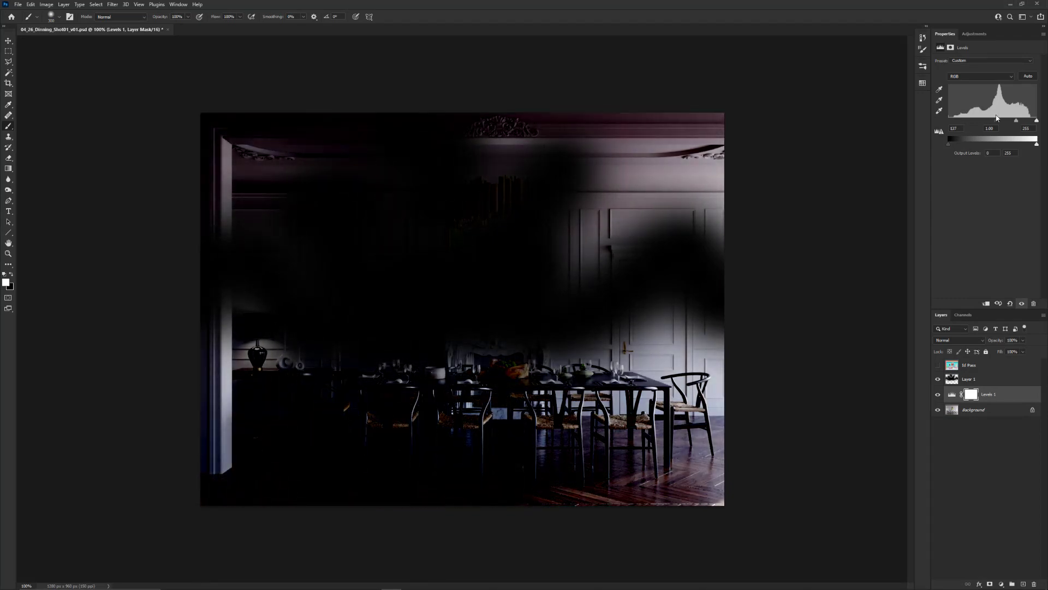
# Delete the painted layer and raise the Levels adjustment's shadow input to about 156
pyautogui.click(977, 380)
pyautogui.press('Delete')
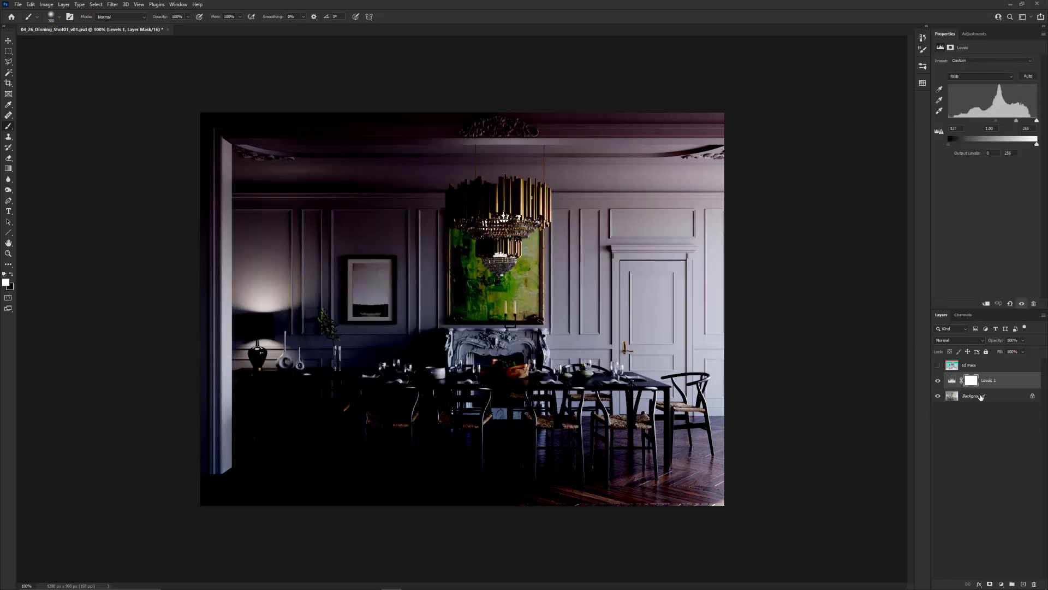
pyautogui.click(971, 382)
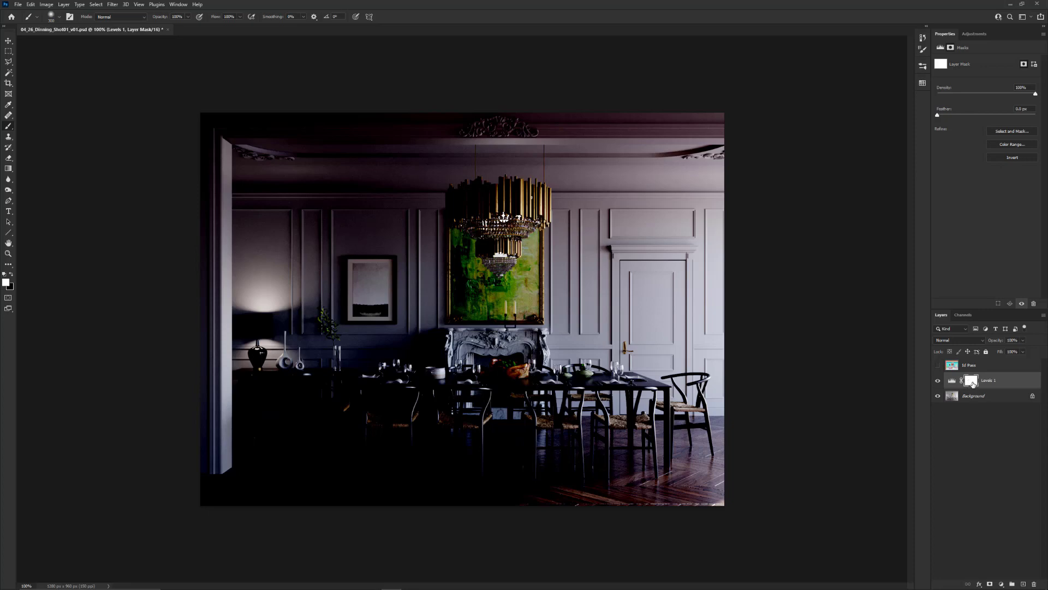
pyautogui.press('x')
pyautogui.click(952, 382)
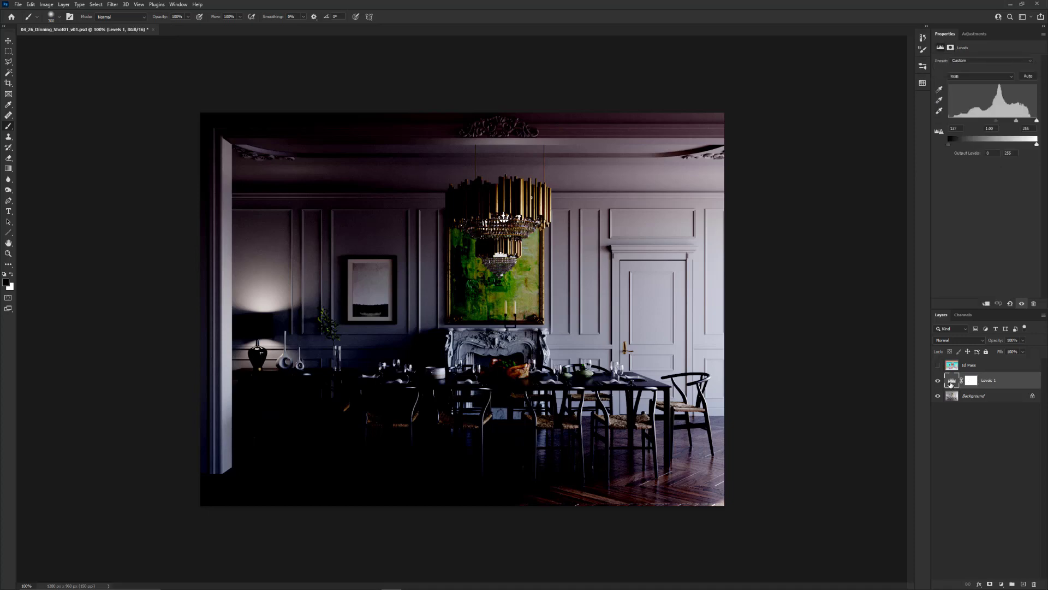
pyautogui.moveTo(995, 123); pyautogui.dragTo(1003, 197)
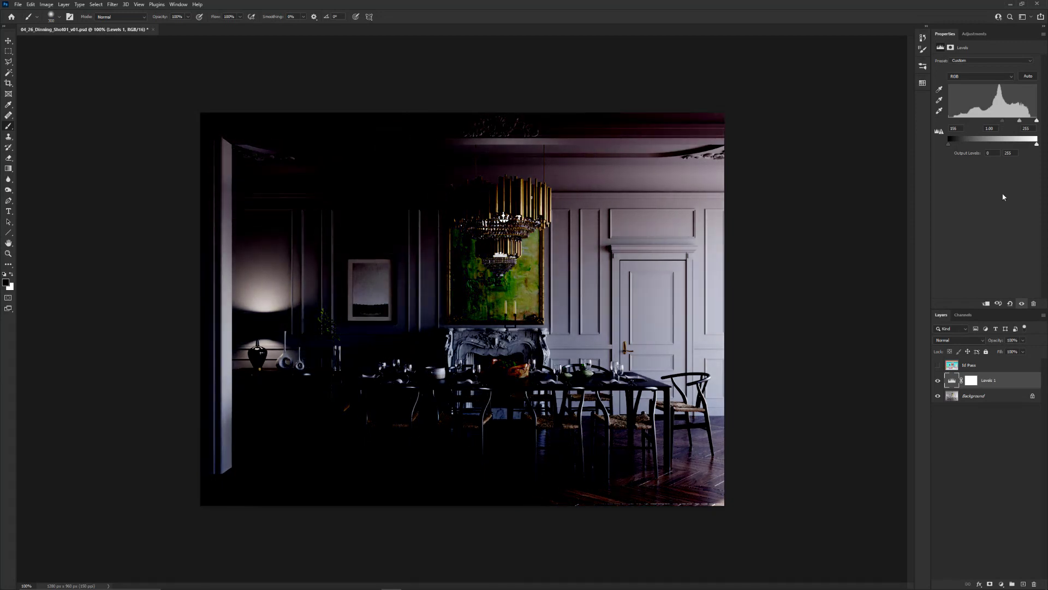
# Paint black on the Levels layer mask around the leftmost dining chair to hide the darkening there
pyautogui.click(971, 382)
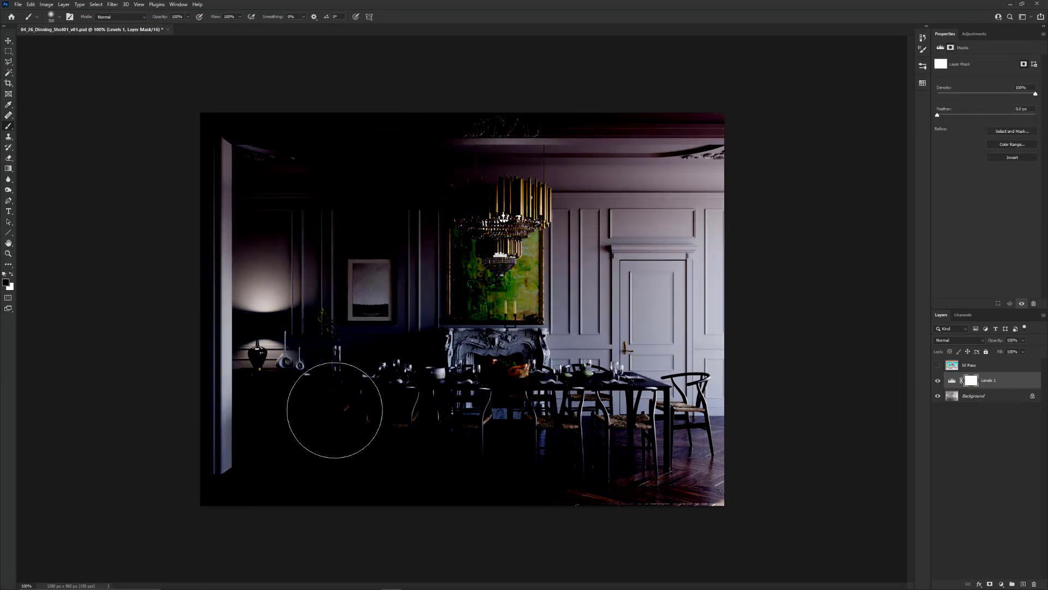
pyautogui.click(335, 404)
pyautogui.click(327, 409)
pyautogui.click(326, 410)
pyautogui.click(331, 407)
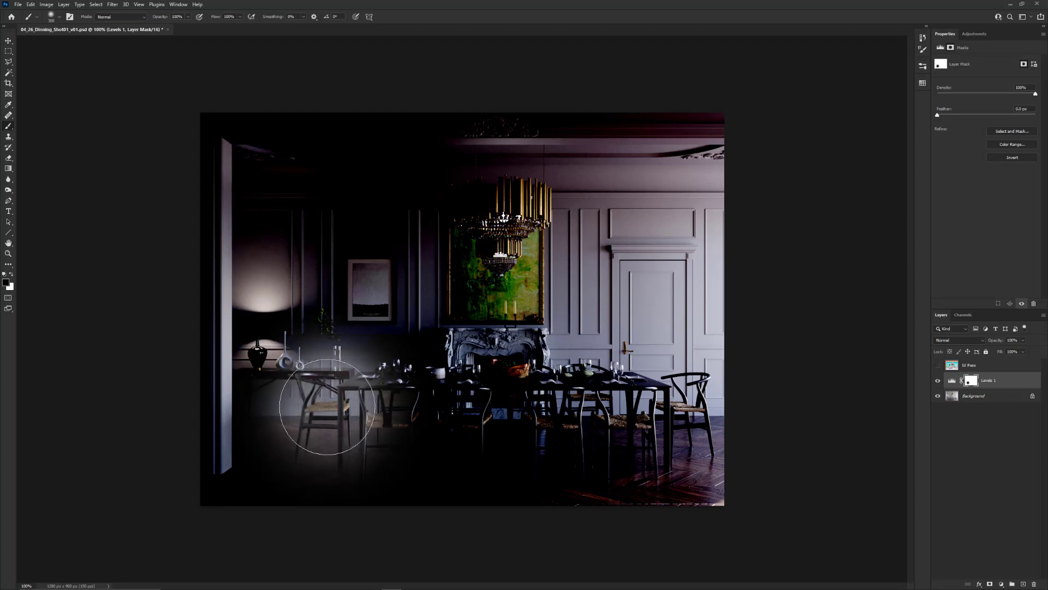
pyautogui.click(330, 409)
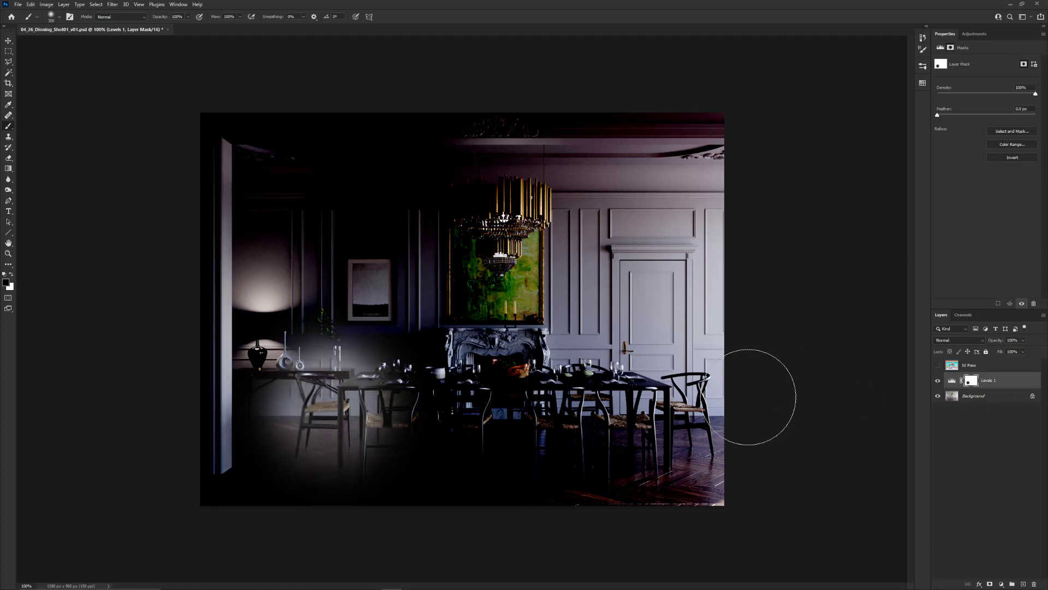
# Paint white over the chair area of the Levels mask, and paint black across the whole floor
pyautogui.press('x')
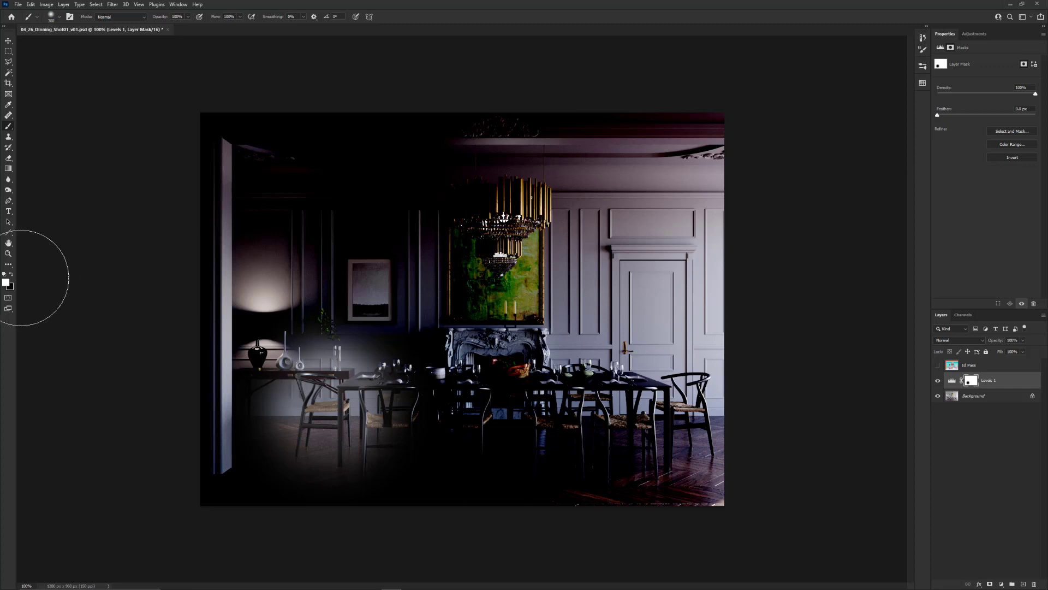
pyautogui.moveTo(335, 410)
pyautogui.mouseDown()
pyautogui.moveTo(316, 398)
pyautogui.moveTo(313, 421)
pyautogui.moveTo(330, 435)
pyautogui.moveTo(318, 426)
pyautogui.mouseUp()
pyautogui.press('x')
pyautogui.moveTo(259, 475)
pyautogui.mouseDown()
pyautogui.moveTo(574, 457)
pyautogui.moveTo(497, 503)
pyautogui.moveTo(627, 510)
pyautogui.moveTo(495, 484)
pyautogui.moveTo(327, 479)
pyautogui.moveTo(803, 461)
pyautogui.mouseUp()
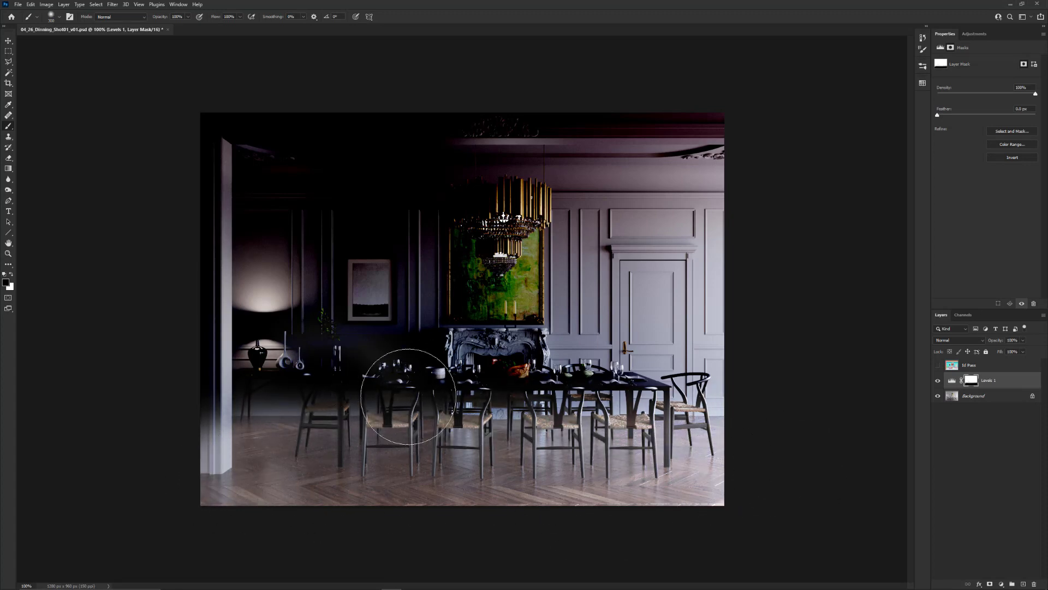
# Undo the floor brush strokes on the mask and delete the Levels adjustment layer
pyautogui.hotkey('ctrl', 'z')
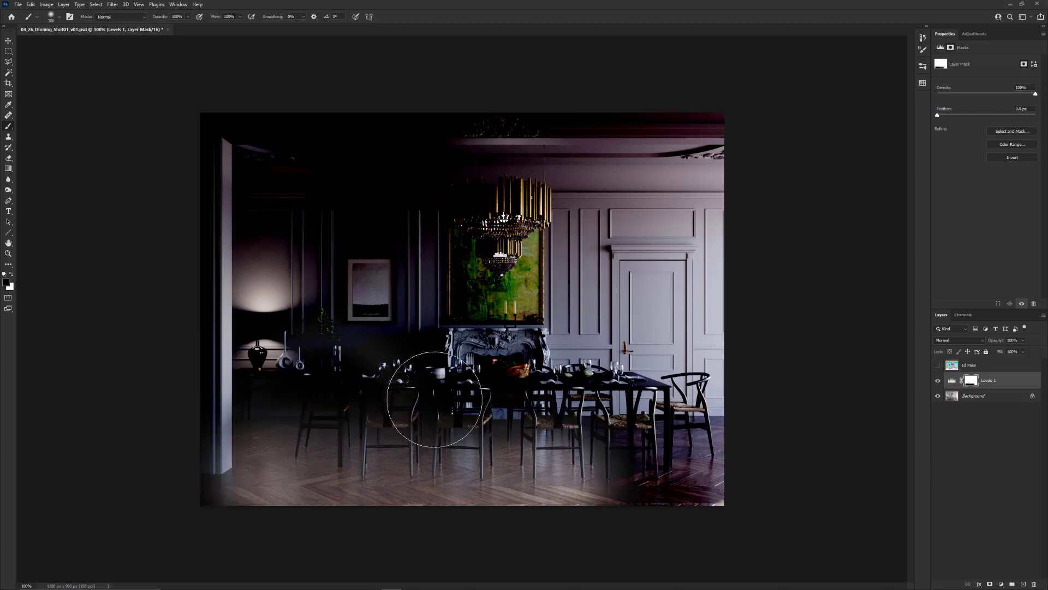
pyautogui.hotkey('ctrl', 'z')
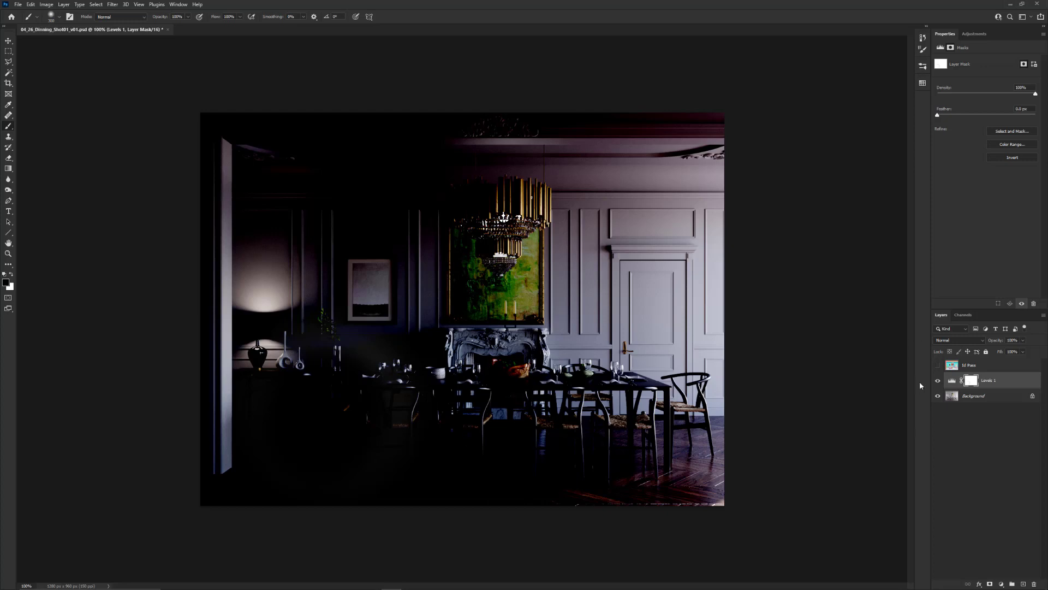
pyautogui.click(995, 383)
pyautogui.press('Delete')
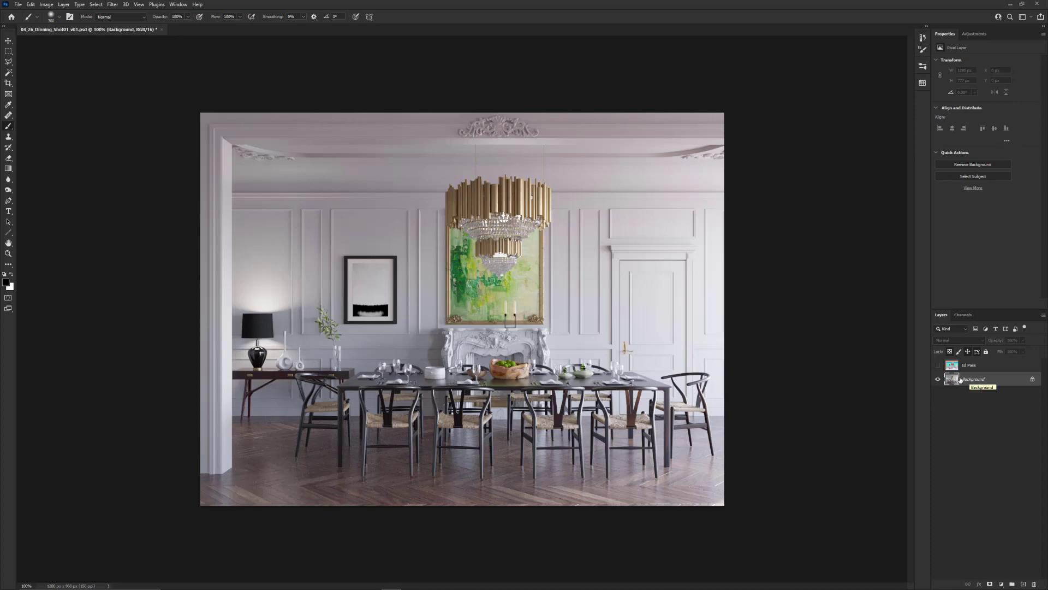
# Select the ceiling ornament above the chandelier from the Id Pass layer with the Magic Wand, leaving that layer hidden
pyautogui.click(938, 365)
pyautogui.click(971, 369)
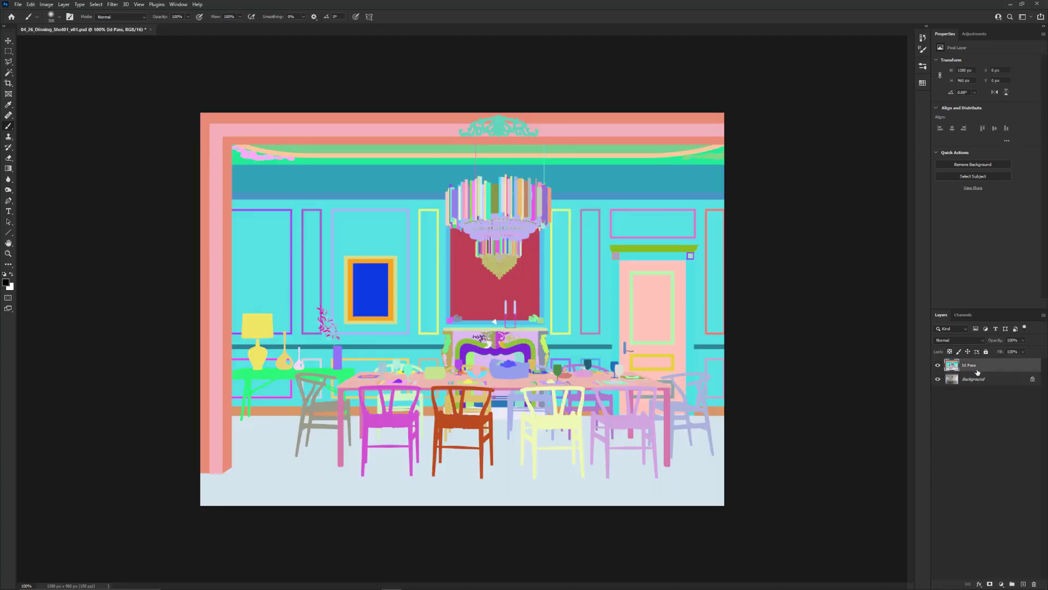
pyautogui.press('w')
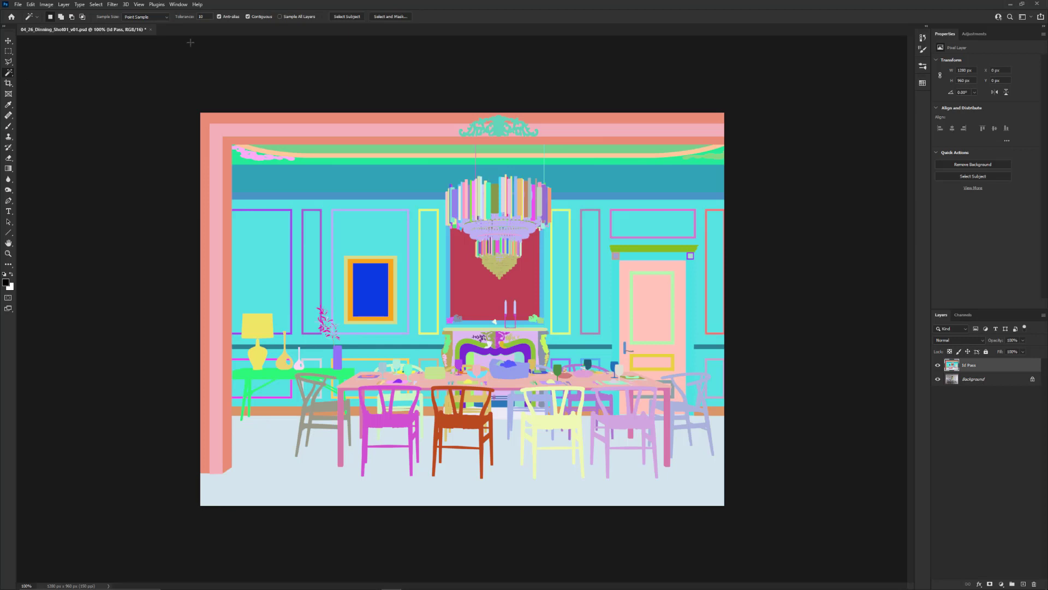
pyautogui.click(497, 127)
pyautogui.click(938, 365)
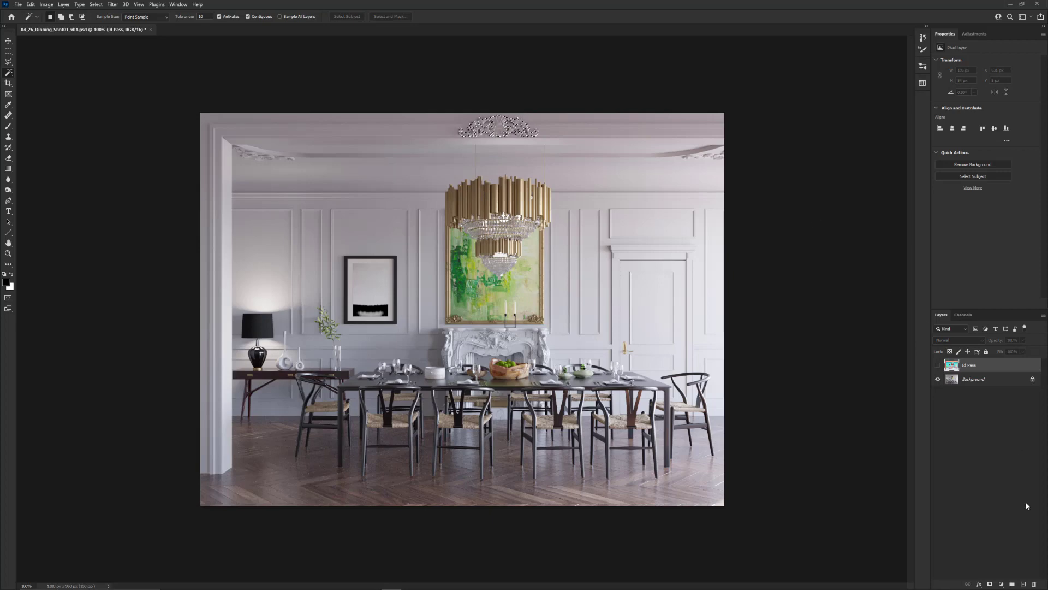
# Add a Levels adjustment layer masked to the ornament with shadows 42, midtones 1.70 and highlights 146
pyautogui.click(1001, 584)
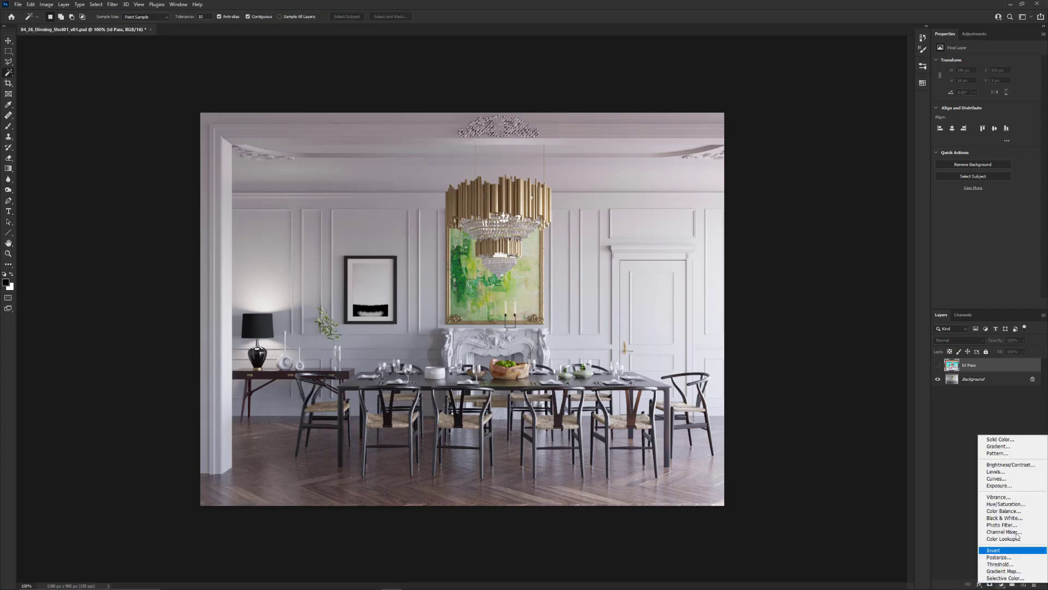
pyautogui.click(1006, 473)
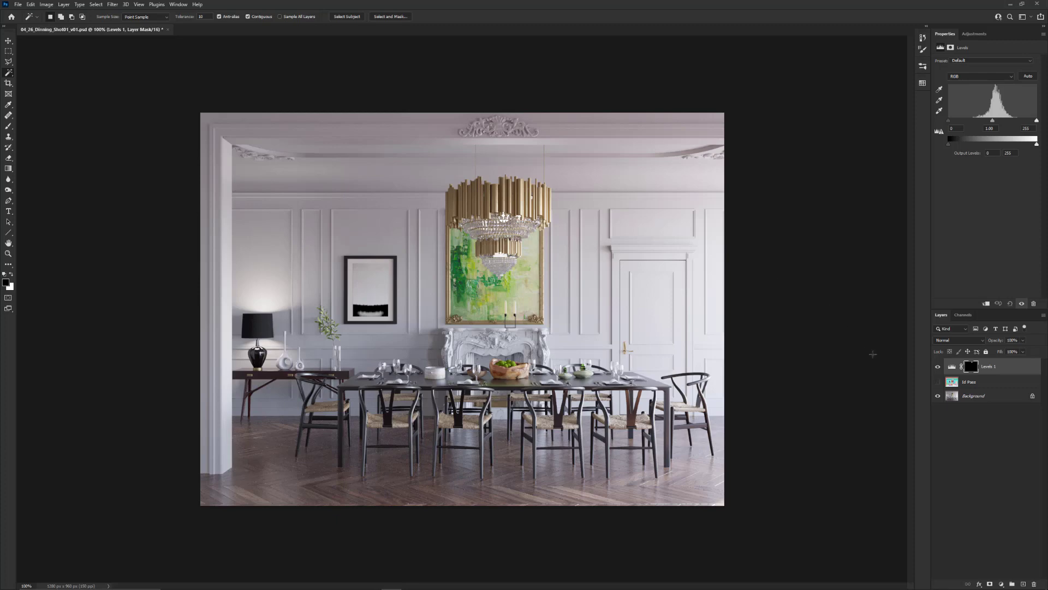
pyautogui.click(952, 366)
pyautogui.moveTo(992, 120); pyautogui.dragTo(964, 120)
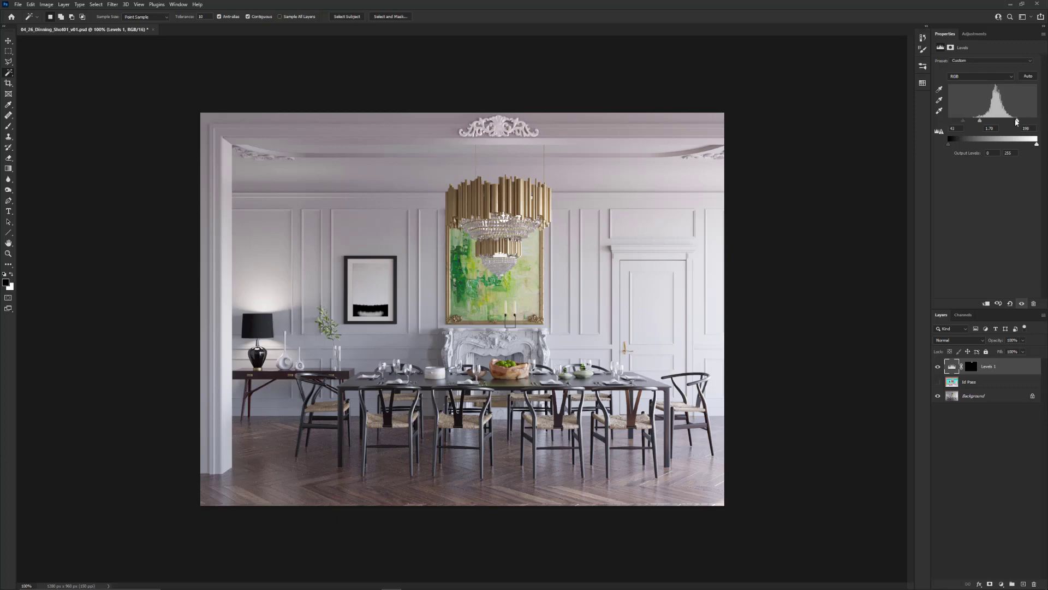
pyautogui.moveTo(1037, 121); pyautogui.dragTo(999, 122)
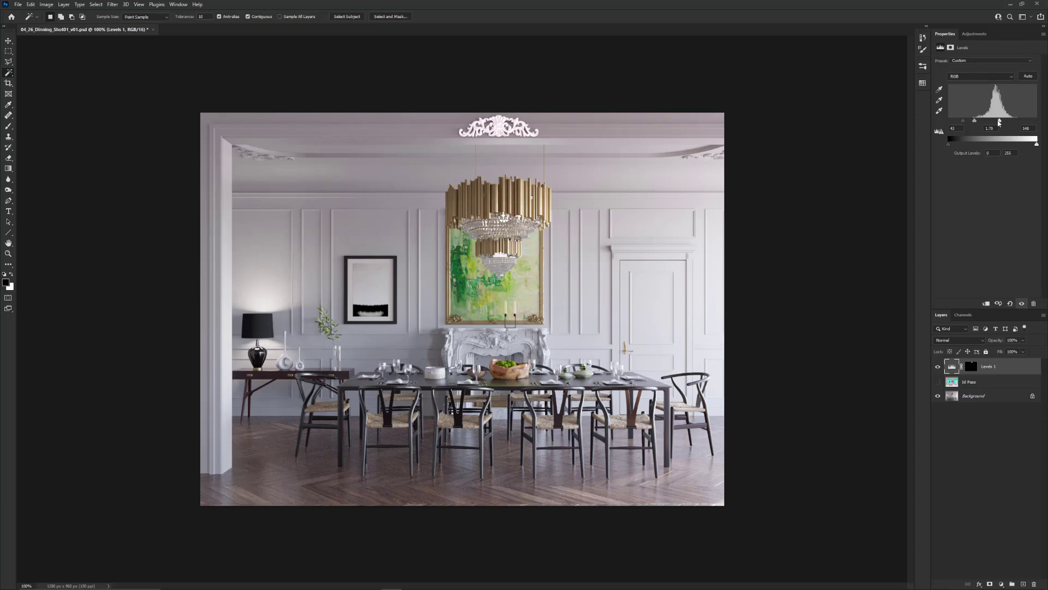
# Select the table lamp from the Id Pass layer with the Magic Wand, leaving that layer hidden
pyautogui.click(938, 382)
pyautogui.click(943, 381)
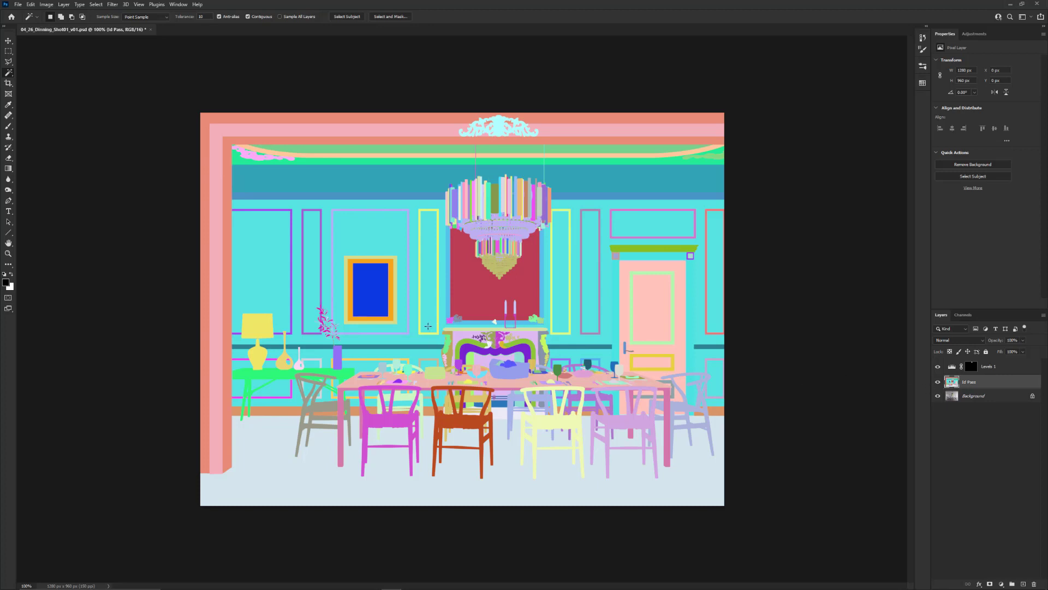
pyautogui.click(257, 322)
pyautogui.click(938, 382)
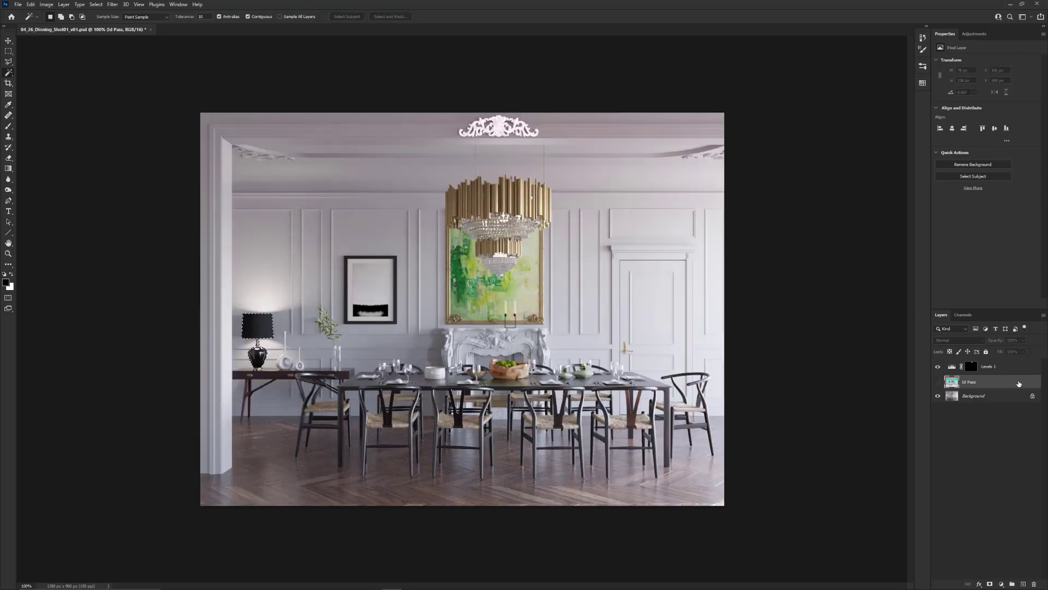
# Add a Brightness/Contrast adjustment layer masked to the lamp and lower its brightness
pyautogui.click(1001, 583)
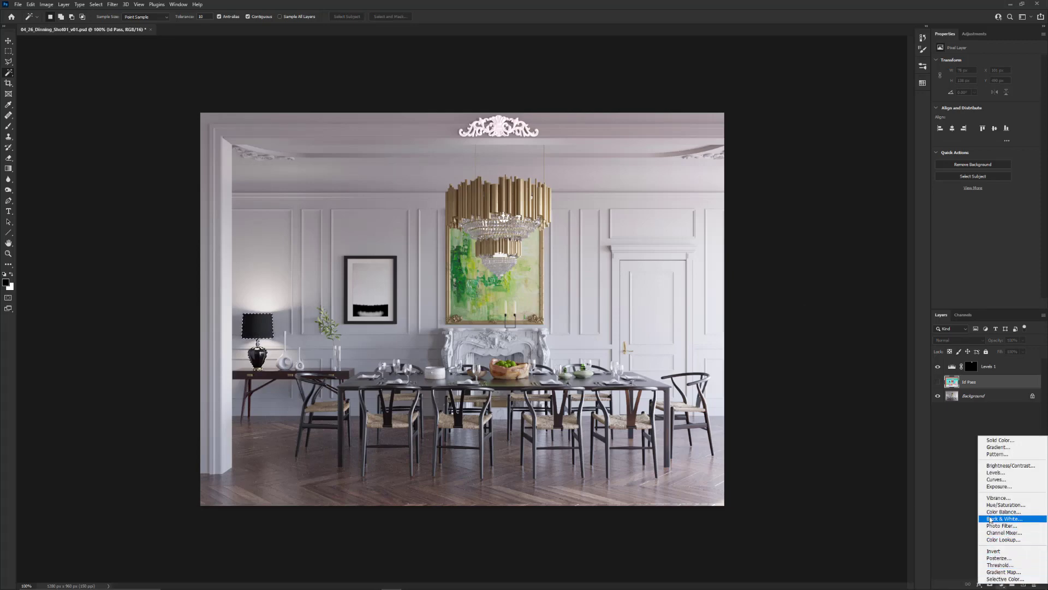
pyautogui.click(993, 466)
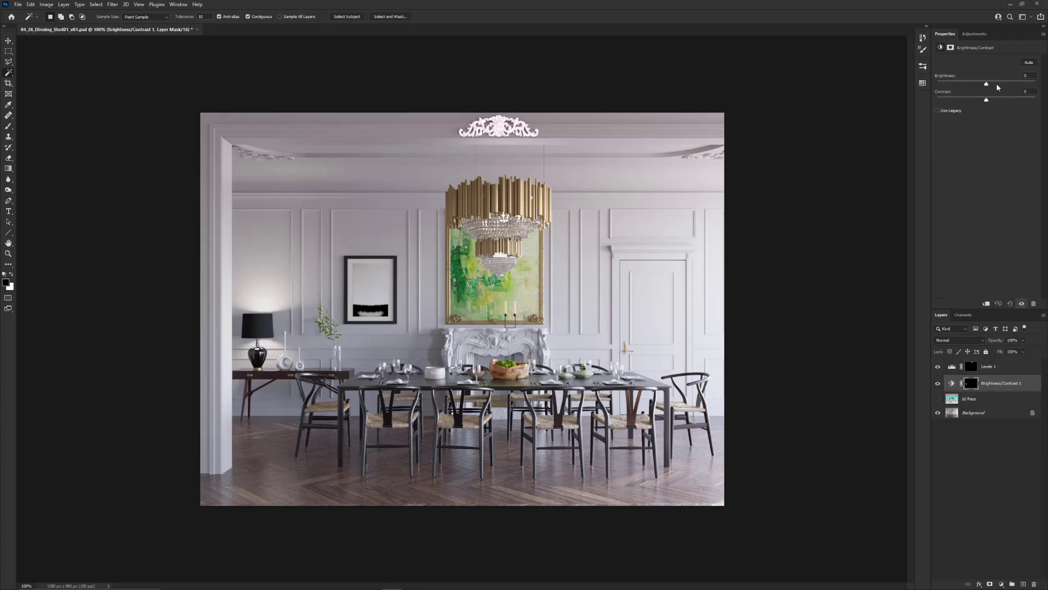
pyautogui.moveTo(992, 84); pyautogui.dragTo(934, 103)
pyautogui.moveTo(990, 84); pyautogui.dragTo(988, 86)
# Rename the Levels layer as Ornmaet and set its highlight input to 255 and its shadow input to about 24
pyautogui.doubleClick(988, 367)
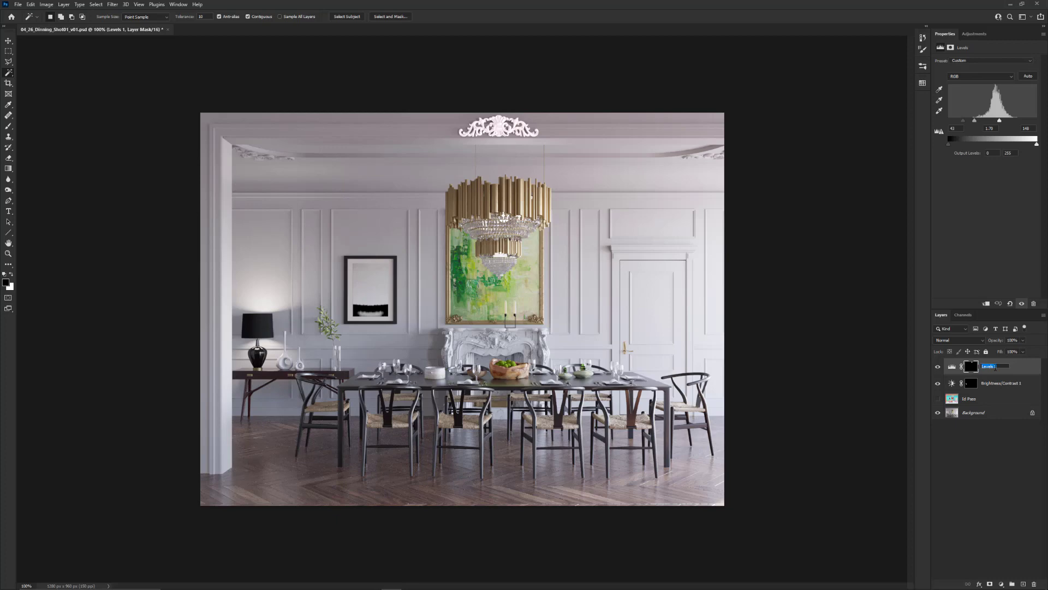
pyautogui.write('Ornmaet')
pyautogui.press('Return')
pyautogui.moveTo(1000, 120); pyautogui.dragTo(1036, 120)
pyautogui.moveTo(963, 120)
pyautogui.mouseDown()
pyautogui.moveTo(943, 117)
pyautogui.moveTo(986, 121)
pyautogui.moveTo(956, 120)
pyautogui.mouseUp()
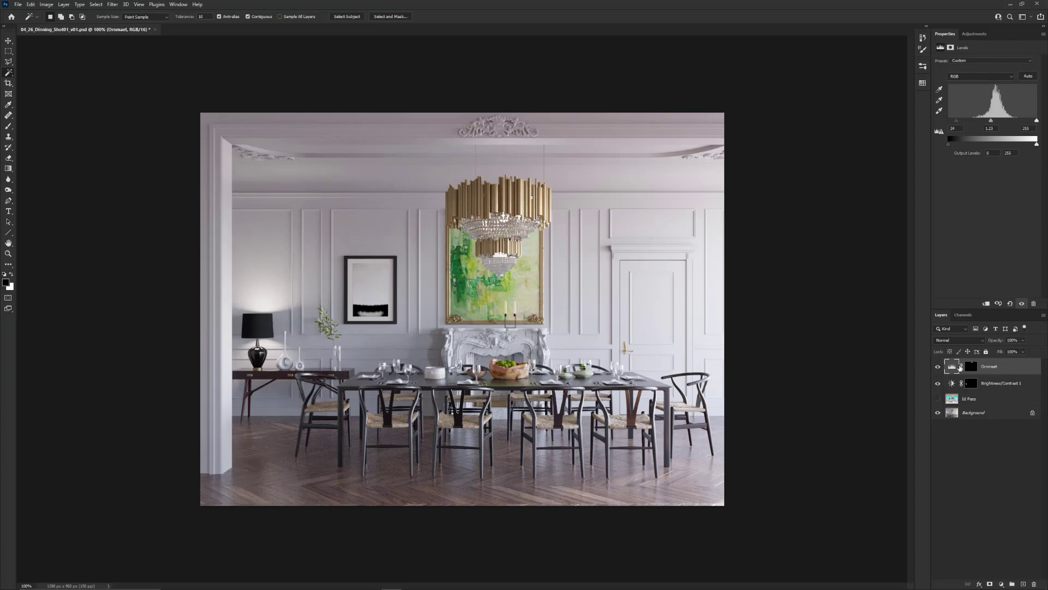
# Group the ornament and Brightness/Contrast adjustment layers, name the group Adjustment, and expand it
pyautogui.keyDown('shift'); pyautogui.click(988, 383); pyautogui.keyUp('shift')
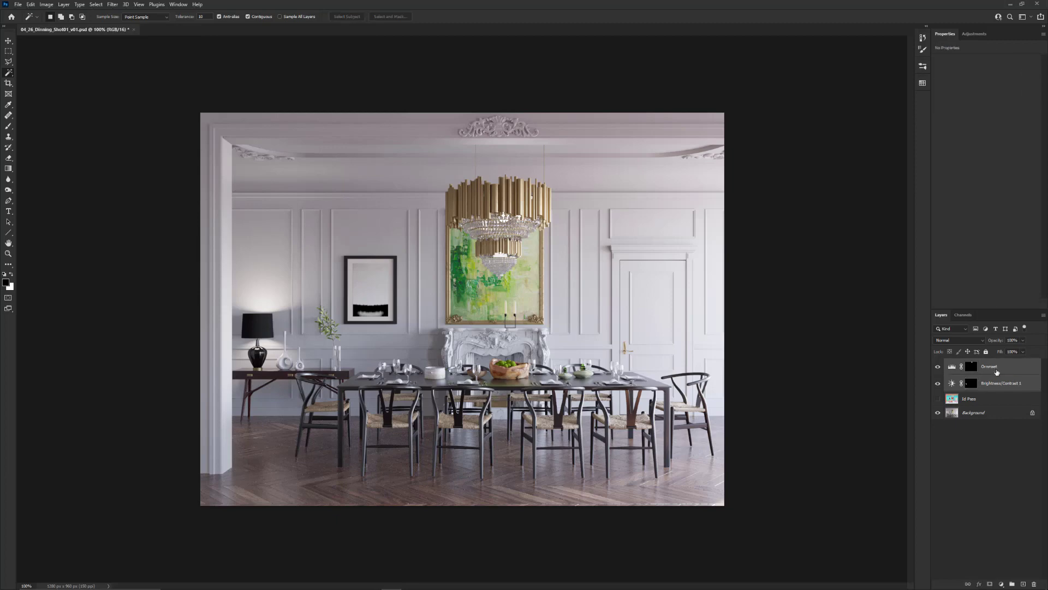
pyautogui.hotkey('ctrl', 'g')
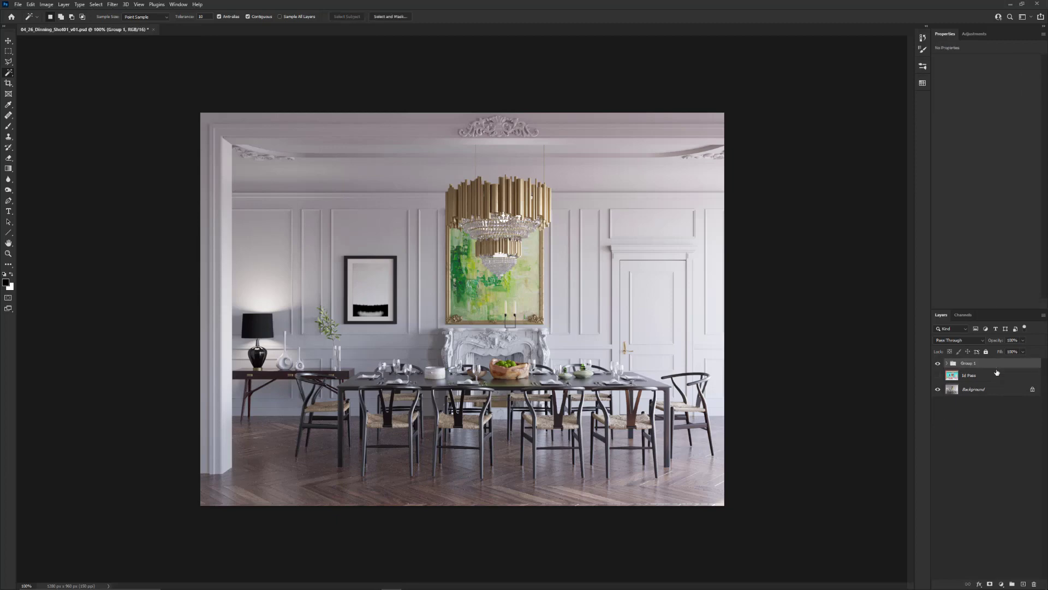
pyautogui.doubleClick(969, 364)
pyautogui.write('B')
pyautogui.write('djustment')
pyautogui.press('Return')
pyautogui.click(947, 364)
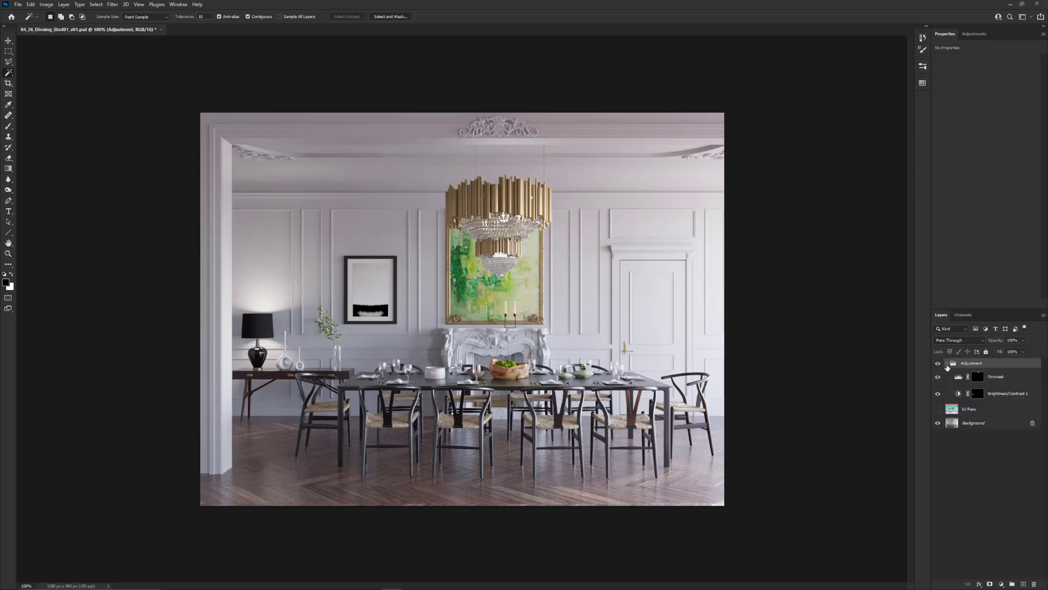
# Show the Id Pass layer and delete the Adjustment group with its layers
pyautogui.click(937, 408)
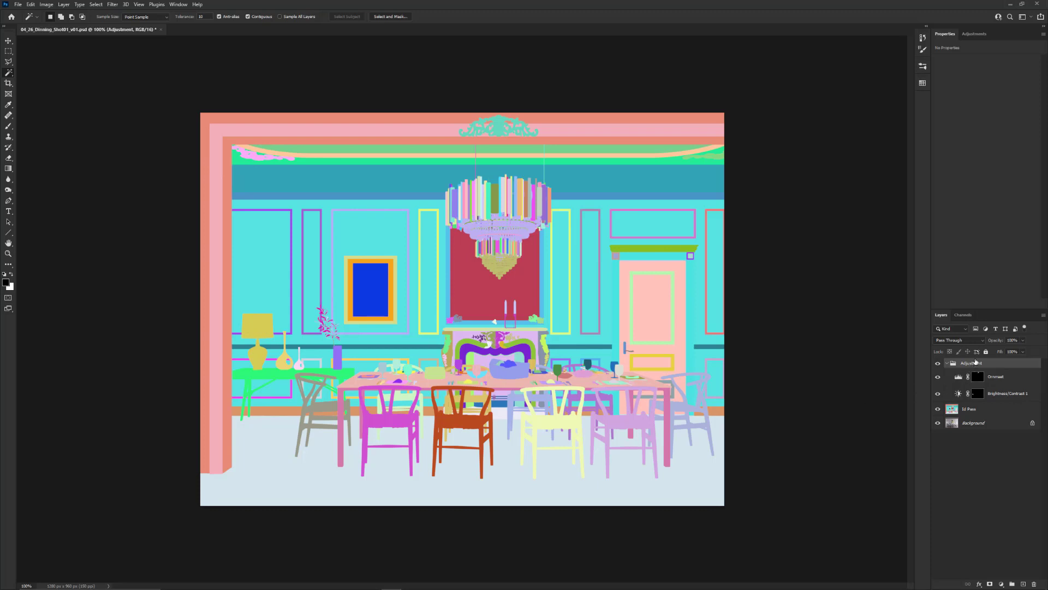
pyautogui.press('Delete')
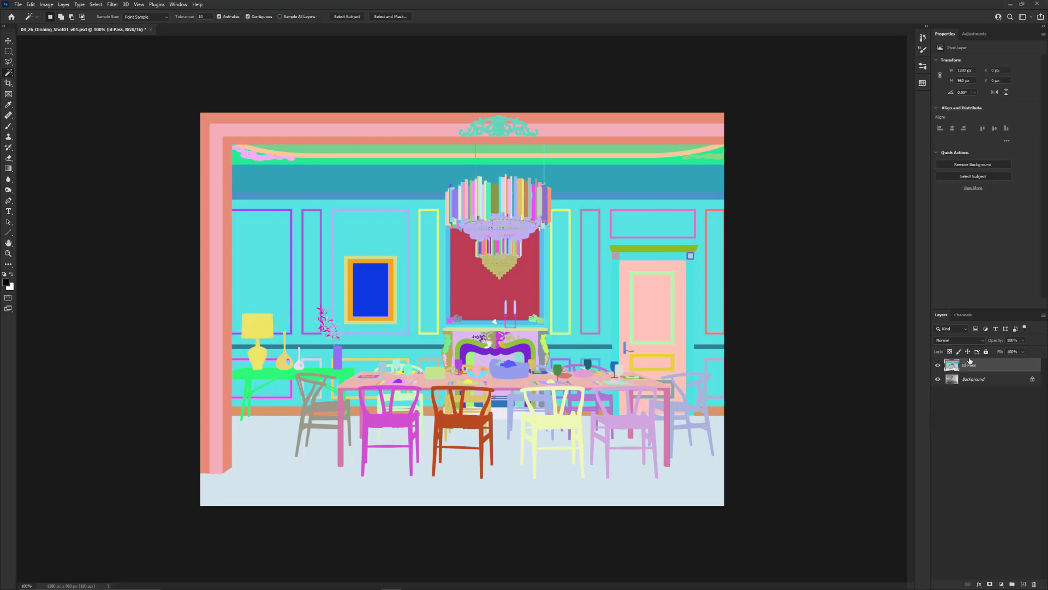
# Hide the Id Pass layer and make the Background layer active
pyautogui.click(938, 365)
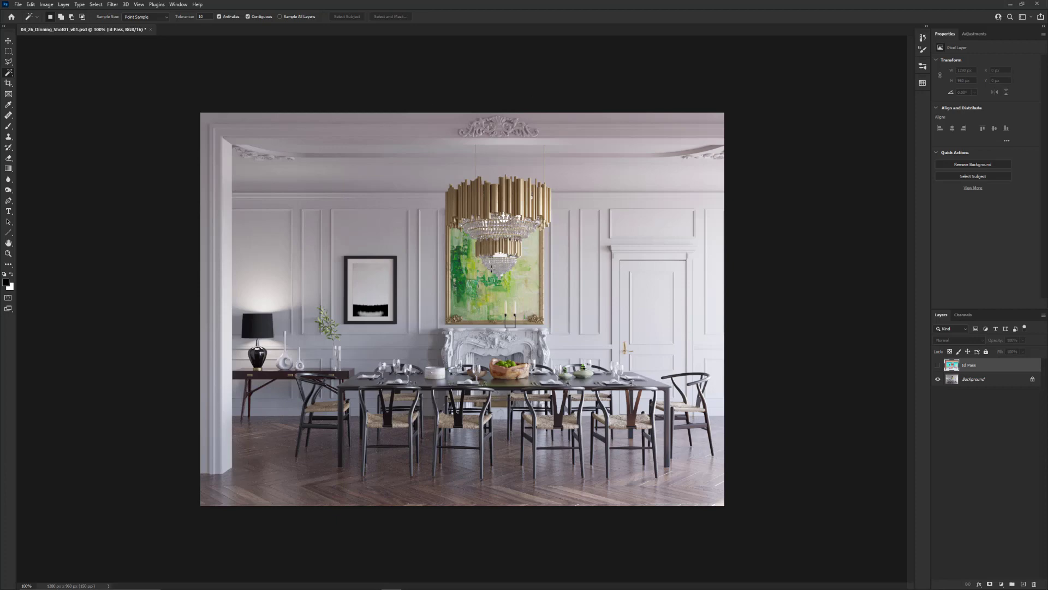
pyautogui.click(989, 382)
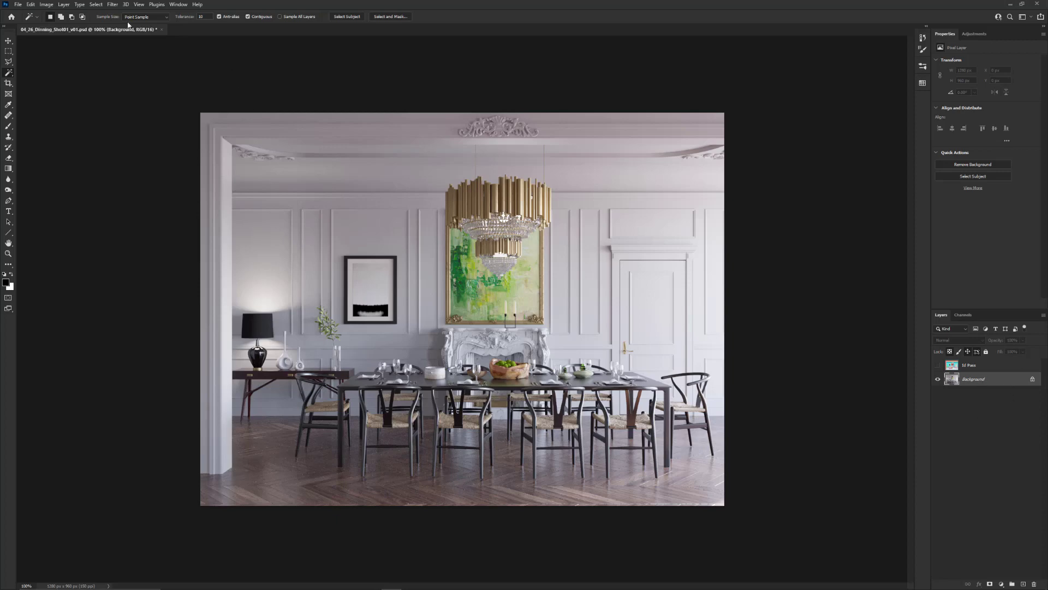
# Try a destructive Gaussian Blur with a radius of about 11 pixels on the Background layer
pyautogui.click(113, 4)
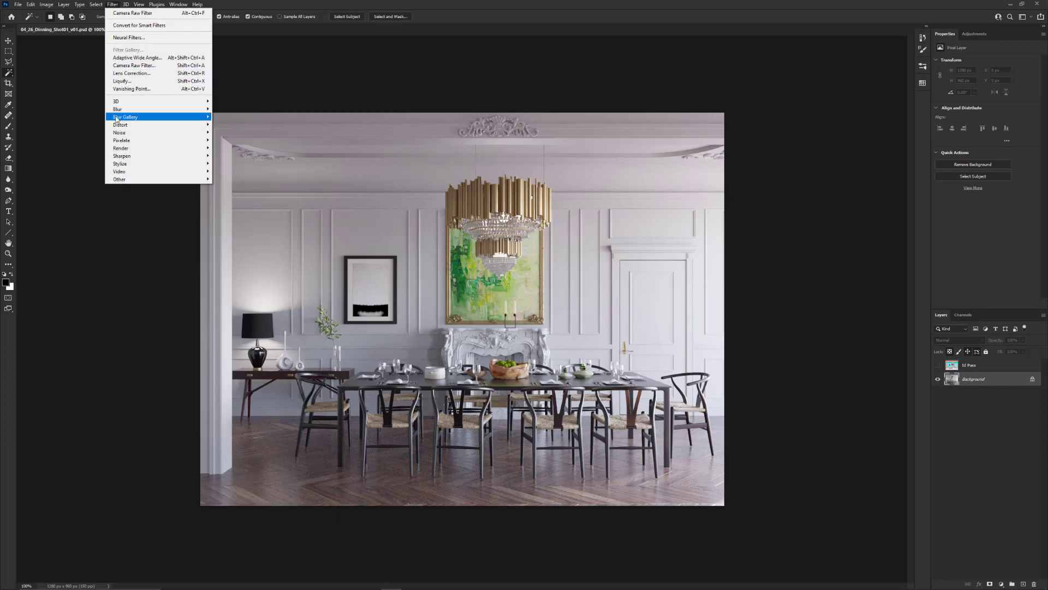
pyautogui.moveTo(122, 109)
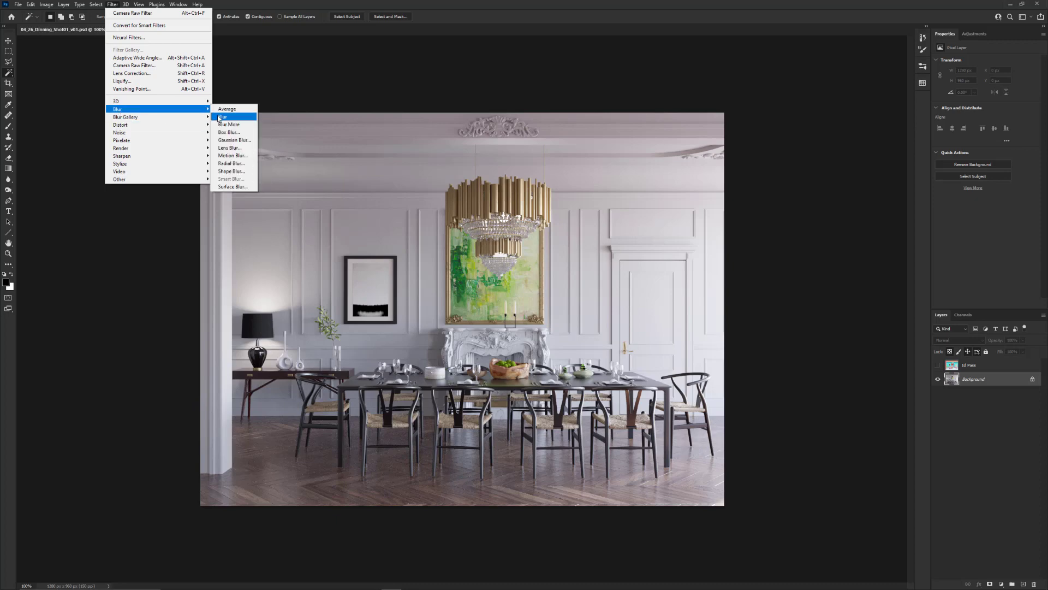
pyautogui.click(232, 140)
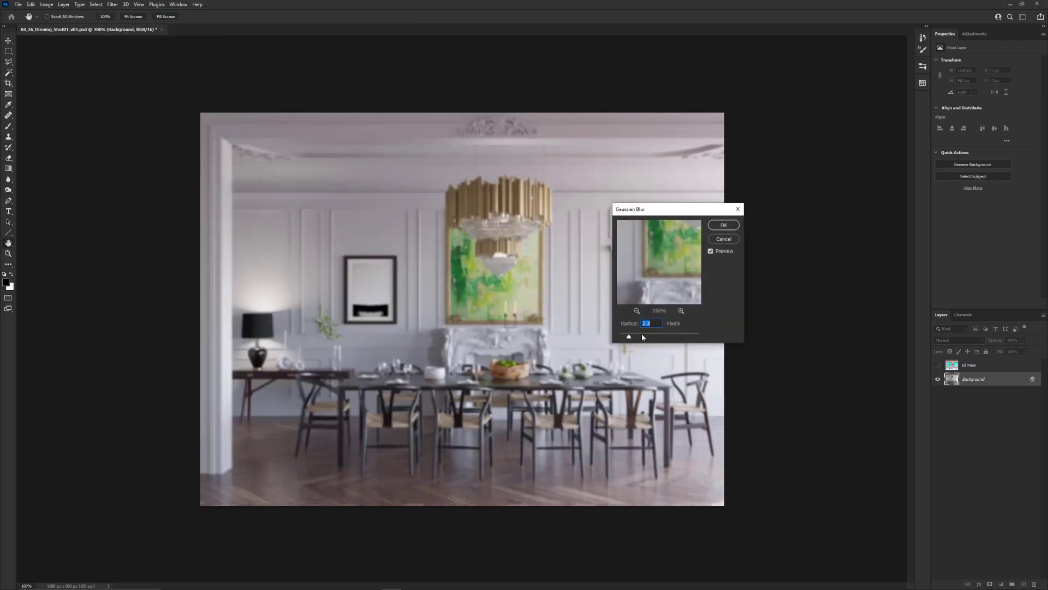
pyautogui.moveTo(629, 336); pyautogui.dragTo(636, 339)
pyautogui.moveTo(649, 339); pyautogui.dragTo(651, 339)
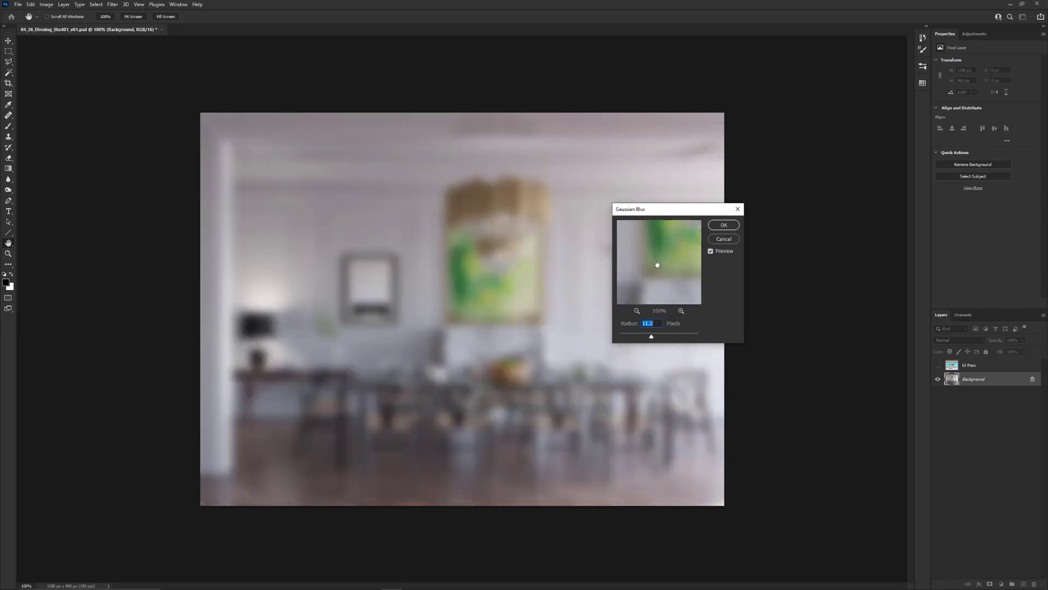
pyautogui.click(728, 224)
pyautogui.press('w')
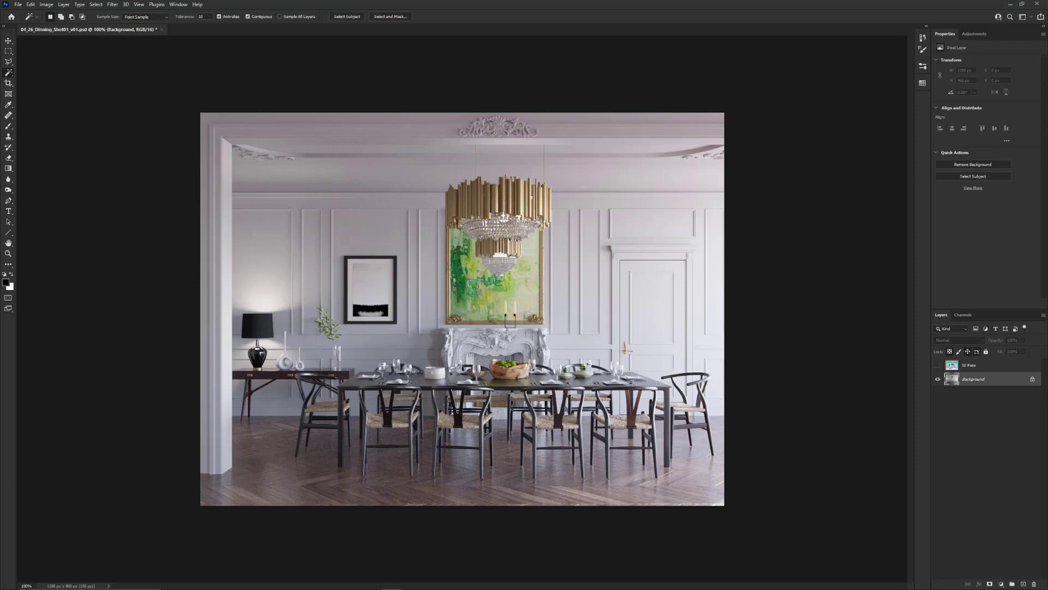
# Convert the Background layer to a Smart Object
pyautogui.rightClick(973, 382)
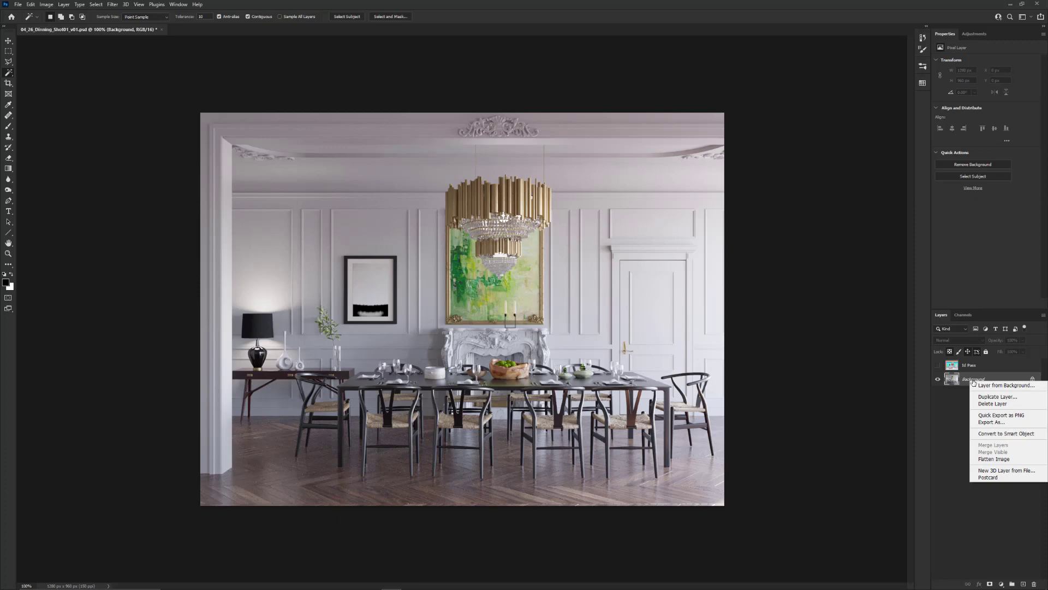
pyautogui.click(1018, 434)
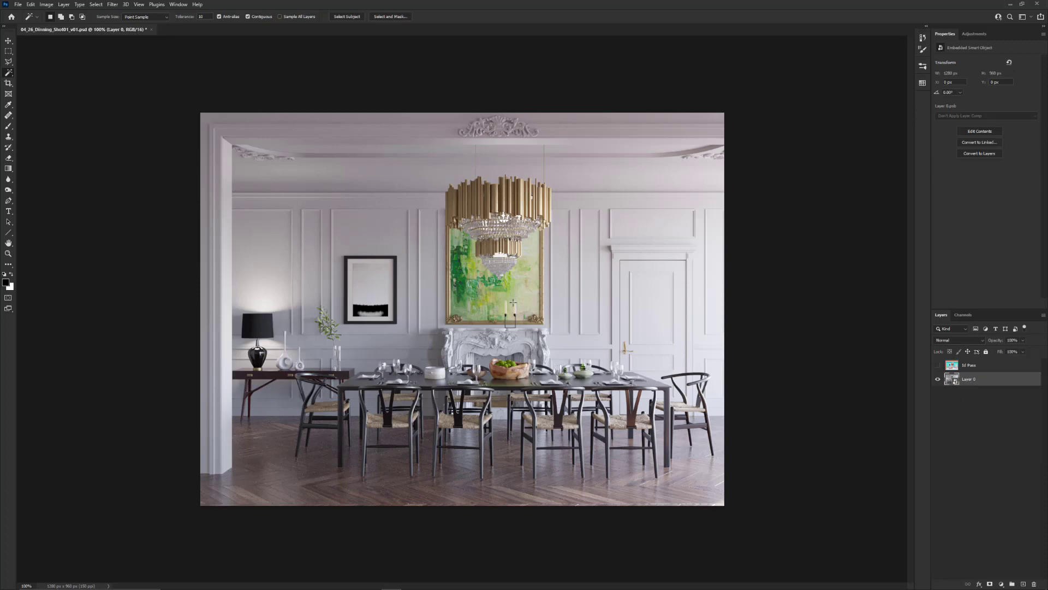
# Apply a Gaussian Blur smart filter with a radius of about 30 pixels to the Smart Object layer
pyautogui.click(113, 5)
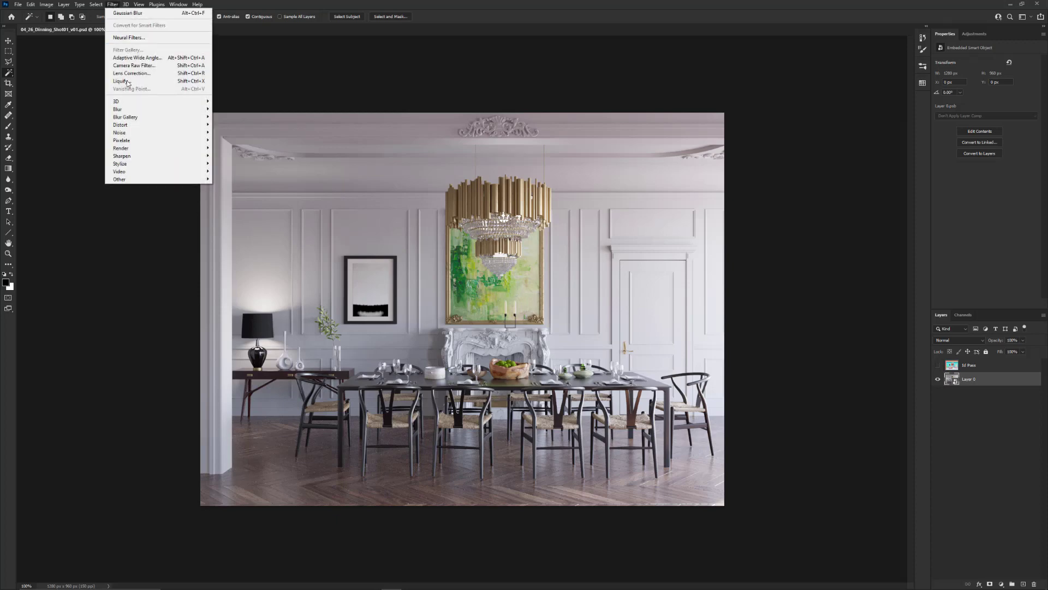
pyautogui.moveTo(130, 110)
pyautogui.click(231, 140)
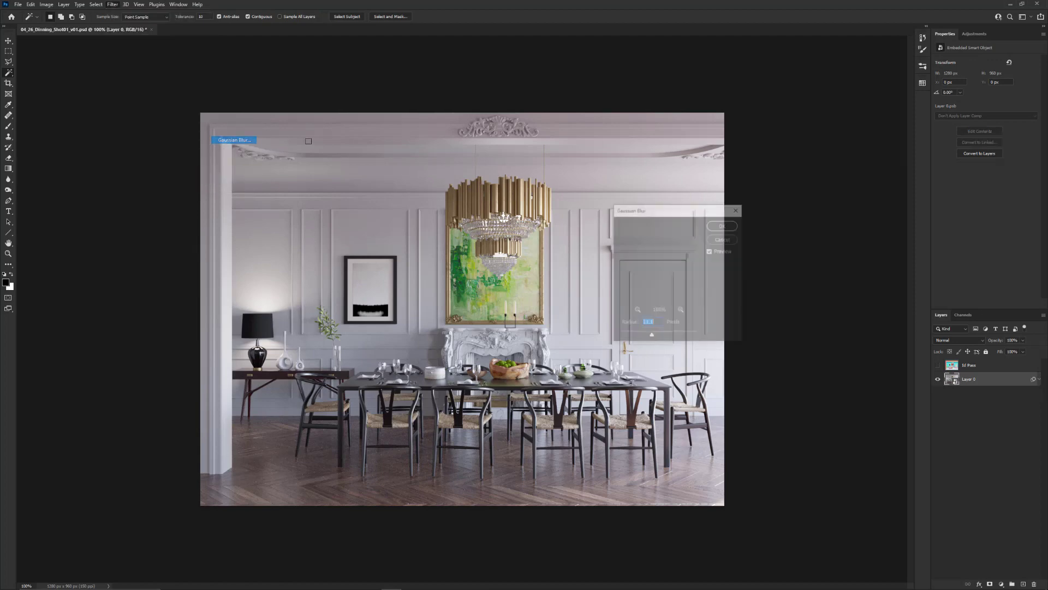
pyautogui.moveTo(652, 338); pyautogui.dragTo(657, 337)
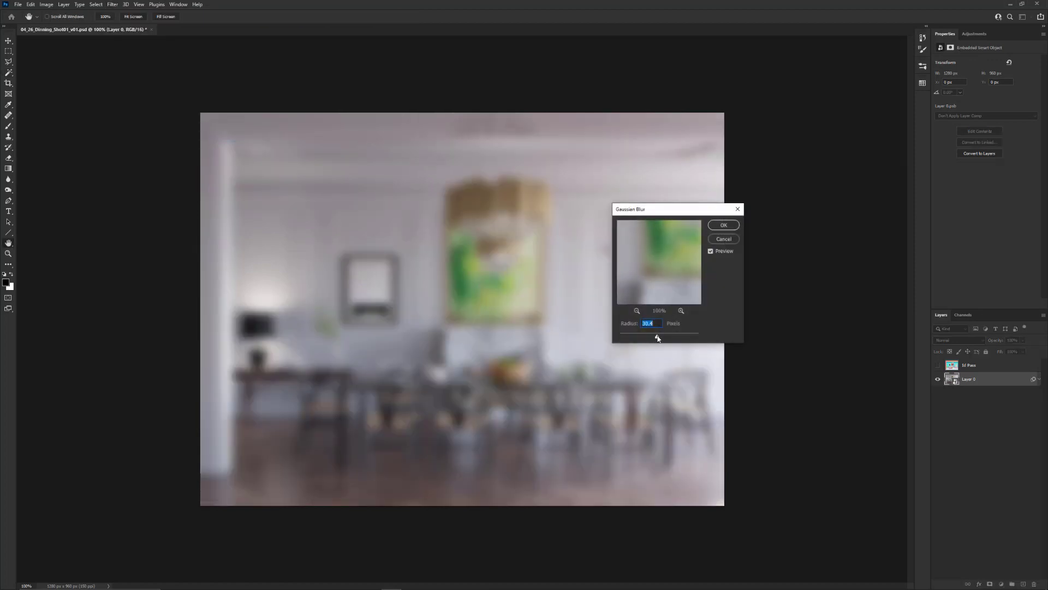
pyautogui.click(724, 226)
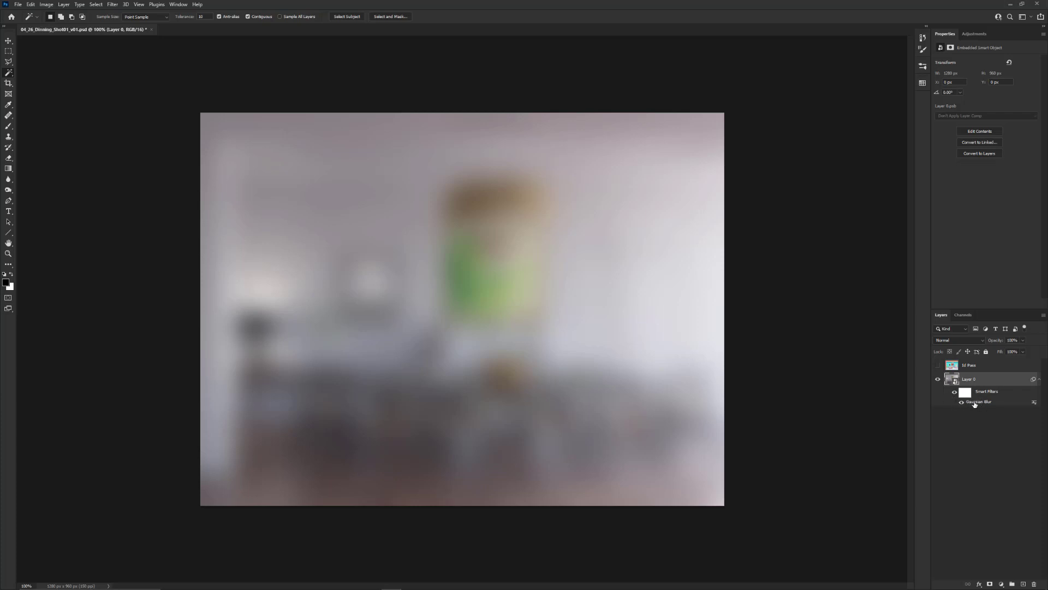
# Compare the render with and without the Gaussian Blur smart filter by toggling its visibility
pyautogui.click(962, 403)
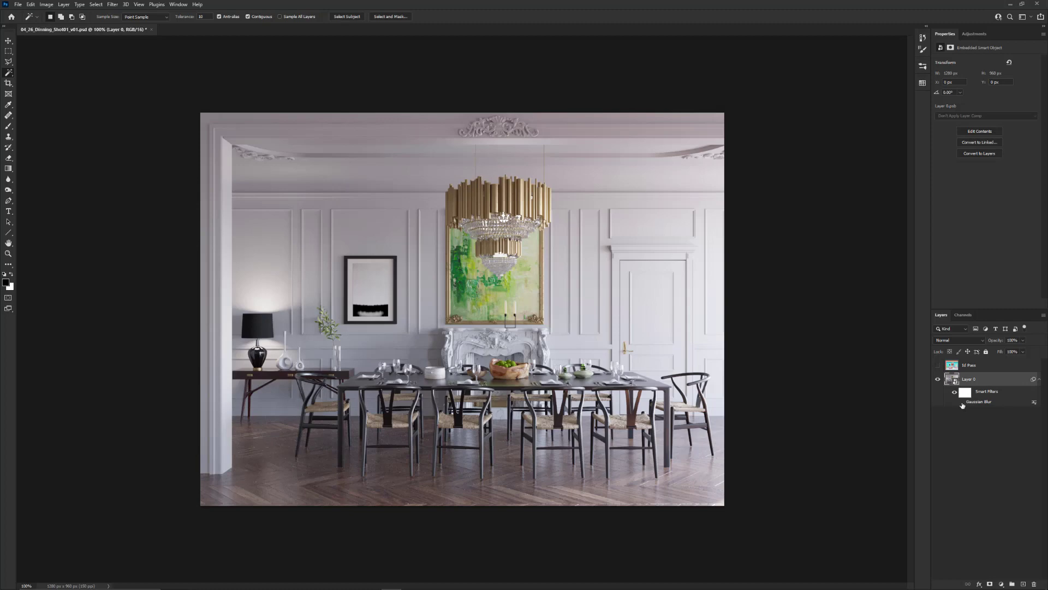
pyautogui.click(962, 402)
pyautogui.click(962, 403)
pyautogui.click(962, 402)
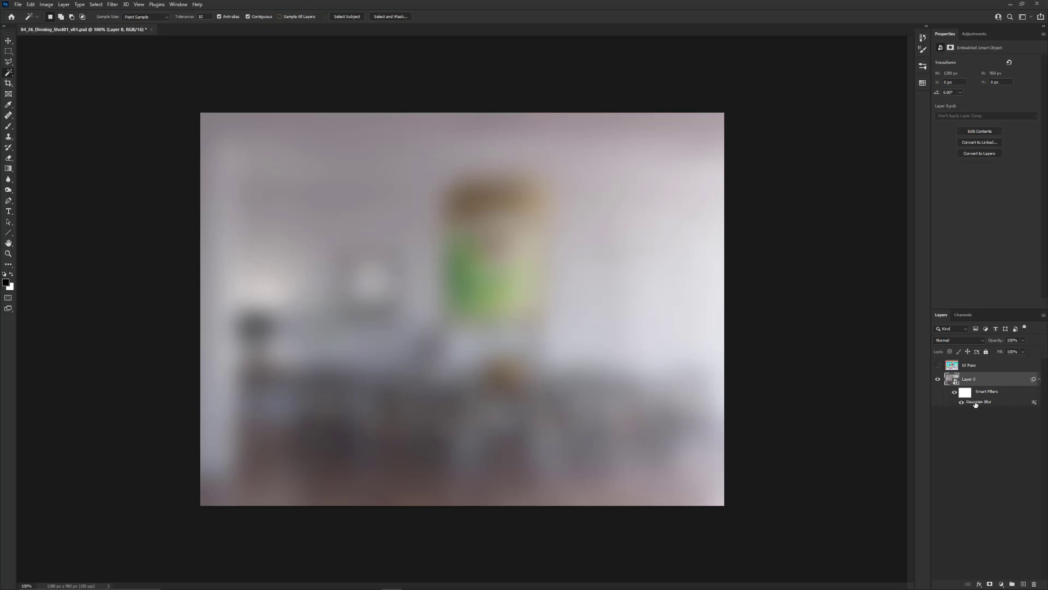
# Reduce the radius of the Gaussian Blur smart filter to 2.5 pixels
pyautogui.doubleClick(975, 402)
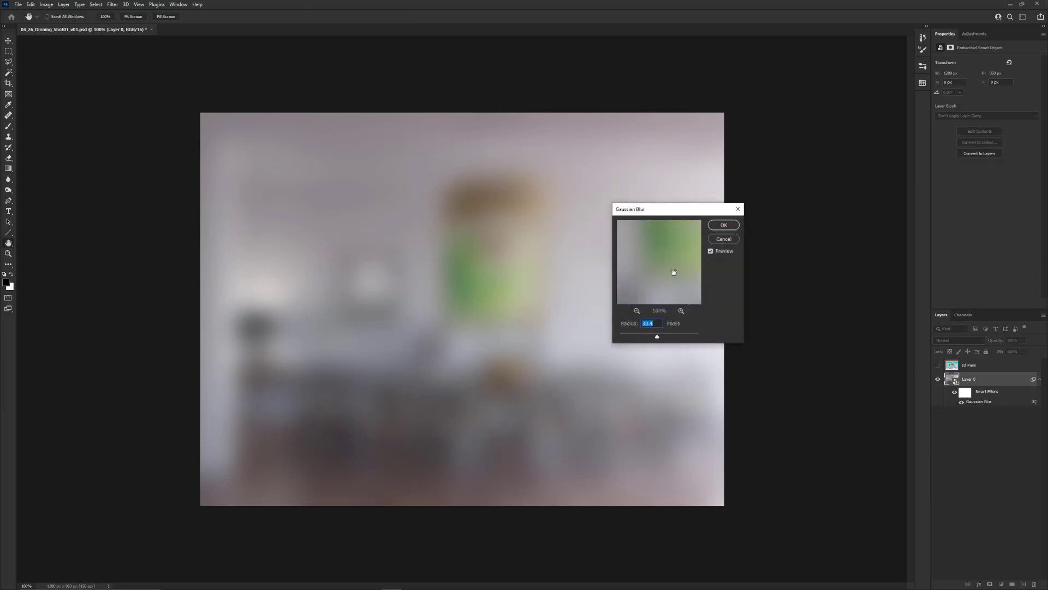
pyautogui.moveTo(657, 336); pyautogui.dragTo(631, 339)
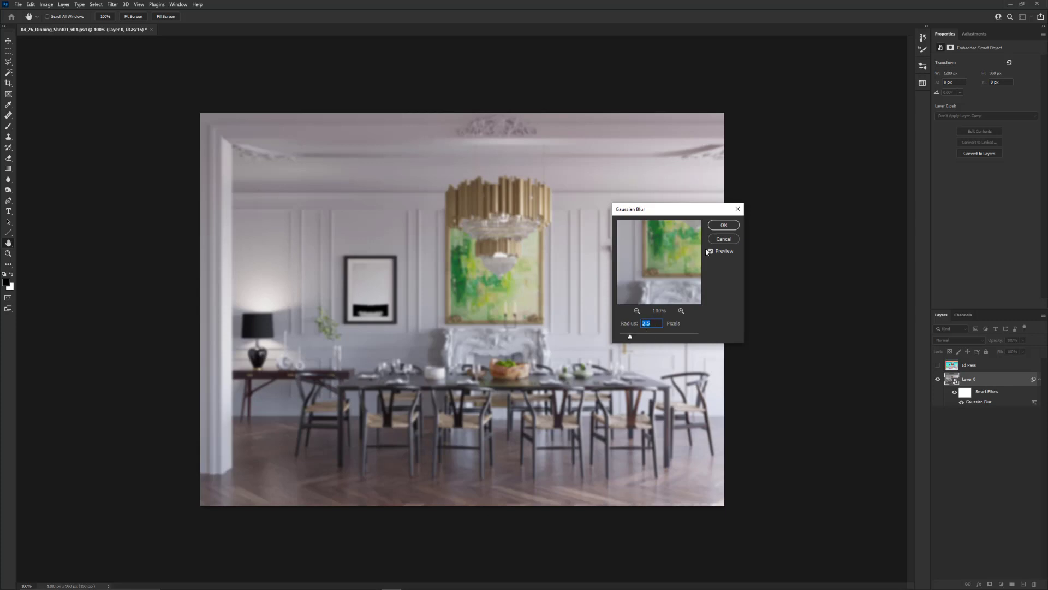
pyautogui.click(723, 226)
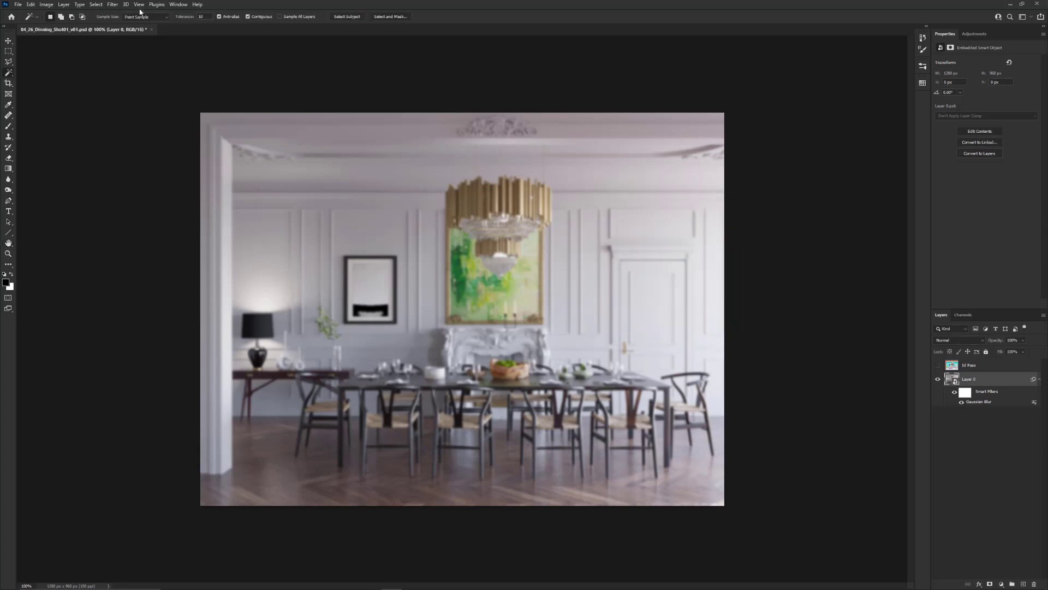
# Add a Mosaic smart filter with a cell size of 67 to the Smart Object layer
pyautogui.click(112, 5)
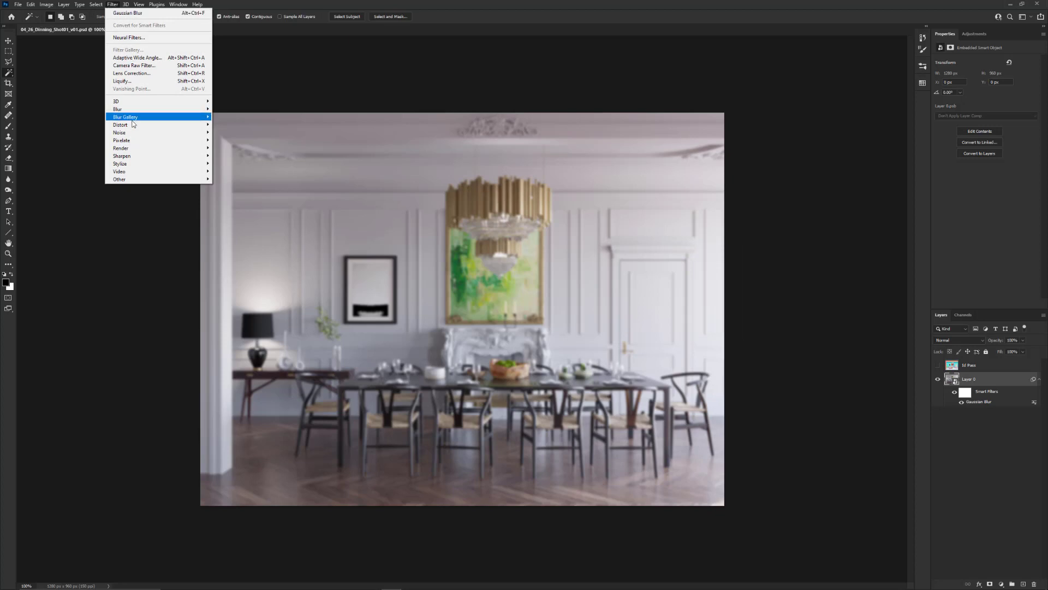
pyautogui.moveTo(133, 144)
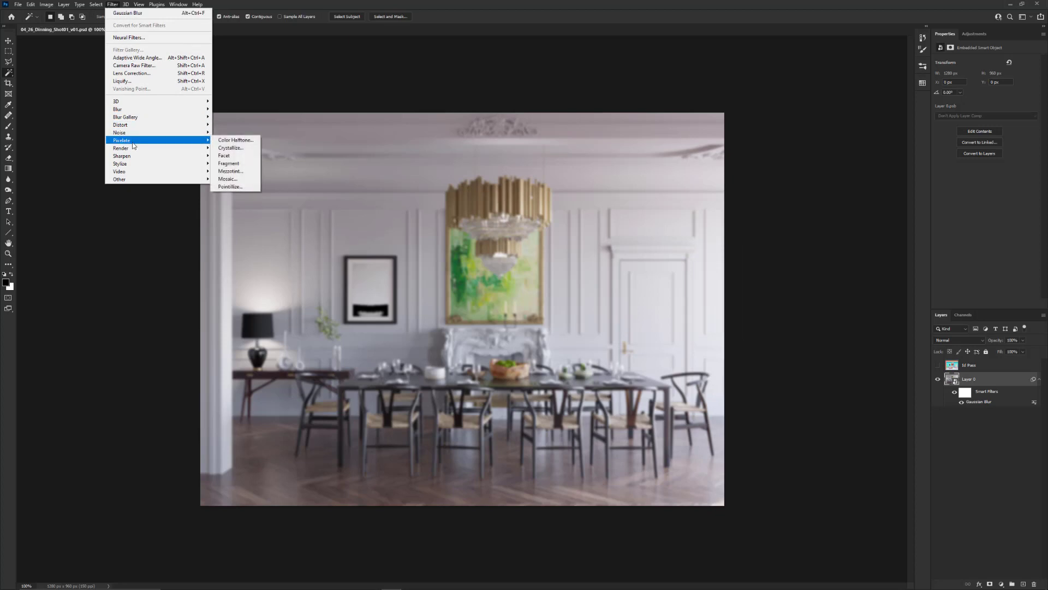
pyautogui.click(236, 179)
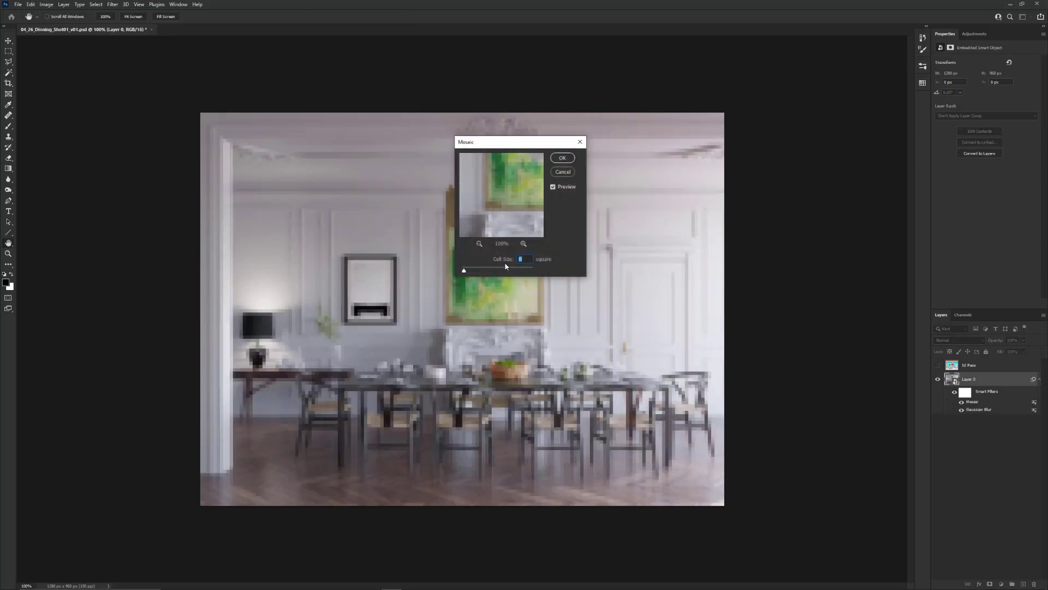
pyautogui.moveTo(505, 267); pyautogui.dragTo(486, 267)
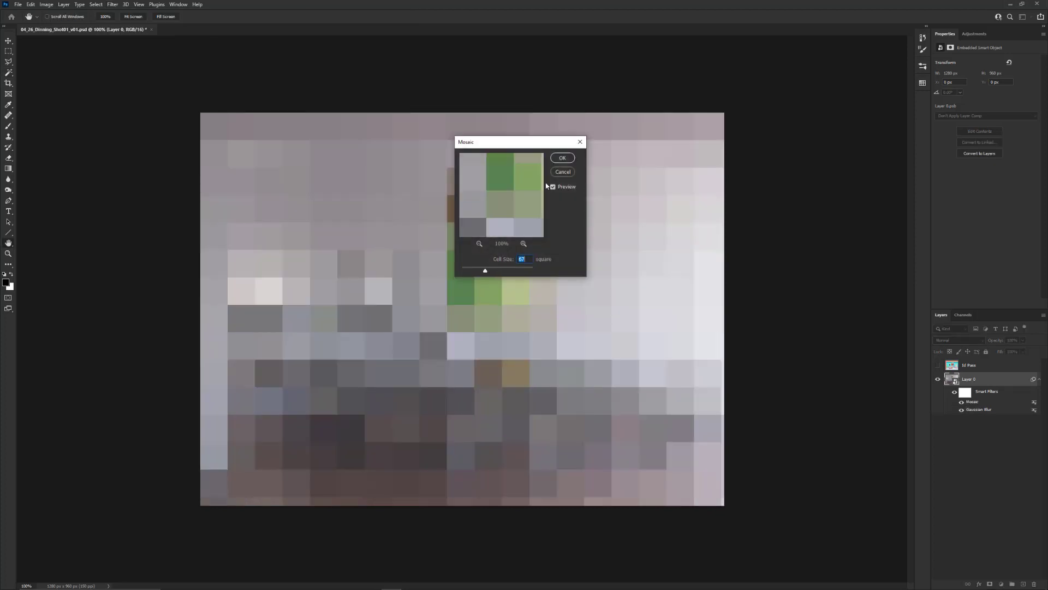
pyautogui.click(562, 158)
pyautogui.press('w')
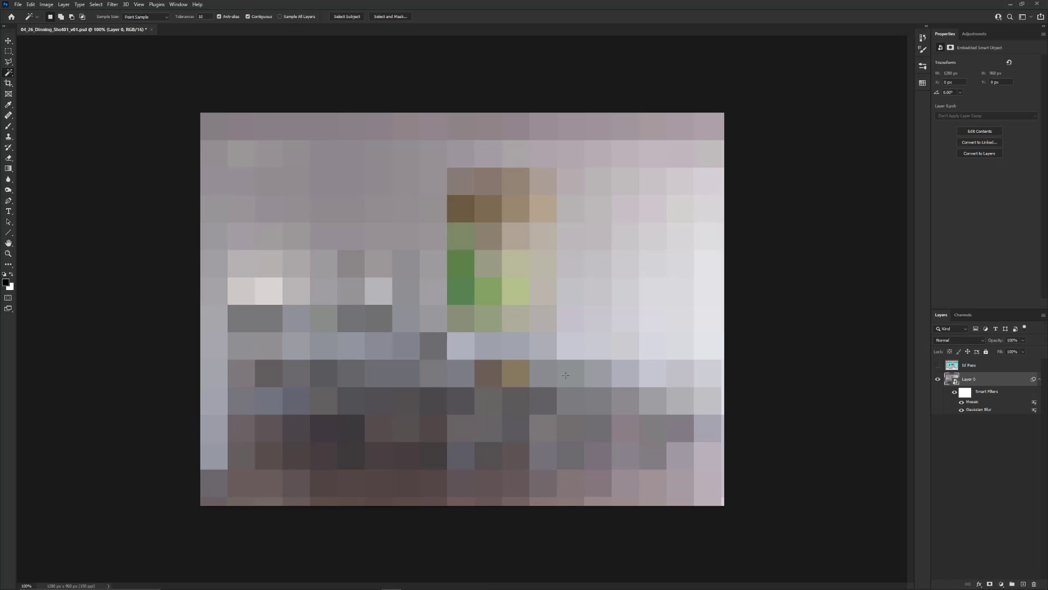
# Toggle the visibility of the Mosaic and Gaussian Blur smart filters to compare their effects, leaving both enabled
pyautogui.click(961, 401)
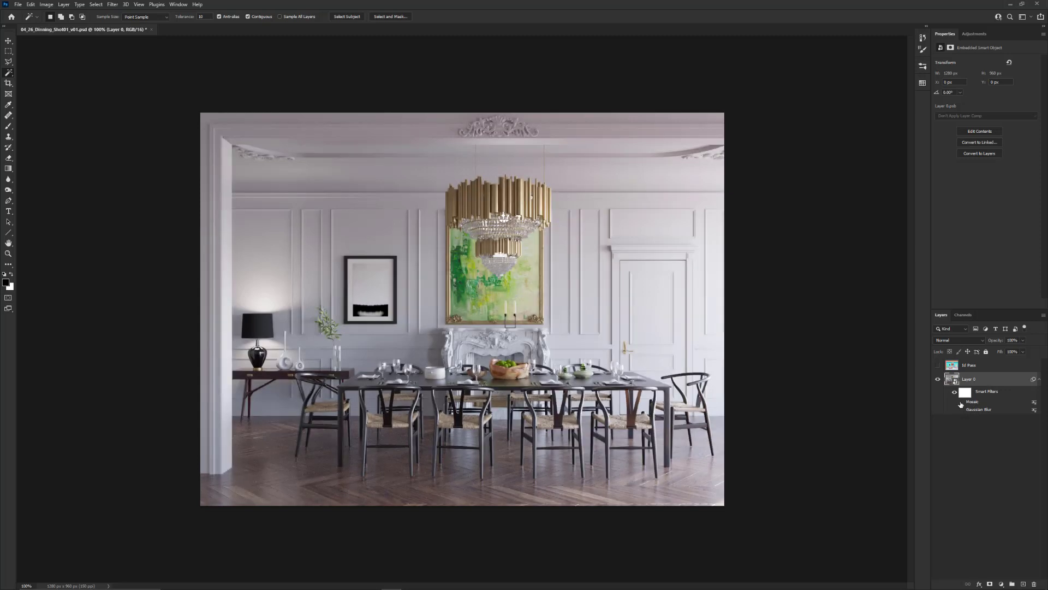
pyautogui.click(961, 410)
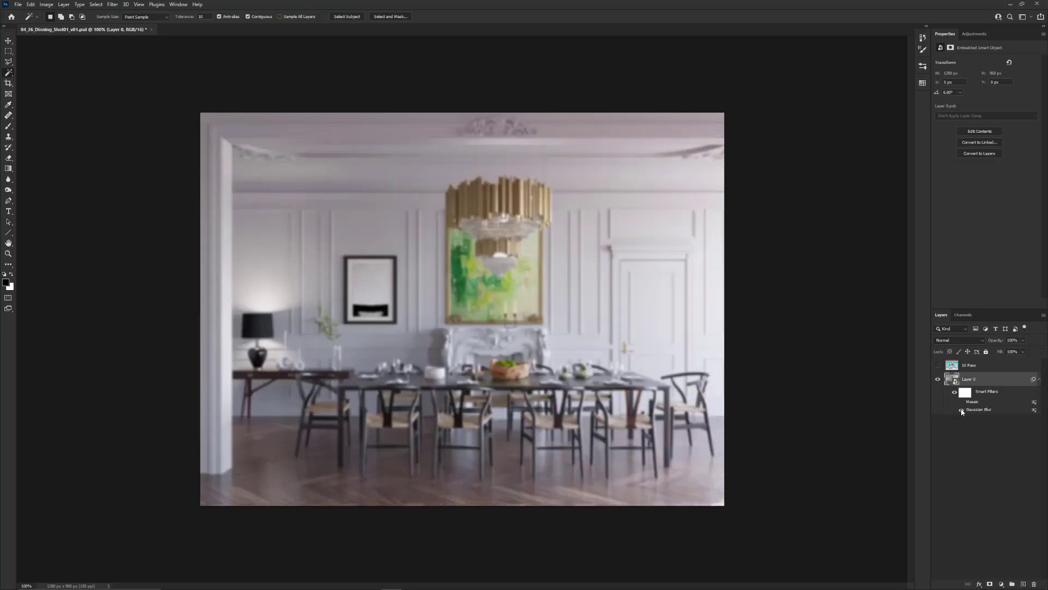
pyautogui.click(961, 402)
pyautogui.click(962, 410)
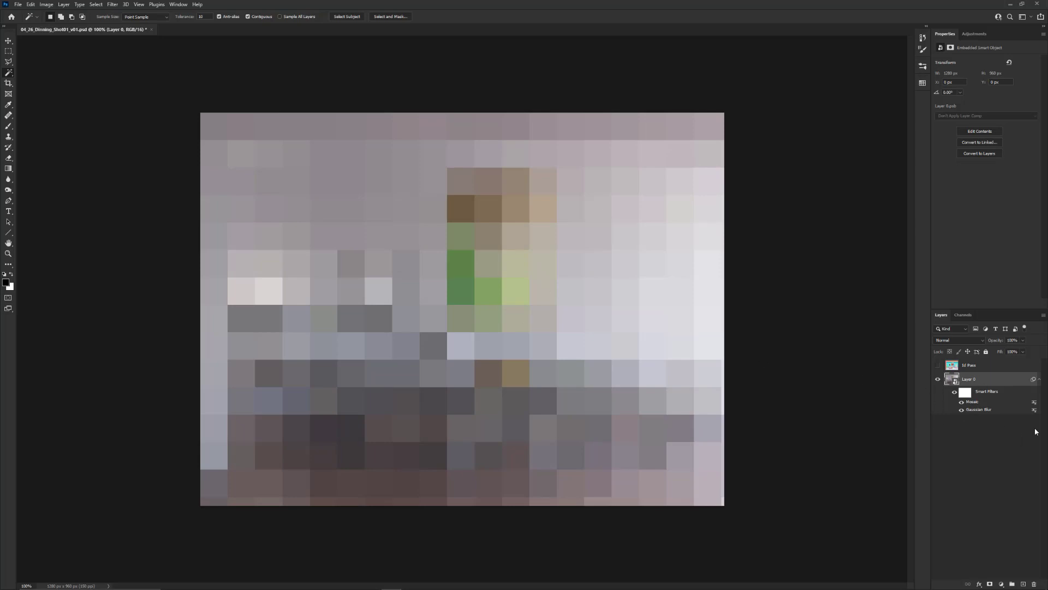
# Try a cell size of 2 for the Mosaic smart filter and cancel the change
pyautogui.doubleClick(980, 403)
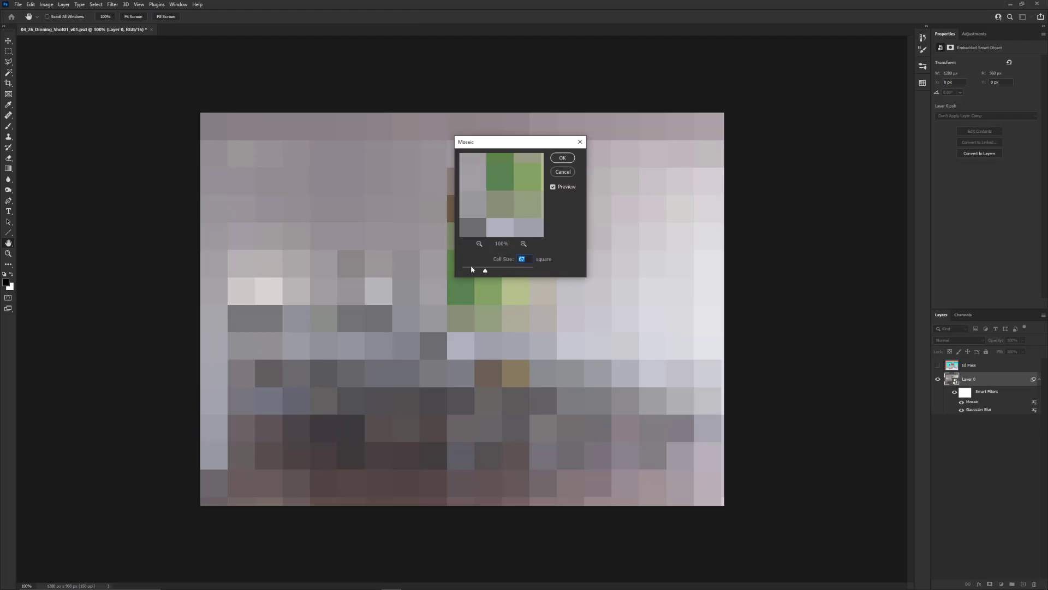
pyautogui.moveTo(485, 271); pyautogui.dragTo(462, 271)
pyautogui.click(560, 173)
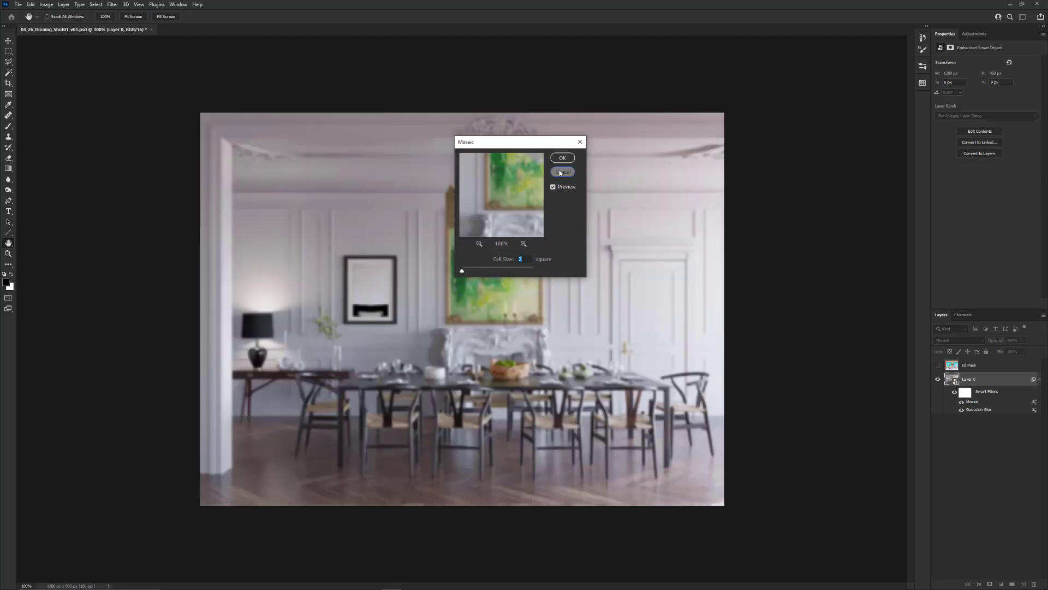
# Delete the Mosaic and Gaussian Blur smart filters while keeping the Smart Object layer
pyautogui.rightClick(976, 404)
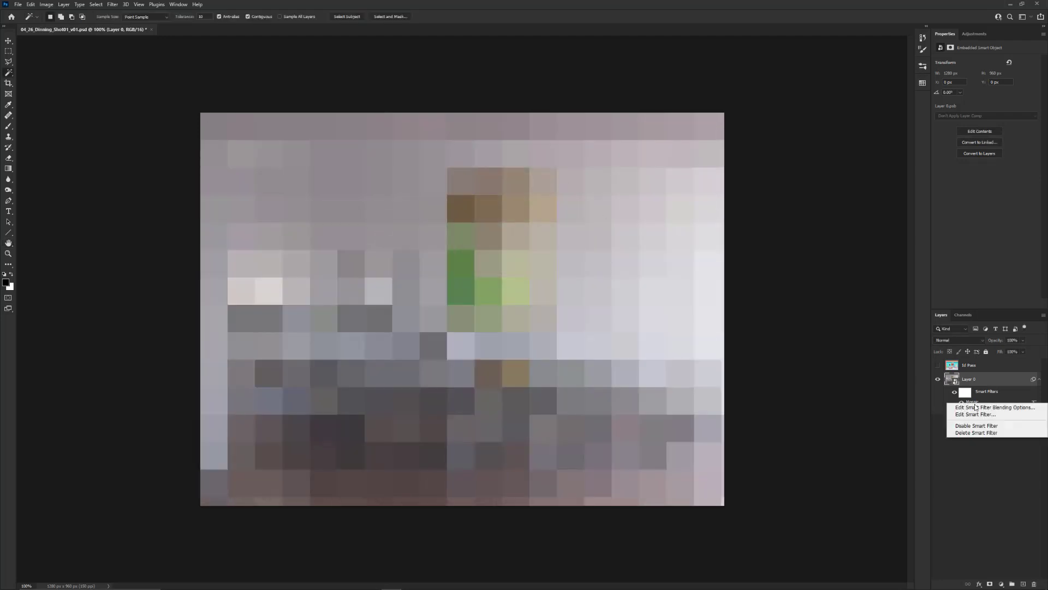
pyautogui.click(979, 435)
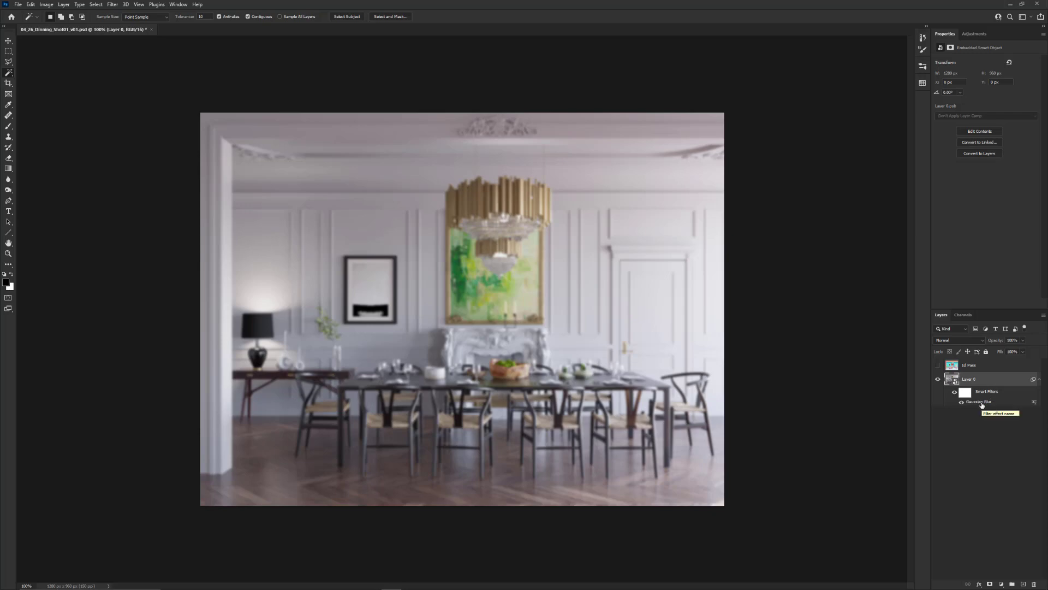
pyautogui.press('Delete')
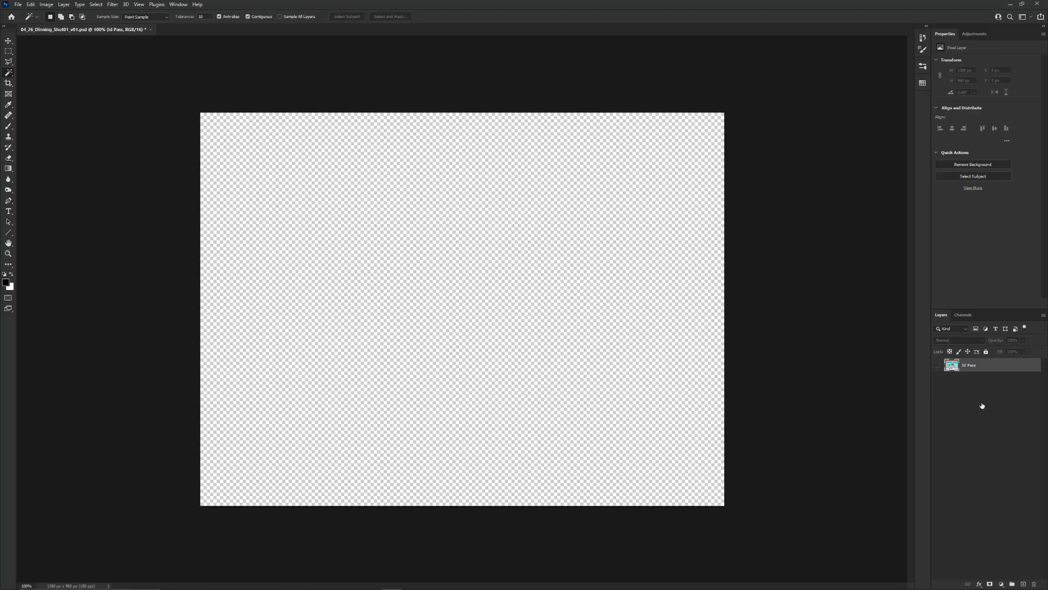
pyautogui.hotkey('ctrl', 'z')
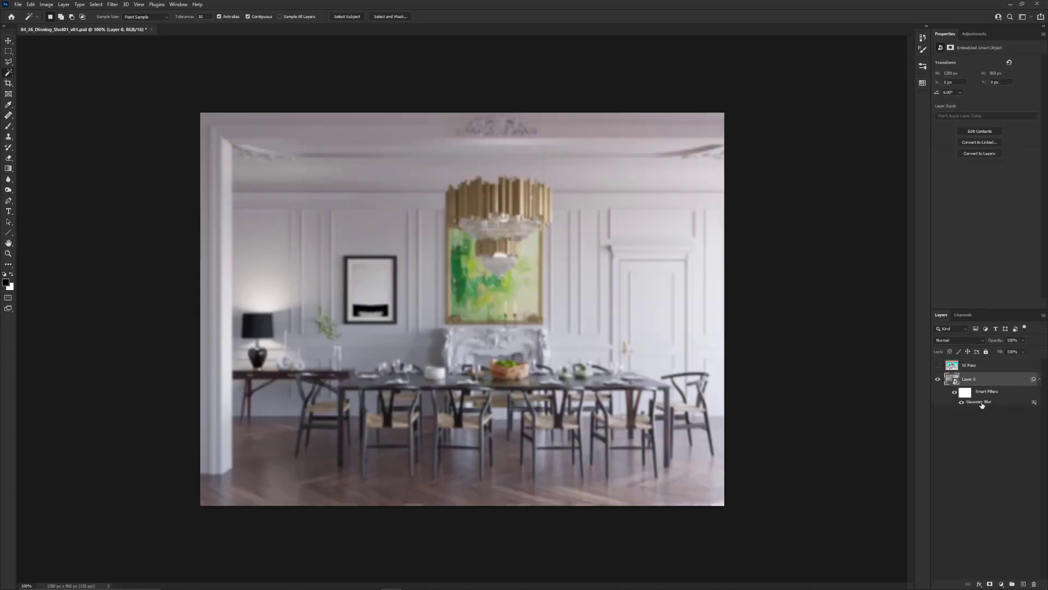
pyautogui.rightClick(981, 404)
pyautogui.click(994, 432)
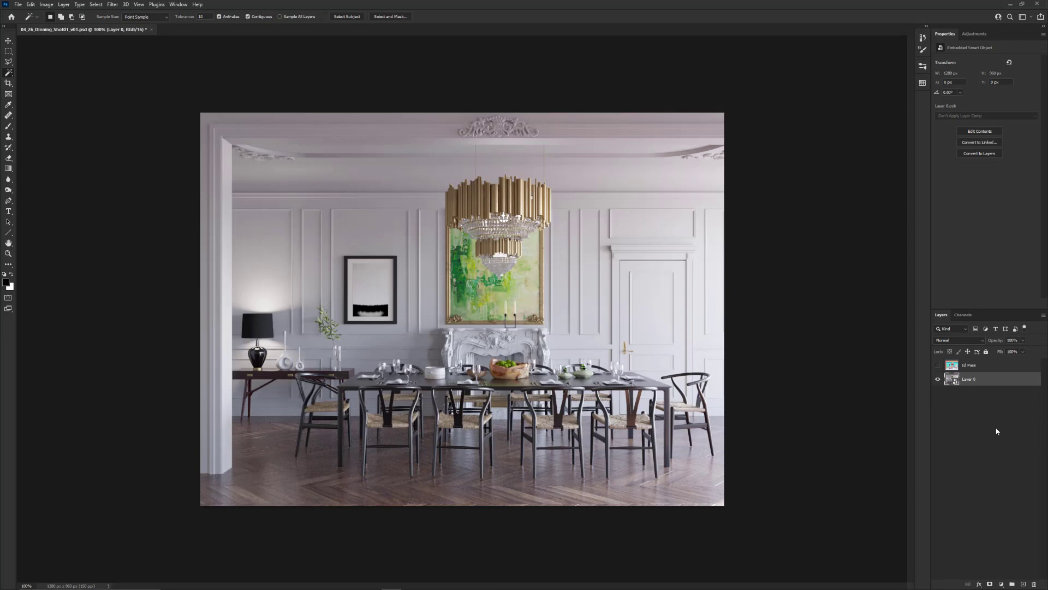
# Start the Camera Raw filter on the dining room Smart Object layer and reposition its dialog
pyautogui.scroll(2, 524, 297)
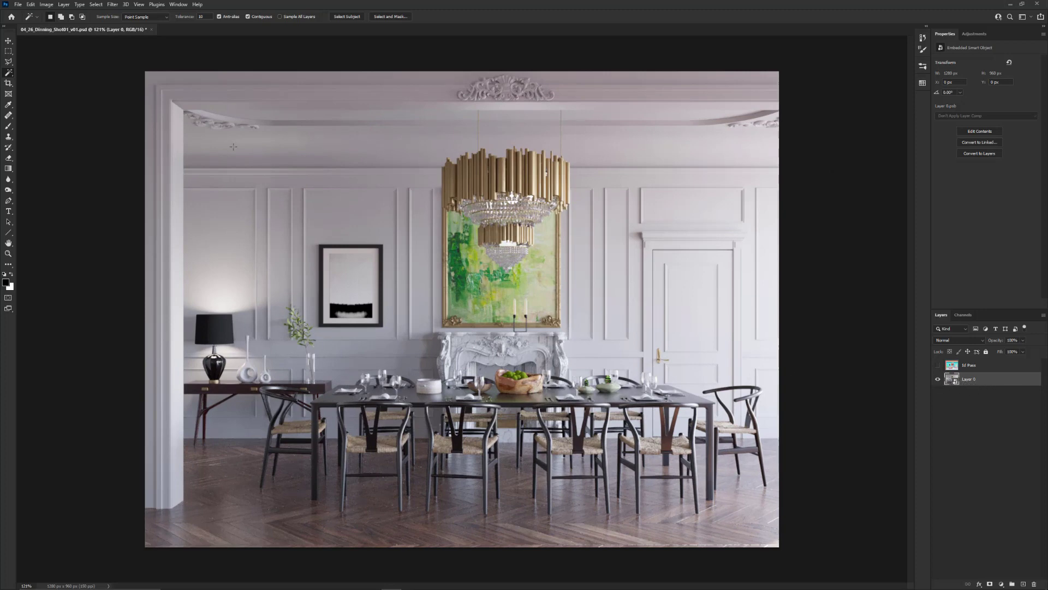
pyautogui.click(113, 4)
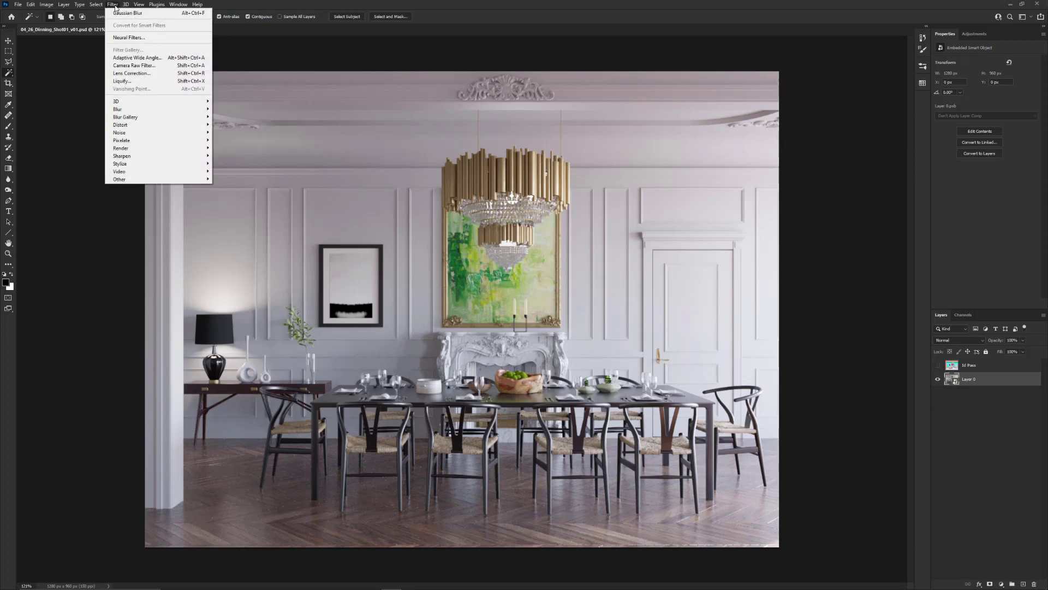
pyautogui.click(145, 67)
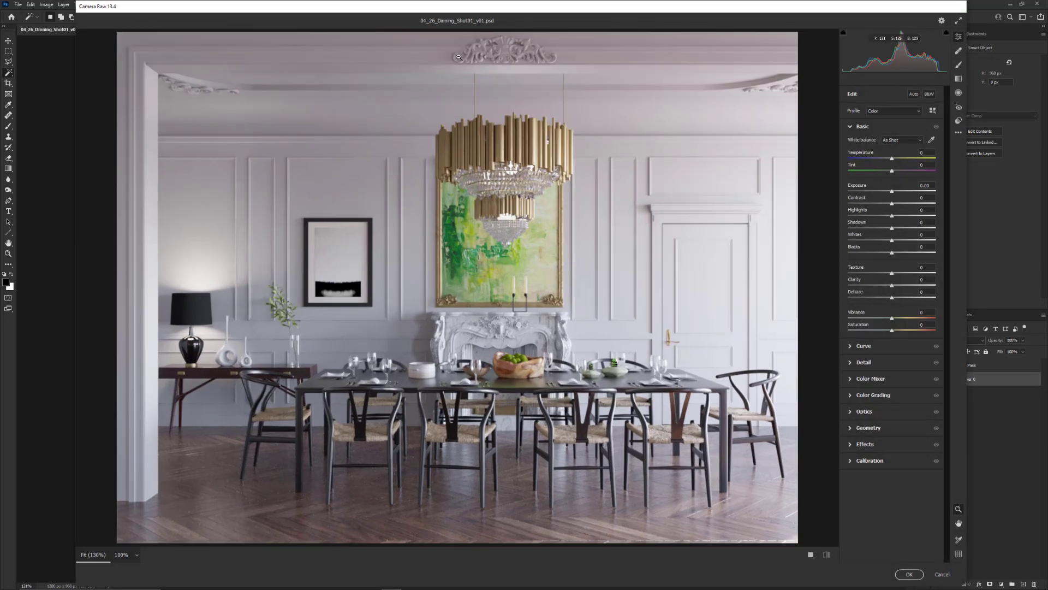
pyautogui.moveTo(485, 12); pyautogui.dragTo(494, 31)
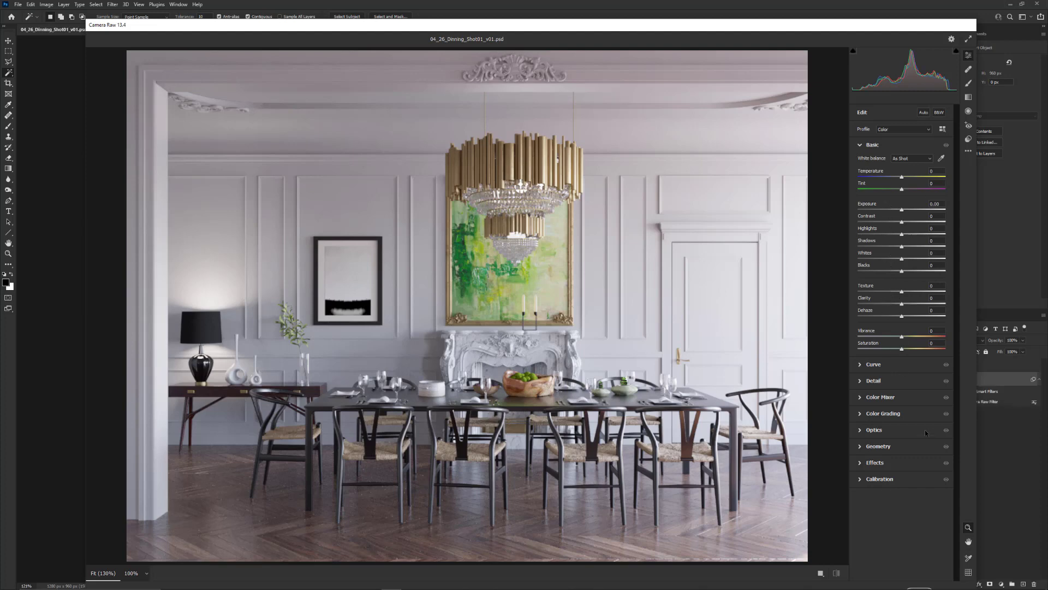
# Look through the Camera Raw Color Mixer and Curve settings and return to the Basic adjustments
pyautogui.click(859, 397)
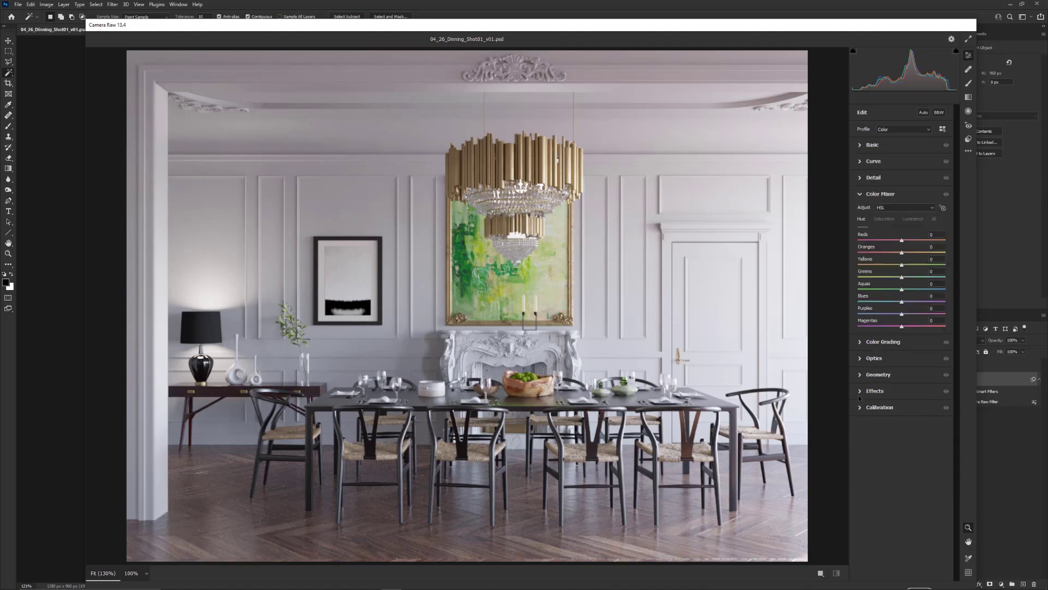
pyautogui.click(861, 195)
pyautogui.click(861, 162)
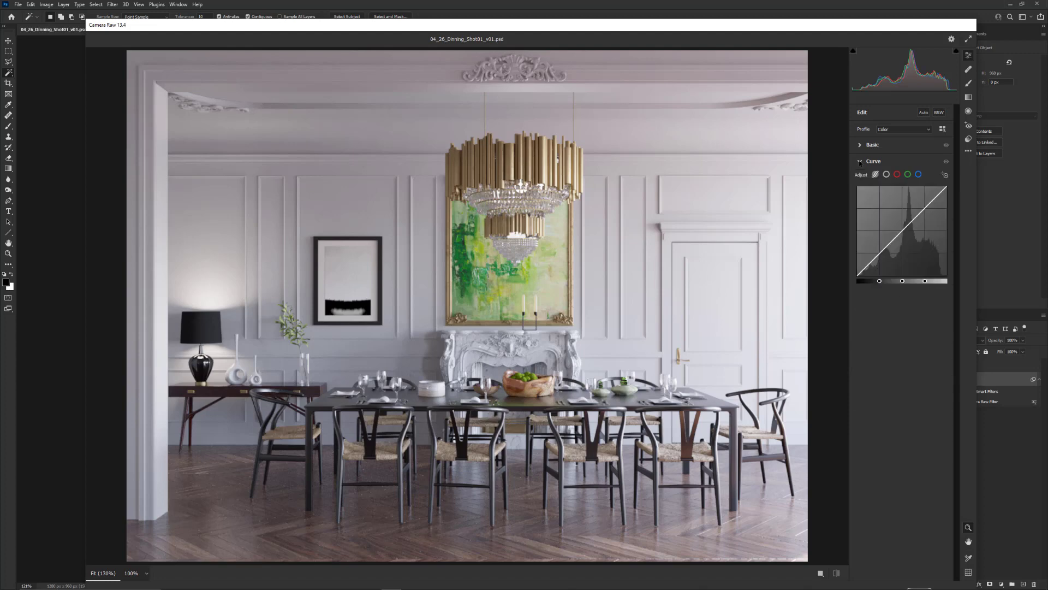
pyautogui.click(860, 161)
pyautogui.click(860, 144)
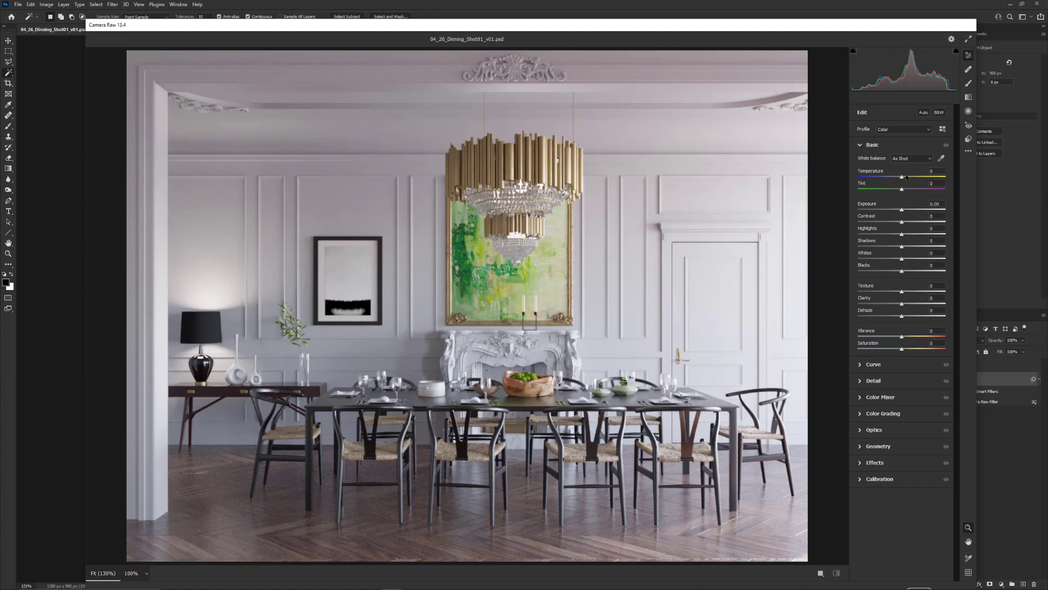
# Try warmer and cooler white balances on the render and settle on temperature +4 and tint +5
pyautogui.moveTo(901, 178); pyautogui.dragTo(898, 179)
pyautogui.moveTo(898, 178); pyautogui.dragTo(919, 177)
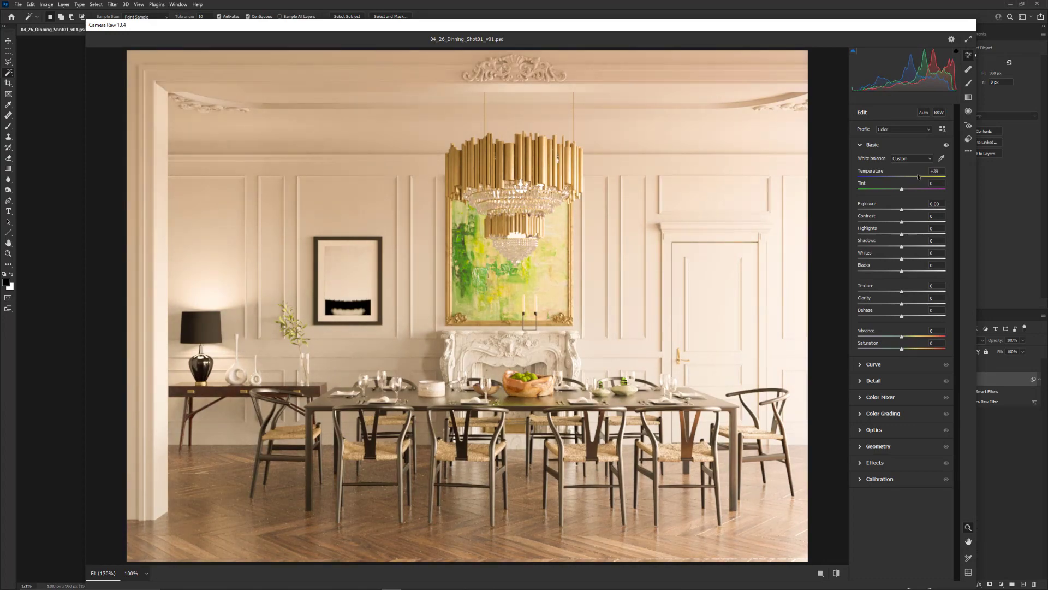
pyautogui.click(886, 178)
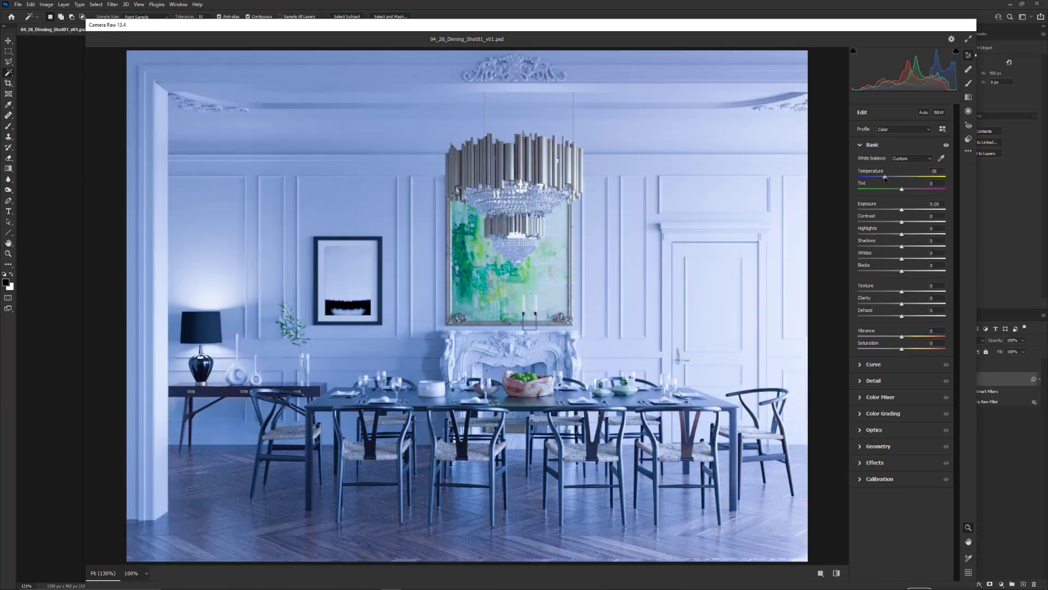
pyautogui.click(898, 177)
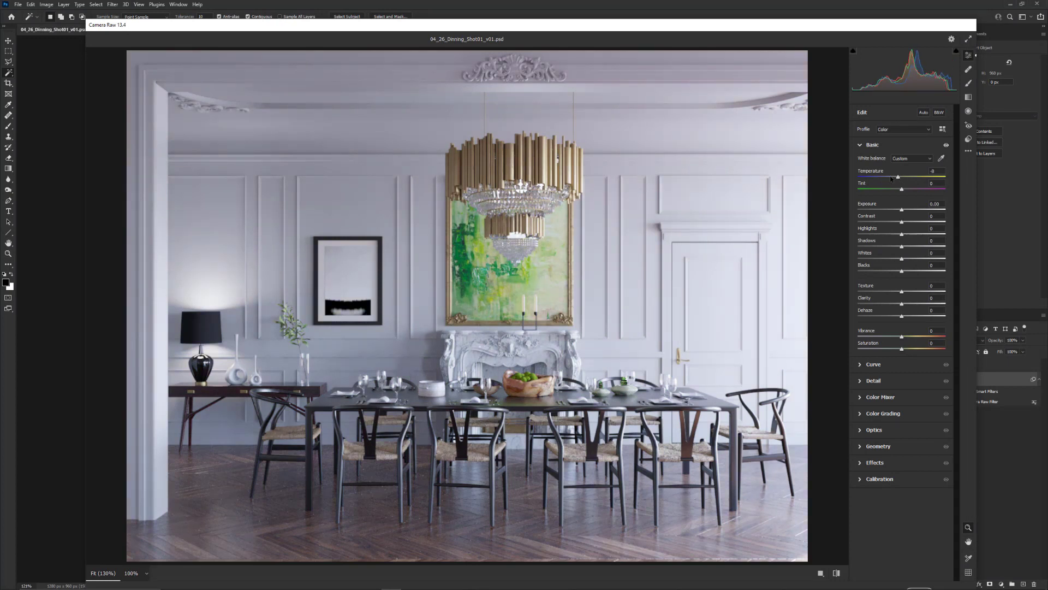
pyautogui.moveTo(899, 178); pyautogui.dragTo(905, 177)
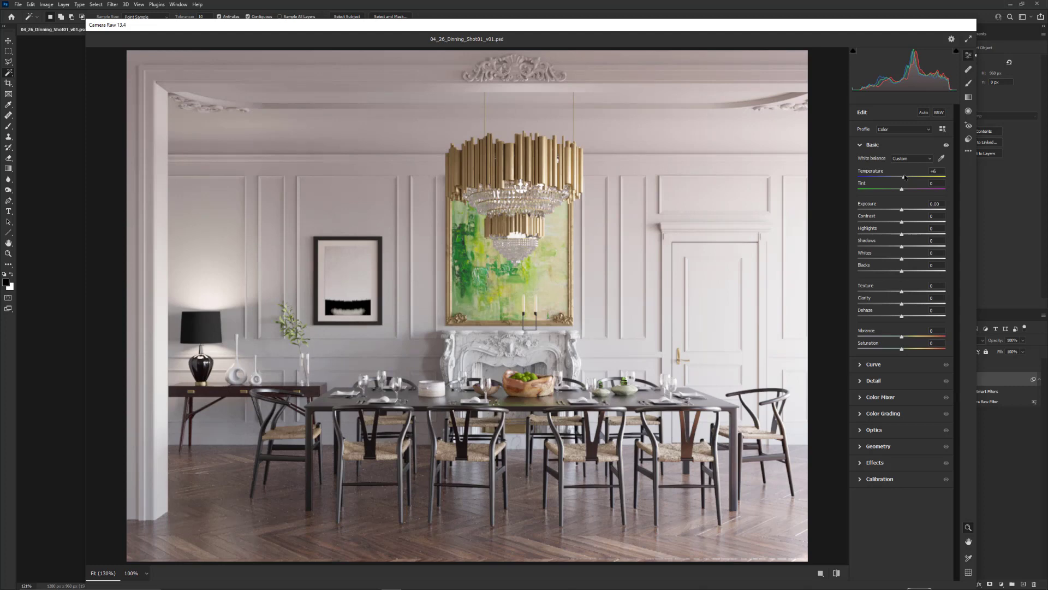
pyautogui.moveTo(905, 177); pyautogui.dragTo(906, 179)
pyautogui.moveTo(901, 191); pyautogui.dragTo(869, 176)
pyautogui.doubleClick(869, 176)
pyautogui.moveTo(931, 189); pyautogui.dragTo(904, 183)
# Set contrast +9, exposure 0.00, highlights -25, whites -30 and blacks -1, and apply the Camera Raw filter
pyautogui.moveTo(902, 211); pyautogui.dragTo(908, 223)
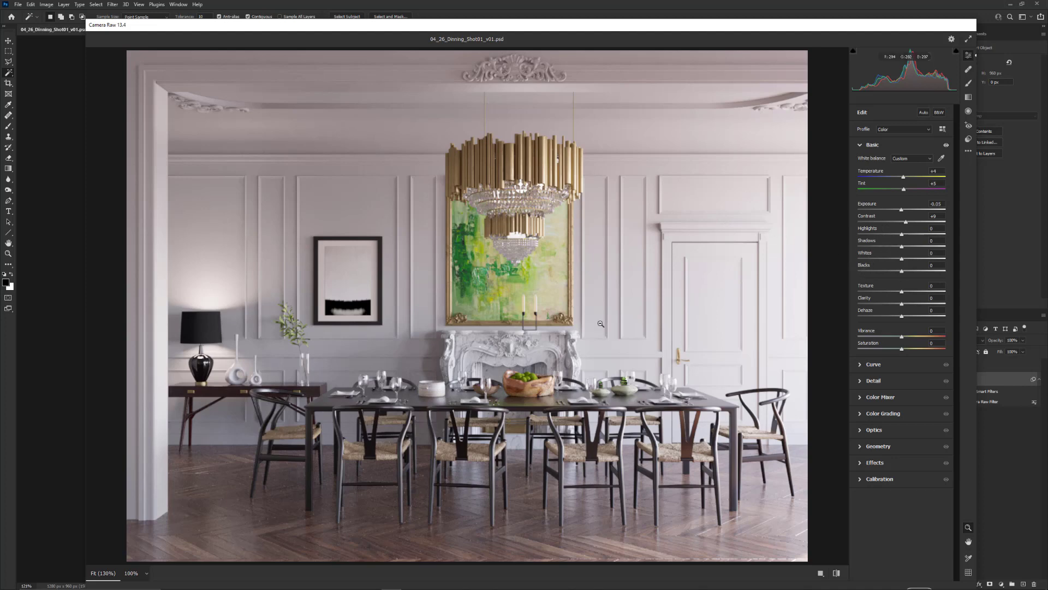
pyautogui.doubleClick(901, 209)
pyautogui.moveTo(901, 236); pyautogui.dragTo(888, 260)
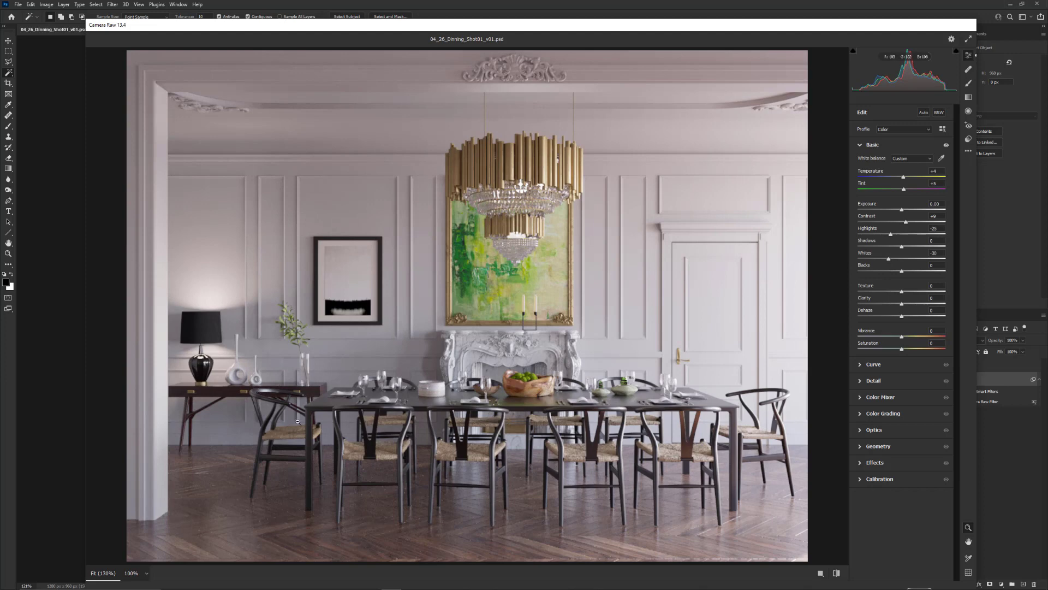
pyautogui.moveTo(901, 273)
pyautogui.mouseDown()
pyautogui.moveTo(887, 272)
pyautogui.moveTo(901, 272)
pyautogui.mouseUp()
pyautogui.moveTo(849, 25); pyautogui.dragTo(841, 6)
pyautogui.click(904, 573)
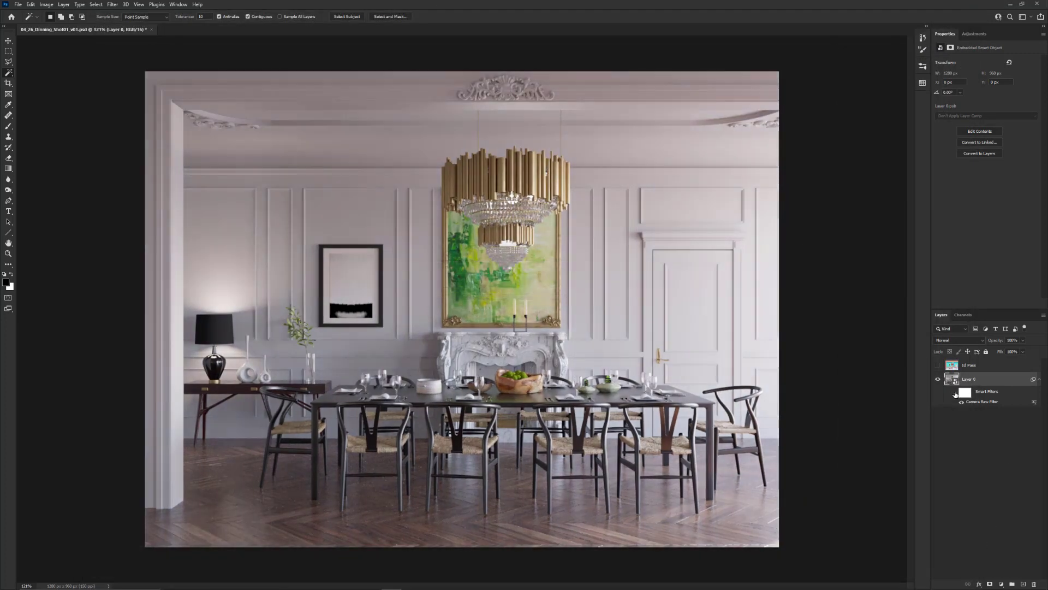
# Toggle the smart filters' visibility repeatedly to compare the render with and without the Camera Raw adjustments
pyautogui.click(955, 392)
pyautogui.click(956, 393)
pyautogui.click(955, 392)
pyautogui.click(955, 393)
pyautogui.click(956, 393)
pyautogui.click(955, 393)
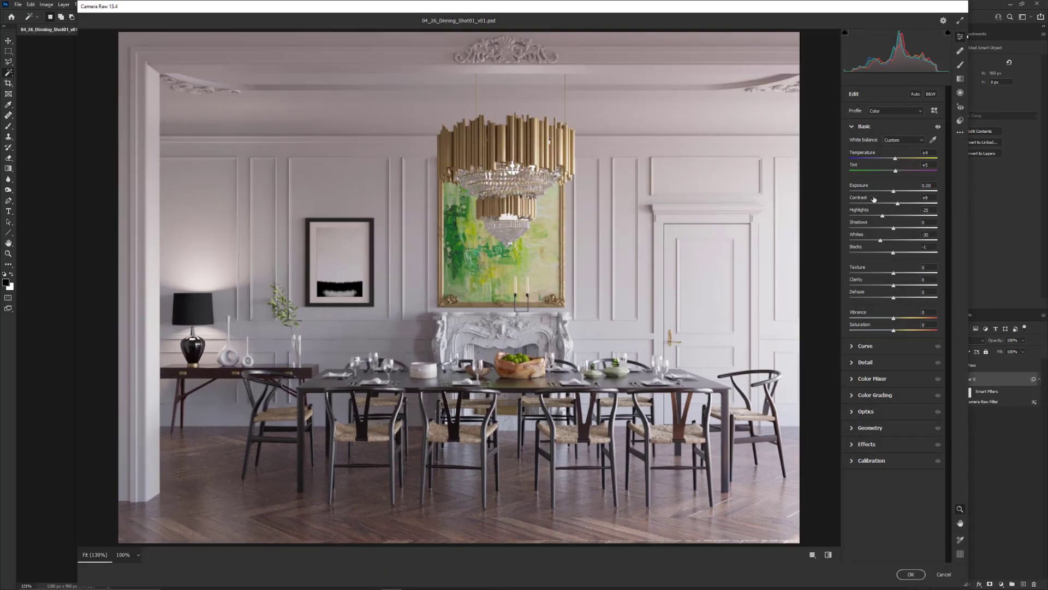
# Re-edit the Camera Raw smart filter with temperature +22, tint +12 and exposure -0.55, and apply the changes
pyautogui.moveTo(896, 159); pyautogui.dragTo(899, 171)
pyautogui.moveTo(893, 191); pyautogui.dragTo(889, 191)
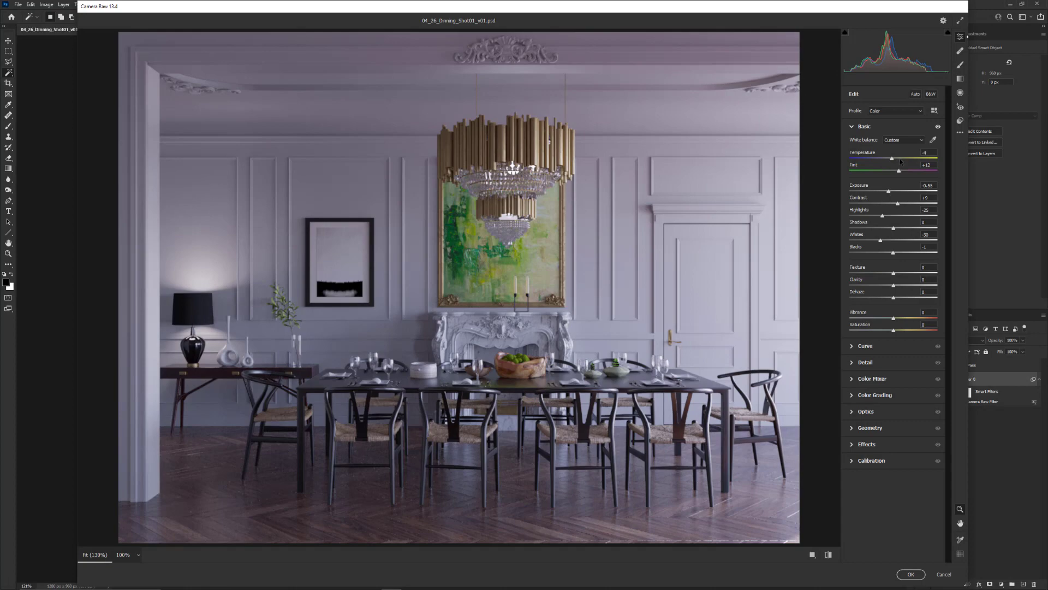
pyautogui.moveTo(900, 159); pyautogui.dragTo(904, 159)
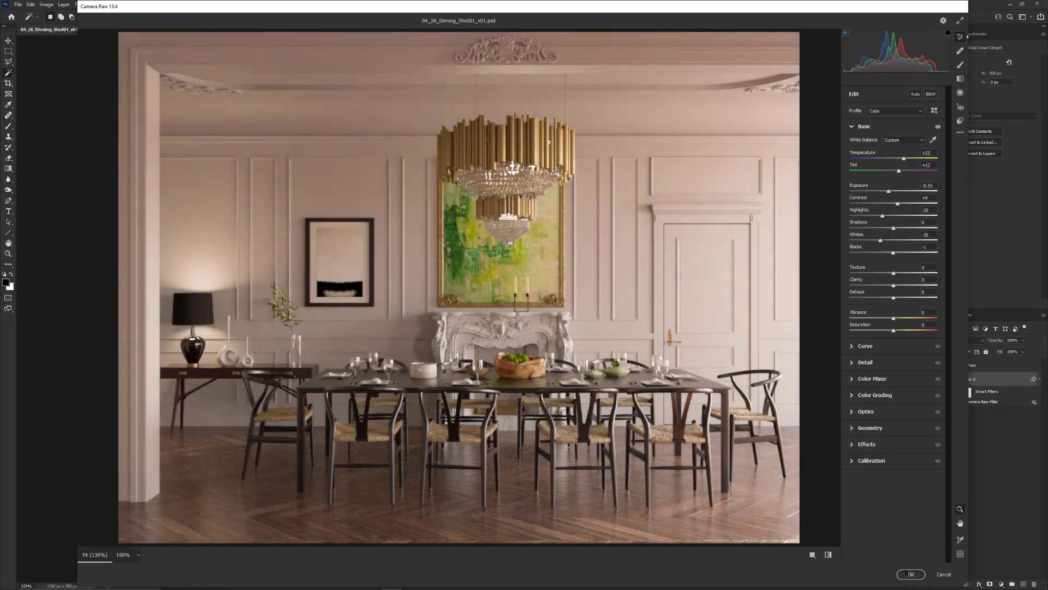
pyautogui.click(910, 574)
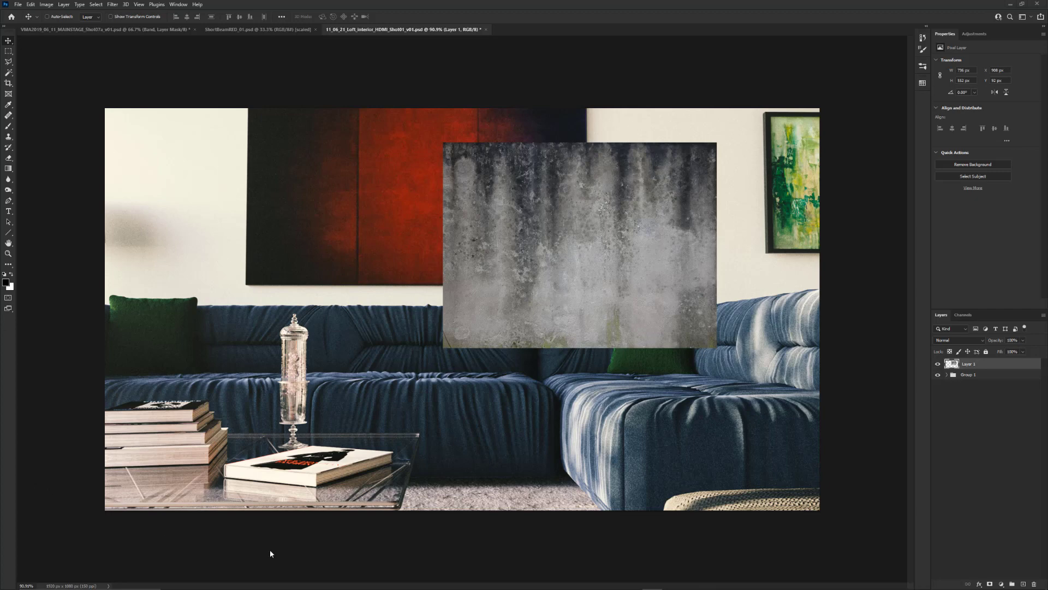
# In the loft interior document, toggle the concrete texture layer off and on and move it toward the green painting
pyautogui.click(938, 364)
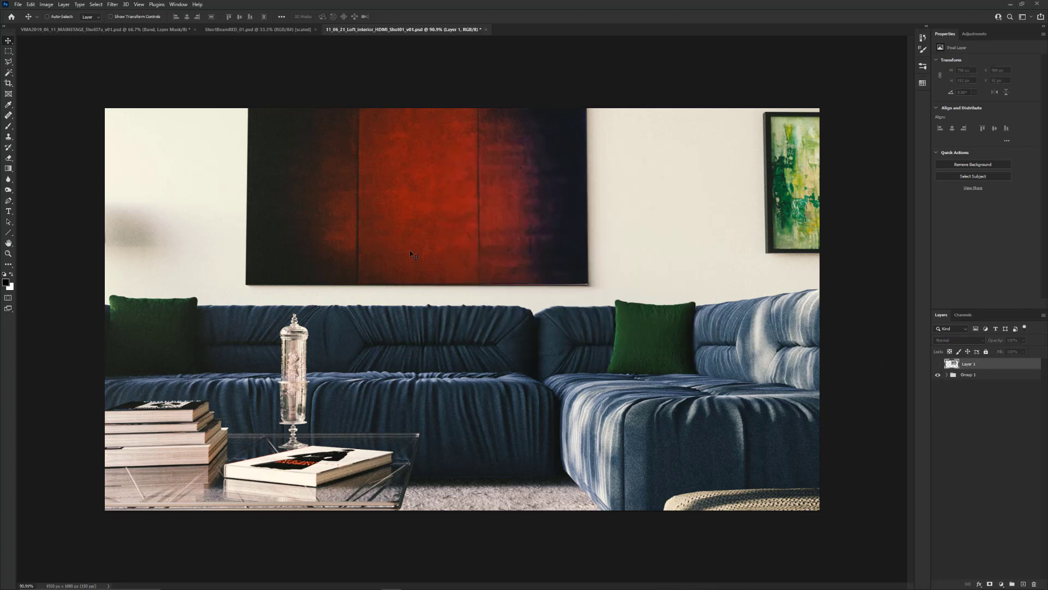
pyautogui.click(938, 364)
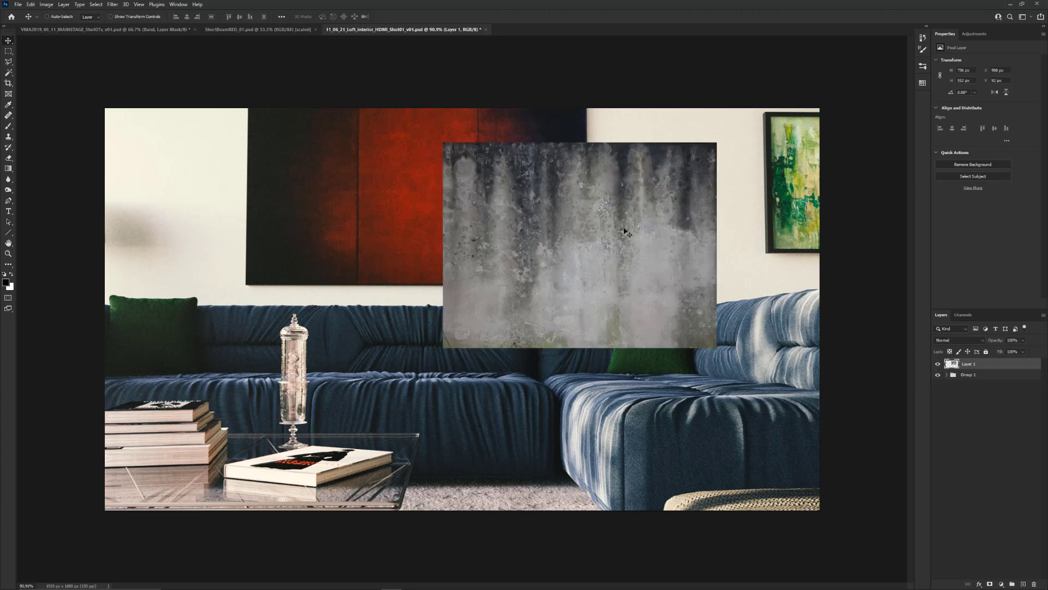
pyautogui.moveTo(619, 226); pyautogui.dragTo(653, 202)
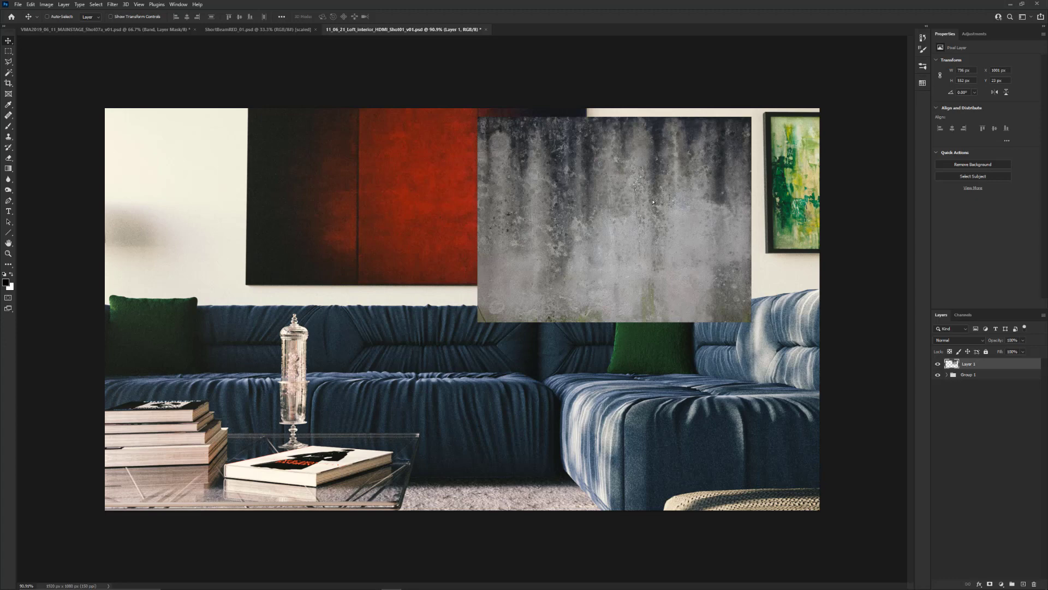
# Rename the concrete texture layer as Grunge and shift the texture down over the wall and sofa back
pyautogui.doubleClick(969, 365)
pyautogui.write('Grunge')
pyautogui.press('Return')
pyautogui.moveTo(700, 179)
pyautogui.mouseDown()
pyautogui.moveTo(650, 166)
pyautogui.moveTo(447, 328)
pyautogui.moveTo(685, 206)
pyautogui.mouseUp()
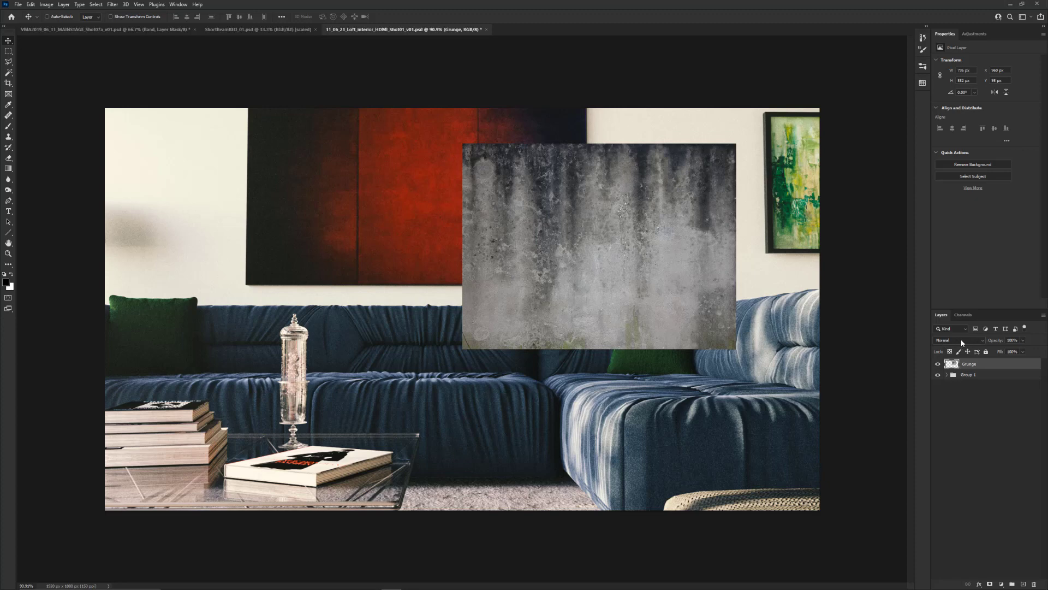
pyautogui.moveTo(681, 234)
pyautogui.mouseDown()
pyautogui.moveTo(662, 246)
pyautogui.moveTo(680, 239)
pyautogui.mouseUp()
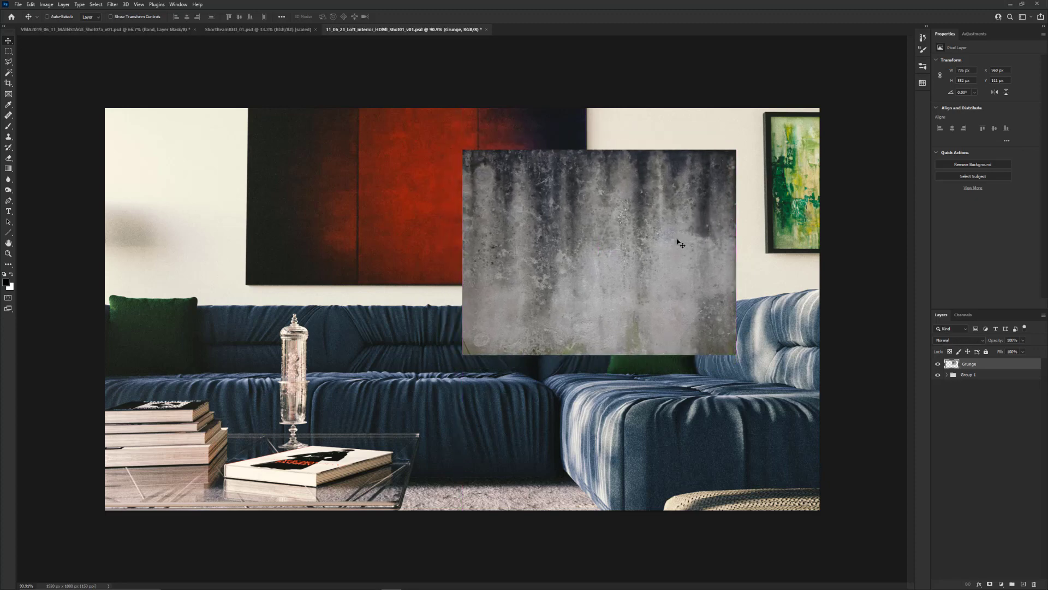
# Blend the Grunge layer in Hard Light mode, move it onto the wall between the paintings, and lower its opacity to 17%
pyautogui.click(979, 340)
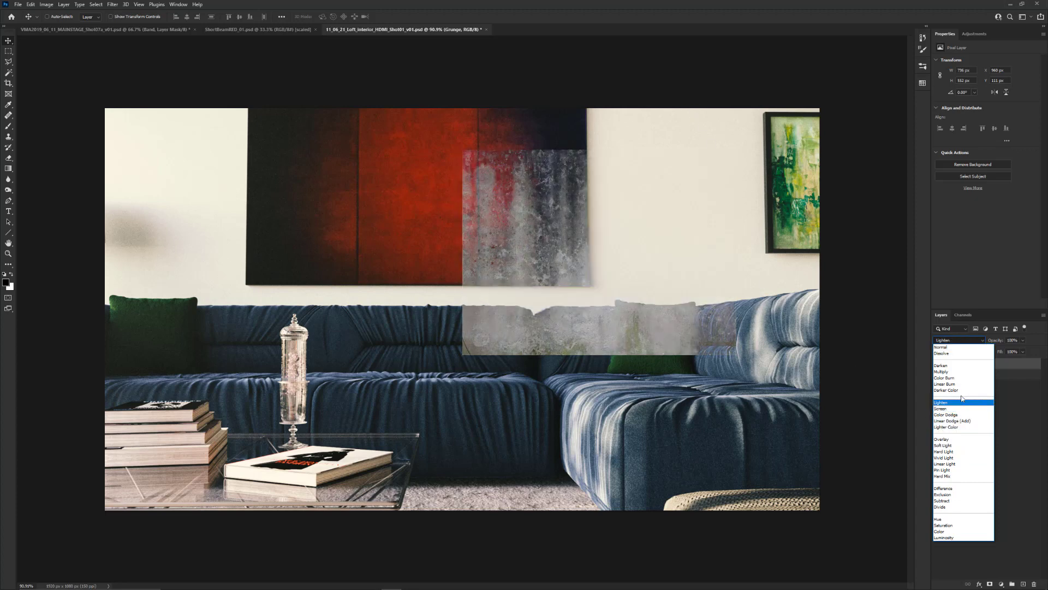
pyautogui.click(965, 452)
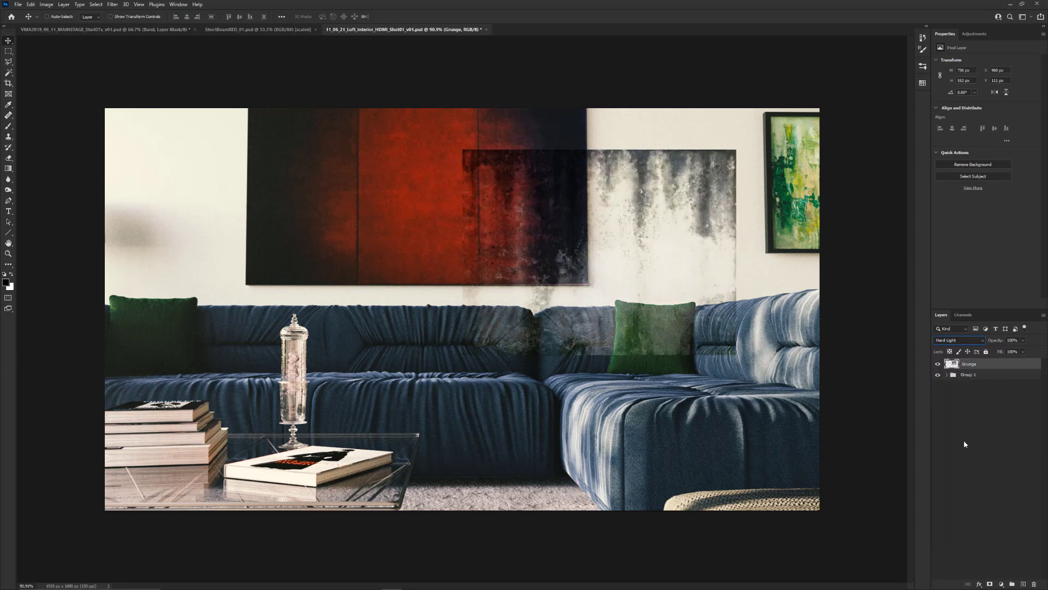
pyautogui.moveTo(998, 344); pyautogui.dragTo(970, 342)
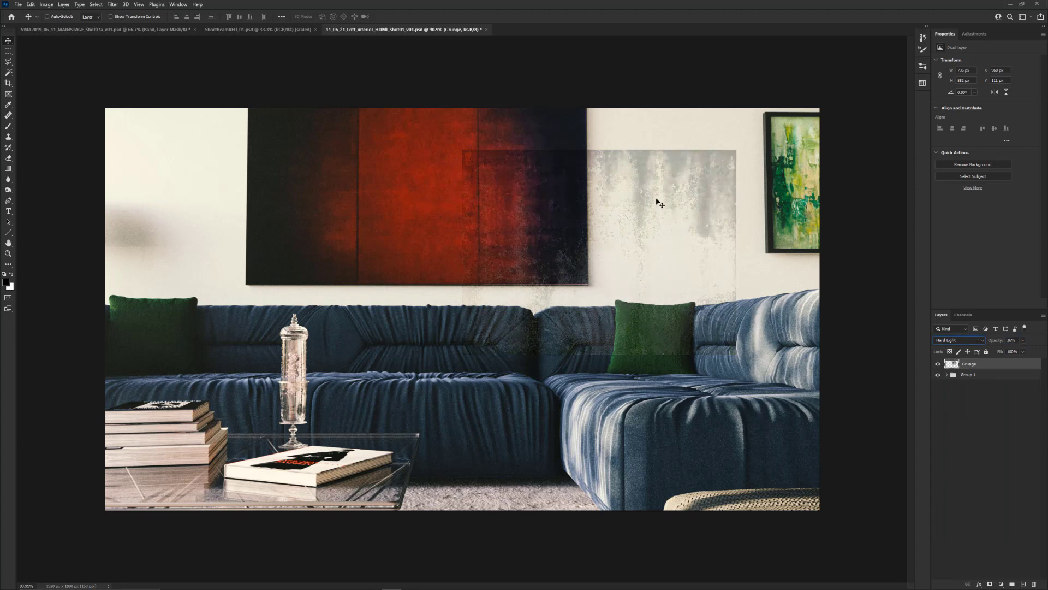
pyautogui.moveTo(689, 186); pyautogui.dragTo(716, 149)
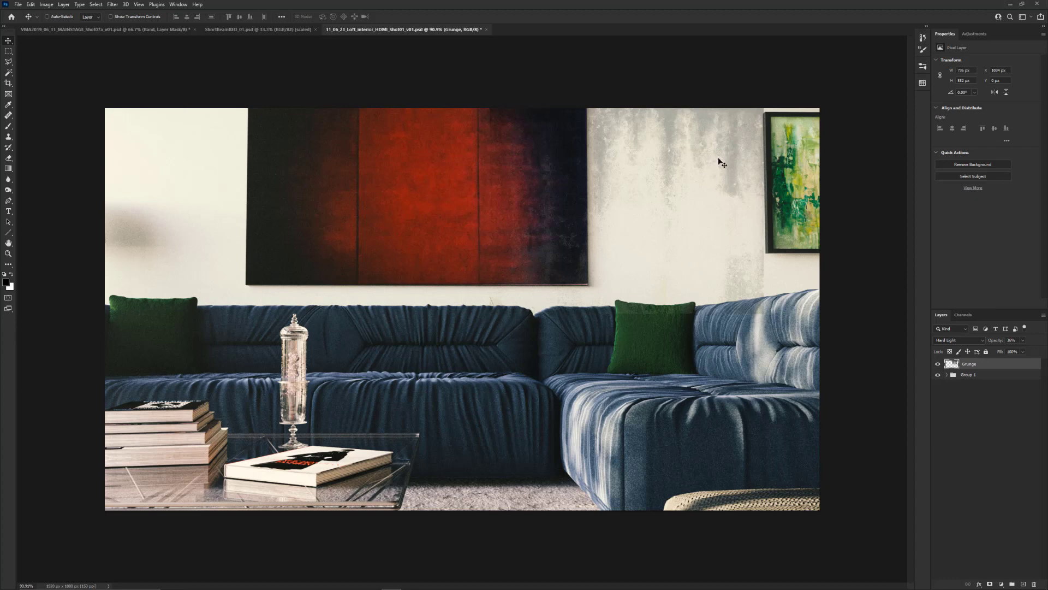
pyautogui.hotkey('shift', 'Down')
pyautogui.moveTo(999, 342); pyautogui.dragTo(991, 342)
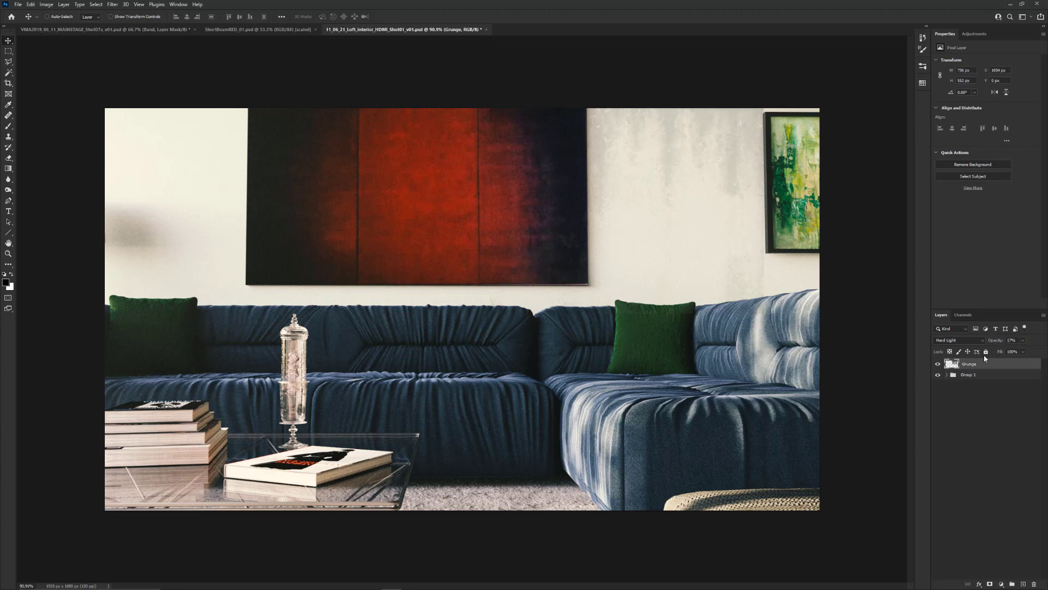
# Try Overlay blending at 100% opacity on the Grunge layer and delete the layer
pyautogui.click(954, 340)
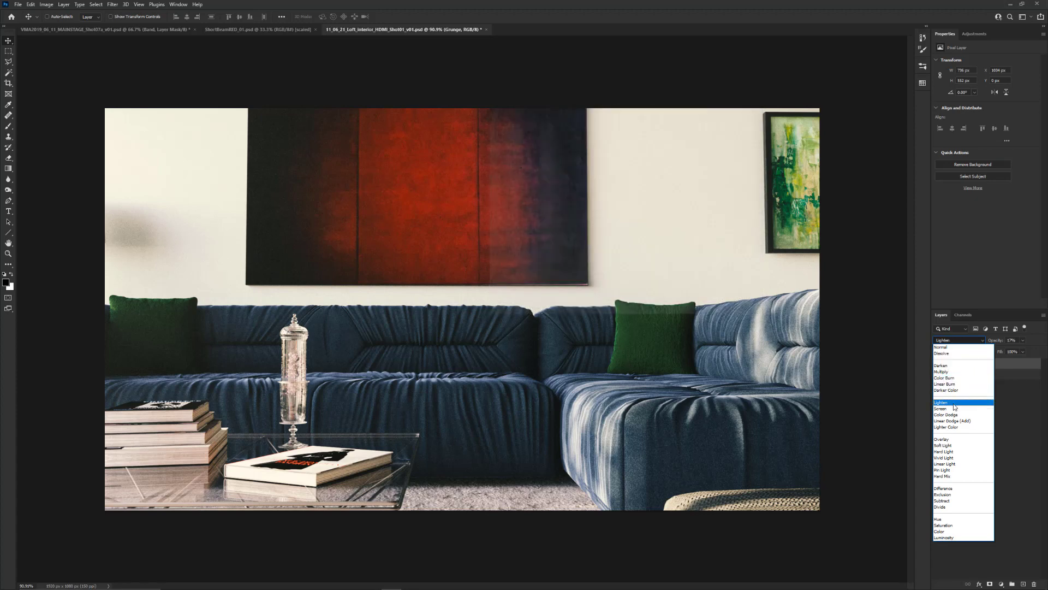
pyautogui.click(956, 444)
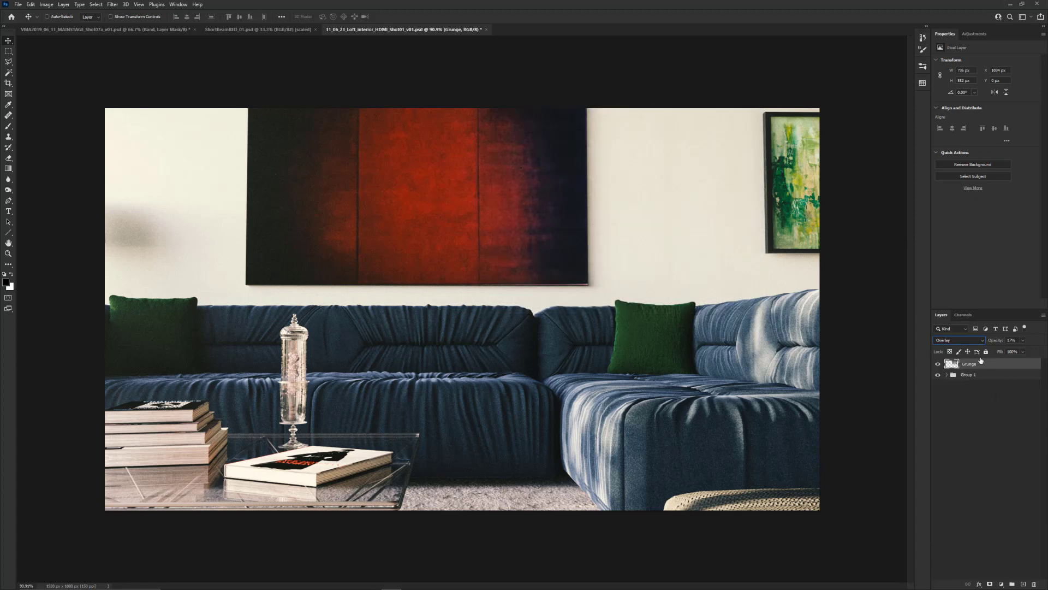
pyautogui.moveTo(994, 340); pyautogui.dragTo(1033, 341)
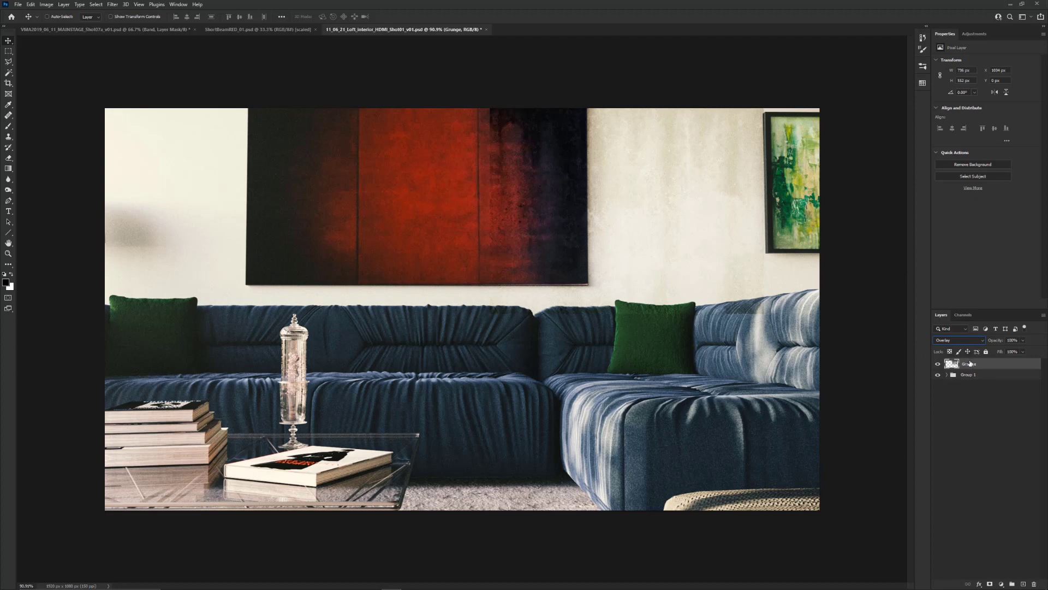
pyautogui.click(1033, 583)
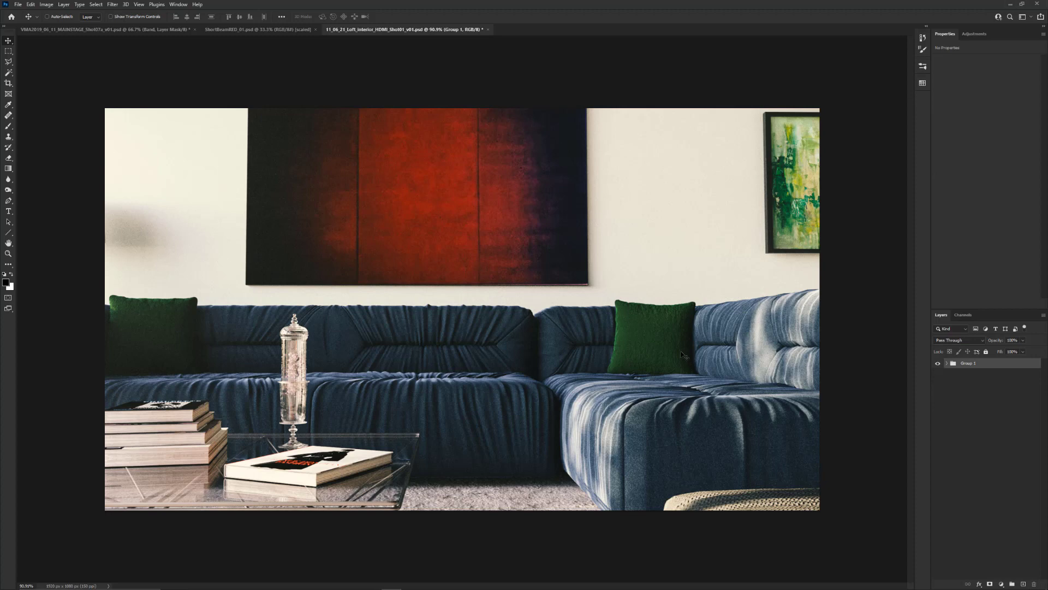
# Open the pat 03 image from Video Screen Content's Patterns B&W folder and copy it into the loft interior document
pyautogui.press('ctrl')
pyautogui.hotkey('ctrl', 'o')
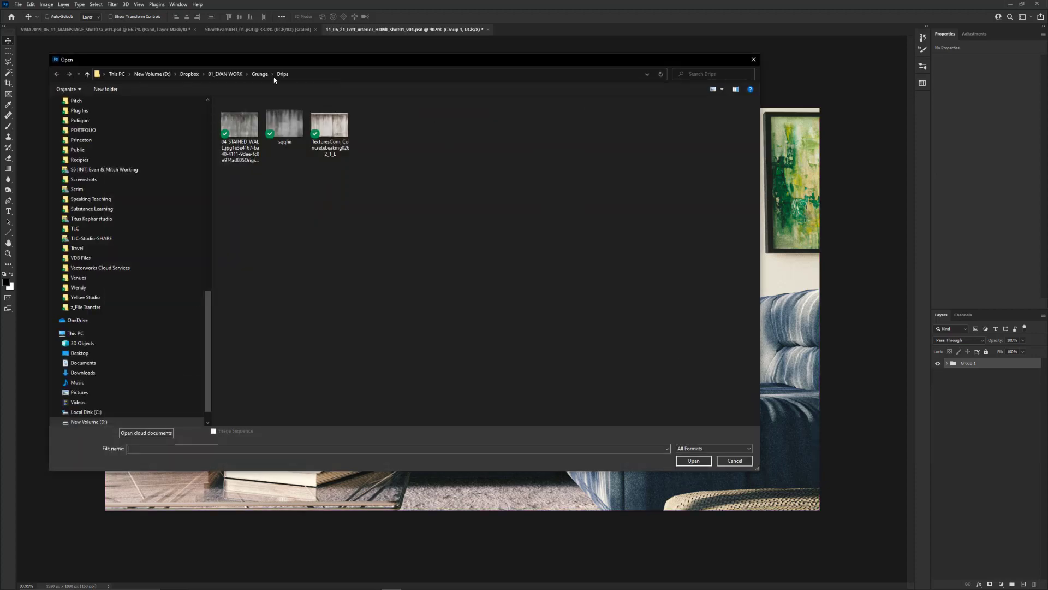
pyautogui.click(224, 74)
pyautogui.scroll(-10, 268, 382)
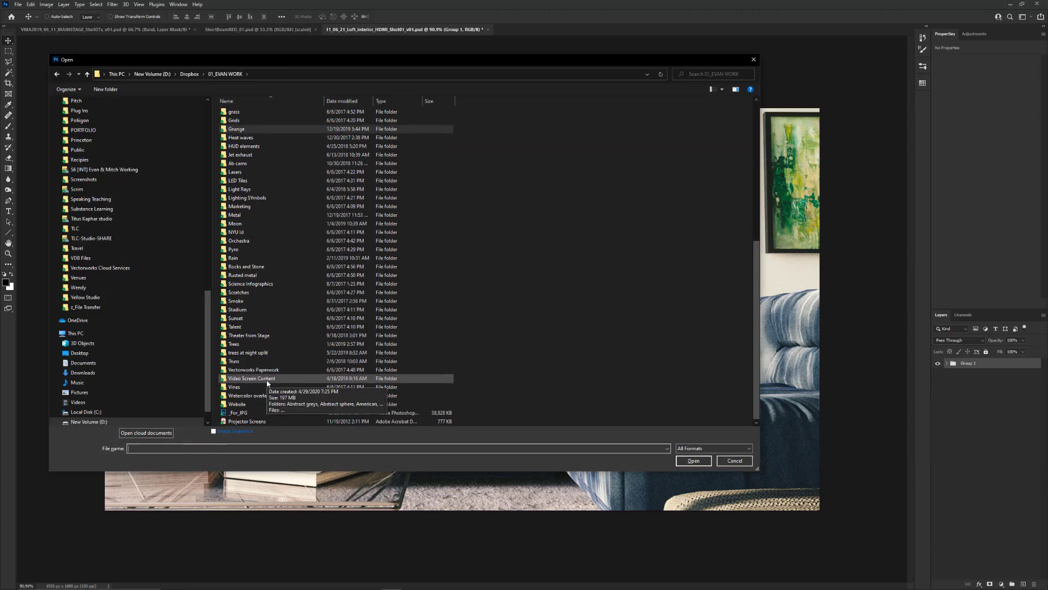
pyautogui.doubleClick(268, 383)
pyautogui.click(268, 383)
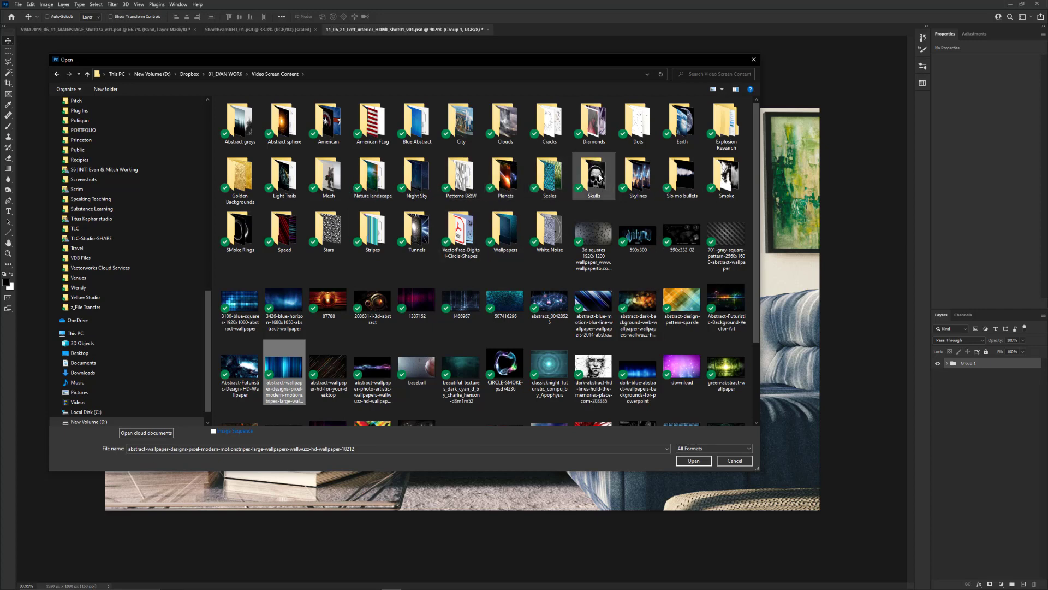
pyautogui.doubleClick(462, 176)
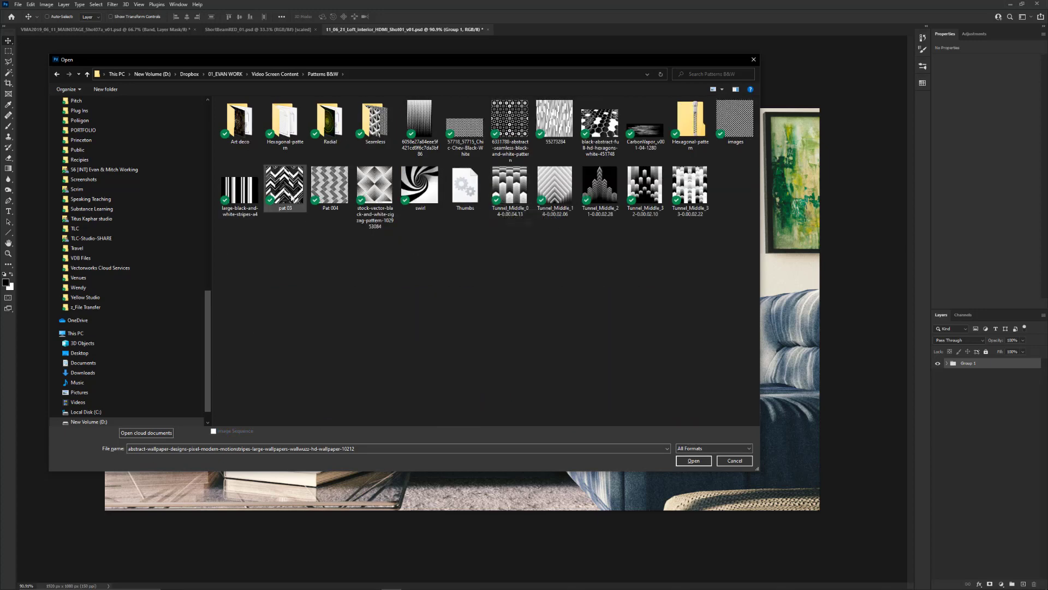
pyautogui.doubleClick(284, 185)
pyautogui.moveTo(517, 29); pyautogui.dragTo(489, 283)
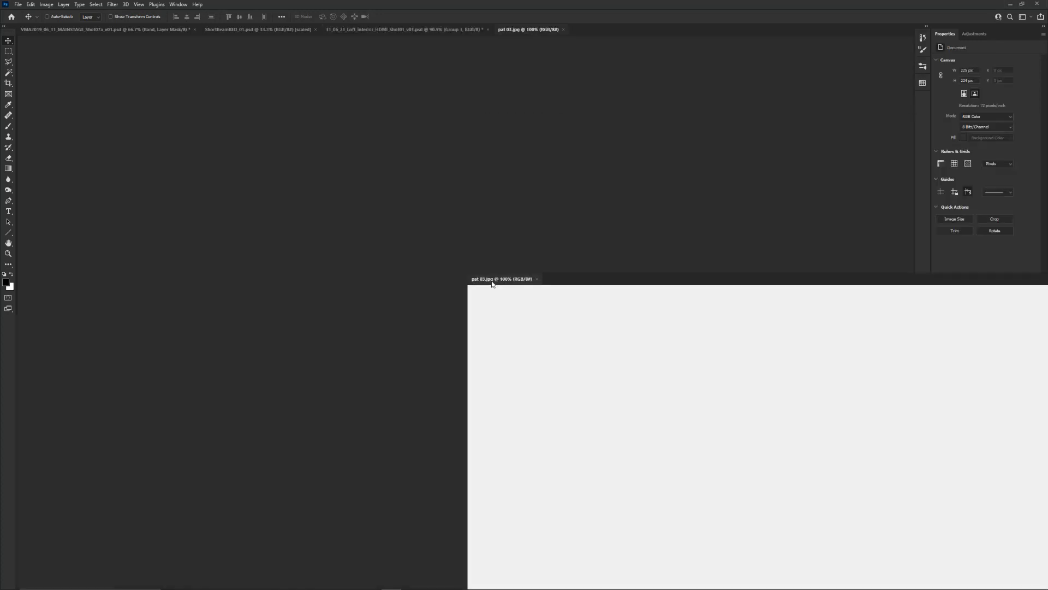
pyautogui.moveTo(600, 220); pyautogui.dragTo(613, 269)
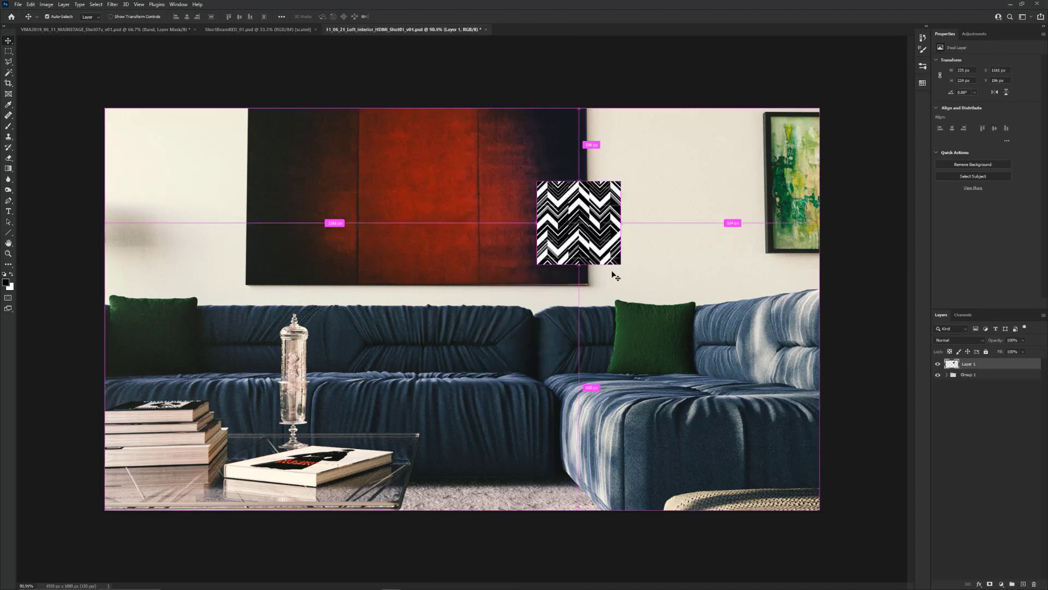
# Enlarge the black-and-white chevron pattern to about 400% and place it over the red painting and the middle of the sofa
pyautogui.hotkey('ctrl', 't')
pyautogui.moveTo(621, 267); pyautogui.dragTo(871, 516)
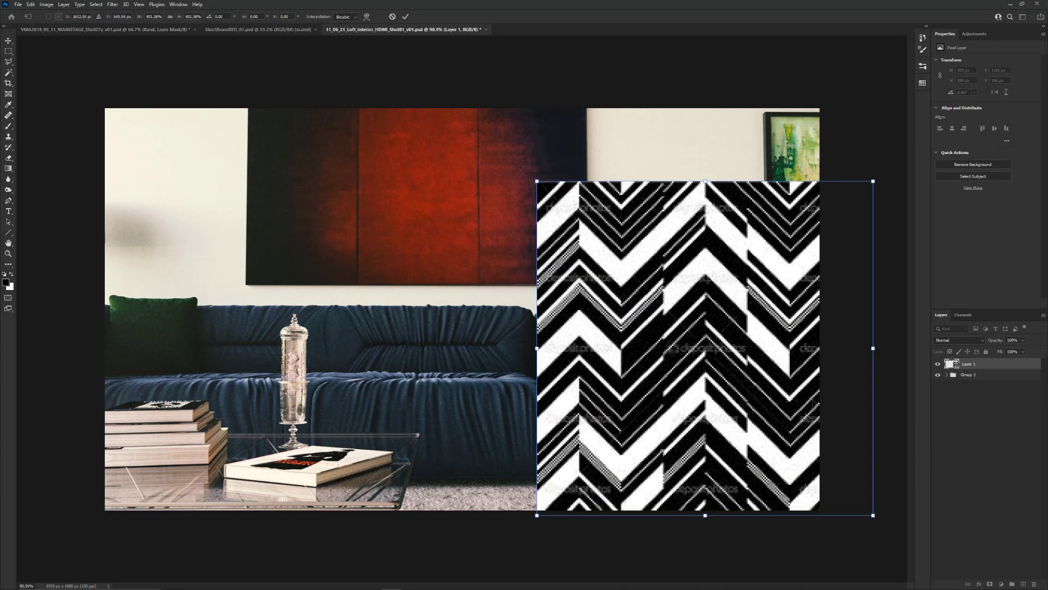
pyautogui.moveTo(771, 353); pyautogui.dragTo(562, 247)
pyautogui.press('Return')
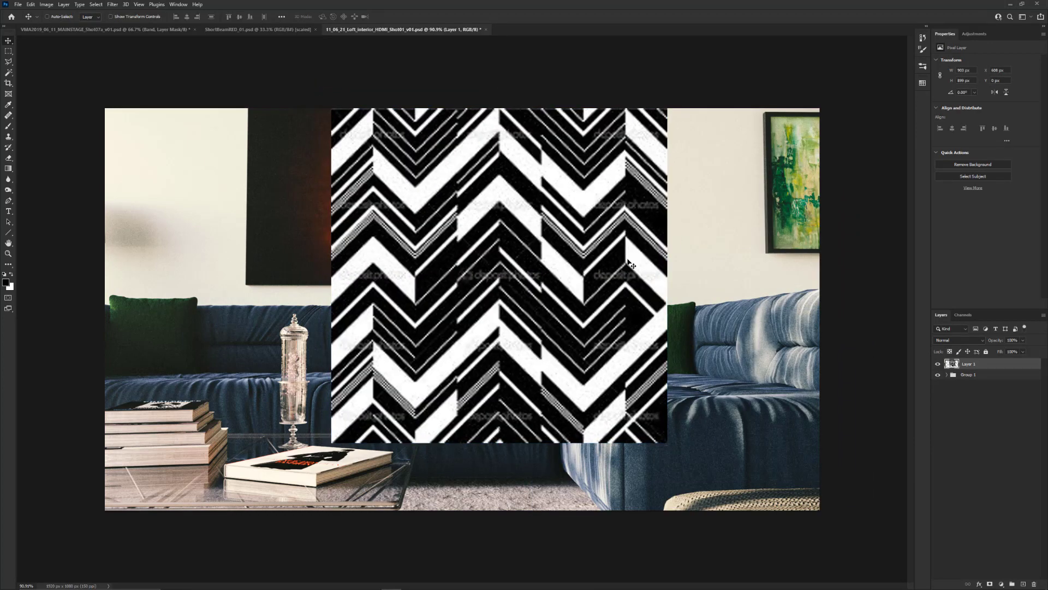
# Open the blend mode choices for the chevron pattern layer
pyautogui.click(958, 341)
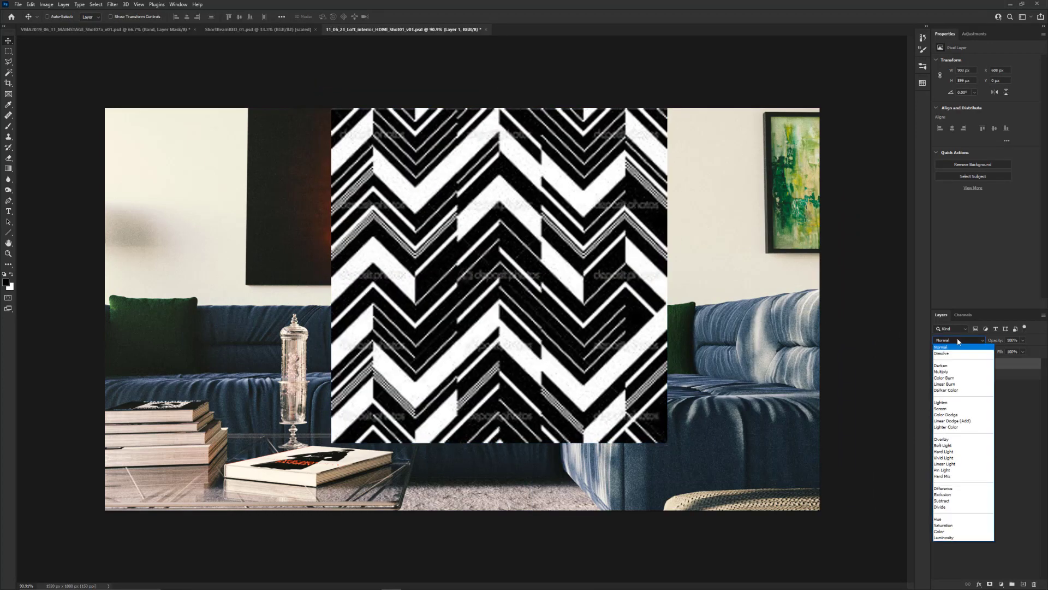
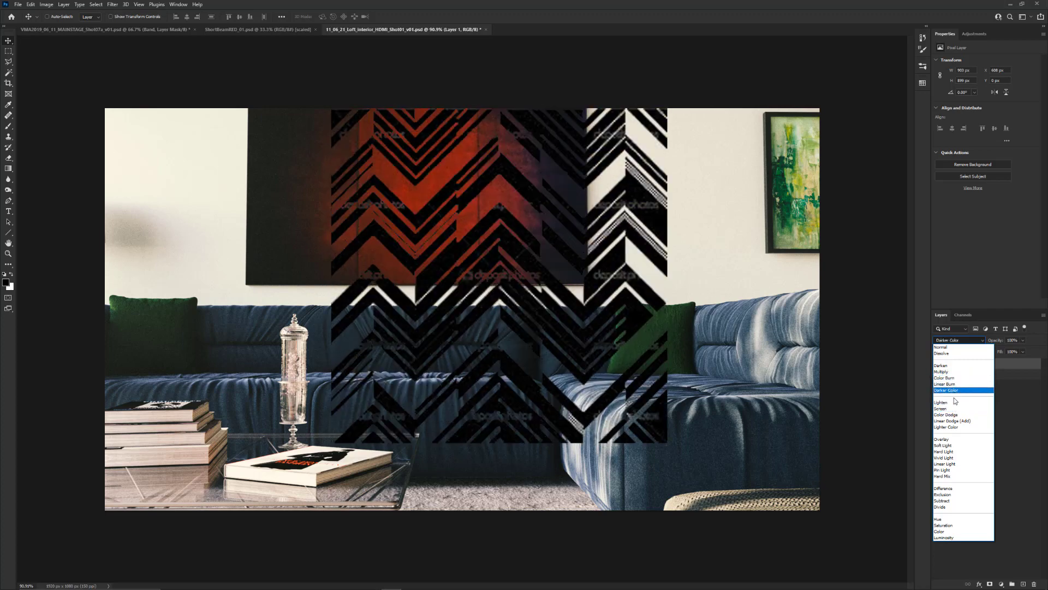
# Set the chevron pattern layer to Normal blending, and make Layer 8 visible in the VMA2019 main stage document
pyautogui.click(940, 346)
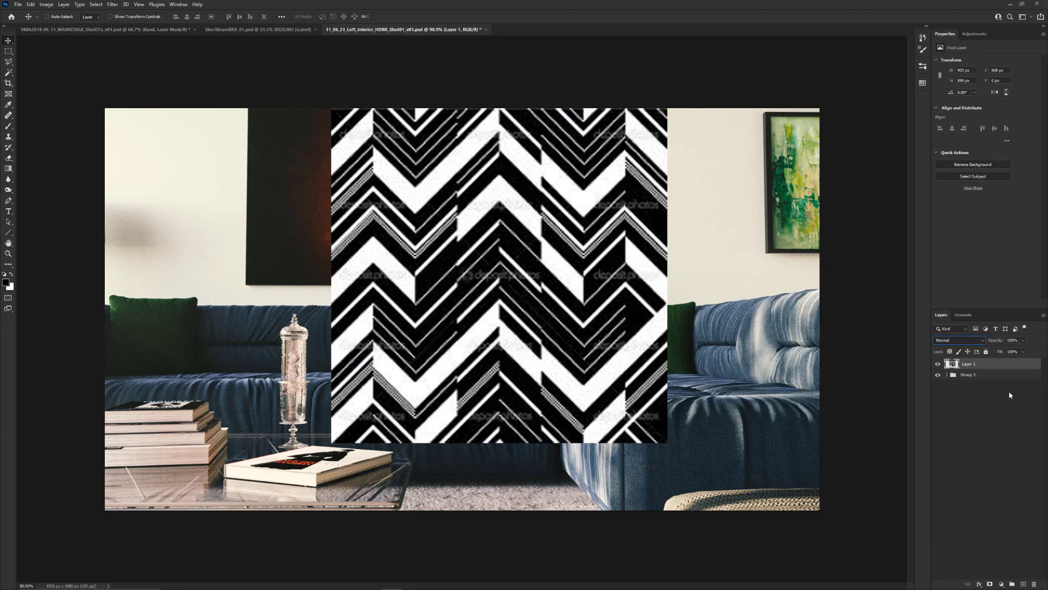
pyautogui.click(128, 30)
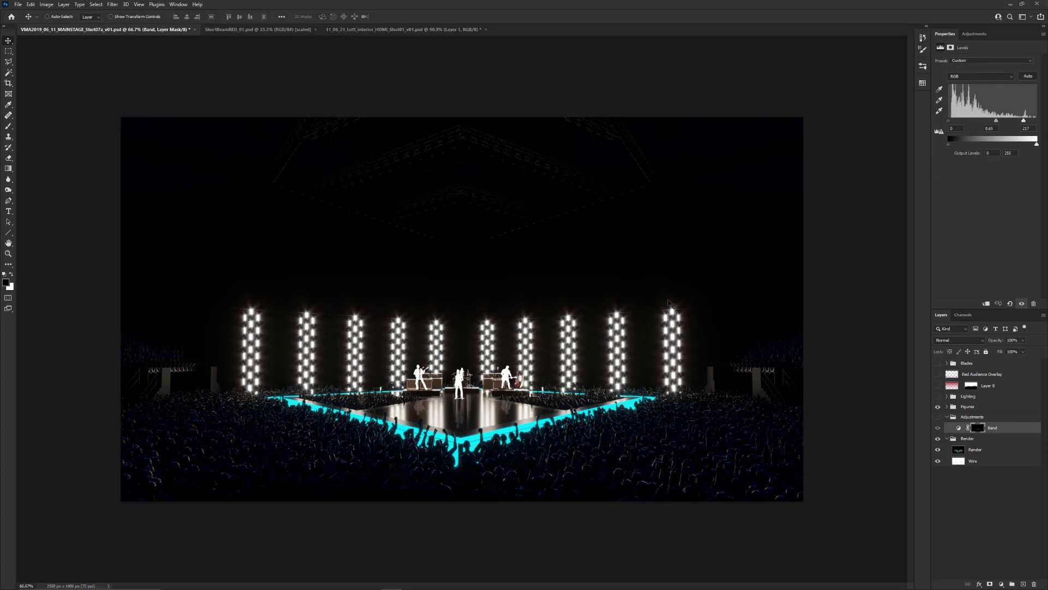
pyautogui.click(939, 386)
# Copy the ShortBeamRED_01 image into the main stage document as a layer directly above the Adjustments group
pyautogui.click(235, 30)
pyautogui.moveTo(236, 31); pyautogui.dragTo(271, 290)
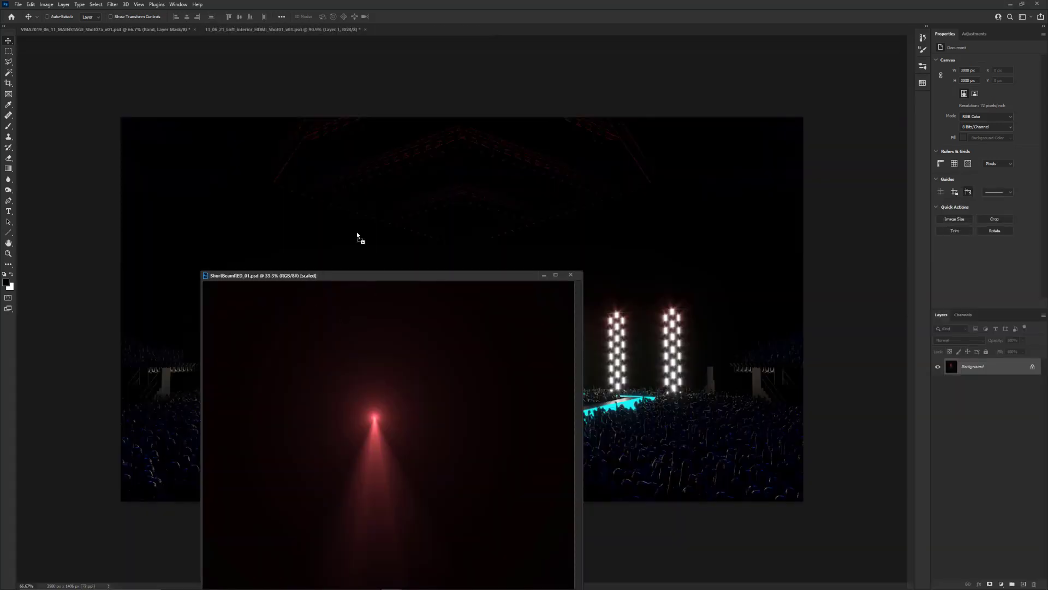
pyautogui.click(405, 267)
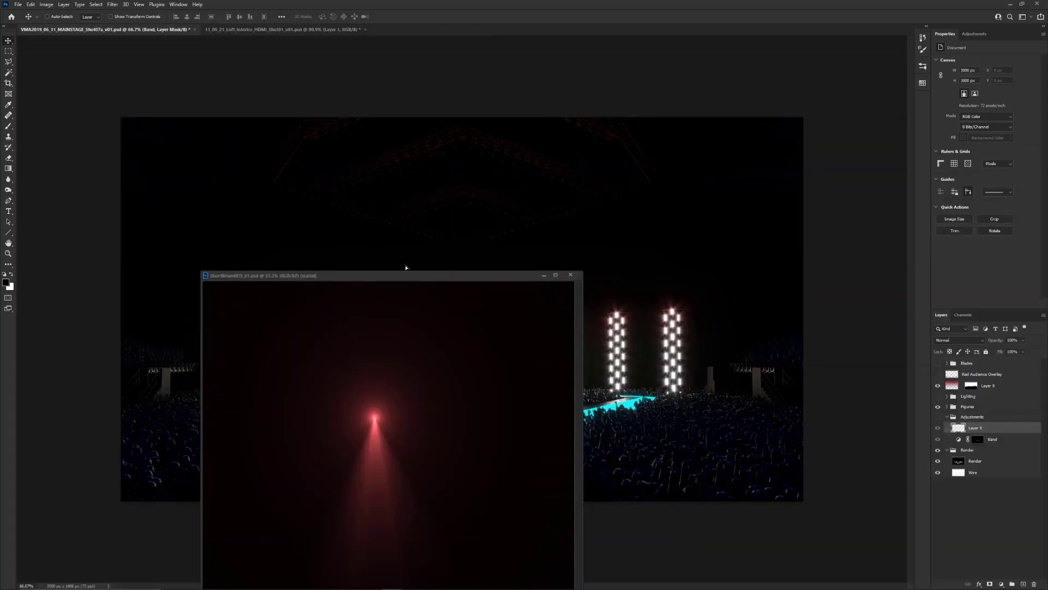
pyautogui.click(575, 276)
pyautogui.moveTo(983, 431); pyautogui.dragTo(982, 413)
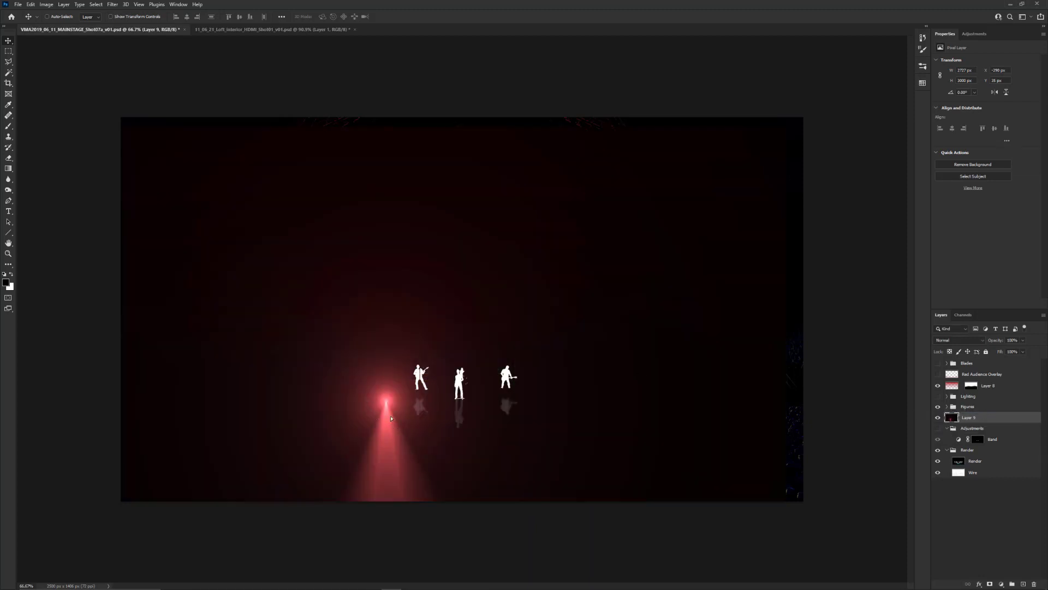
# Scale the red beam layer to about 24% over the left-hand light columns and set its blend mode to Screen
pyautogui.moveTo(391, 418); pyautogui.dragTo(402, 262)
pyautogui.hotkey('ctrl', 't')
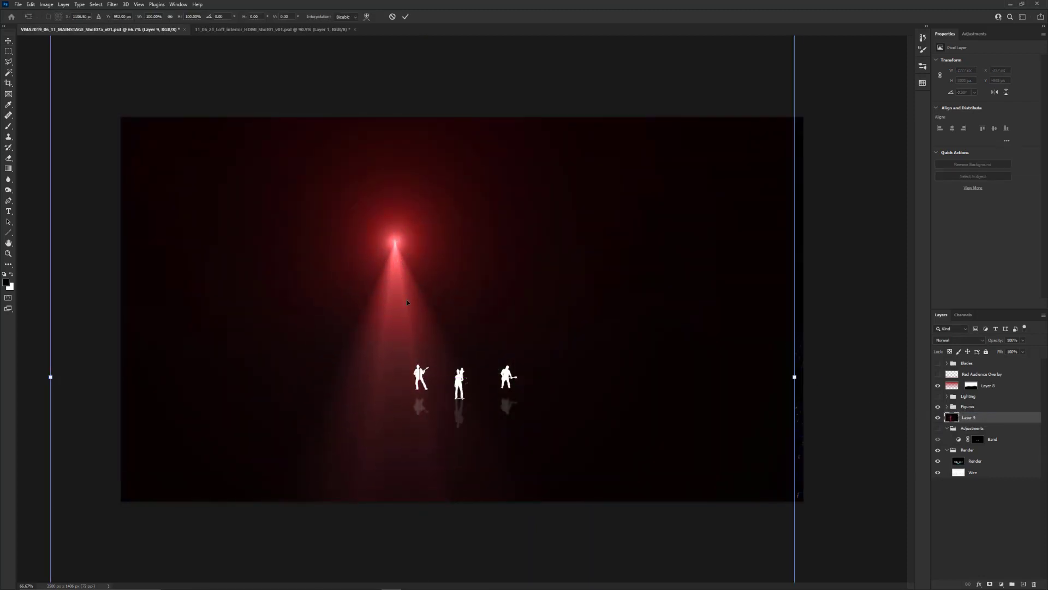
pyautogui.scroll(-5, 407, 303)
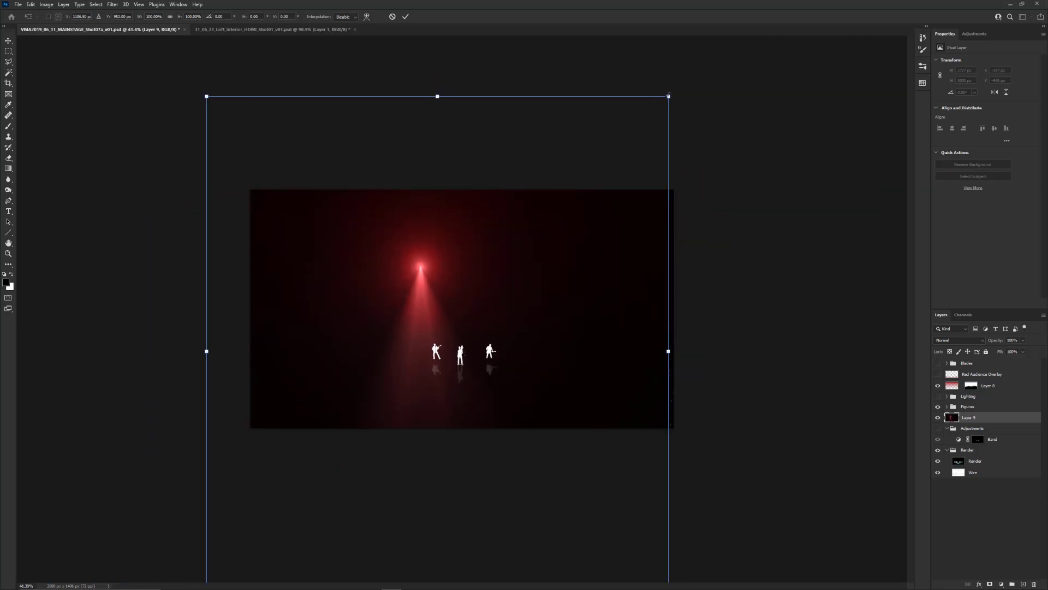
pyautogui.moveTo(667, 91); pyautogui.dragTo(302, 479)
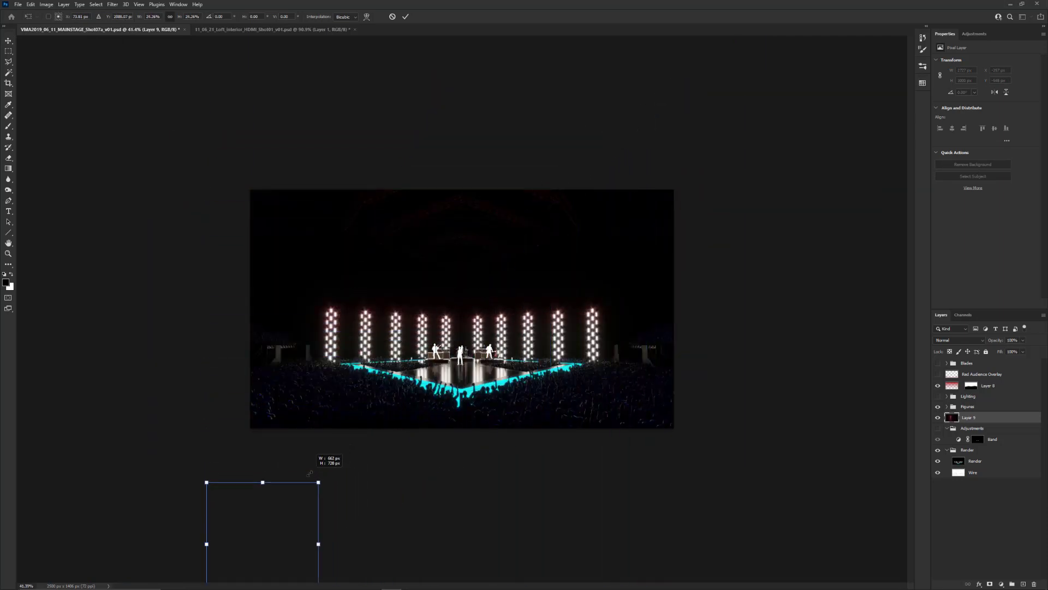
pyautogui.moveTo(284, 517); pyautogui.dragTo(400, 280)
pyautogui.press('Return')
pyautogui.scroll(1, 376, 304)
pyautogui.scroll(2, 367, 304)
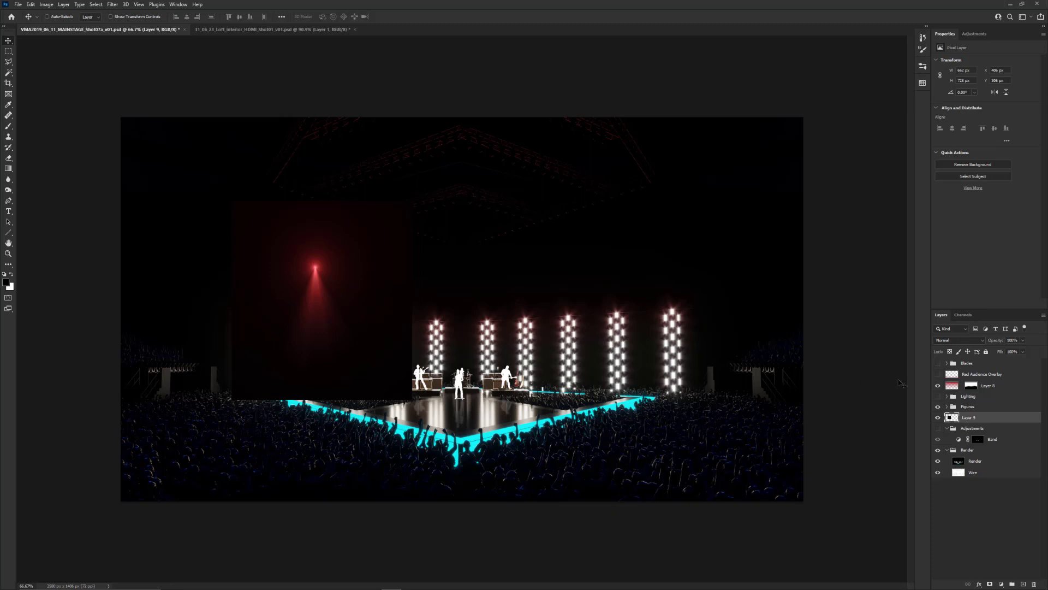
pyautogui.click(964, 341)
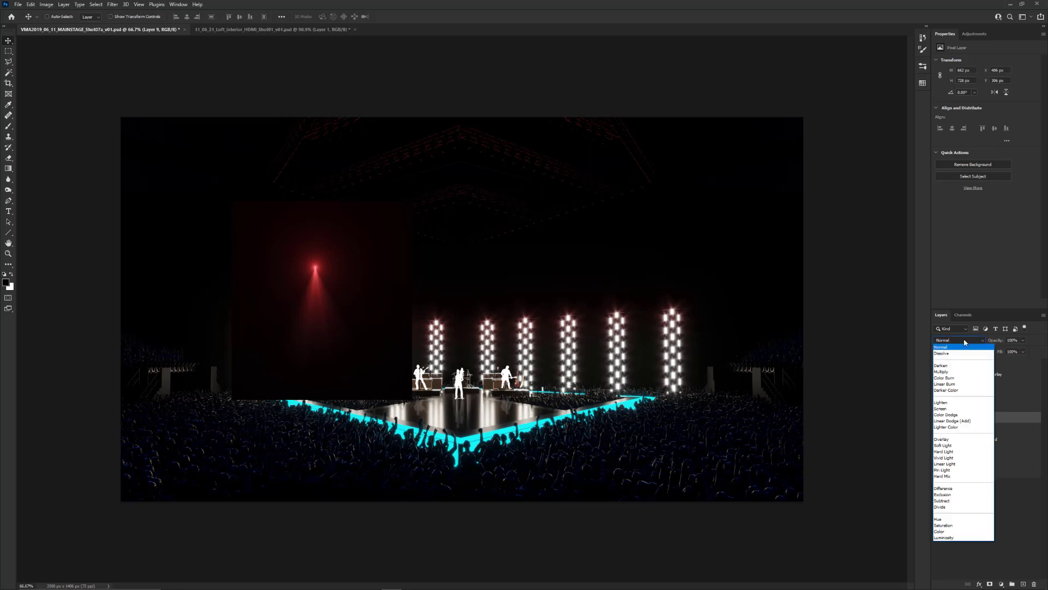
pyautogui.click(956, 410)
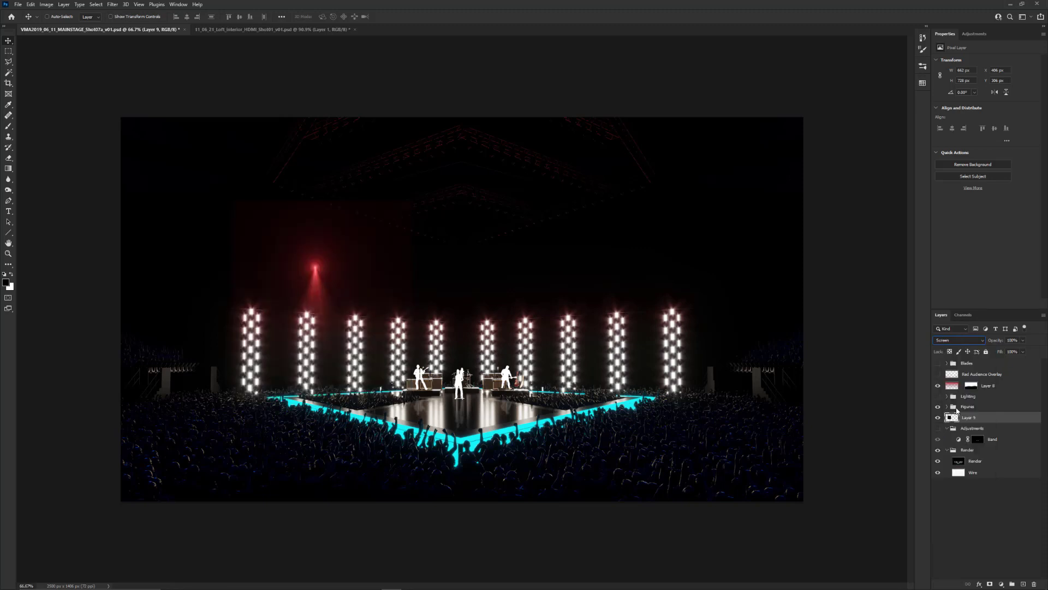
# Rotate the red beam about 39° counterclockwise and place it high above the leftmost light column, aiming toward the stage
pyautogui.moveTo(320, 289); pyautogui.dragTo(259, 239)
pyautogui.hotkey('ctrl', 't')
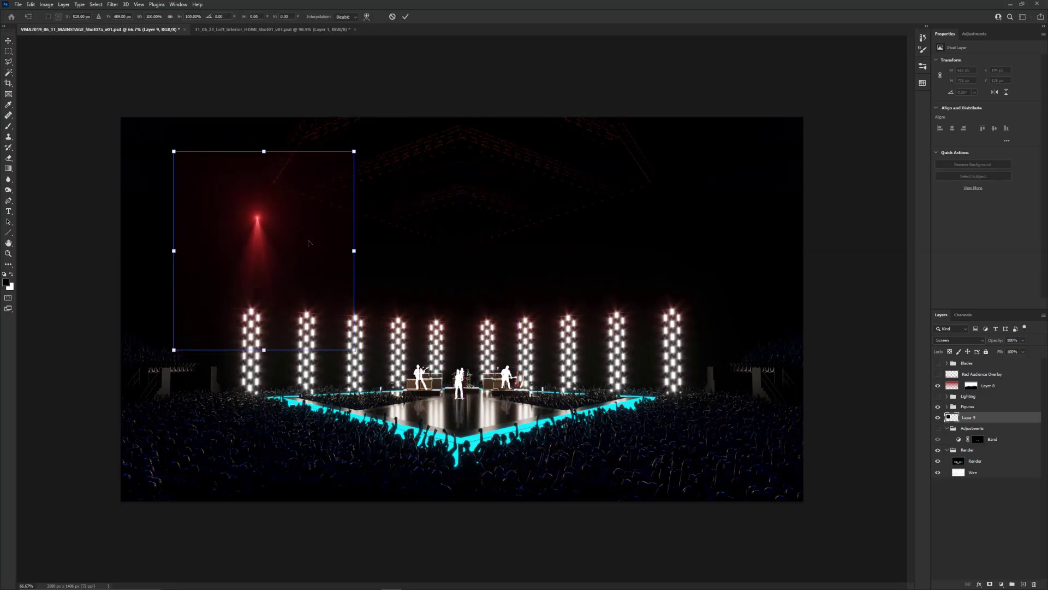
pyautogui.moveTo(365, 365); pyautogui.dragTo(416, 276)
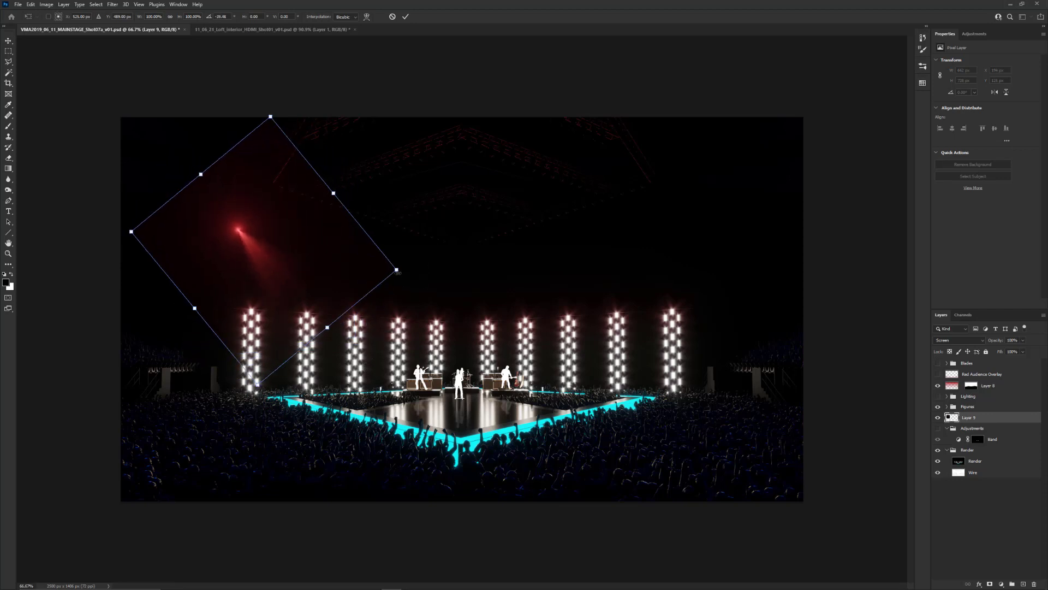
pyautogui.press('Return')
pyautogui.moveTo(281, 270); pyautogui.dragTo(243, 242)
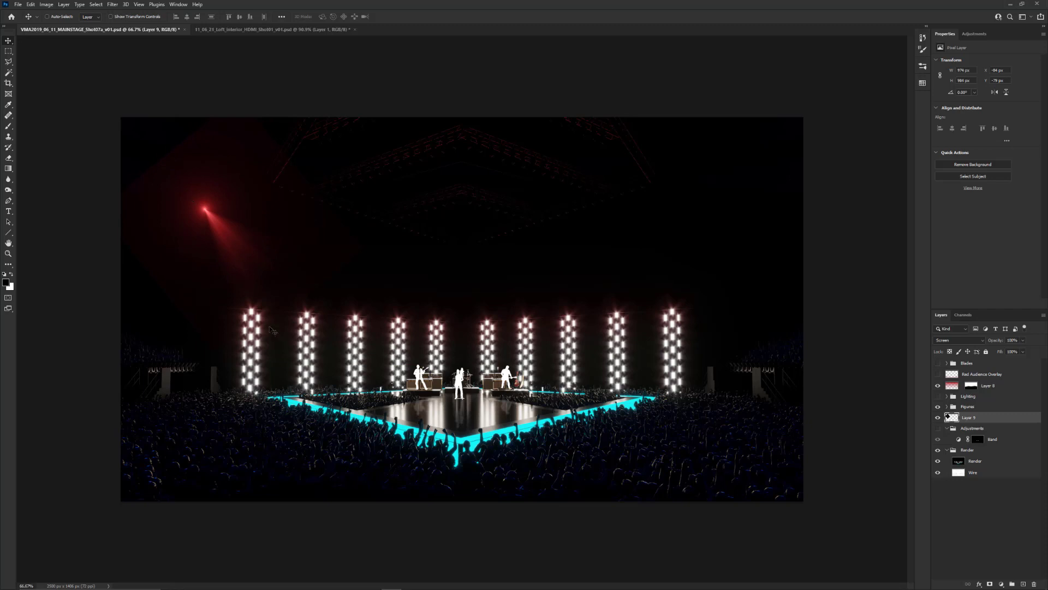
pyautogui.moveTo(235, 238); pyautogui.dragTo(220, 211)
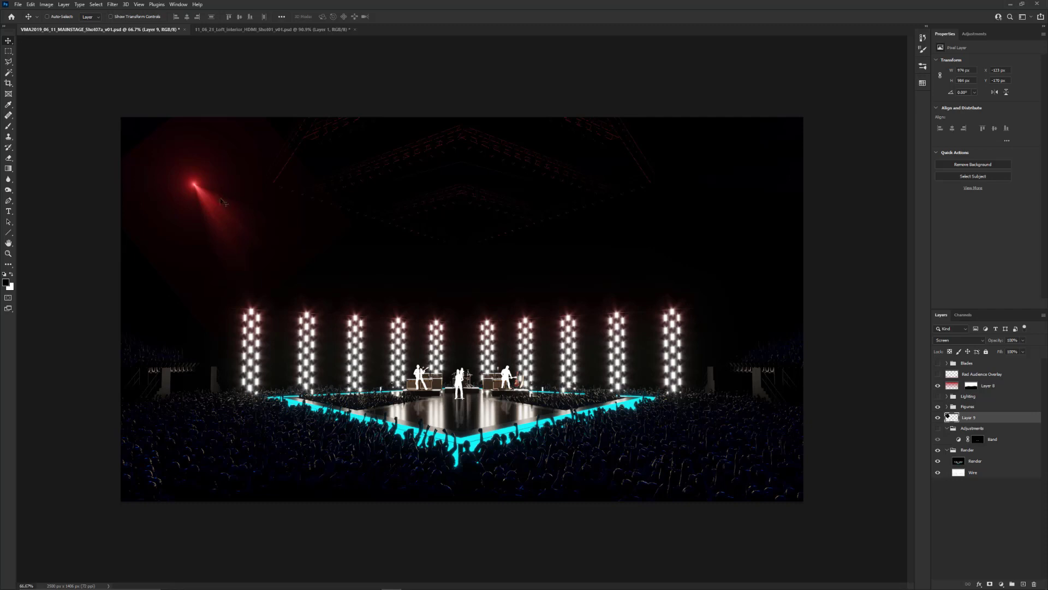
# Add a Hue/Saturation adjustment above the beam layer with Colorize enabled, hue 87 and saturation 78
pyautogui.click(1001, 583)
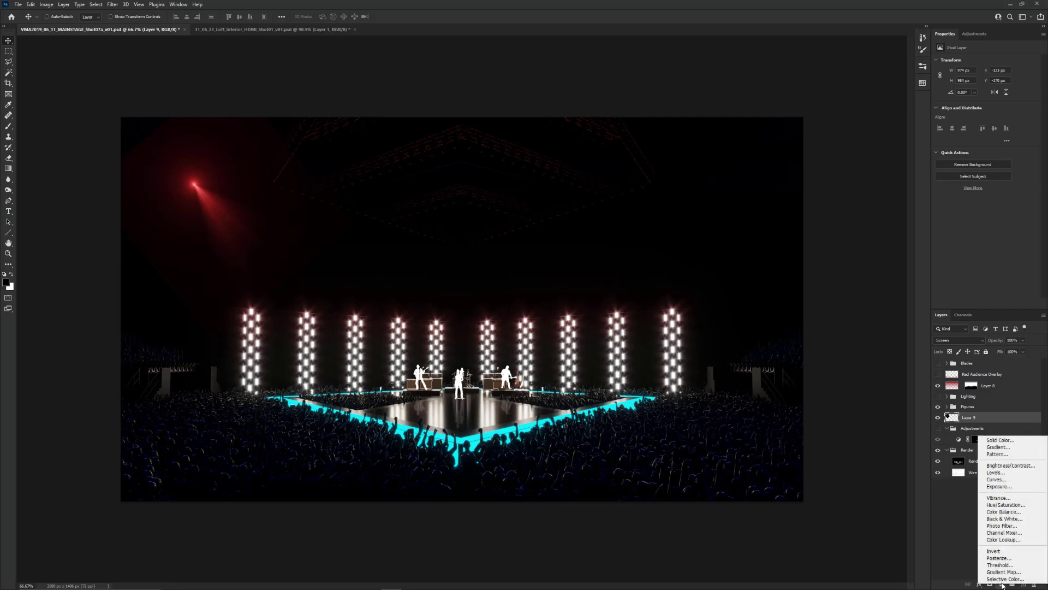
pyautogui.click(1007, 505)
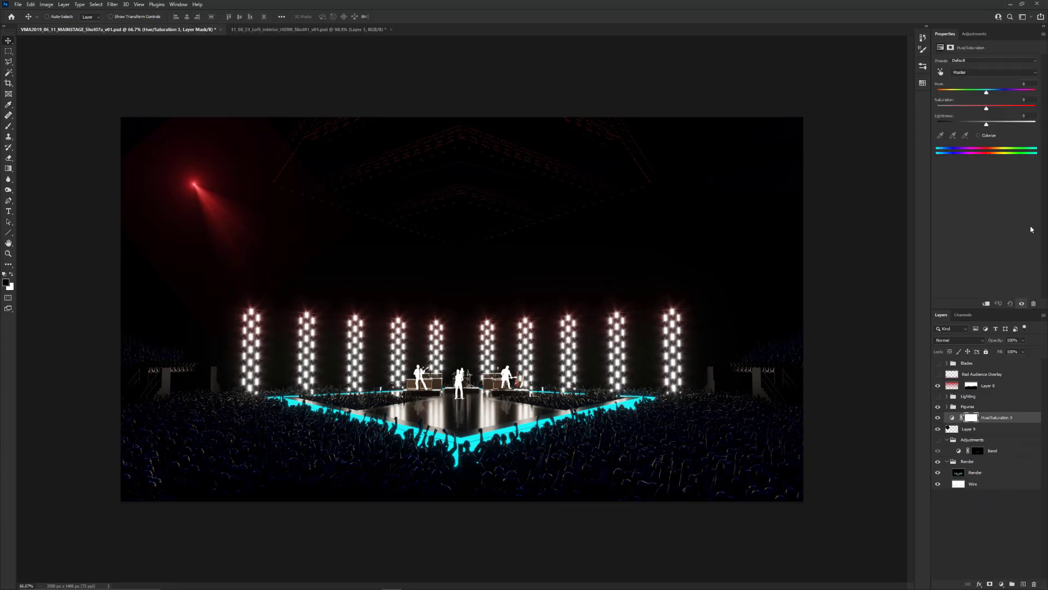
pyautogui.click(978, 135)
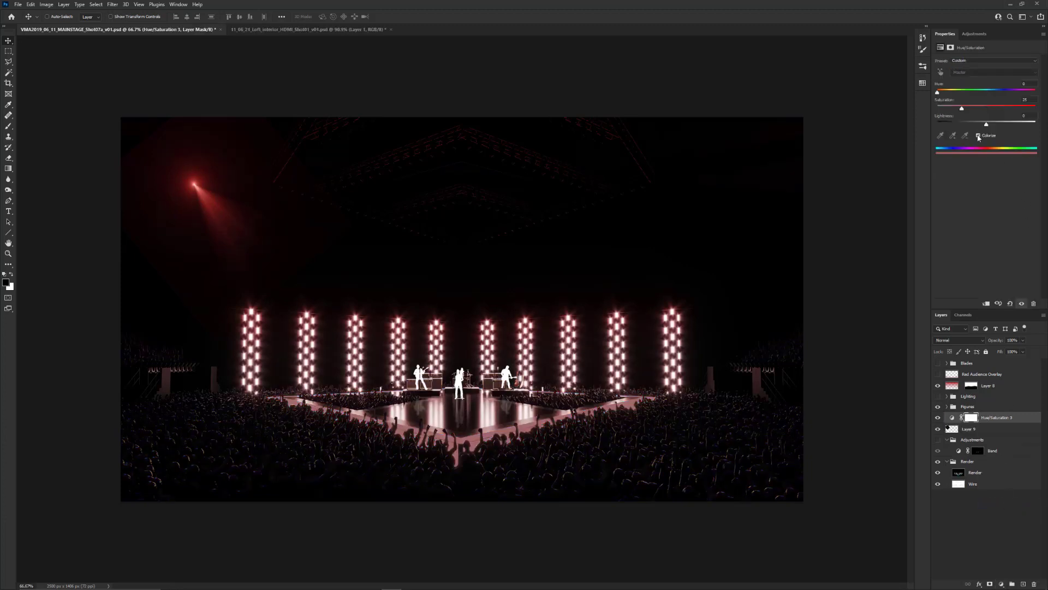
pyautogui.click(1014, 107)
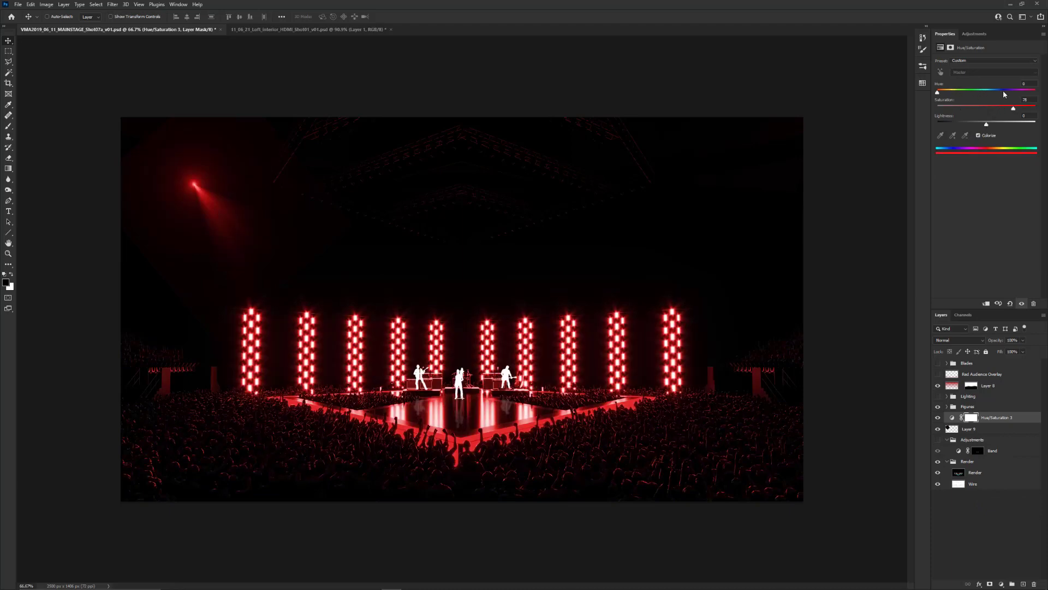
pyautogui.moveTo(1004, 94); pyautogui.dragTo(962, 93)
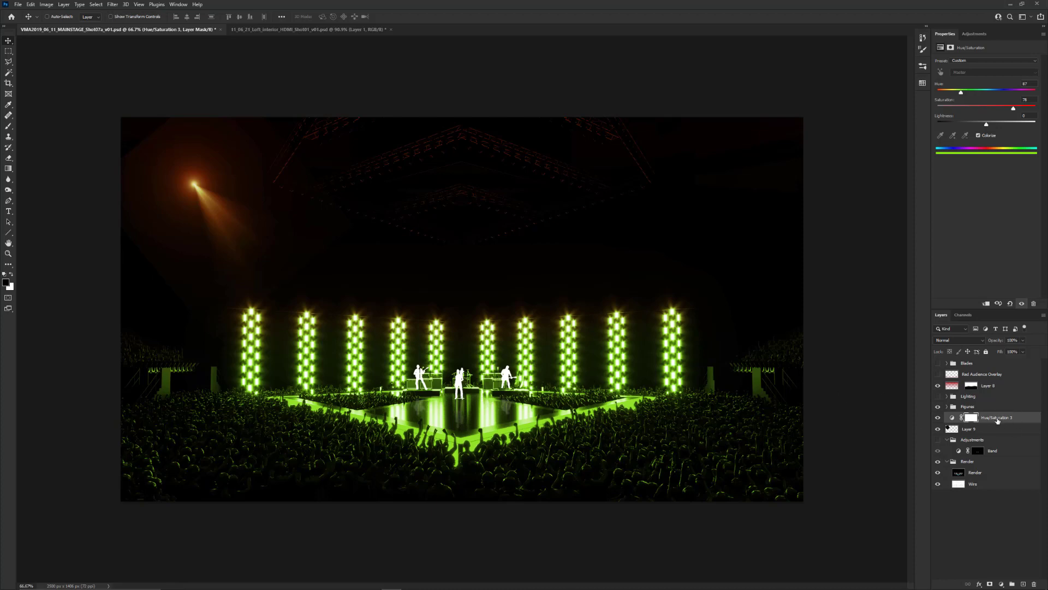
# Compare the stage image with the beam layer hidden and shown
pyautogui.click(939, 429)
pyautogui.click(939, 429)
pyautogui.click(939, 429)
pyautogui.click(939, 429)
pyautogui.click(996, 418)
pyautogui.click(923, 39)
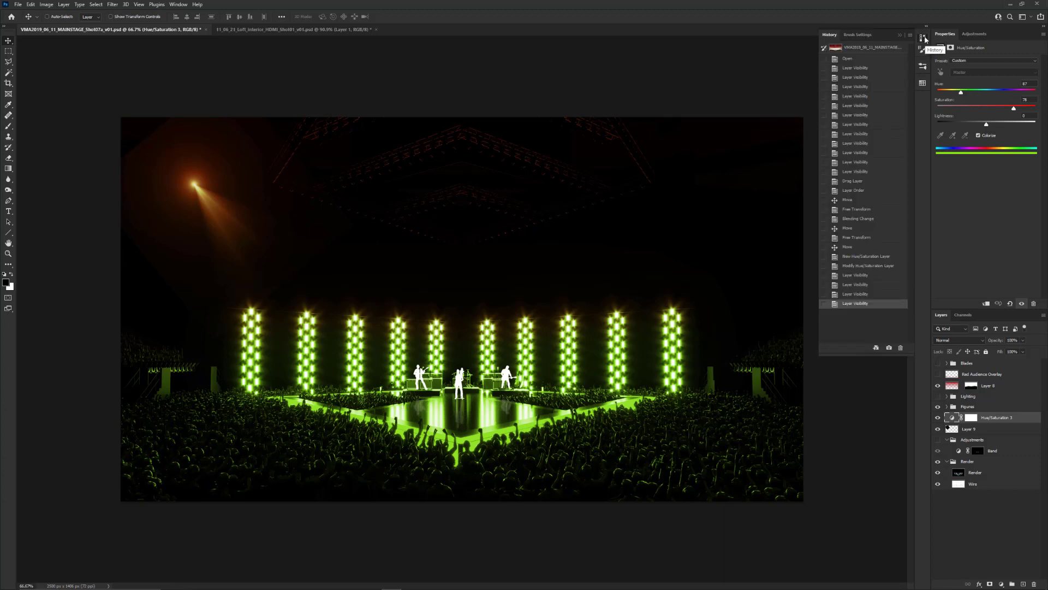
pyautogui.click(924, 38)
pyautogui.click(969, 34)
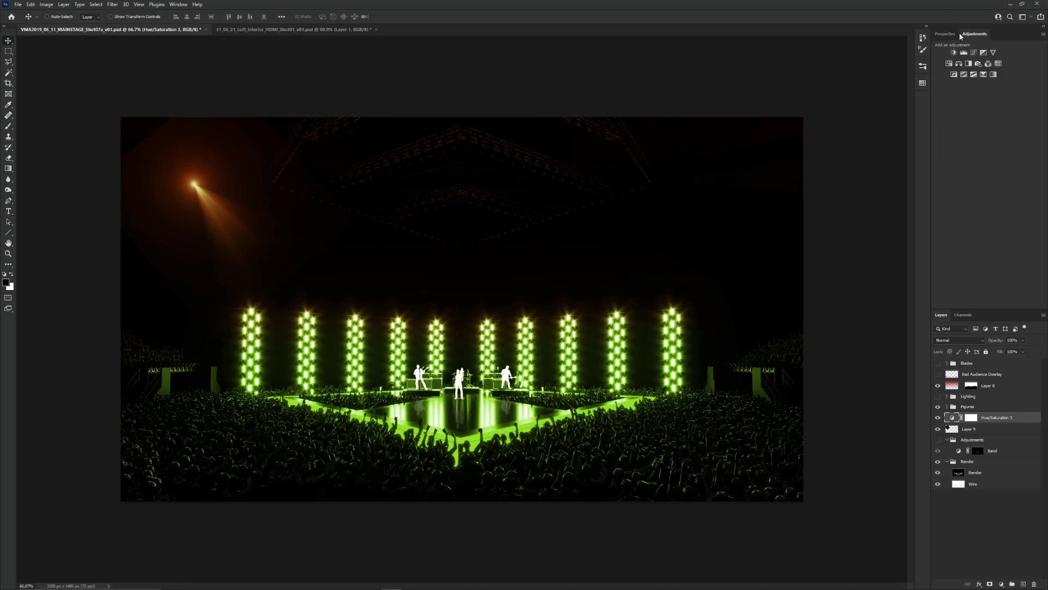
pyautogui.click(947, 34)
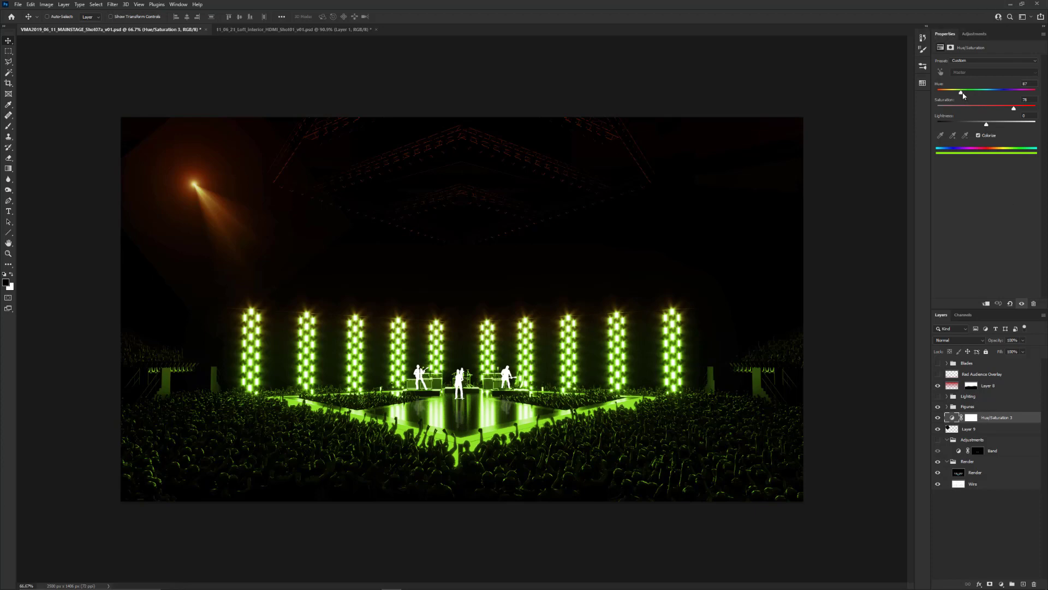
# Clip the Hue/Saturation adjustment to the beam layer and set its hue to 164 and saturation to 81
pyautogui.moveTo(963, 94)
pyautogui.mouseDown()
pyautogui.moveTo(991, 91)
pyautogui.moveTo(967, 94)
pyautogui.mouseUp()
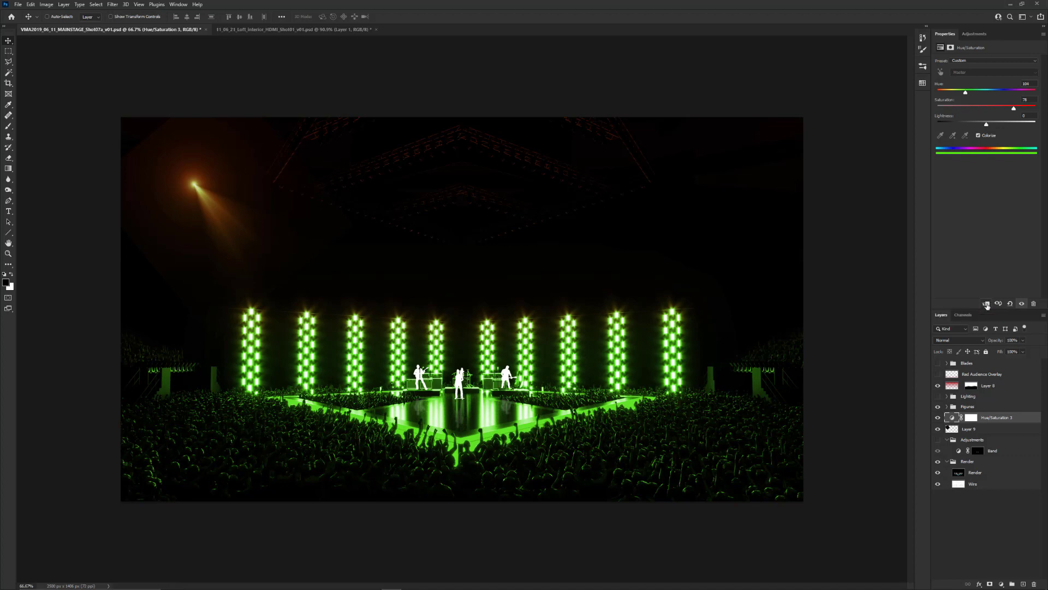
pyautogui.click(987, 304)
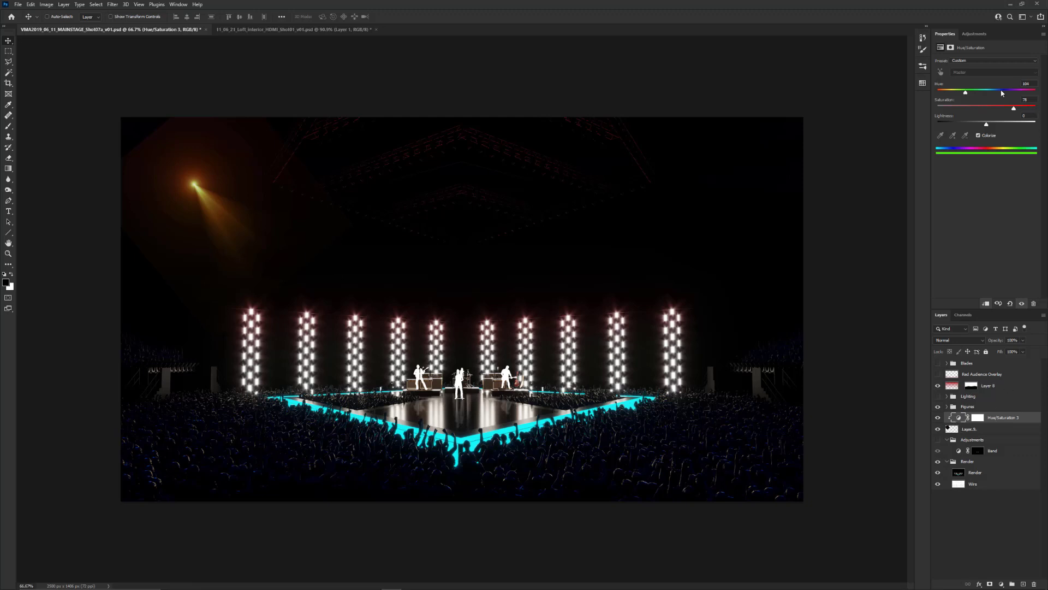
pyautogui.moveTo(991, 93)
pyautogui.mouseDown()
pyautogui.moveTo(1024, 94)
pyautogui.moveTo(982, 95)
pyautogui.mouseUp()
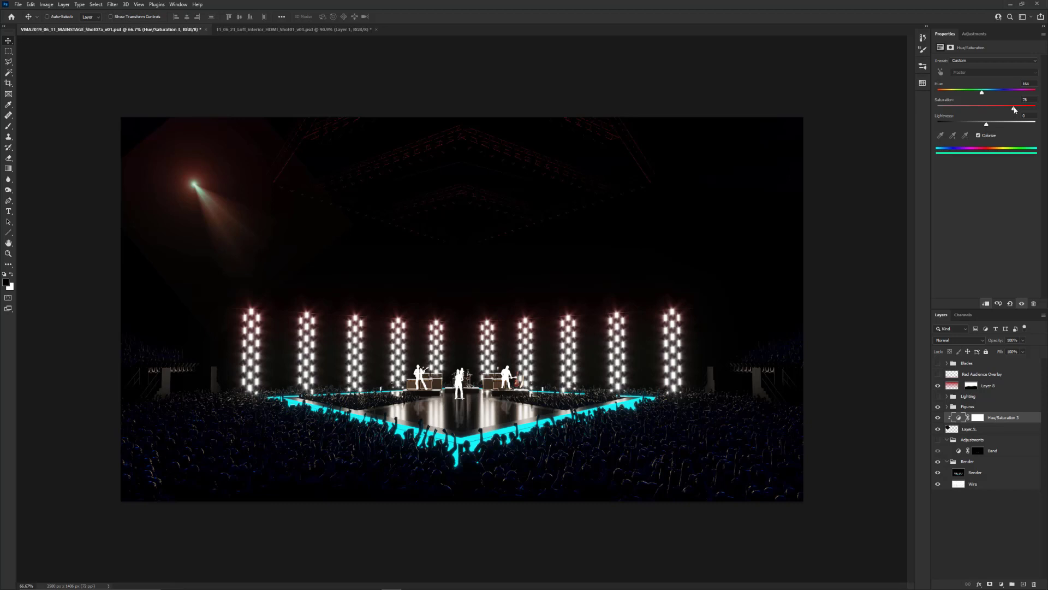
pyautogui.moveTo(1014, 108)
pyautogui.mouseDown()
pyautogui.moveTo(969, 108)
pyautogui.moveTo(1037, 110)
pyautogui.moveTo(1018, 112)
pyautogui.mouseUp()
pyautogui.click(988, 304)
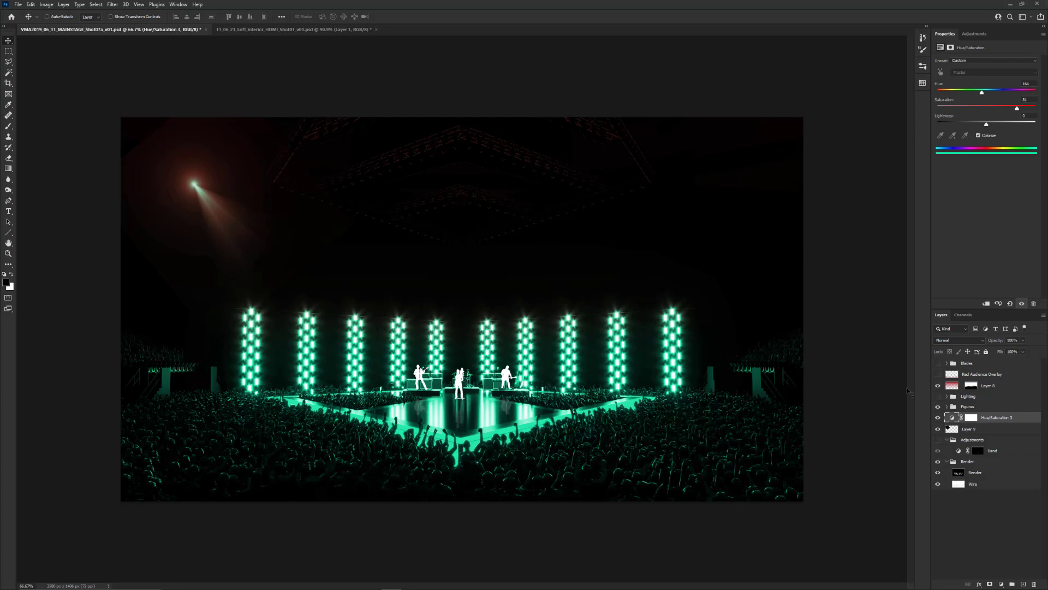
pyautogui.keyDown('alt'); pyautogui.click(1001, 421); pyautogui.keyUp('alt')
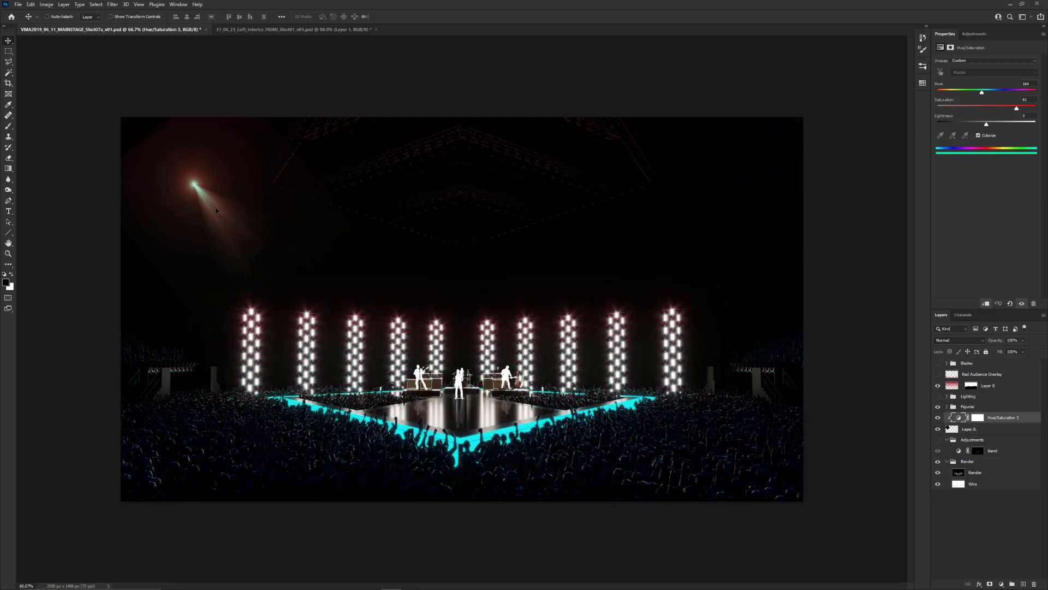
# Move the light beam slightly down and set its Hue/Saturation adjustment to hue 60 and saturation 86
pyautogui.click(991, 428)
pyautogui.moveTo(236, 238)
pyautogui.mouseDown()
pyautogui.moveTo(340, 253)
pyautogui.moveTo(478, 314)
pyautogui.moveTo(306, 304)
pyautogui.moveTo(253, 252)
pyautogui.moveTo(232, 257)
pyautogui.mouseUp()
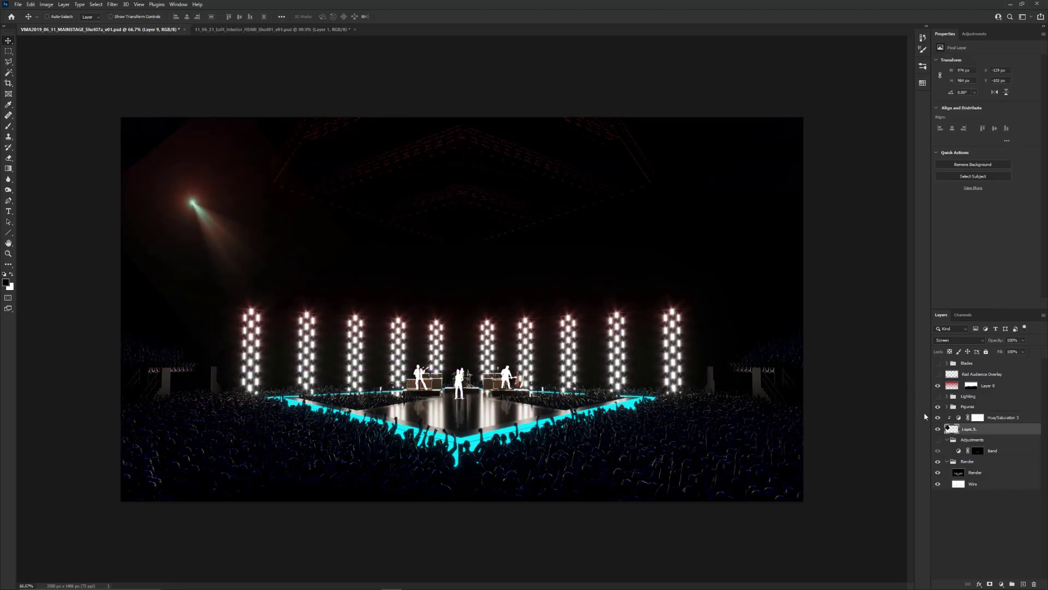
pyautogui.click(1002, 418)
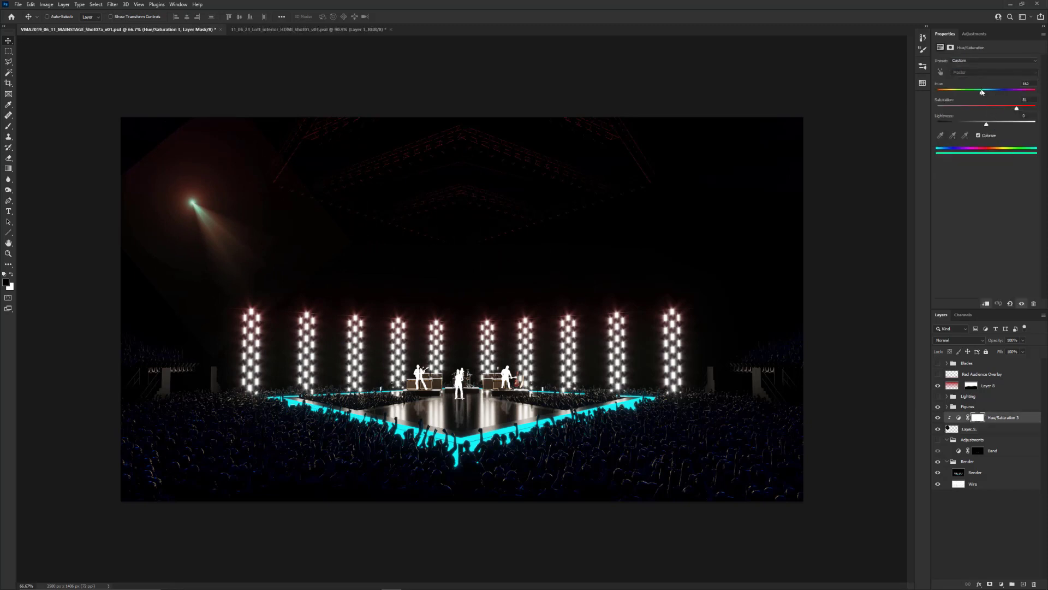
pyautogui.moveTo(985, 92); pyautogui.dragTo(955, 92)
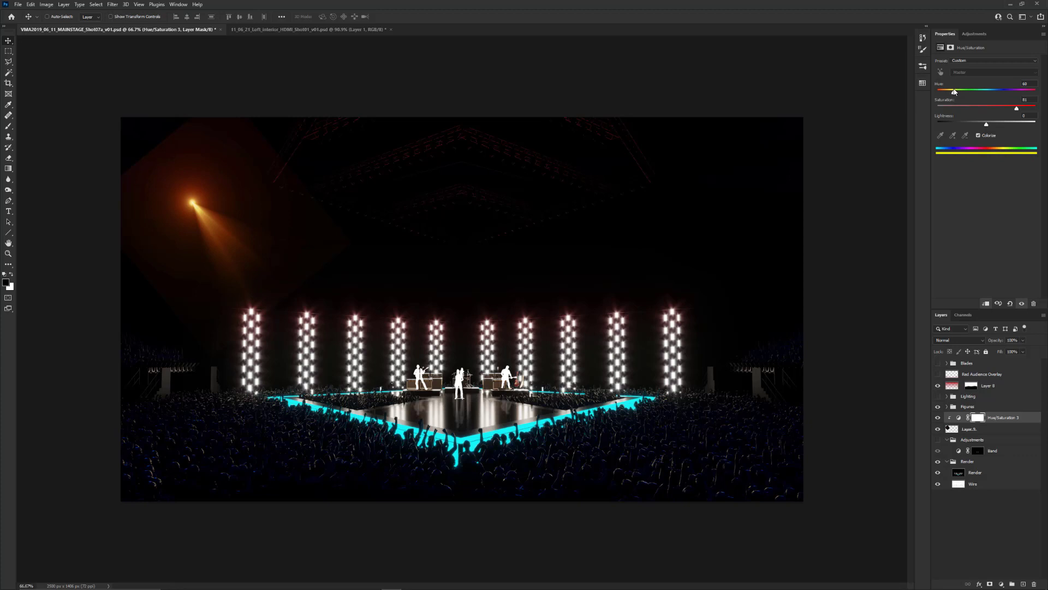
pyautogui.moveTo(1017, 109); pyautogui.dragTo(1022, 109)
# Rename the beam layer as Light
pyautogui.click(968, 431)
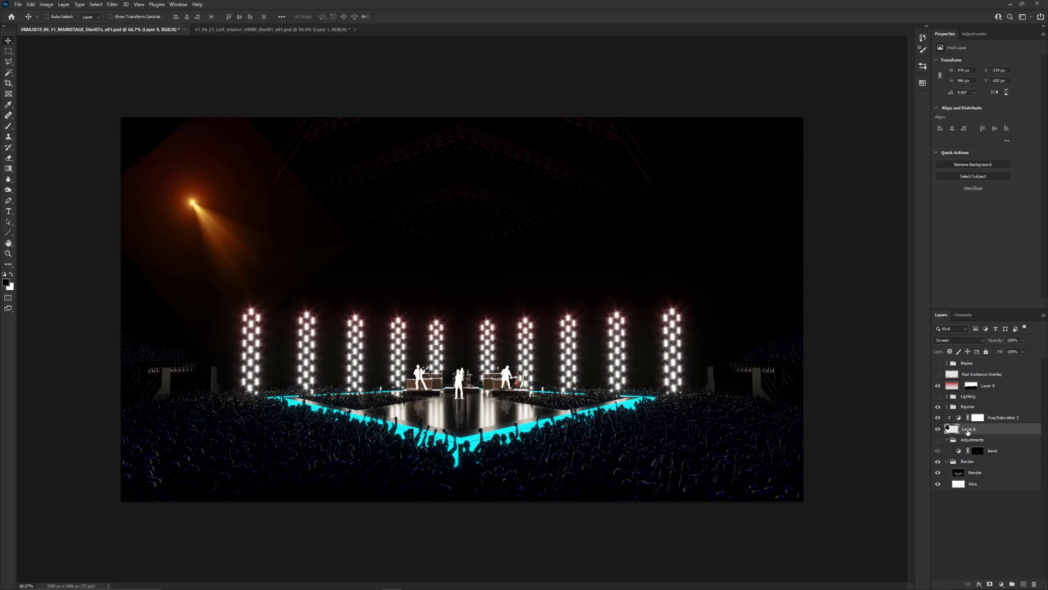
pyautogui.write('Light')
pyautogui.press('Return')
# Add a Levels adjustment clipped to the Light layer and raise its black point to remove the haze around the beam
pyautogui.click(1002, 582)
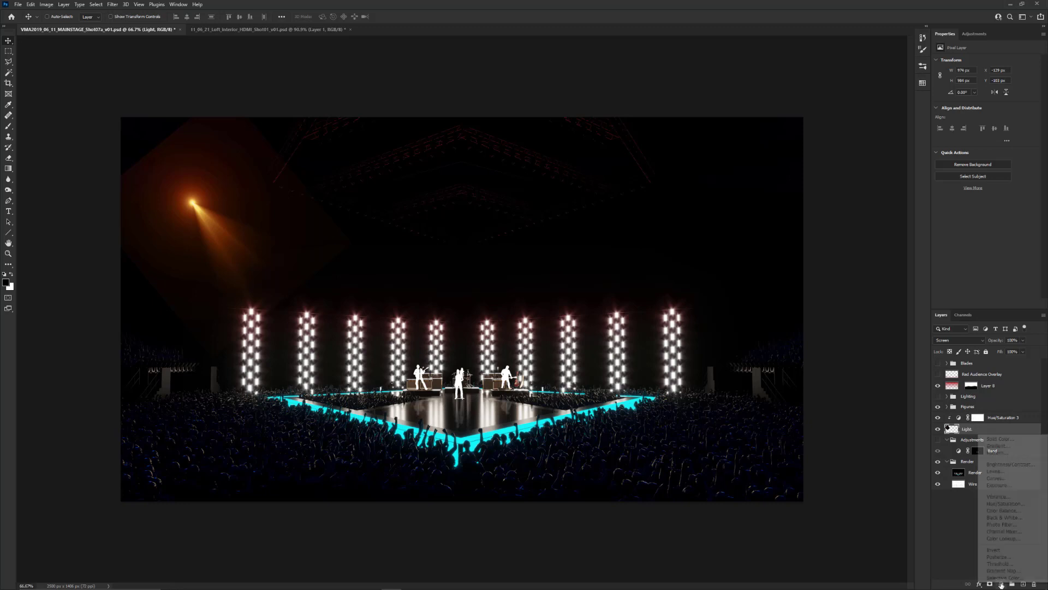
pyautogui.click(996, 470)
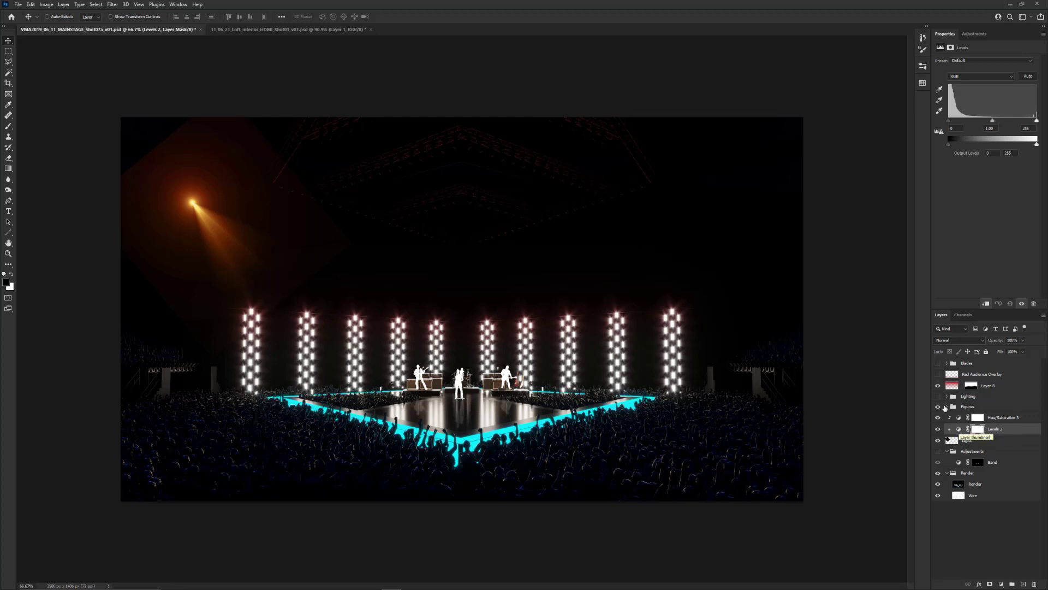
pyautogui.moveTo(949, 121); pyautogui.dragTo(1032, 124)
pyautogui.click(996, 417)
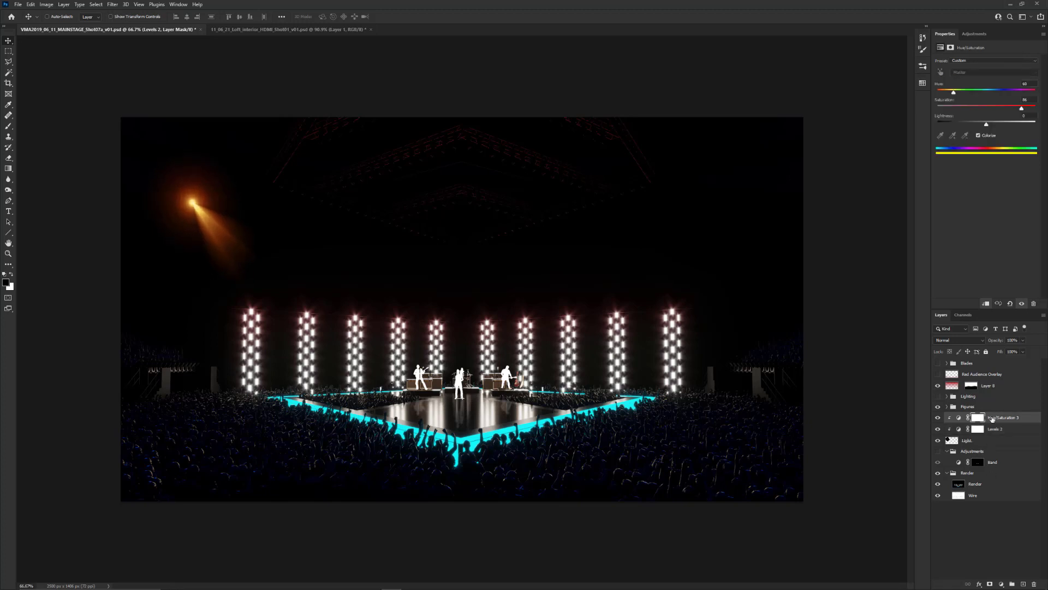
# Compare the beam with and without its Hue/Saturation adjustment, set saturation to 74 and hue to 81, and select the Light layer
pyautogui.click(938, 418)
pyautogui.click(938, 418)
pyautogui.click(958, 418)
pyautogui.moveTo(1021, 108); pyautogui.dragTo(1010, 110)
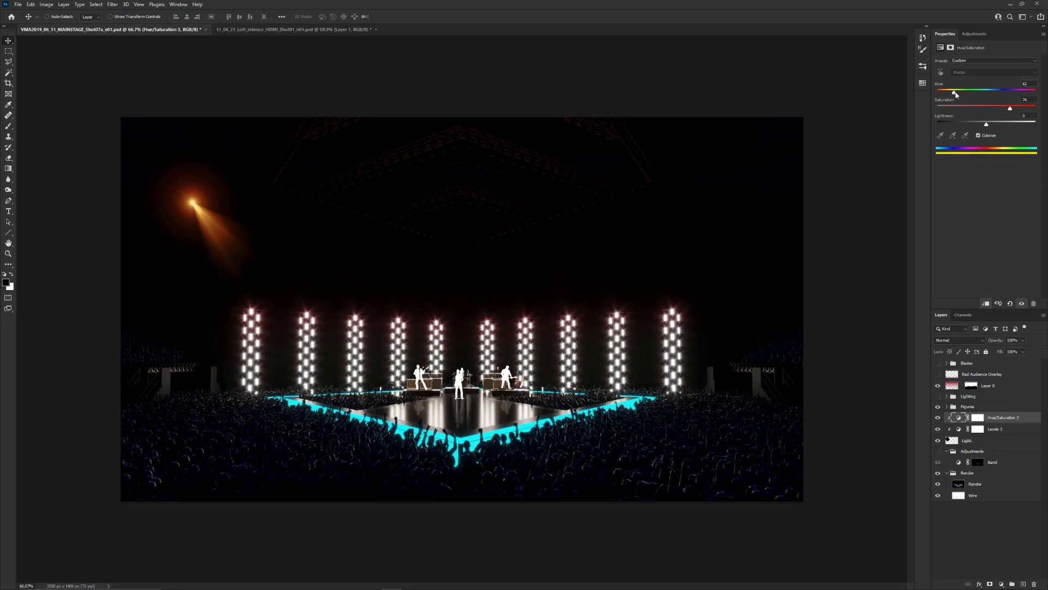
pyautogui.moveTo(953, 91); pyautogui.dragTo(959, 94)
pyautogui.click(1007, 430)
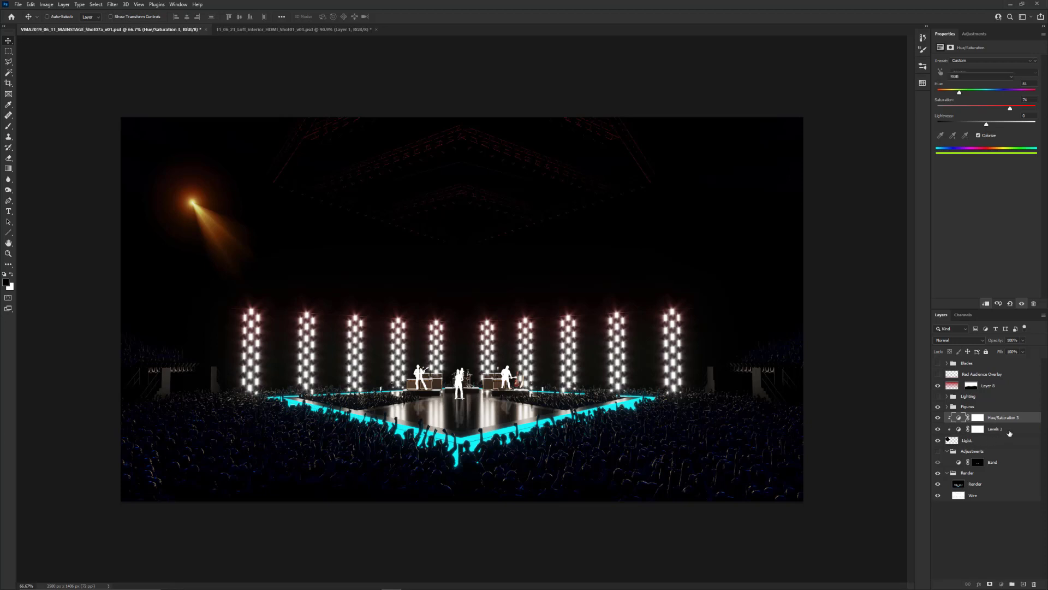
pyautogui.click(981, 441)
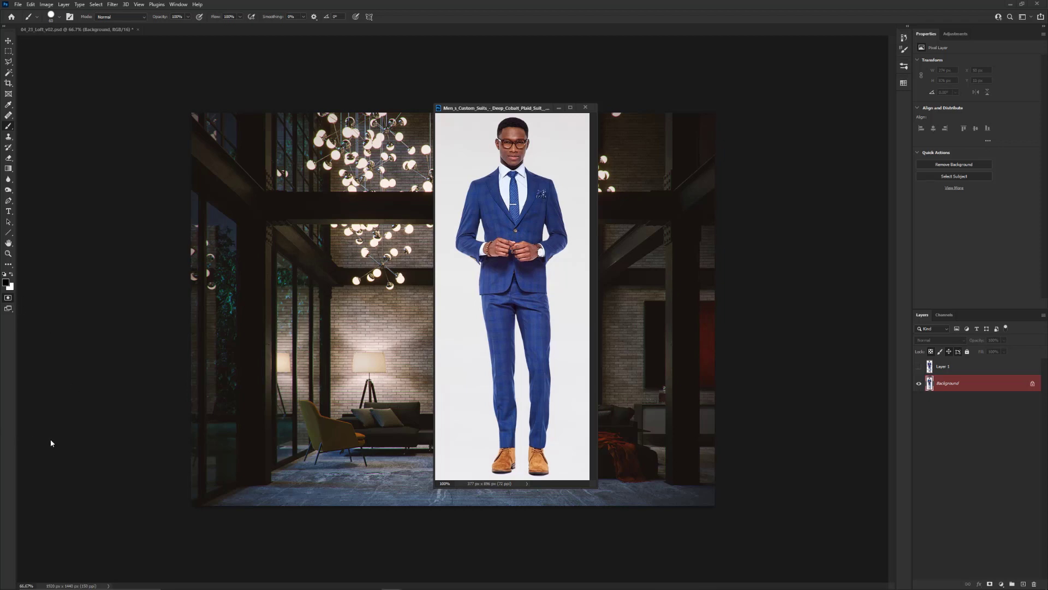
# Exit Quick Mask mode and enlarge the floating suit photo window over the loft render
pyautogui.press('q')
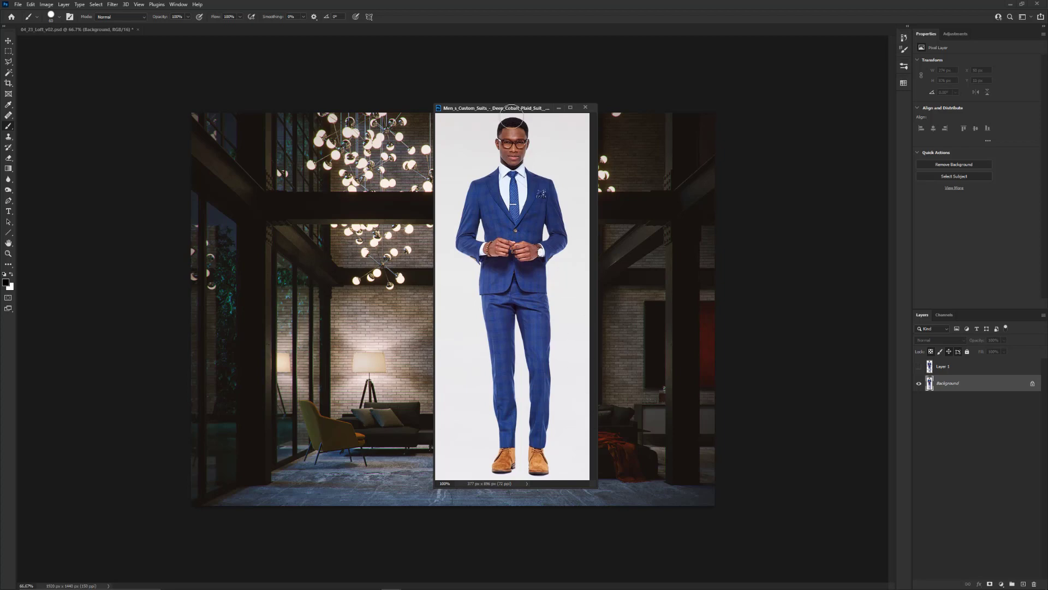
pyautogui.moveTo(517, 114); pyautogui.dragTo(323, 129)
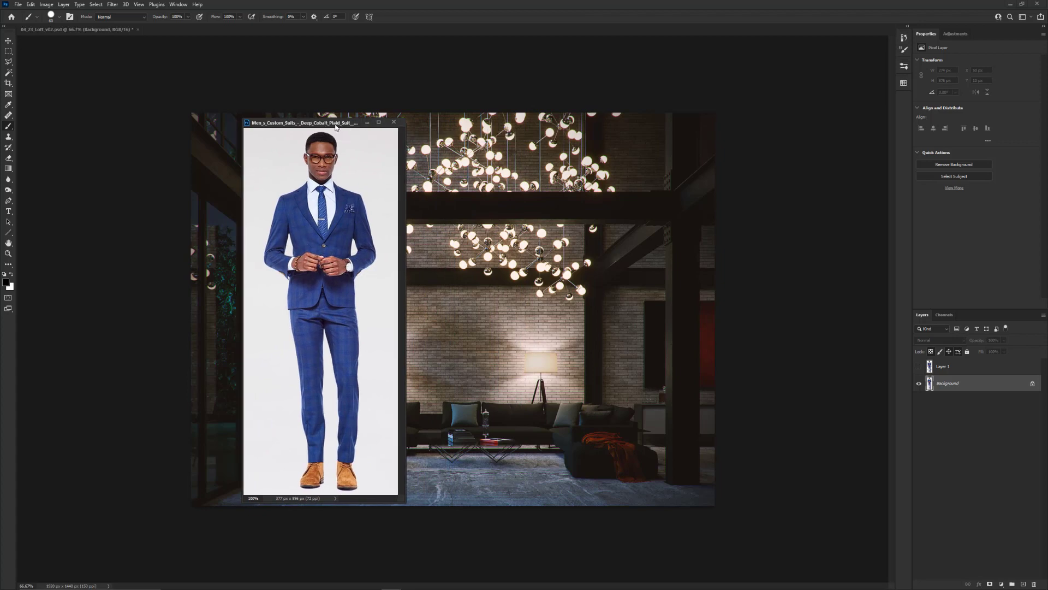
pyautogui.moveTo(333, 127); pyautogui.dragTo(472, 116)
pyautogui.moveTo(544, 491); pyautogui.dragTo(598, 504)
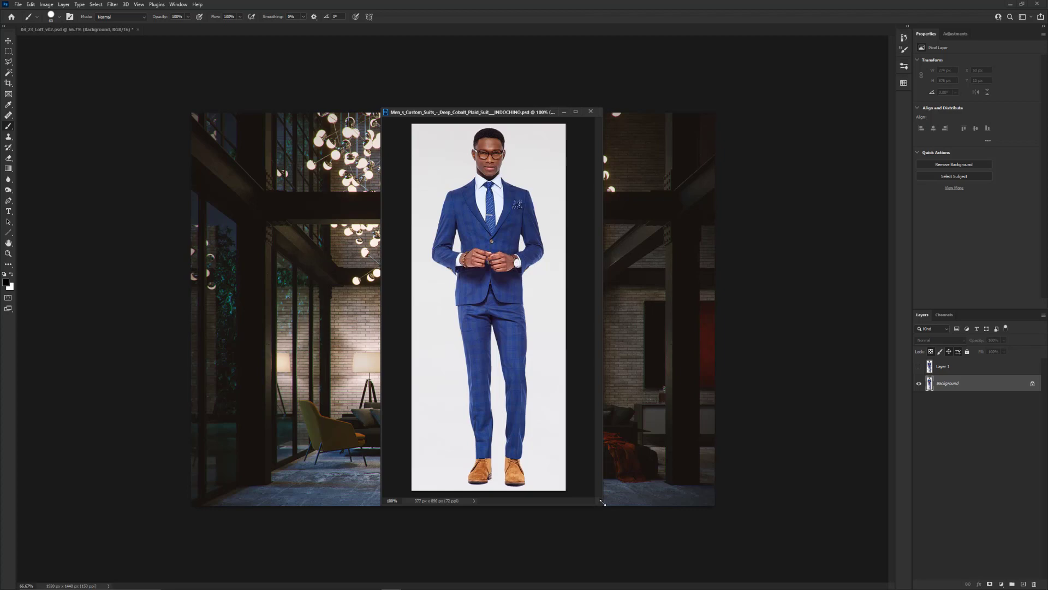
# Select the white backdrop around the suited man with the Magic Wand, adding the missed areas near his feet to the selection
pyautogui.press('w')
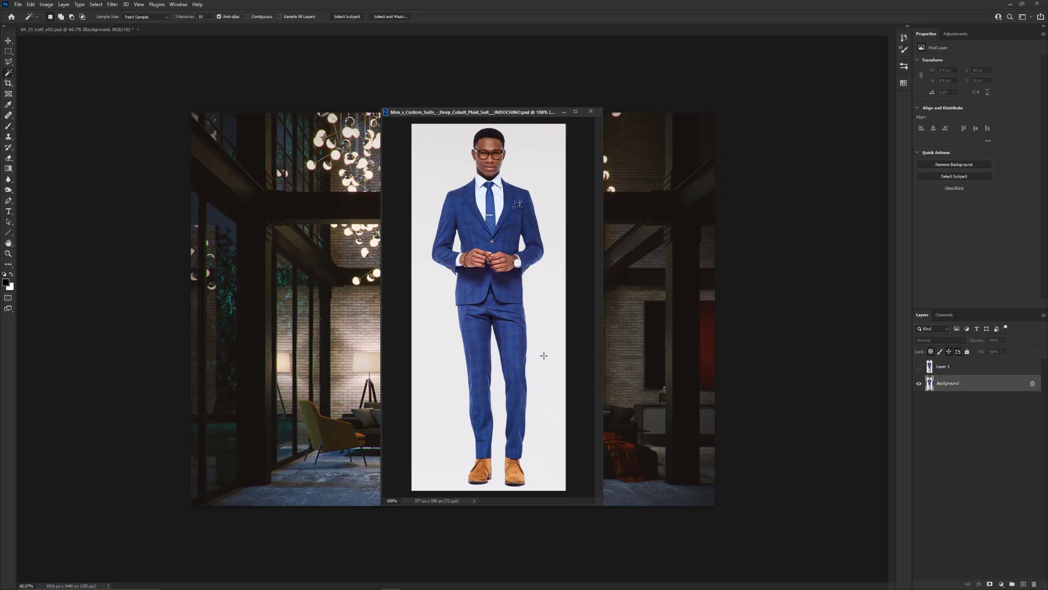
pyautogui.click(543, 359)
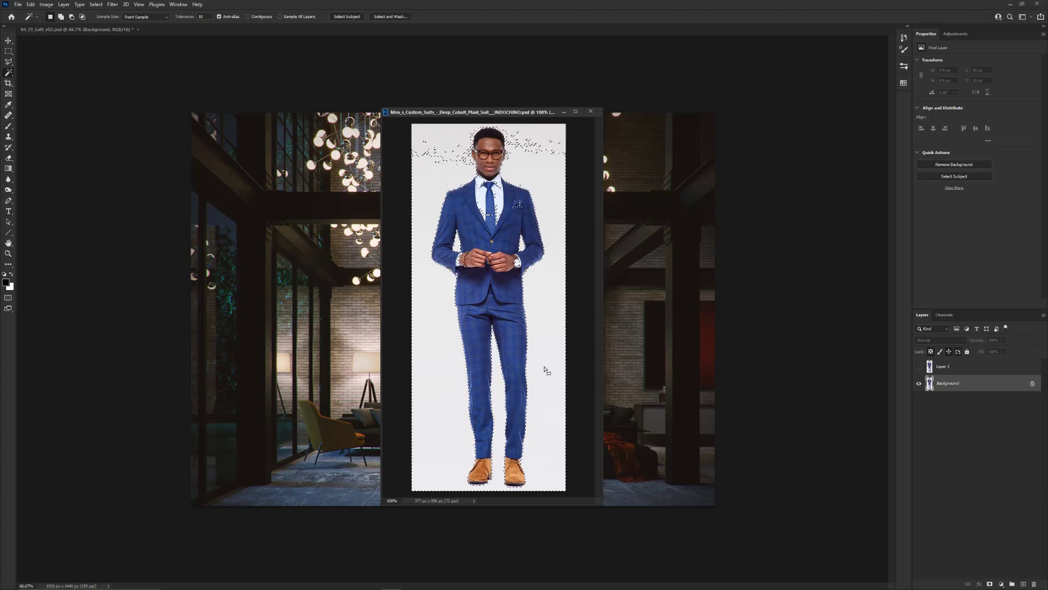
pyautogui.hotkey('ctrl', 'd')
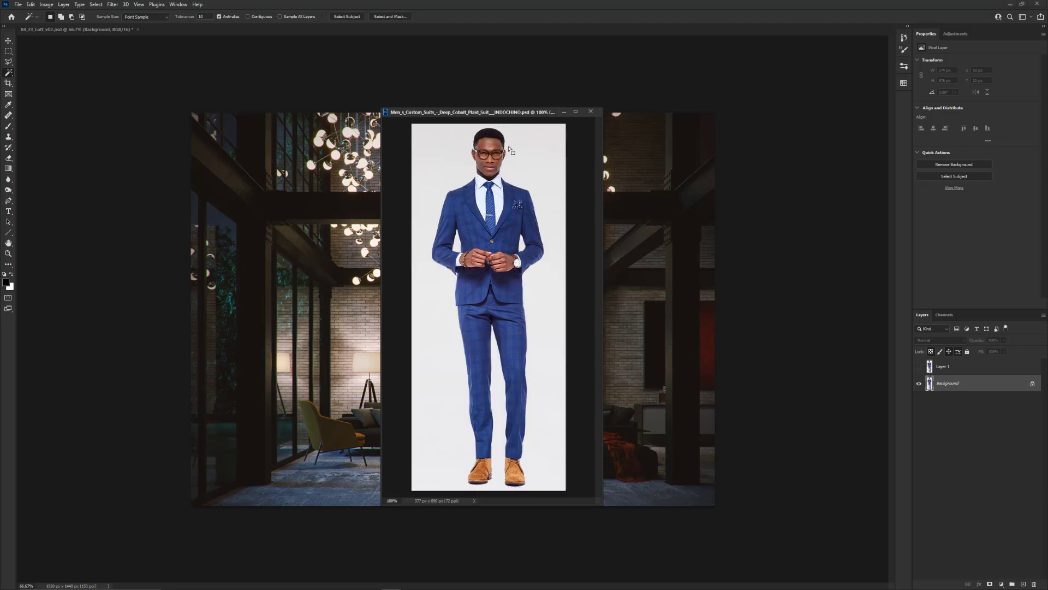
pyautogui.click(548, 251)
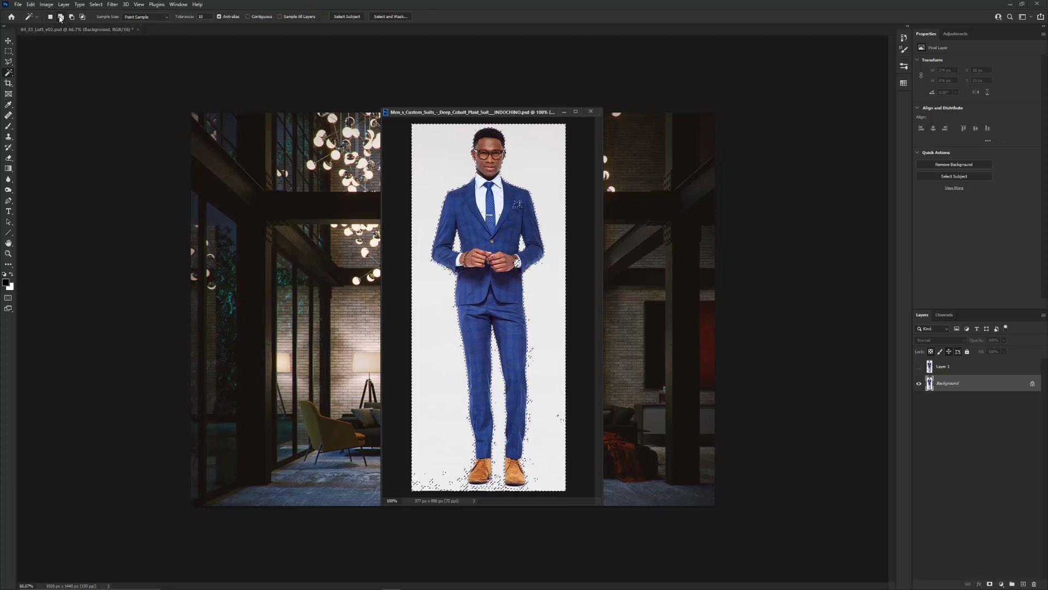
pyautogui.click(60, 17)
pyautogui.click(552, 339)
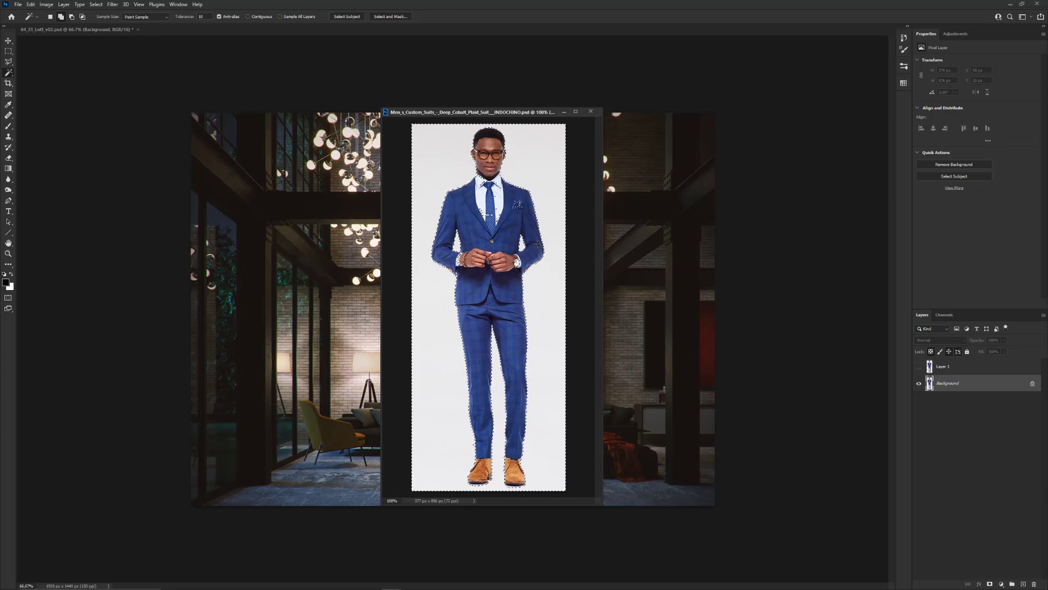
pyautogui.scroll(1, 540, 243)
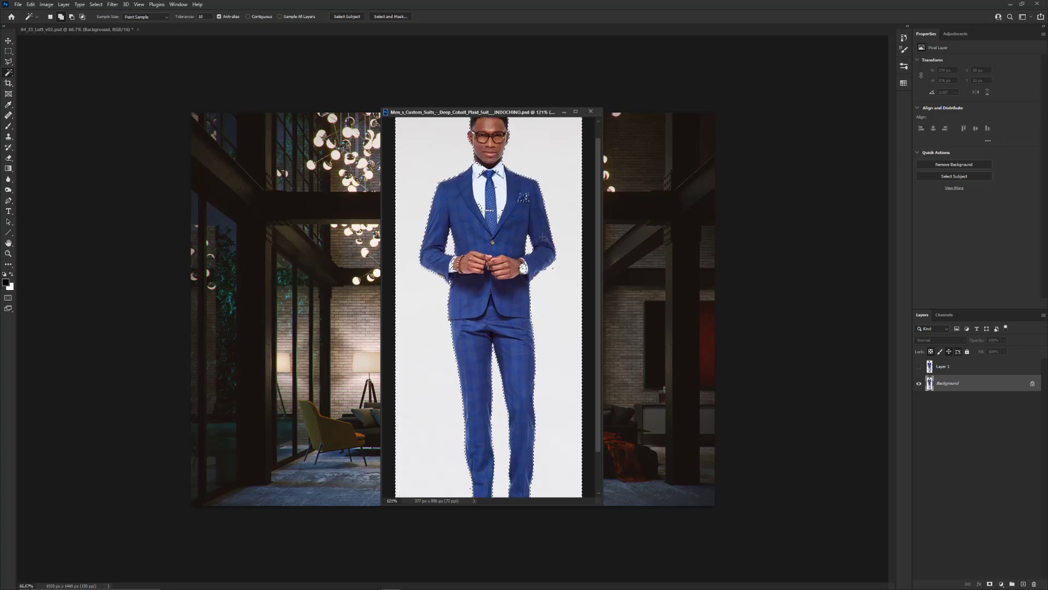
pyautogui.scroll(-3, 543, 238)
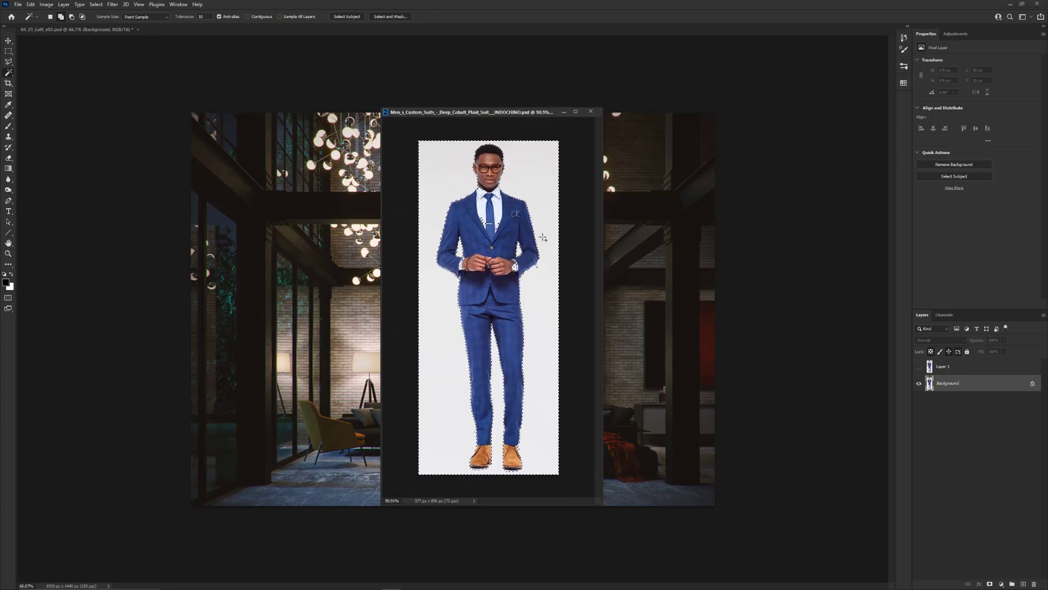
# Invert the backdrop selection and copy the selected man onto a new layer via Layer Via Copy
pyautogui.click(96, 5)
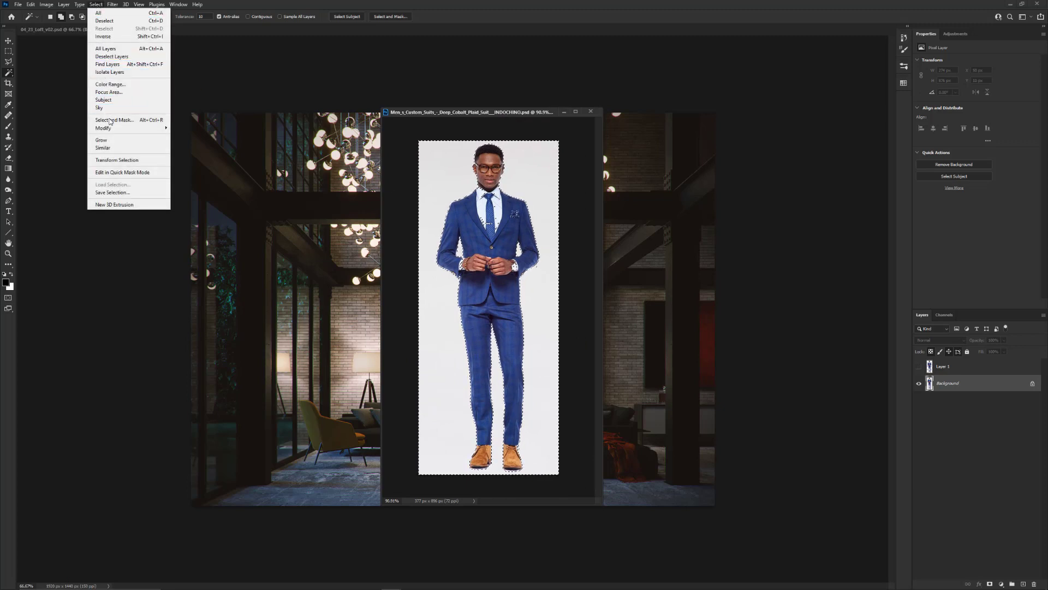
pyautogui.click(109, 36)
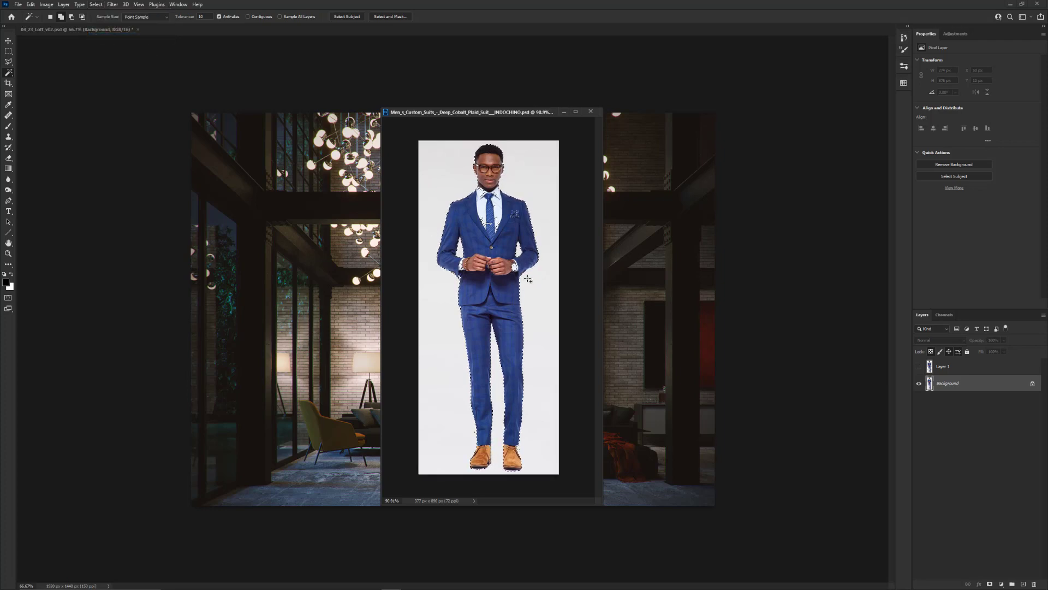
pyautogui.scroll(4, 454, 244)
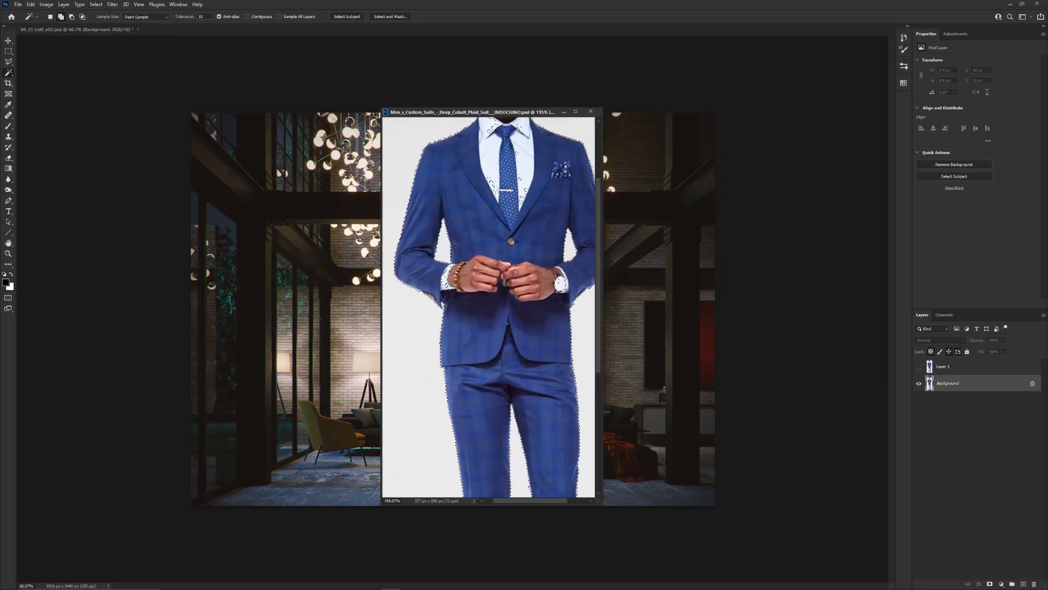
pyautogui.scroll(-4, 455, 244)
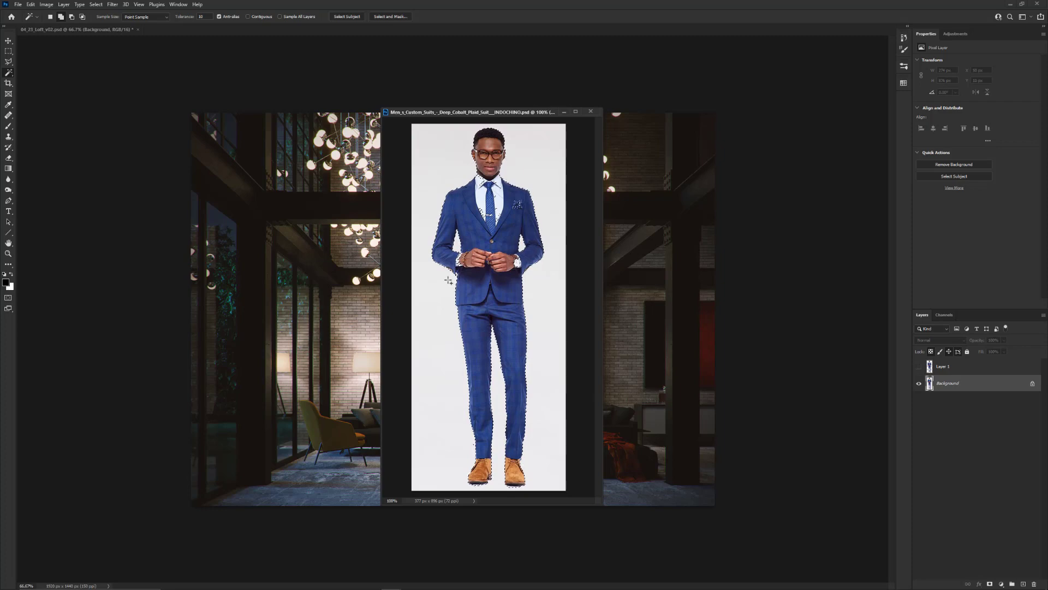
pyautogui.click(64, 5)
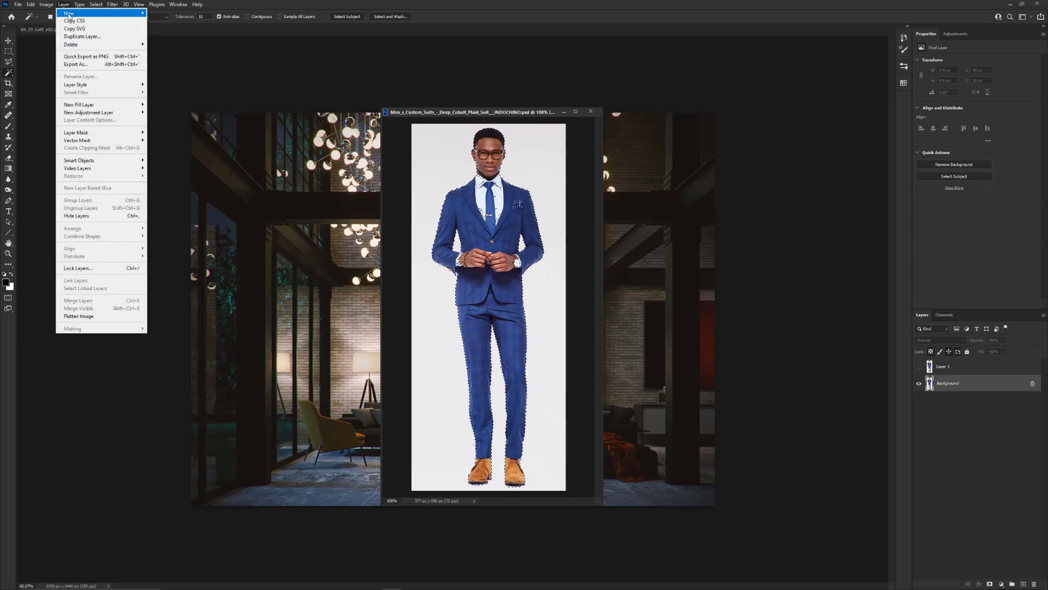
pyautogui.moveTo(68, 18)
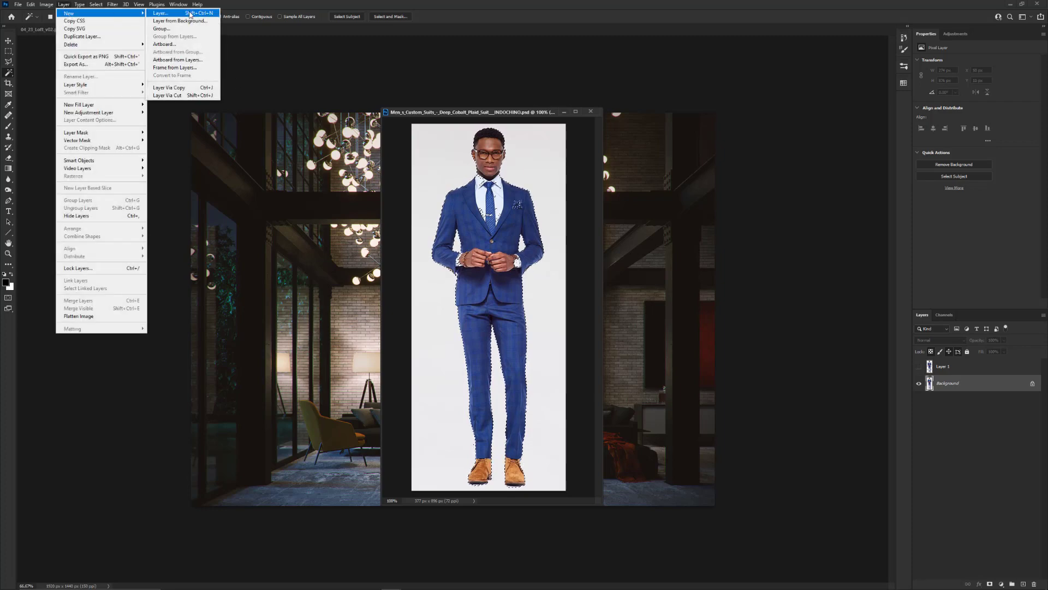
pyautogui.click(189, 89)
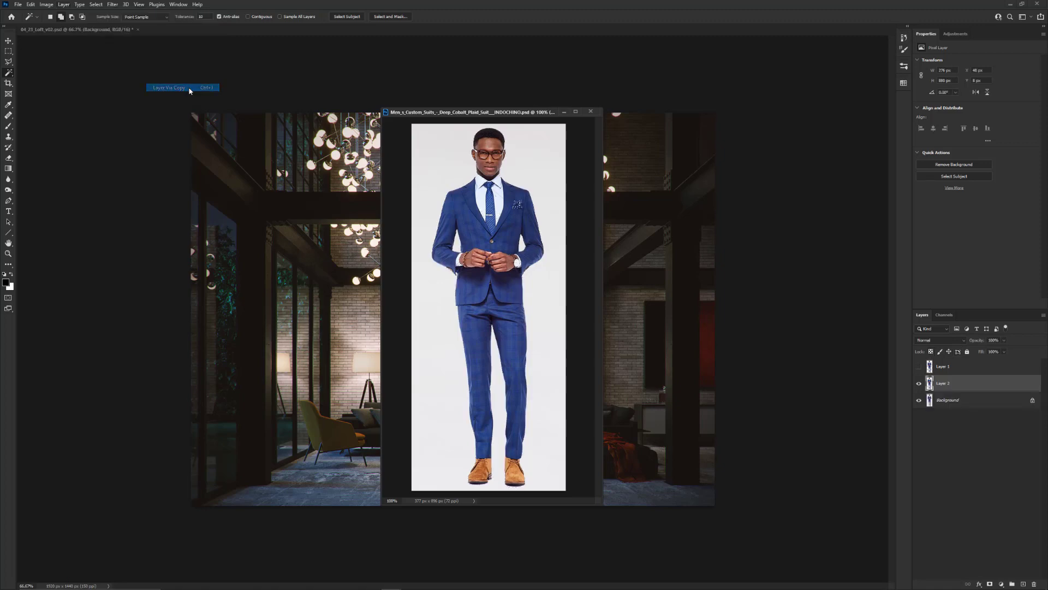
# Hide the Background layer and add a black-filled layer beneath the cutout to check its edges and holes
pyautogui.click(920, 401)
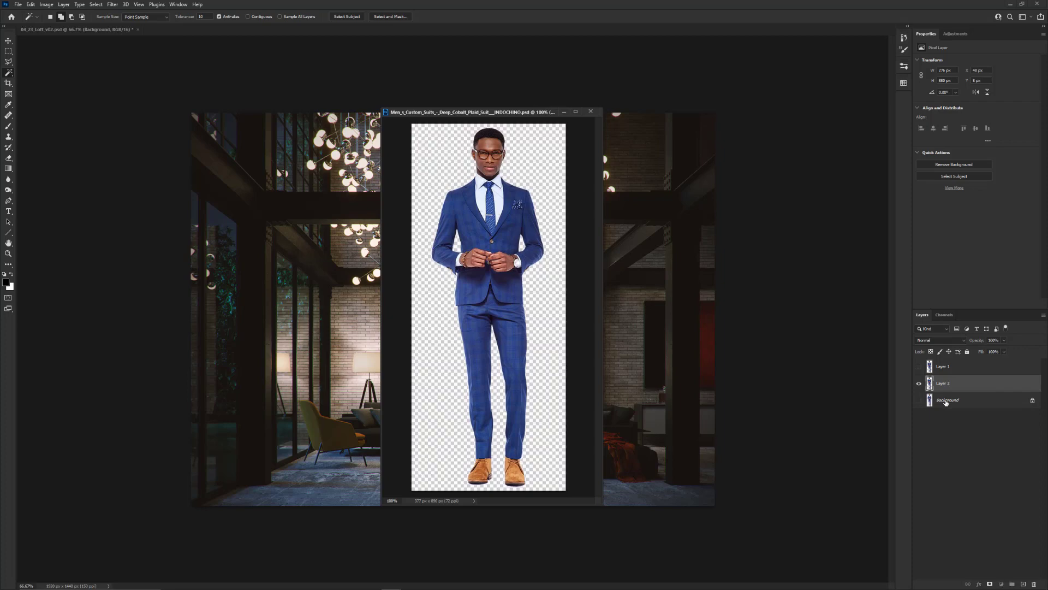
pyautogui.click(946, 402)
pyautogui.click(1023, 584)
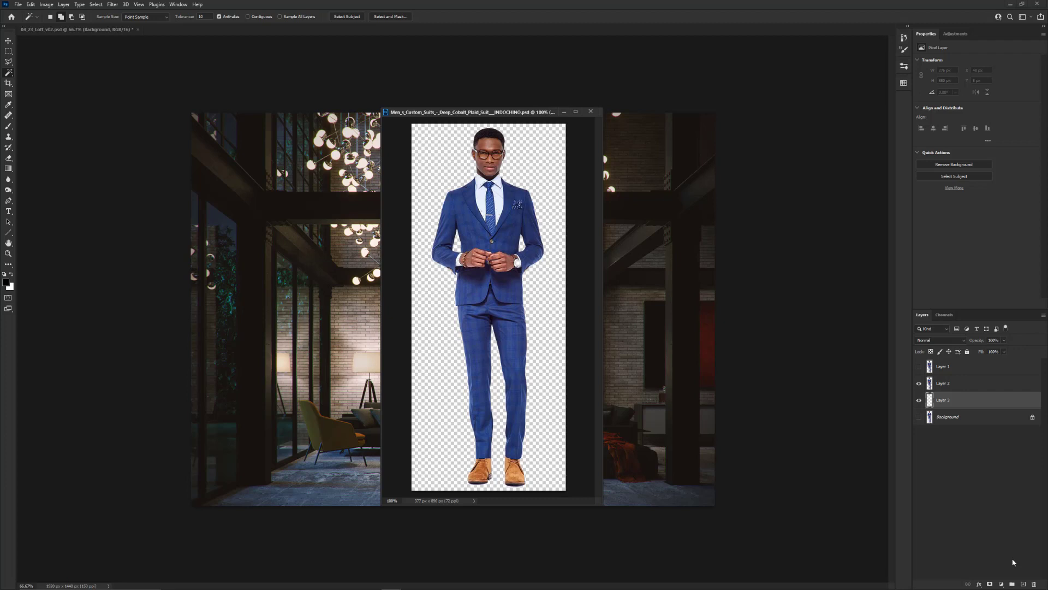
pyautogui.hotkey('alt', 'BackSpace')
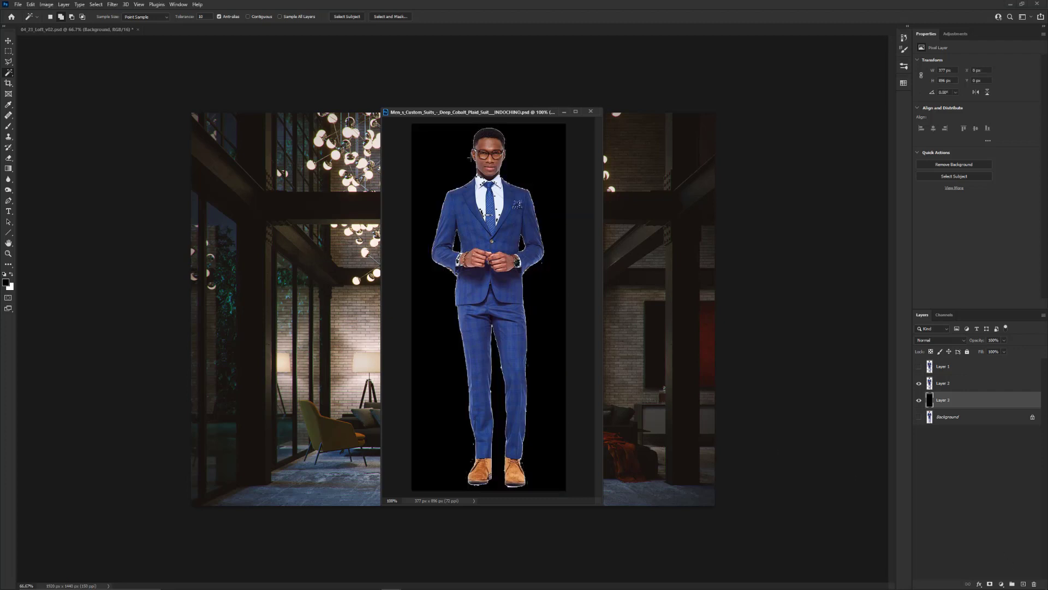
pyautogui.scroll(14, 463, 179)
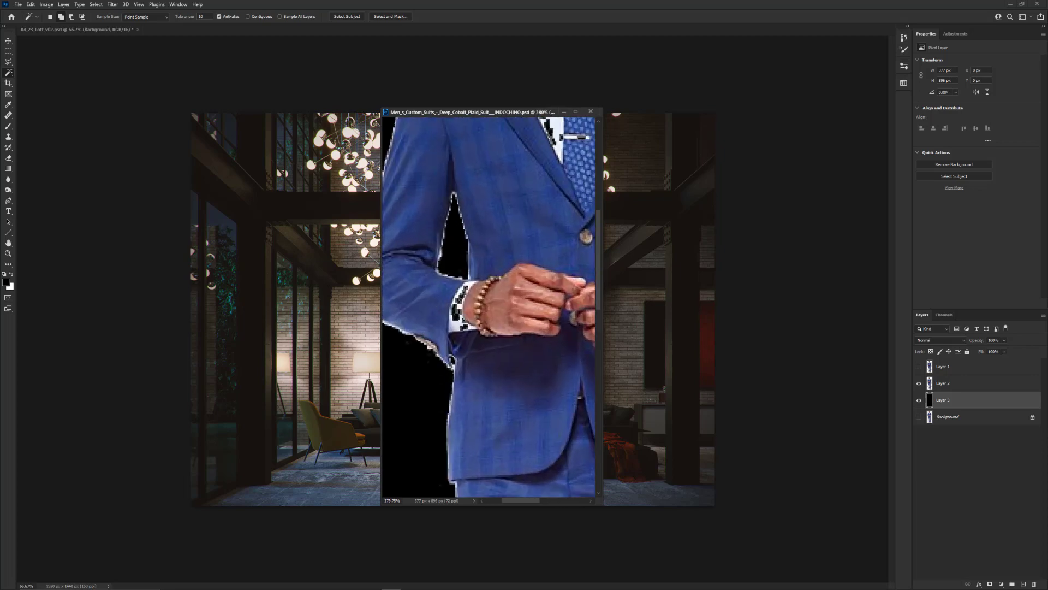
pyautogui.scroll(-7, 440, 195)
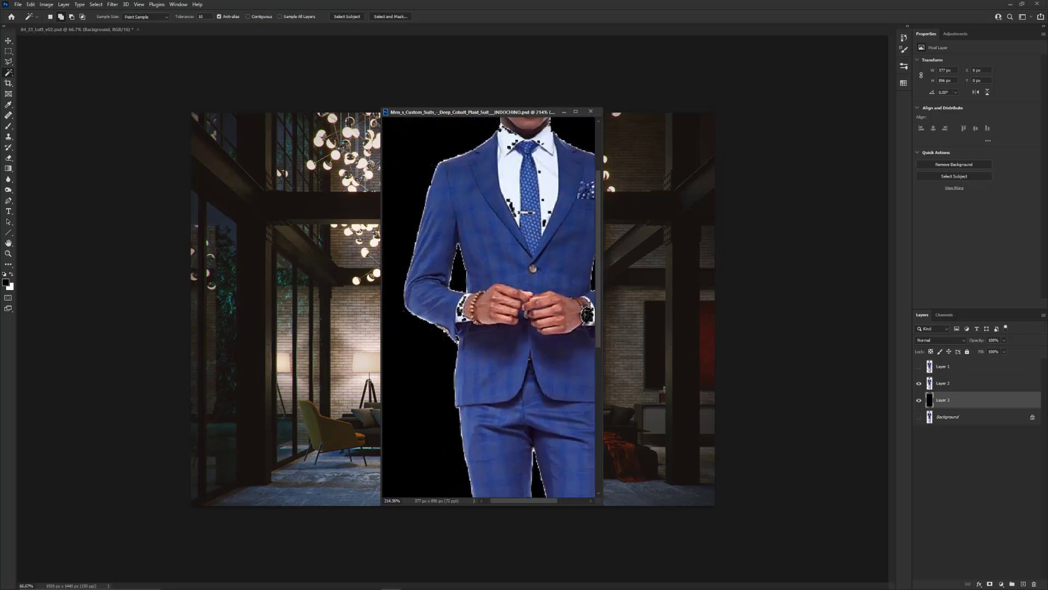
pyautogui.scroll(-6, 519, 264)
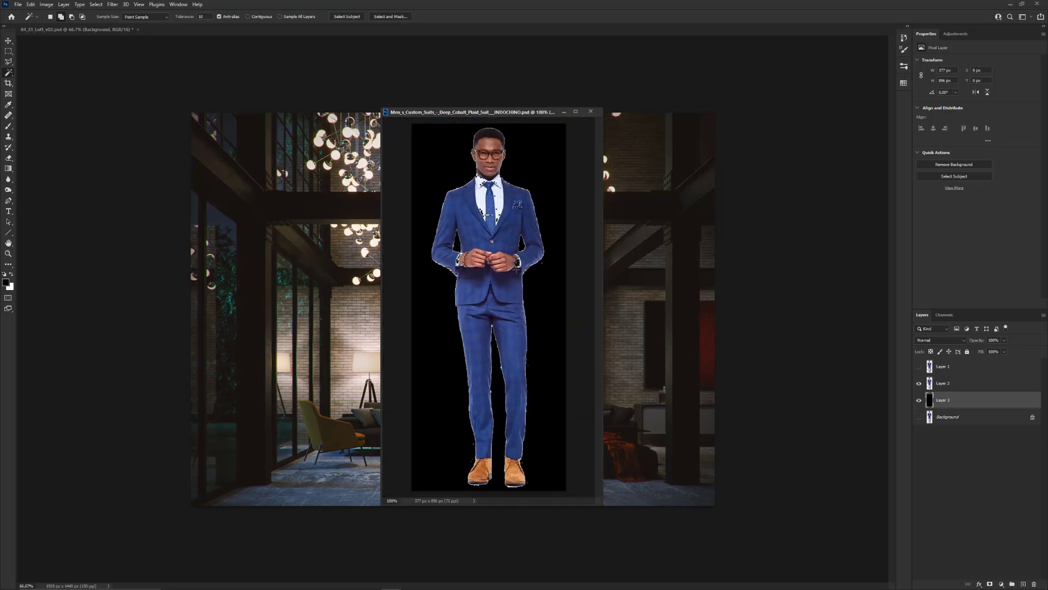
# Delete the cutout layer and the black layer, and show the Background layer again
pyautogui.keyDown('ctrl'); pyautogui.click(956, 386); pyautogui.keyUp('ctrl')
pyautogui.press('Delete')
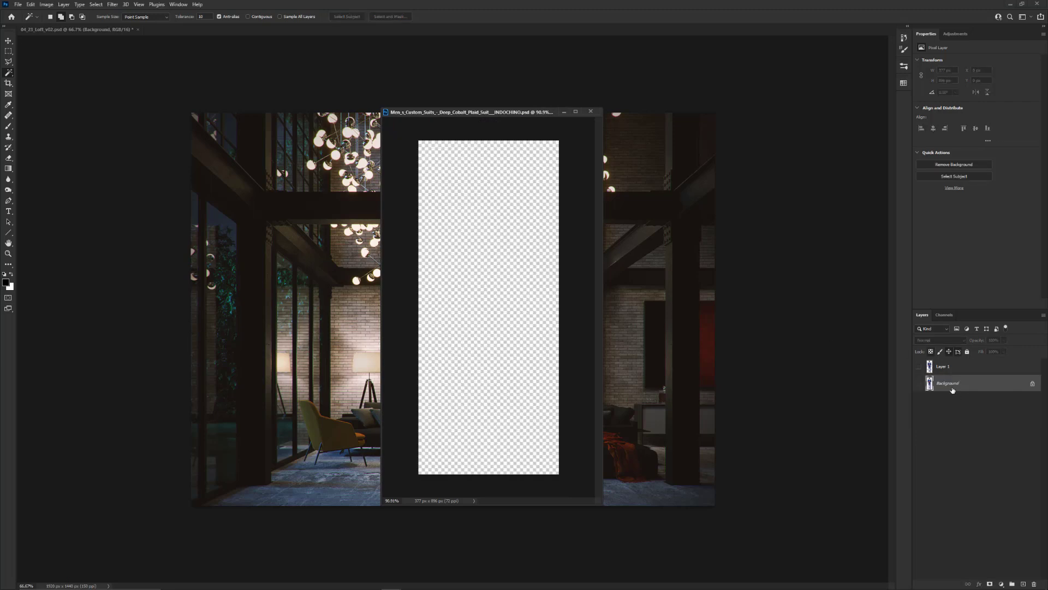
pyautogui.click(919, 383)
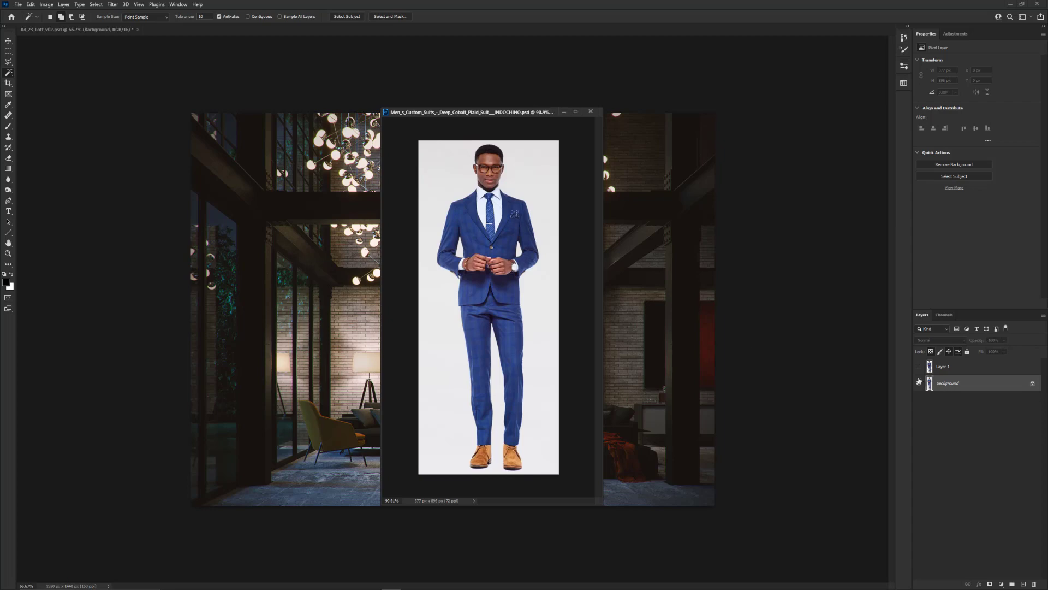
# Select the white backdrop with the Magic Wand and switch to Quick Mask mode to inspect gaps over the shirt
pyautogui.click(524, 189)
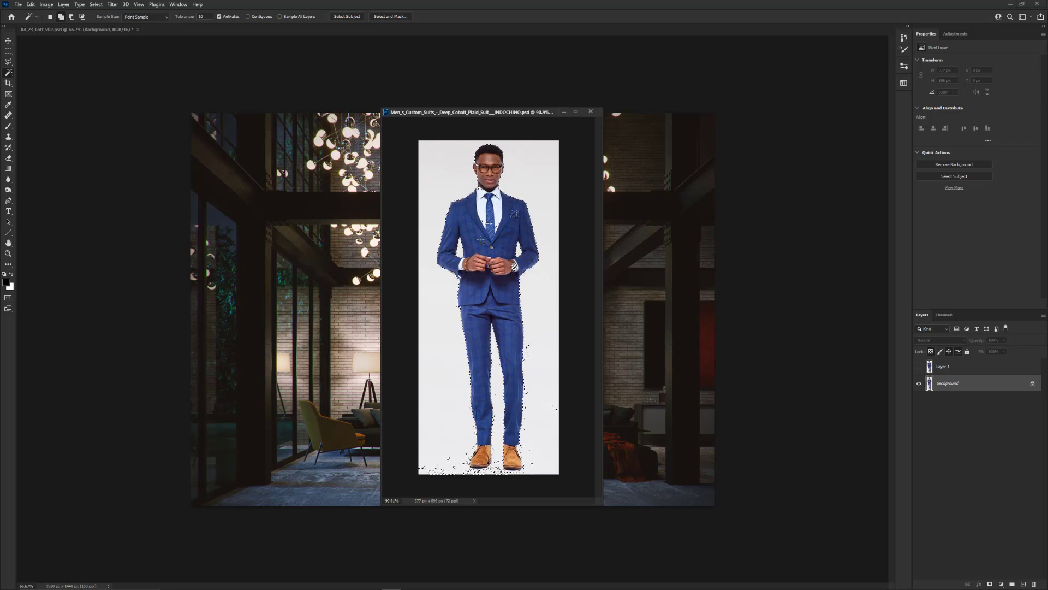
pyautogui.click(8, 299)
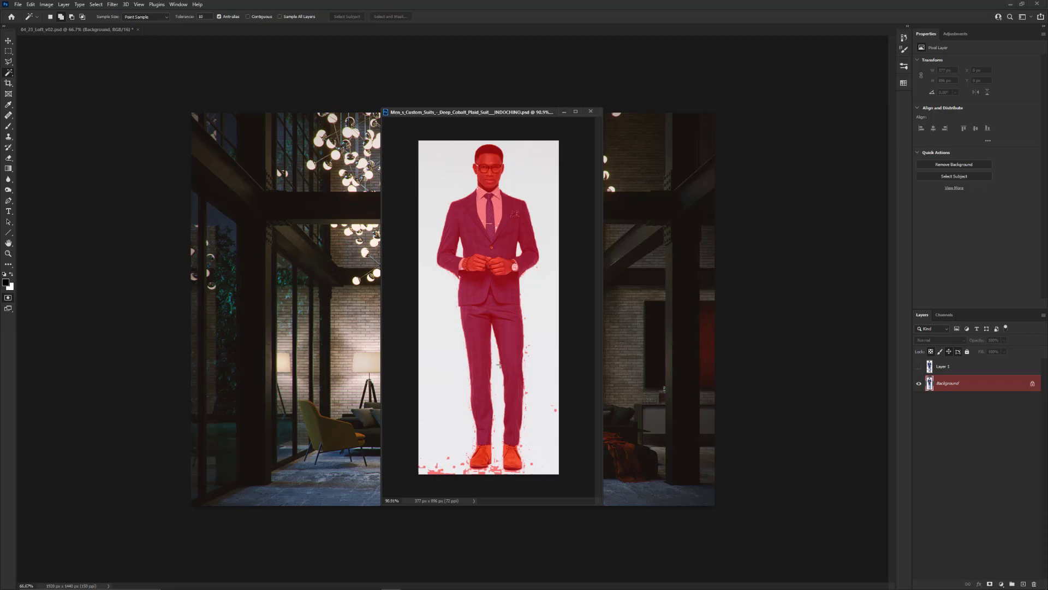
pyautogui.scroll(8, 485, 189)
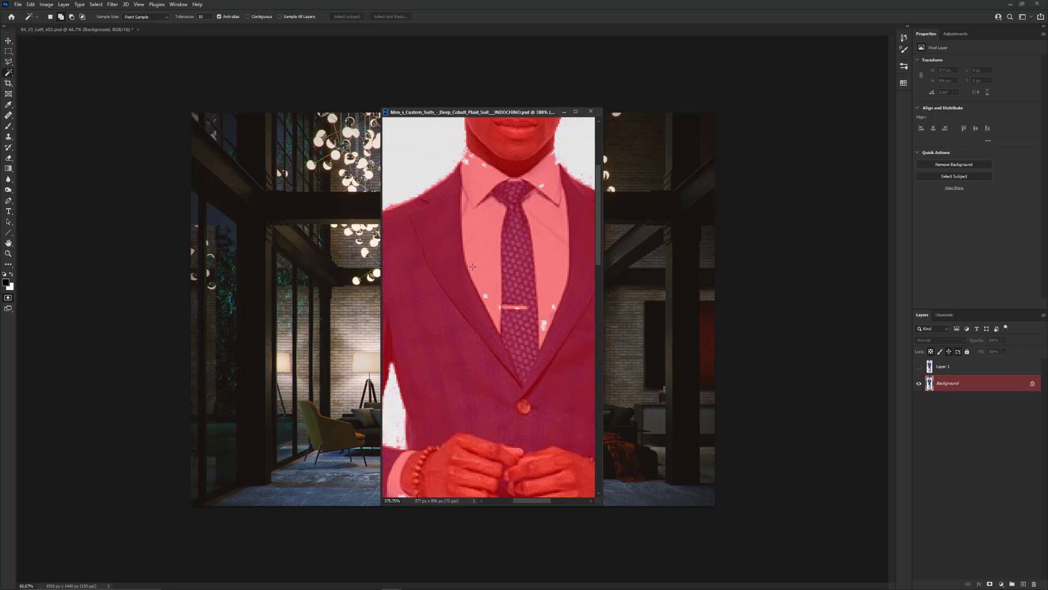
pyautogui.scroll(-2, 474, 265)
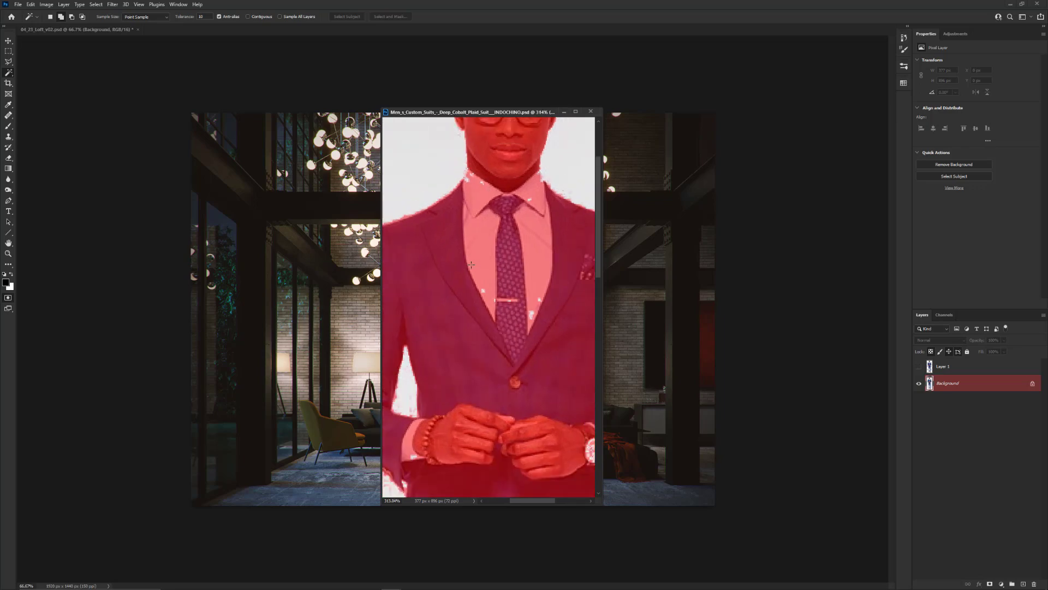
# Unmask a spot on the lapel and tie with a white brush, and paint it back in black, covering the lower shirt gaps
pyautogui.press('b')
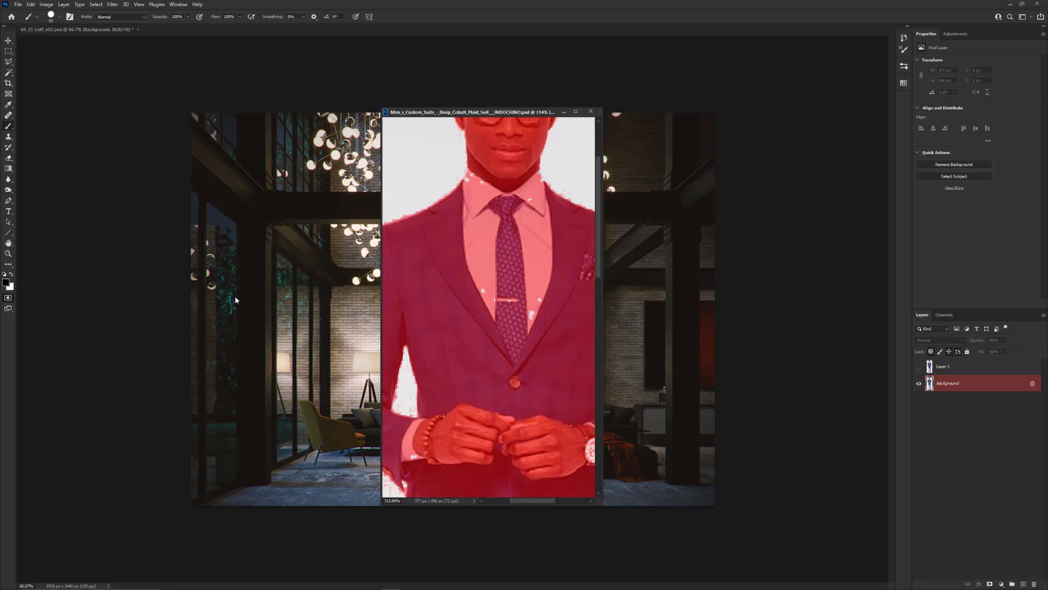
pyautogui.press('x')
pyautogui.click(482, 296)
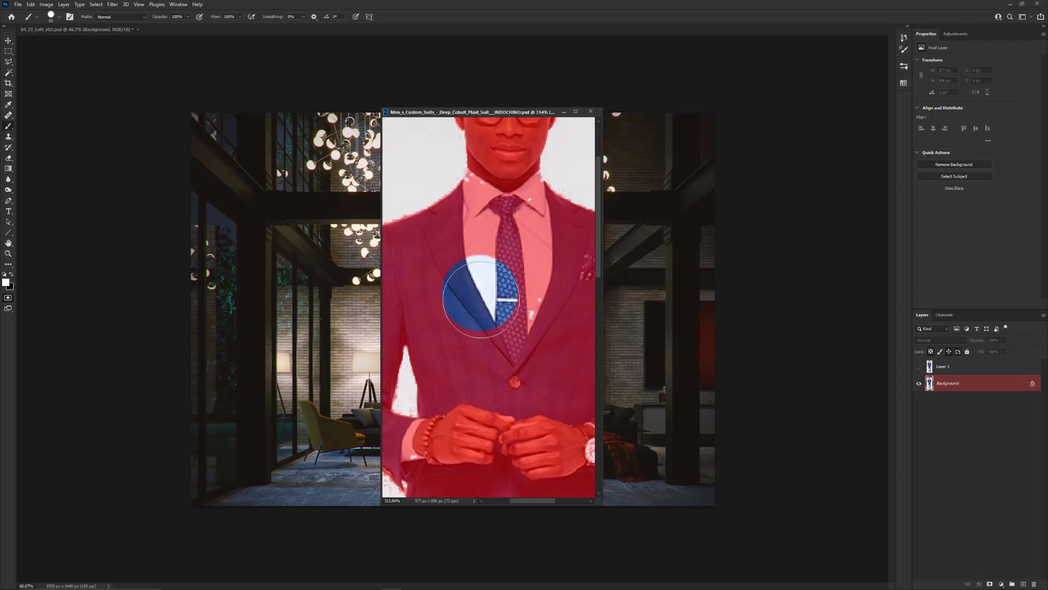
pyautogui.moveTo(482, 295)
pyautogui.mouseDown()
pyautogui.moveTo(483, 322)
pyautogui.moveTo(494, 300)
pyautogui.moveTo(497, 311)
pyautogui.moveTo(494, 280)
pyautogui.moveTo(492, 298)
pyautogui.moveTo(477, 272)
pyautogui.moveTo(476, 325)
pyautogui.moveTo(496, 348)
pyautogui.moveTo(518, 337)
pyautogui.moveTo(519, 279)
pyautogui.mouseUp()
pyautogui.press('x')
pyautogui.scroll(-1, 516, 292)
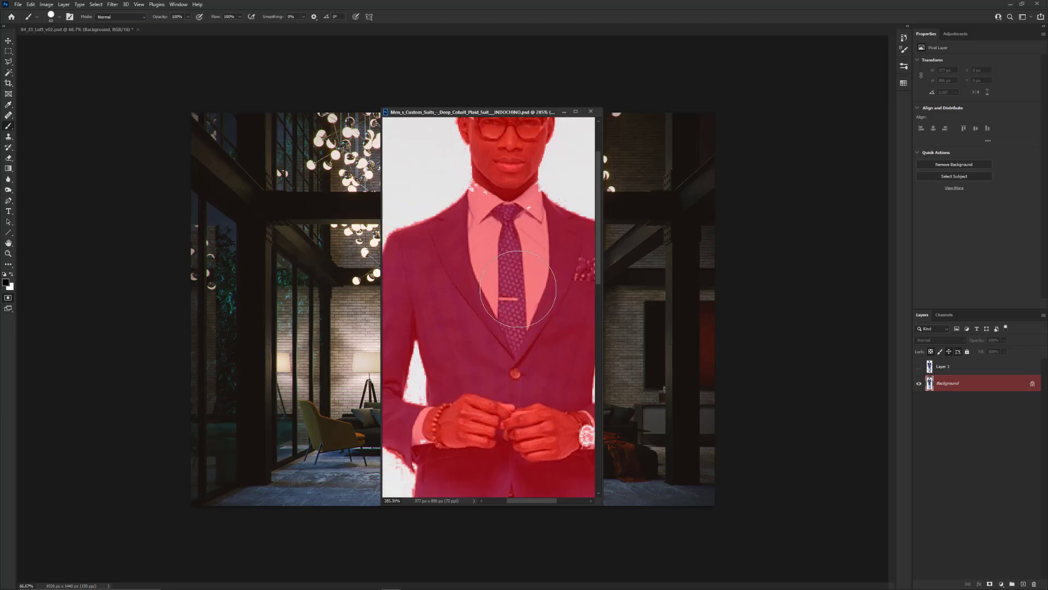
# Cover the remaining mask gaps along the shirt collar with a smaller black brush
pyautogui.scroll(5, 472, 183)
pyautogui.press('[')
pyautogui.press('[')
pyautogui.press('[')
pyautogui.press('[')
pyautogui.press('[')
pyautogui.press('[')
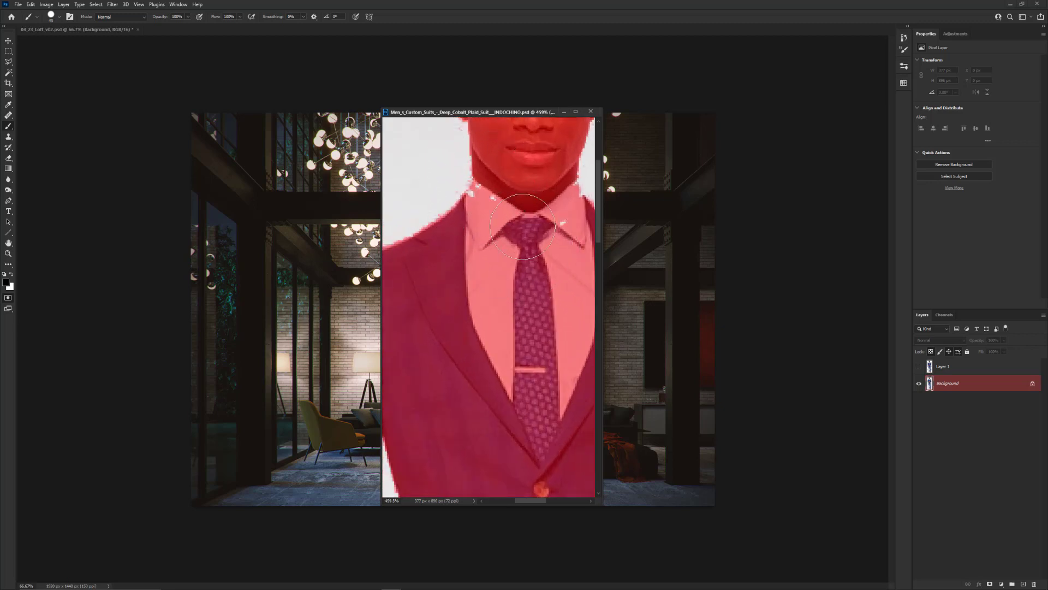
pyautogui.press('[')
pyautogui.press('[')
pyautogui.rightClick(489, 253)
pyautogui.click(446, 324)
pyautogui.moveTo(567, 228); pyautogui.dragTo(562, 228)
# Remove the stray mask specks around the man's head and hair with a white brush
pyautogui.moveTo(528, 173)
pyautogui.mouseDown()
pyautogui.moveTo(469, 333)
pyautogui.moveTo(508, 384)
pyautogui.mouseUp()
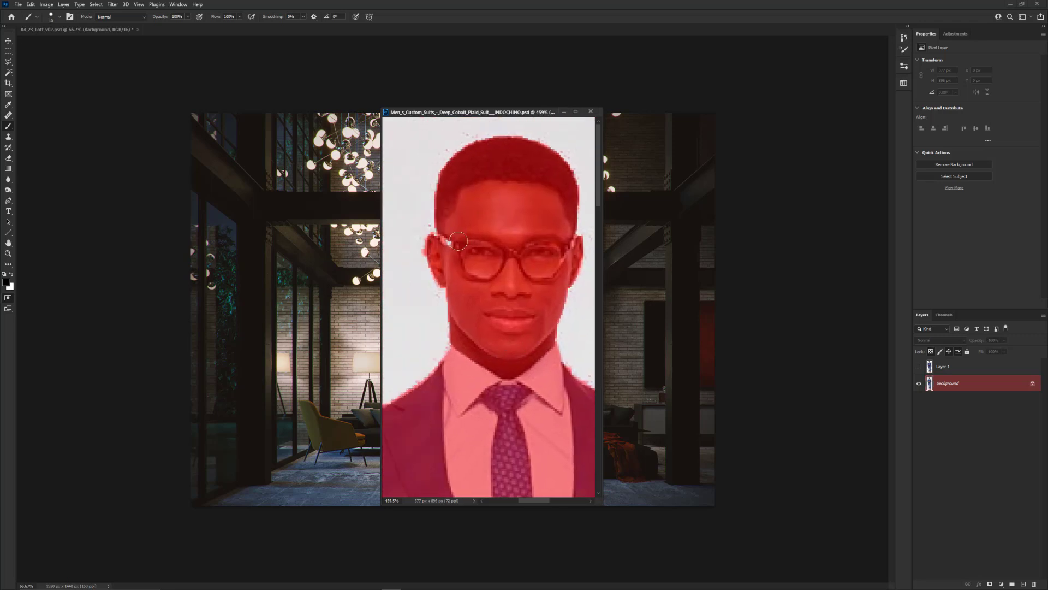
pyautogui.scroll(2, 478, 164)
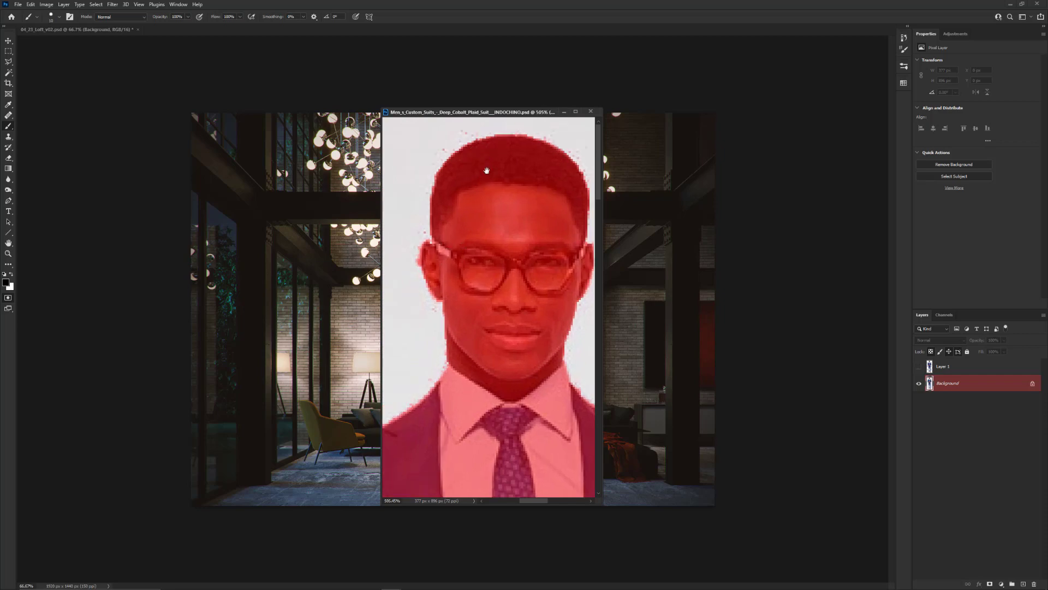
pyautogui.moveTo(481, 175); pyautogui.dragTo(483, 175)
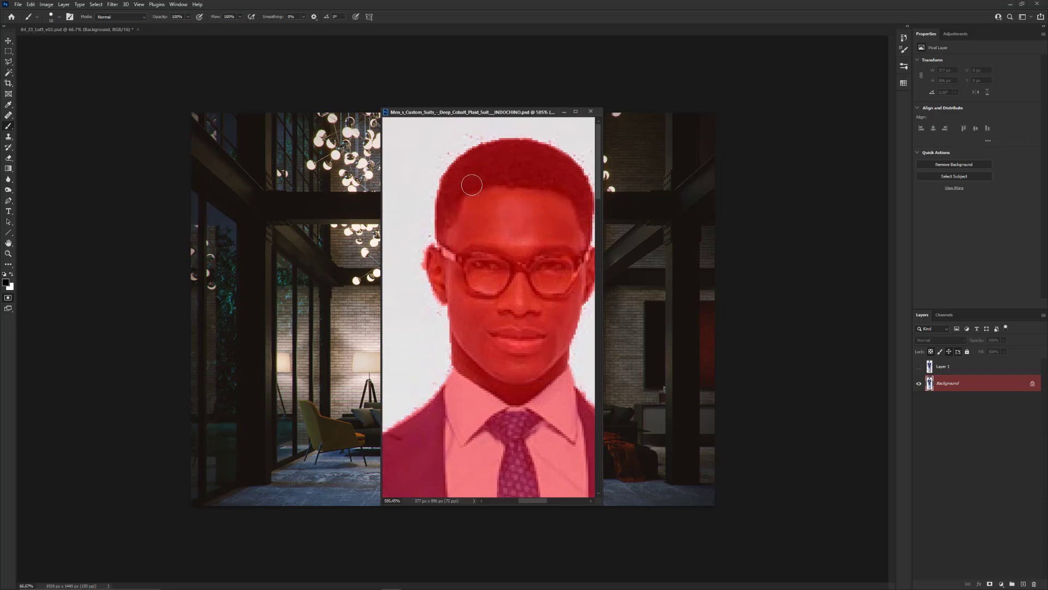
pyautogui.press('x')
pyautogui.moveTo(476, 135); pyautogui.dragTo(465, 137)
# Clean the outer mask edge along the shoulder and sleeve beside the white backdrop with the white brush
pyautogui.moveTo(418, 327)
pyautogui.mouseDown()
pyautogui.moveTo(448, 246)
pyautogui.moveTo(510, 152)
pyautogui.mouseUp()
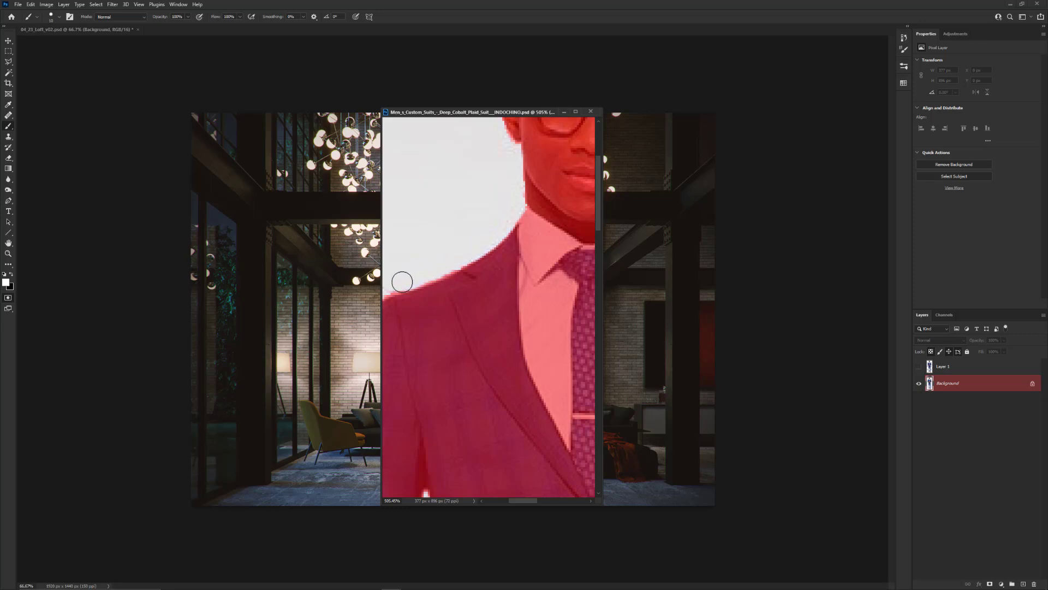
pyautogui.moveTo(440, 270)
pyautogui.mouseDown()
pyautogui.moveTo(474, 239)
pyautogui.moveTo(495, 197)
pyautogui.moveTo(517, 208)
pyautogui.moveTo(528, 173)
pyautogui.moveTo(483, 192)
pyautogui.moveTo(462, 175)
pyautogui.moveTo(421, 197)
pyautogui.mouseUp()
pyautogui.press('x')
pyautogui.press('x')
pyautogui.scroll(-4, 503, 218)
pyautogui.scroll(-1, 504, 218)
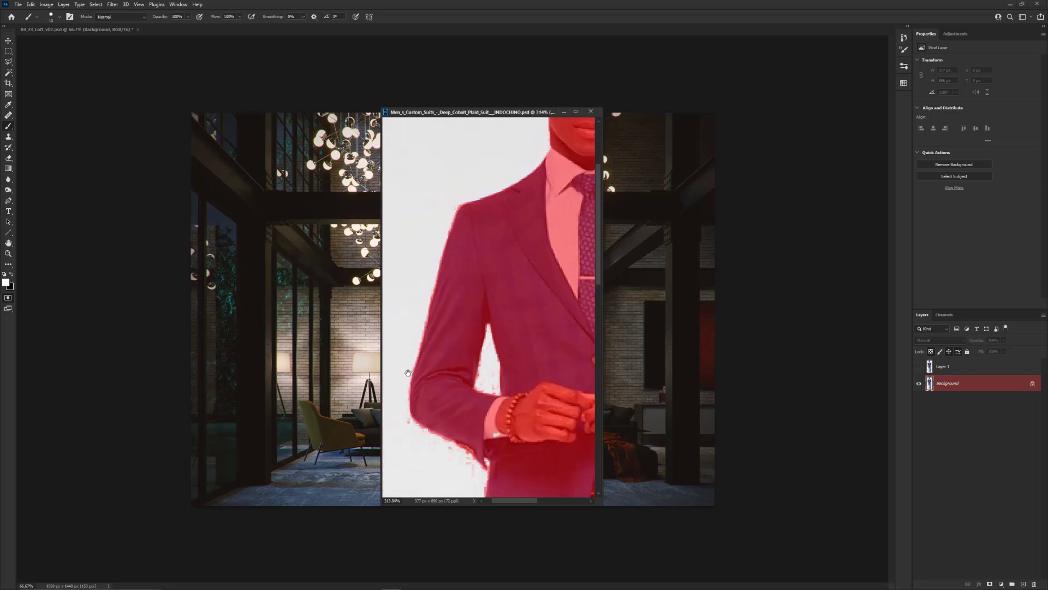
pyautogui.moveTo(408, 372); pyautogui.dragTo(437, 296)
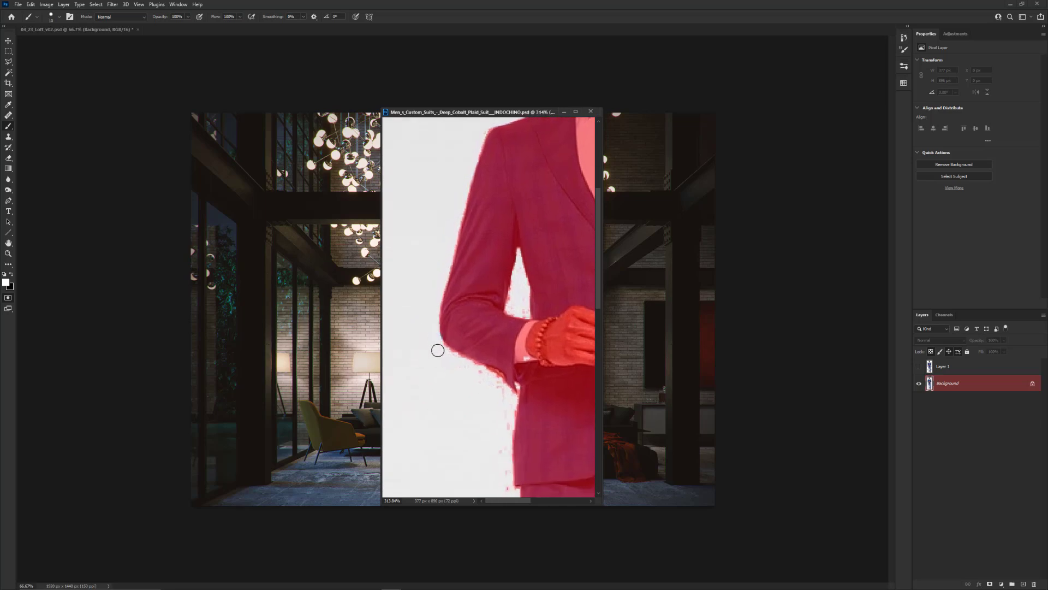
# Exit Quick Mask mode and inspect the selection outline around the whole figure, including the shoes
pyautogui.press('q')
pyautogui.scroll(-3, 451, 363)
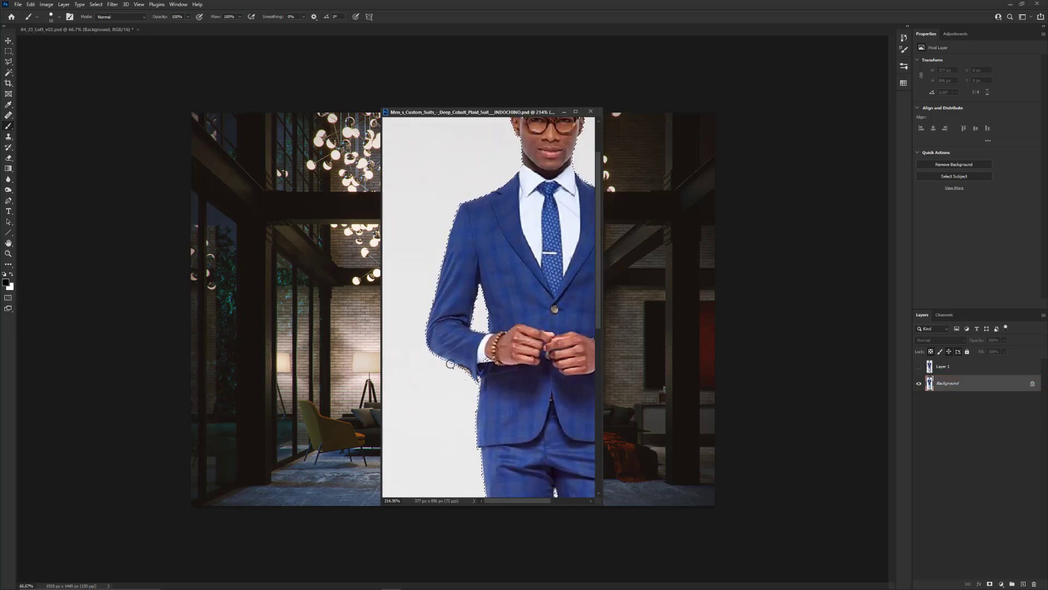
pyautogui.scroll(-2, 450, 363)
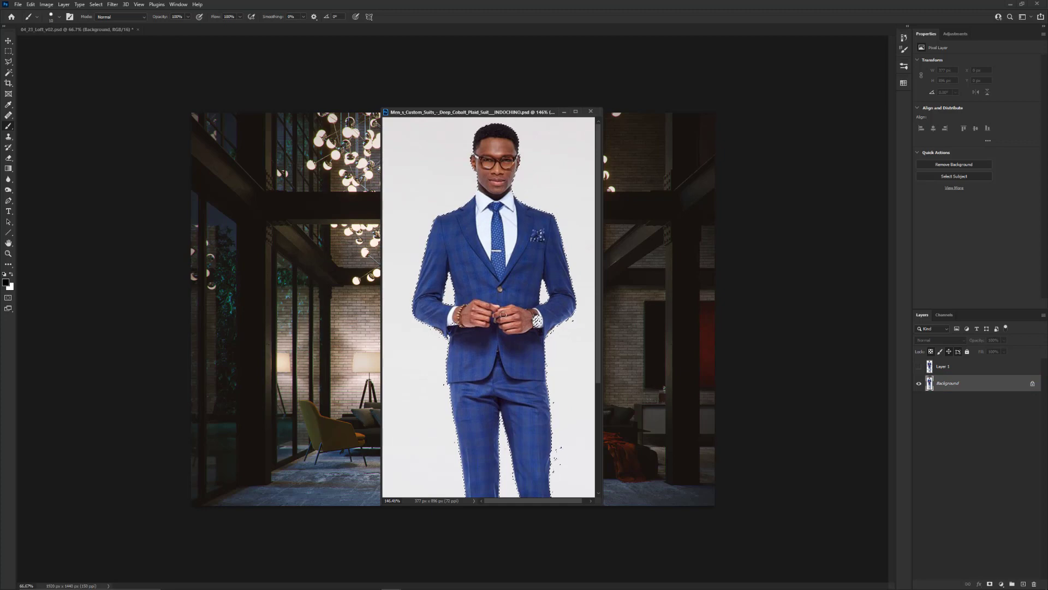
pyautogui.scroll(-2, 503, 314)
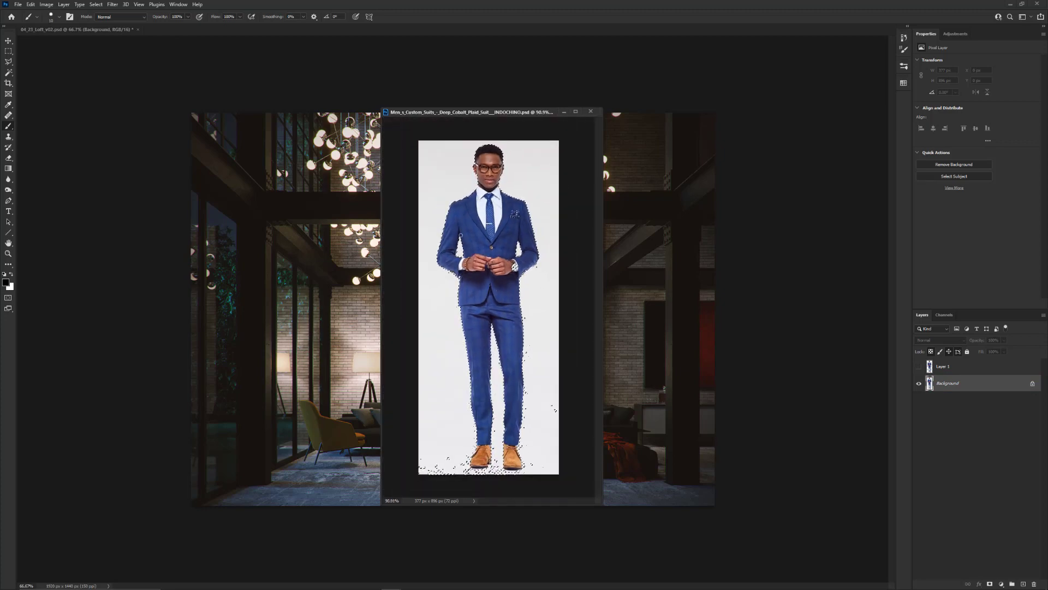
pyautogui.scroll(2, 489, 141)
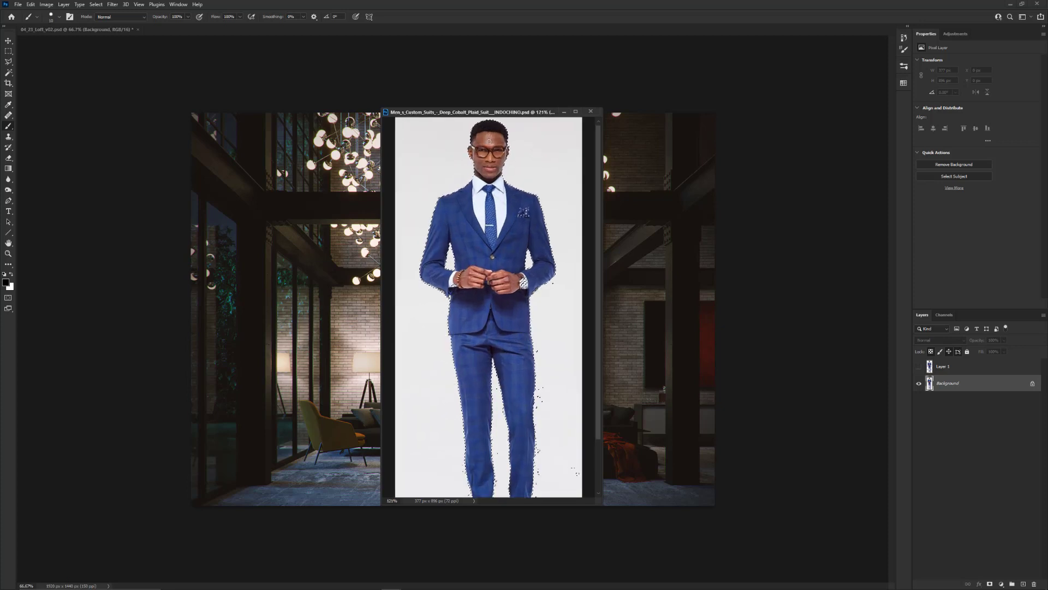
# Return to Quick Mask mode and unmask the head, face and neck down to the collar with a white brush
pyautogui.press('q')
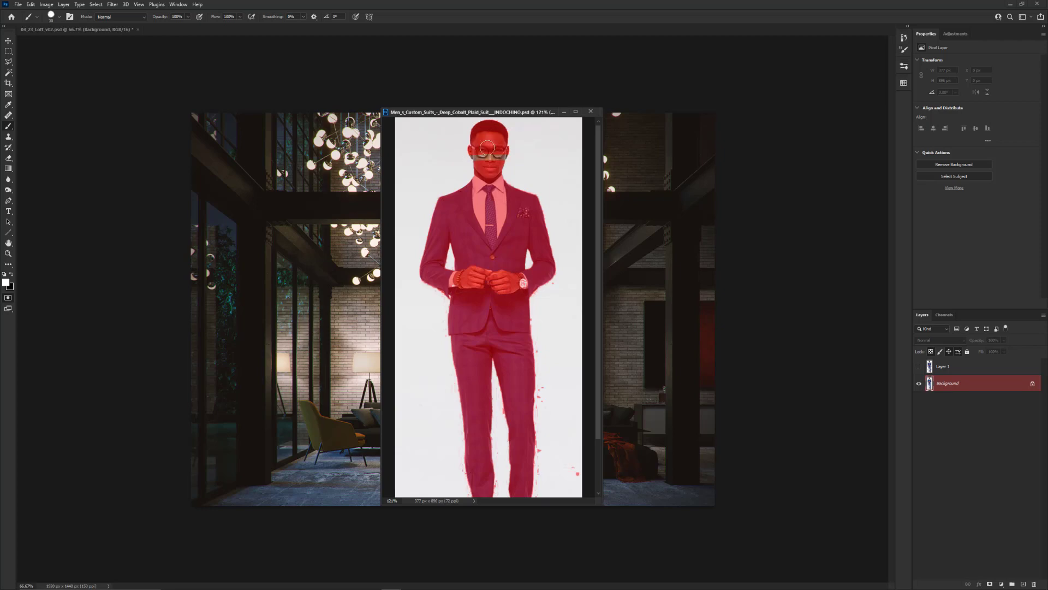
pyautogui.moveTo(499, 131)
pyautogui.mouseDown()
pyautogui.moveTo(454, 129)
pyautogui.moveTo(472, 160)
pyautogui.moveTo(498, 146)
pyautogui.moveTo(518, 159)
pyautogui.mouseUp()
pyautogui.scroll(3, 481, 156)
pyautogui.scroll(5, 481, 155)
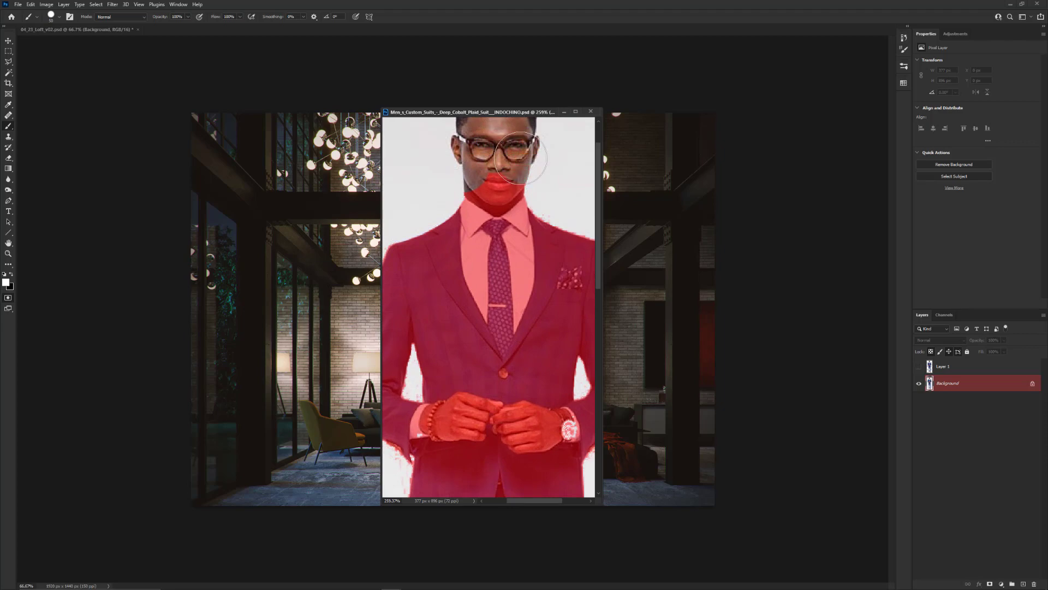
pyautogui.scroll(4, 497, 176)
pyautogui.scroll(3, 497, 176)
pyautogui.press('[')
pyautogui.press('[')
pyautogui.press('[')
pyautogui.press('[')
pyautogui.press('[')
pyautogui.press('[')
pyautogui.press('[')
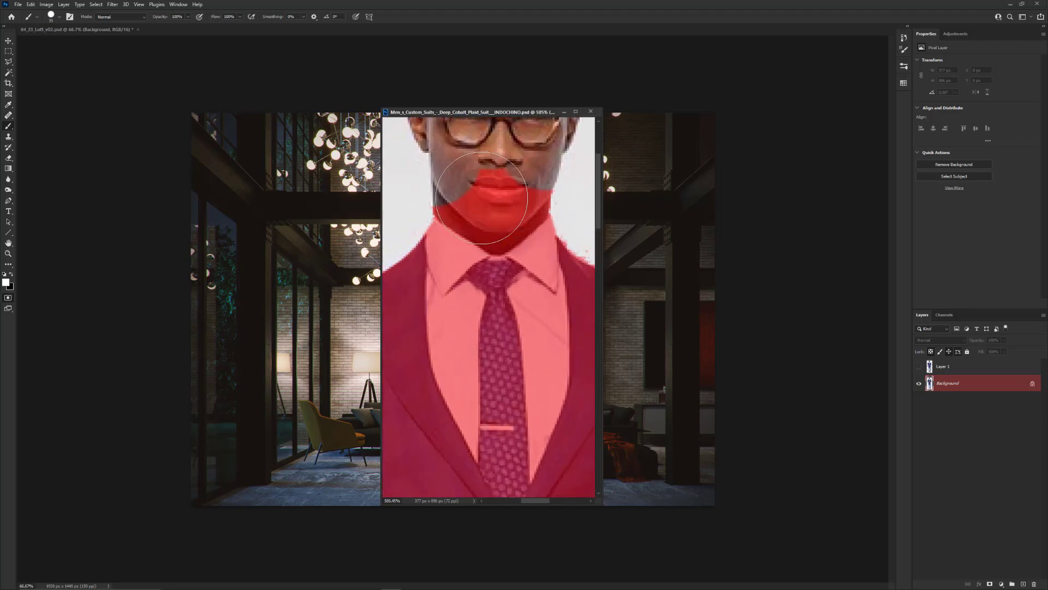
pyautogui.moveTo(451, 199)
pyautogui.mouseDown()
pyautogui.moveTo(456, 218)
pyautogui.moveTo(498, 238)
pyautogui.moveTo(543, 191)
pyautogui.moveTo(480, 194)
pyautogui.moveTo(496, 210)
pyautogui.mouseUp()
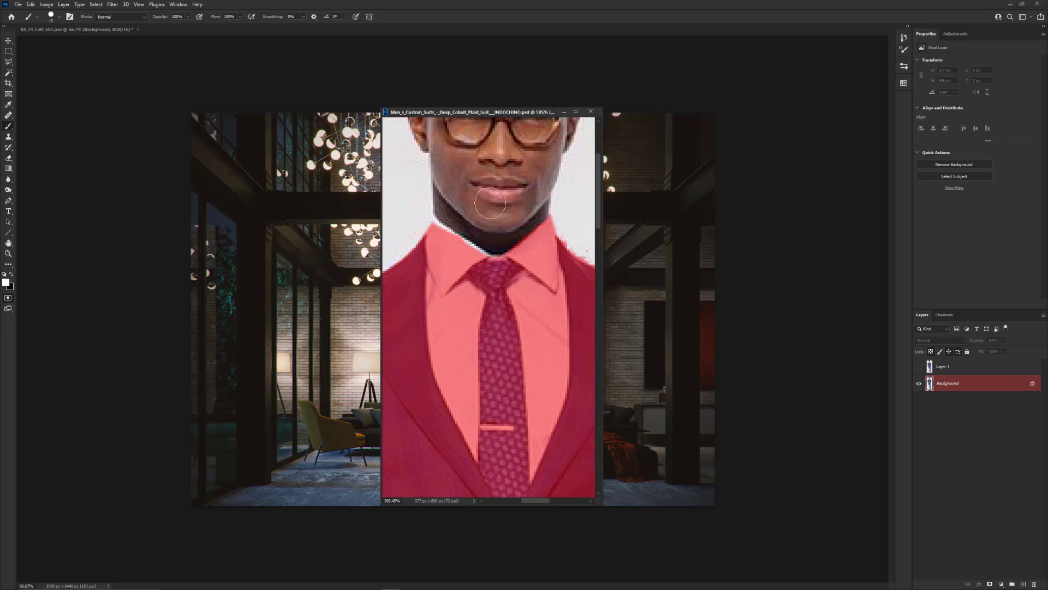
# Restore the mask along the upper edge of the shirt collar with a small black brush
pyautogui.press('x')
pyautogui.press('x')
pyautogui.press('x')
pyautogui.press('x')
pyautogui.press('x')
pyautogui.press('x')
pyautogui.moveTo(431, 247)
pyautogui.mouseDown()
pyautogui.moveTo(444, 233)
pyautogui.moveTo(444, 244)
pyautogui.mouseUp()
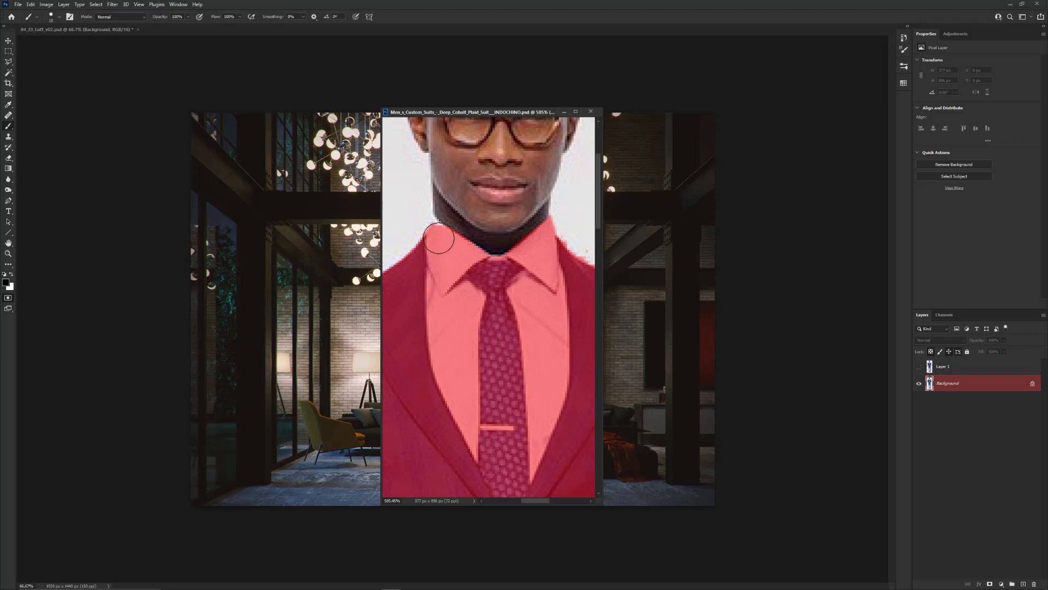
pyautogui.press('[')
pyautogui.press('[')
pyautogui.press('[')
# Exit Quick Mask mode to check the selection around the collar and the rest of the body
pyautogui.press('q')
pyautogui.scroll(-6, 458, 254)
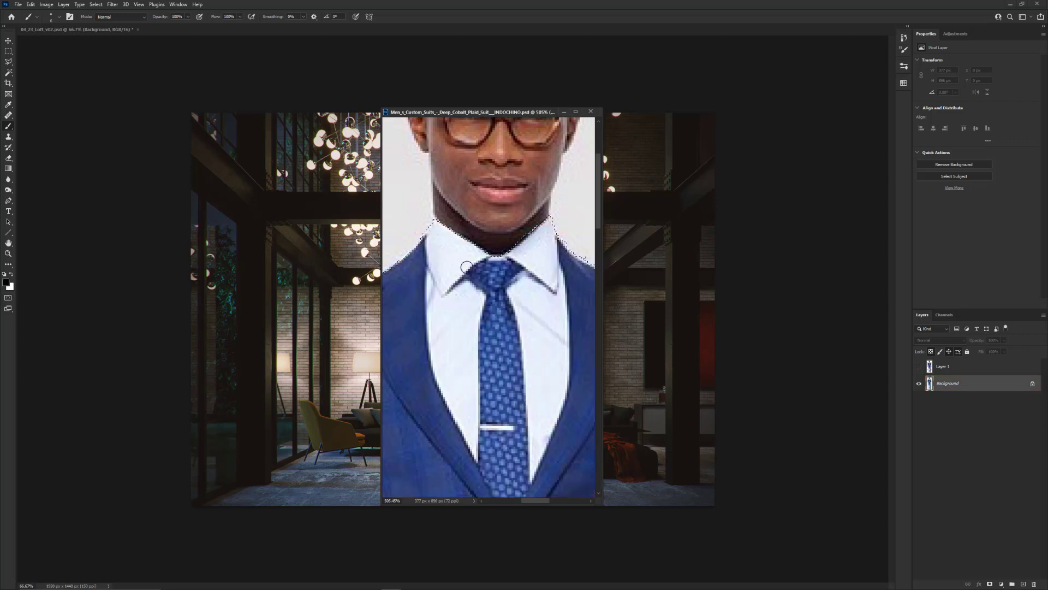
pyautogui.scroll(-1, 466, 269)
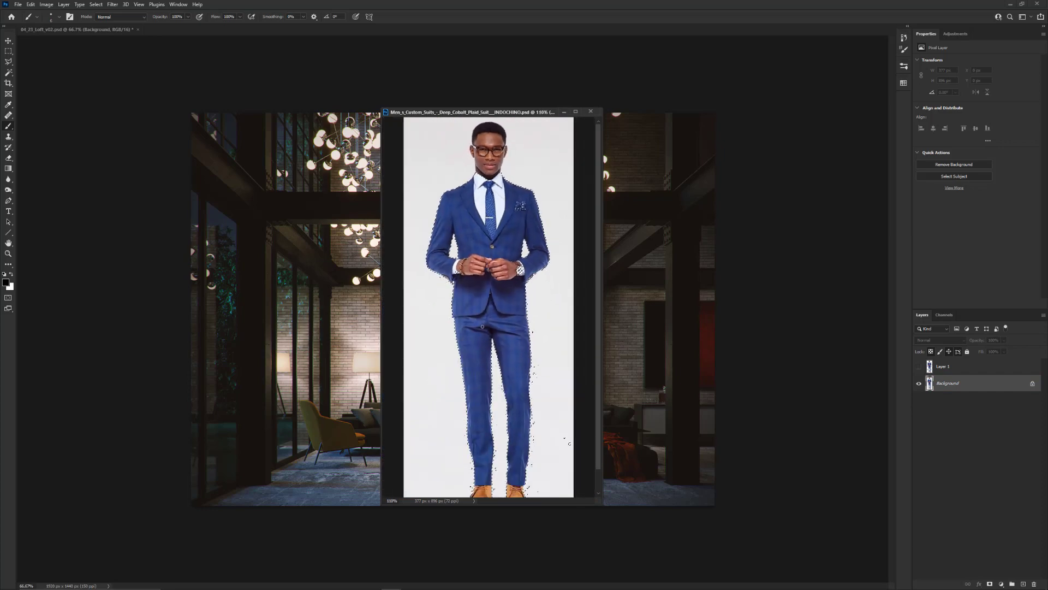
pyautogui.scroll(-2, 466, 269)
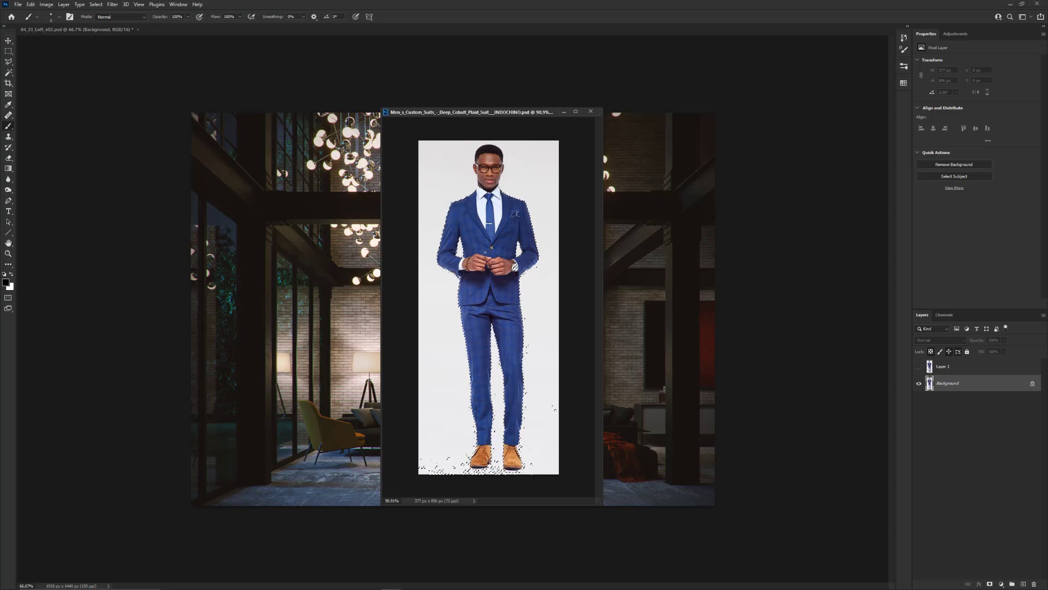
pyautogui.scroll(2, 495, 227)
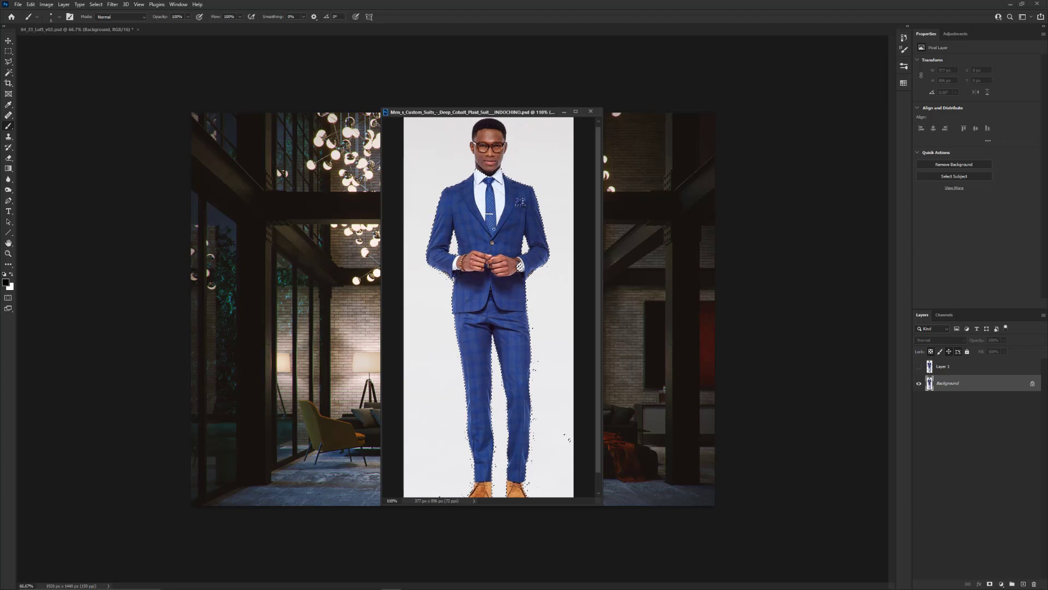
pyautogui.scroll(-1, 495, 227)
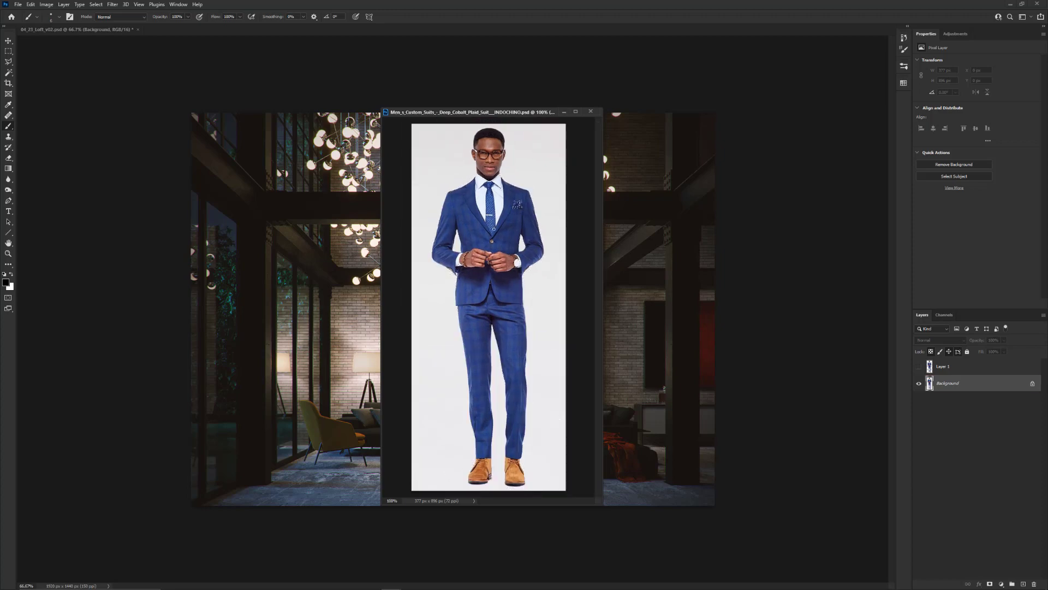
# In Quick Mask mode, clear the stray specks on the floor and beside the legs with a larger white brush
pyautogui.press('q')
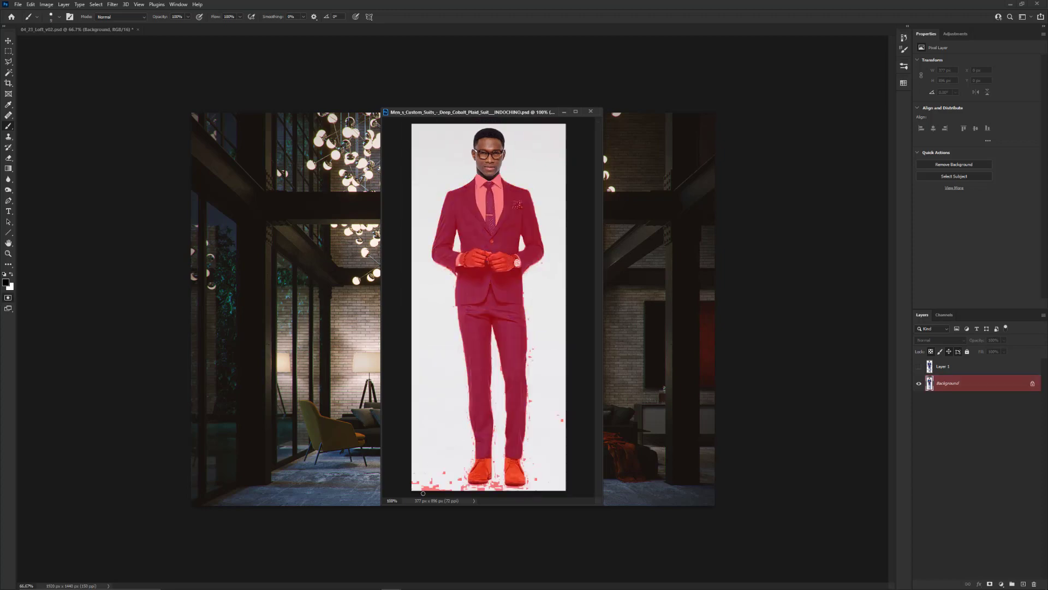
pyautogui.press(']')
pyautogui.press(']')
pyautogui.press(']')
pyautogui.press(']')
pyautogui.press(']')
pyautogui.press(']')
pyautogui.press(']')
pyautogui.press(']')
pyautogui.press(']')
pyautogui.press(']')
pyautogui.press(']')
pyautogui.press('[')
pyautogui.press('[')
pyautogui.press('[')
pyautogui.press('[')
pyautogui.press('[')
pyautogui.press('[')
pyautogui.press('[')
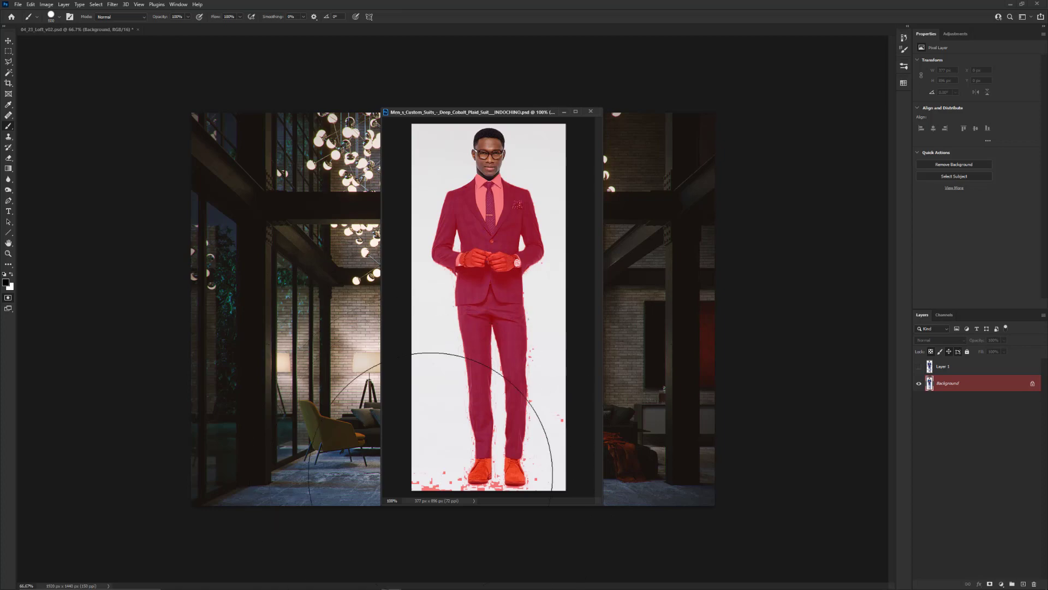
pyautogui.press('[')
pyautogui.press('[')
pyautogui.press('[')
pyautogui.press('[')
pyautogui.click(435, 471)
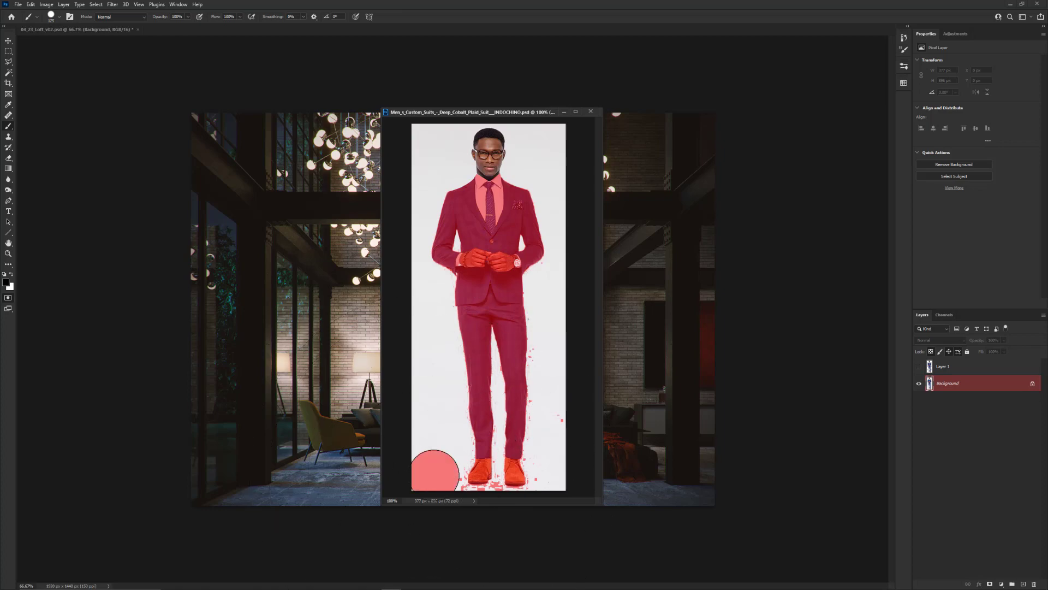
pyautogui.hotkey('ctrl', 'z')
pyautogui.press('x')
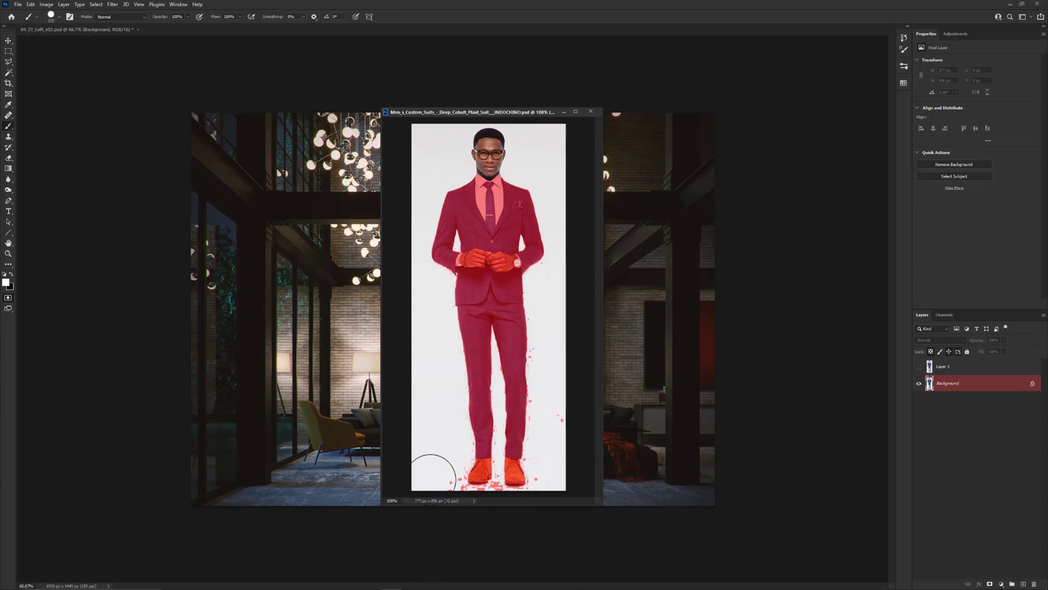
pyautogui.click(439, 477)
pyautogui.moveTo(557, 418)
pyautogui.mouseDown()
pyautogui.moveTo(561, 343)
pyautogui.moveTo(552, 466)
pyautogui.mouseUp()
# Exit Quick Mask mode and copy the selected suited body without the head to a new layer using Layer Via Copy
pyautogui.press('q')
pyautogui.press('x')
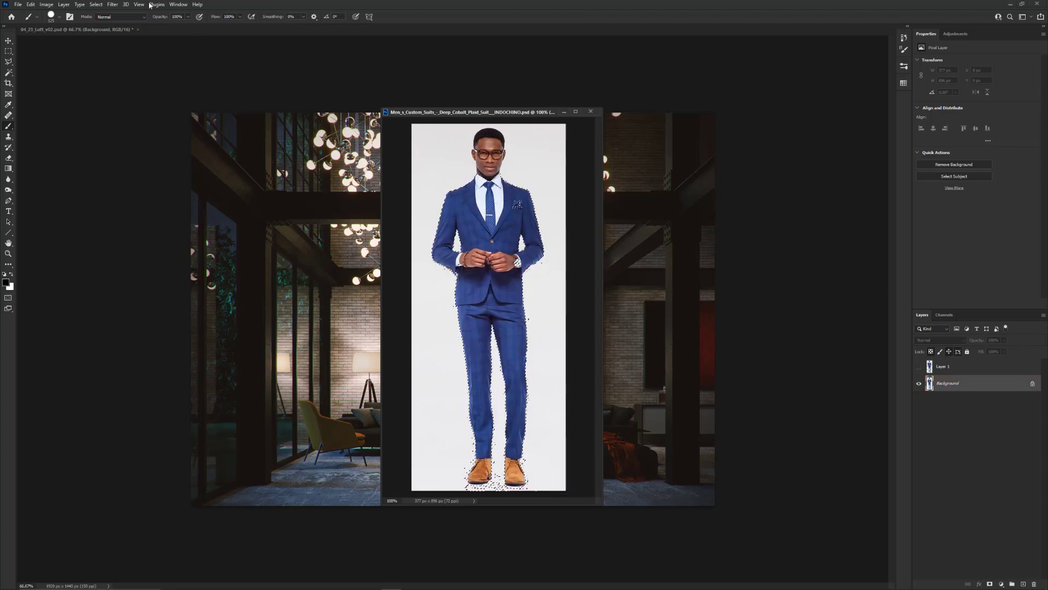
pyautogui.click(64, 5)
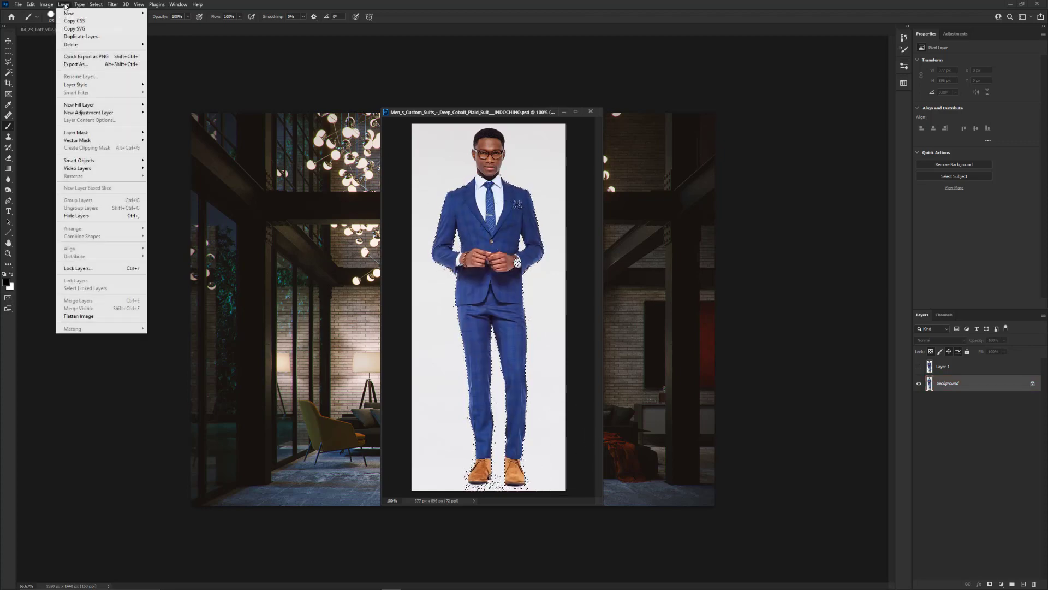
pyautogui.moveTo(71, 14)
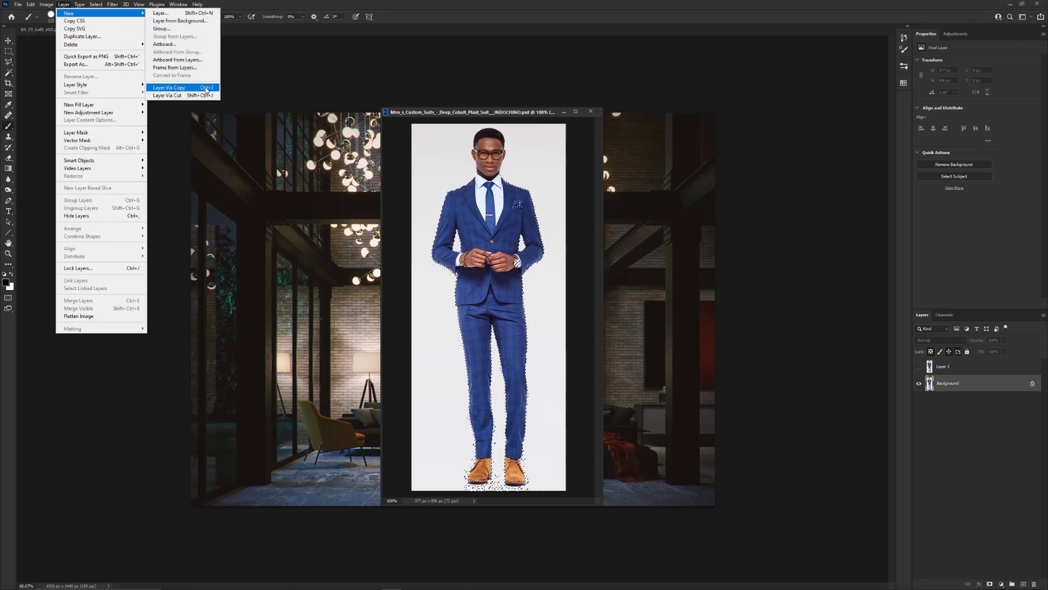
pyautogui.click(193, 89)
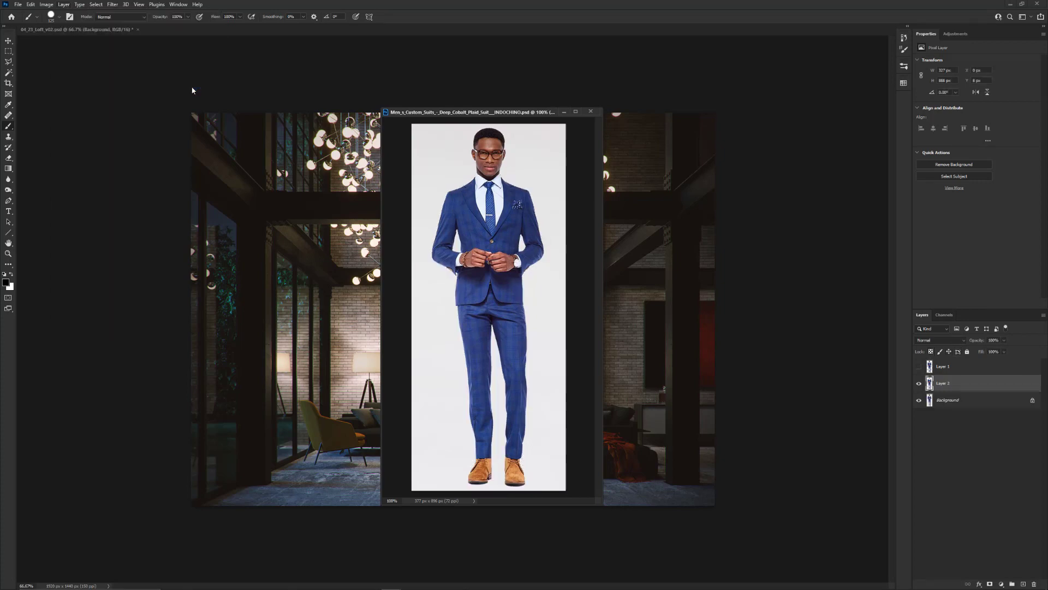
# Hide the Background layer and shift the headless cutout slightly upward with the Move tool
pyautogui.click(917, 400)
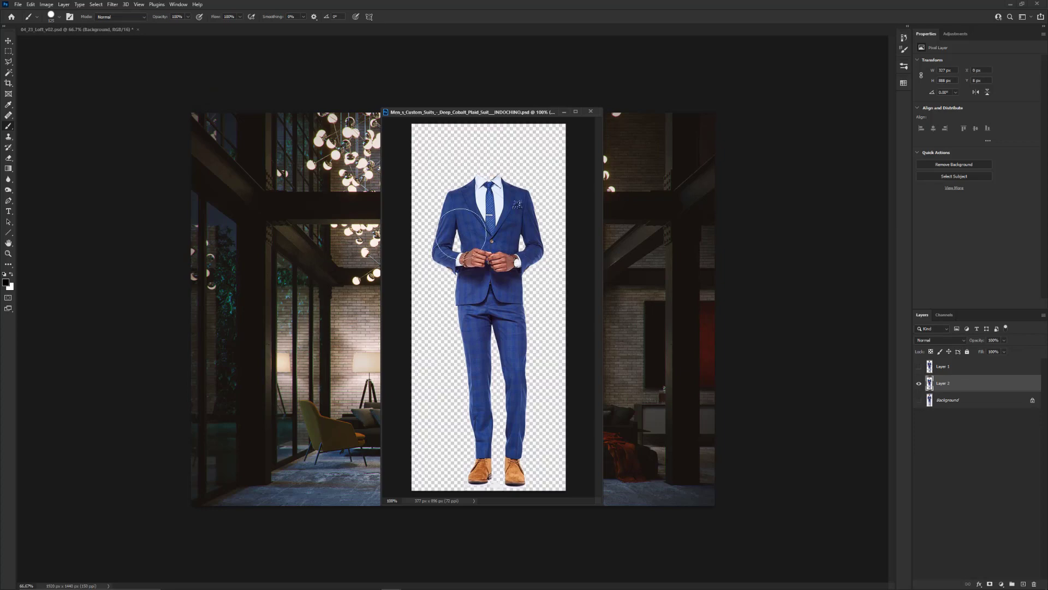
pyautogui.press('v')
pyautogui.moveTo(491, 232)
pyautogui.mouseDown()
pyautogui.moveTo(483, 199)
pyautogui.moveTo(491, 221)
pyautogui.mouseUp()
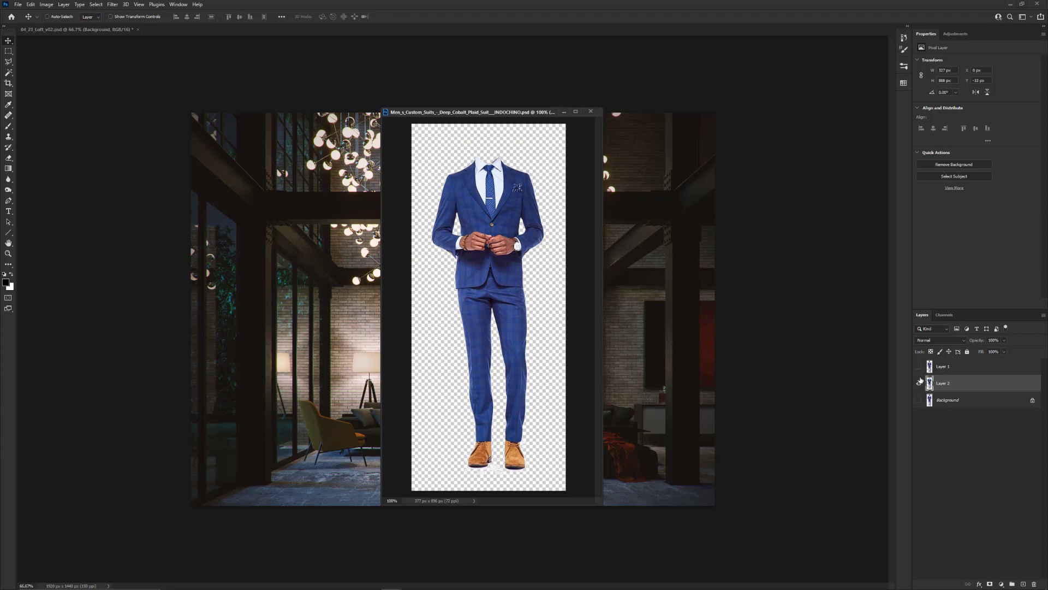
# Show and select Layer 1 instead of Layer 2, and copy the full cutout into the loft render's center foreground
pyautogui.keyDown('alt'); pyautogui.click(918, 367); pyautogui.keyUp('alt')
pyautogui.click(964, 370)
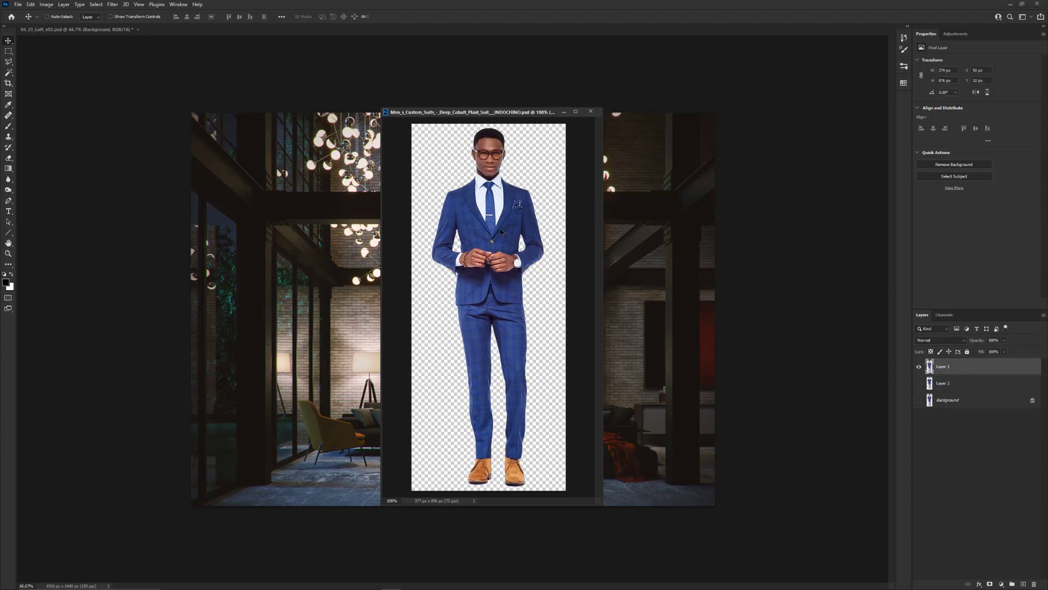
pyautogui.moveTo(529, 116); pyautogui.dragTo(167, 94)
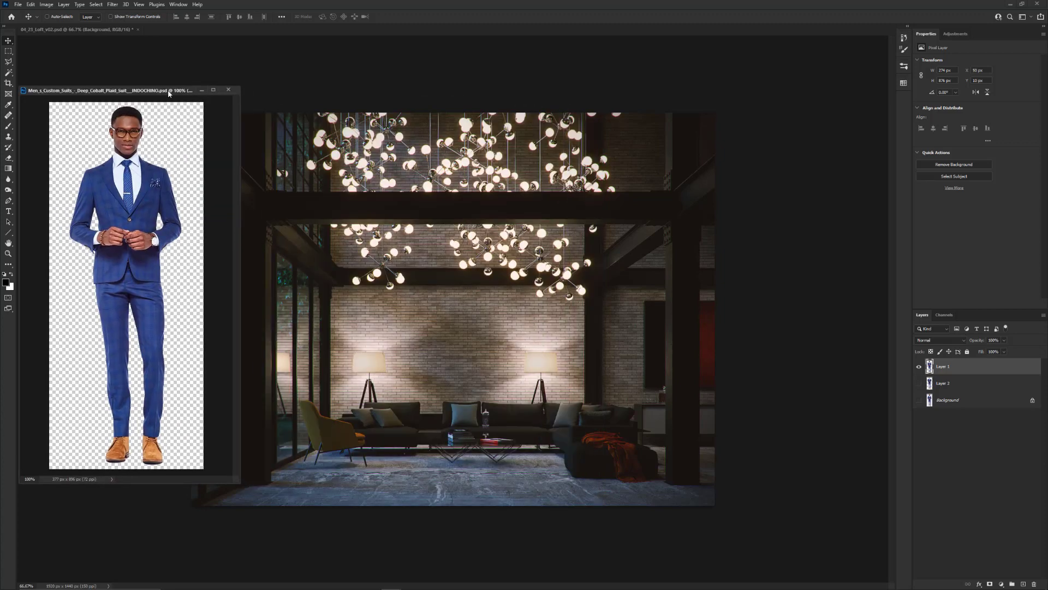
pyautogui.moveTo(125, 207); pyautogui.dragTo(406, 236)
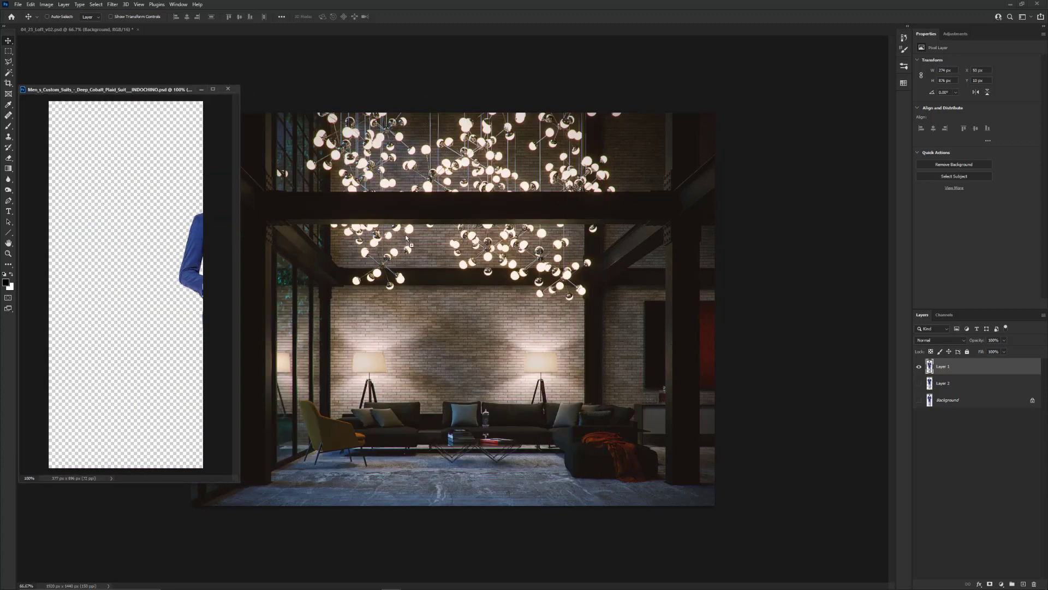
pyautogui.moveTo(468, 340); pyautogui.dragTo(469, 340)
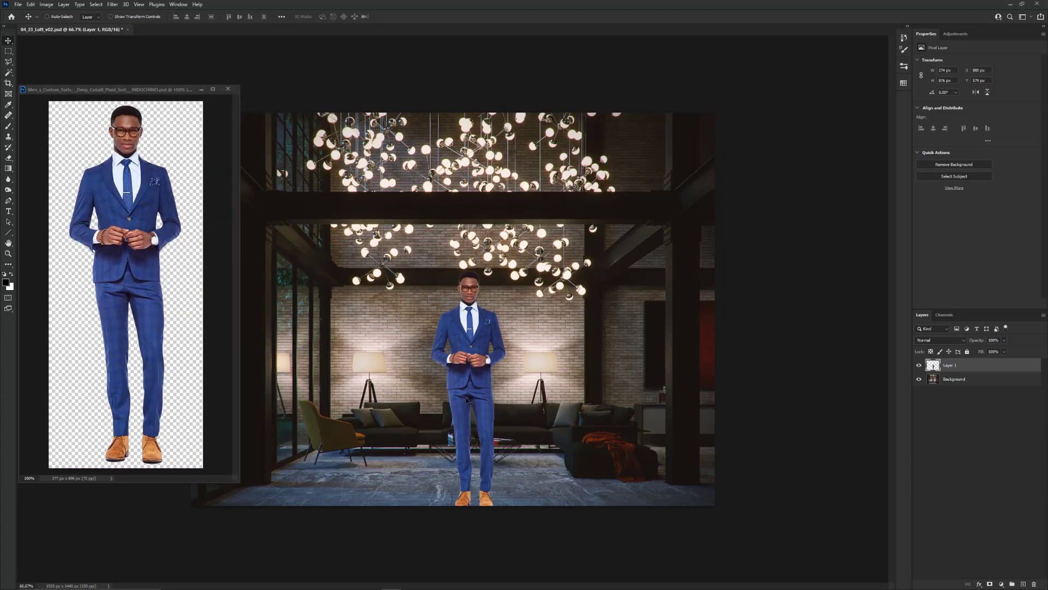
# Scale the suited man down proportionally to about 189 by 604 px and stand him on the floor in front of the sofa
pyautogui.moveTo(468, 402); pyautogui.dragTo(491, 380)
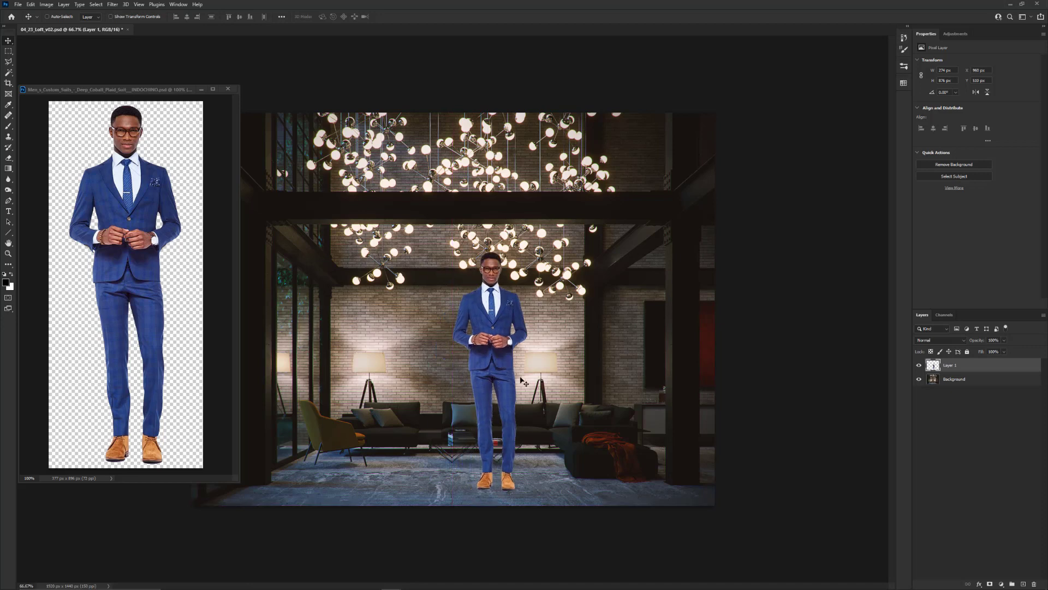
pyautogui.hotkey('ctrl', 't')
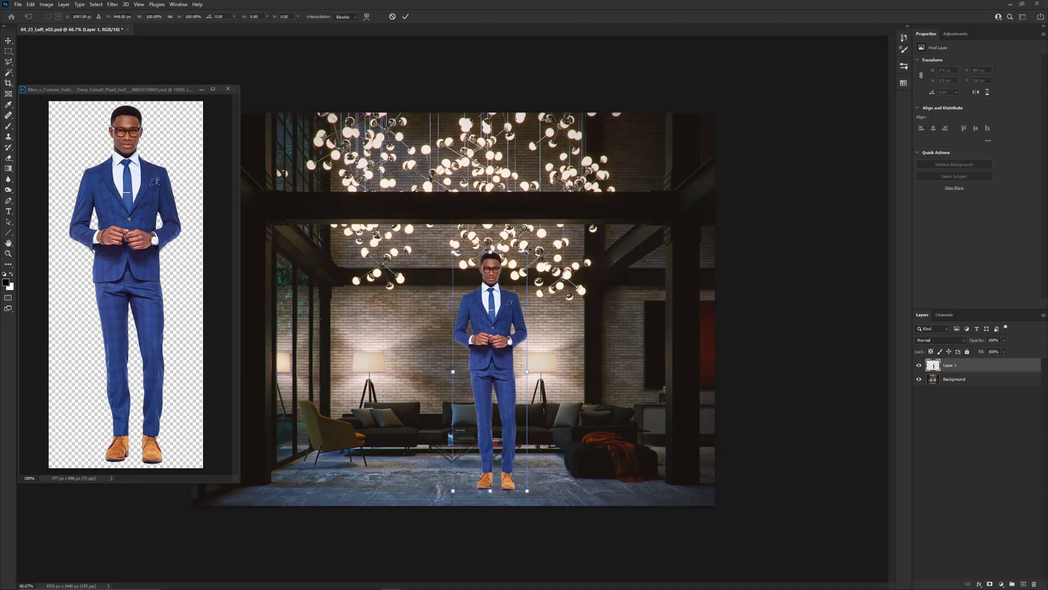
pyautogui.moveTo(527, 253); pyautogui.dragTo(495, 326)
pyautogui.press('Return')
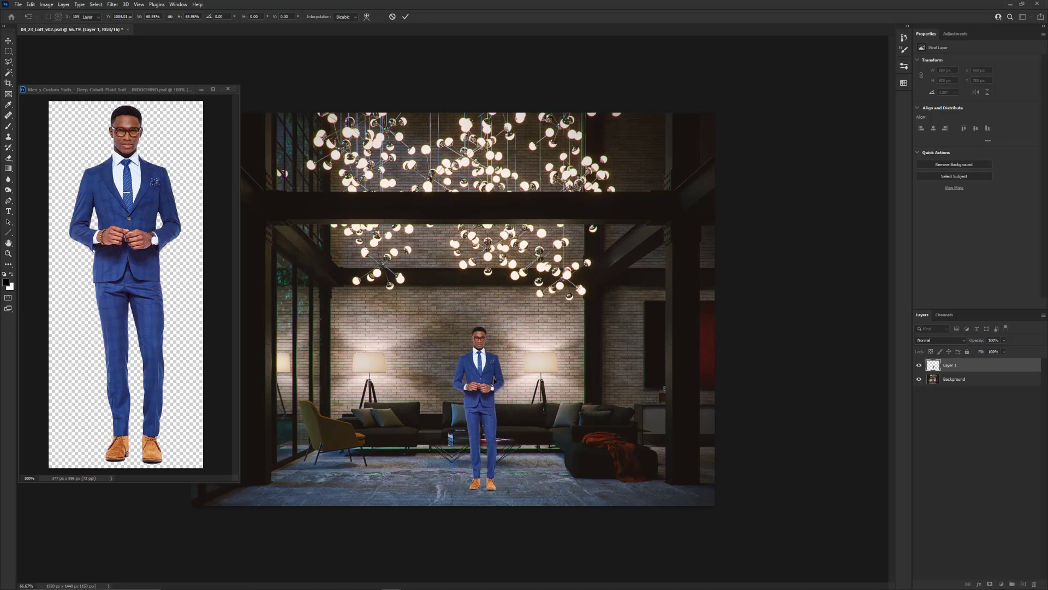
pyautogui.moveTo(495, 380)
pyautogui.mouseDown()
pyautogui.moveTo(522, 382)
pyautogui.moveTo(499, 375)
pyautogui.mouseUp()
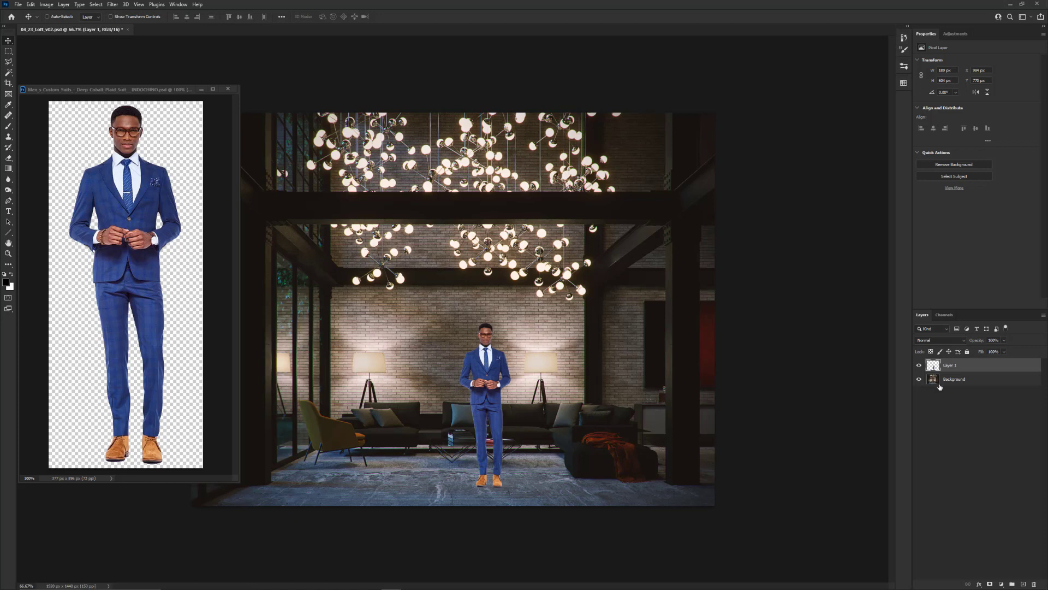
# Rename the suited man's layer as Man
pyautogui.doubleClick(953, 367)
pyautogui.write('Man')
pyautogui.press('Return')
# Add a Black & White adjustment layer above the Man layer and compare the image with it off and on
pyautogui.click(1002, 583)
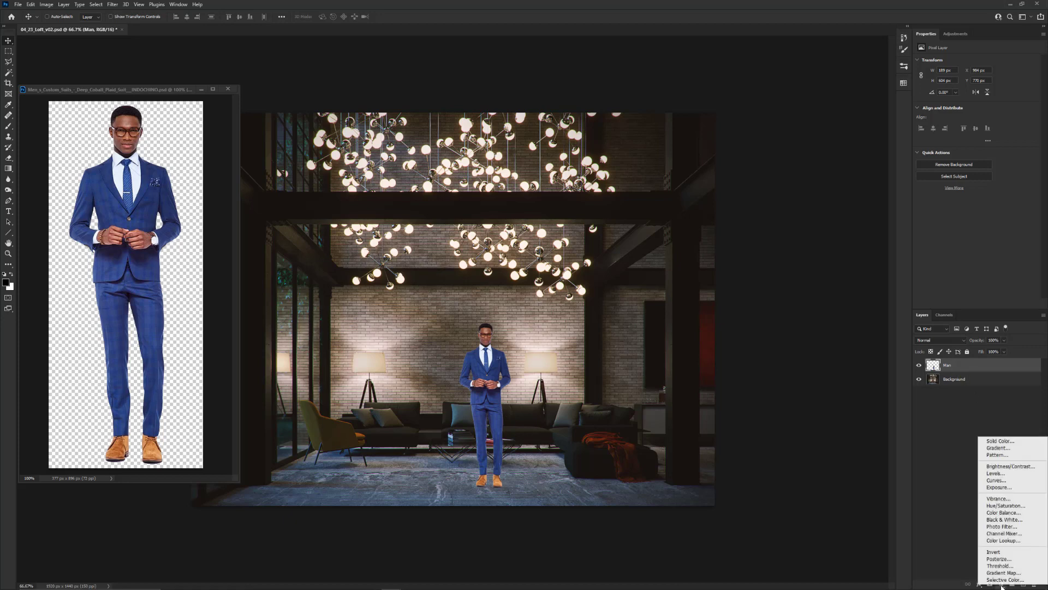
pyautogui.click(1034, 521)
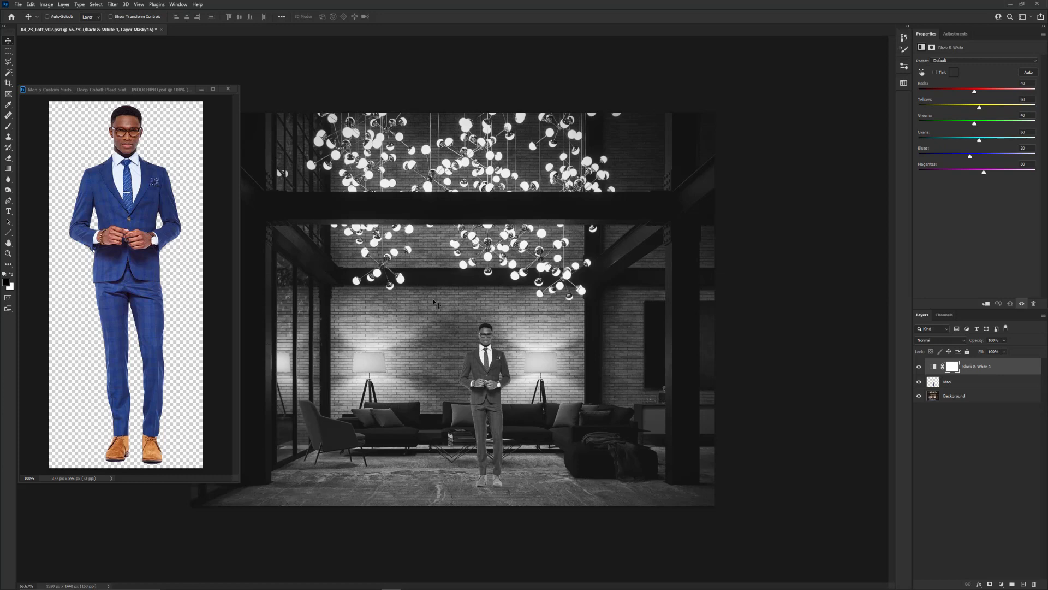
pyautogui.click(919, 366)
pyautogui.click(919, 367)
# Add a Levels adjustment layer above the Man layer and clip it to that layer
pyautogui.click(955, 384)
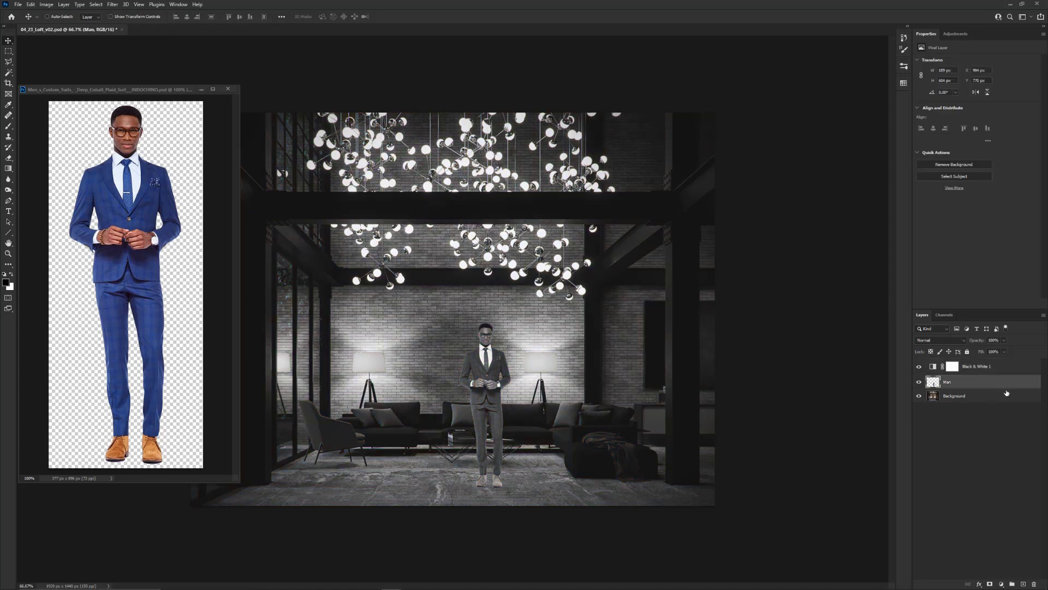
pyautogui.click(1002, 583)
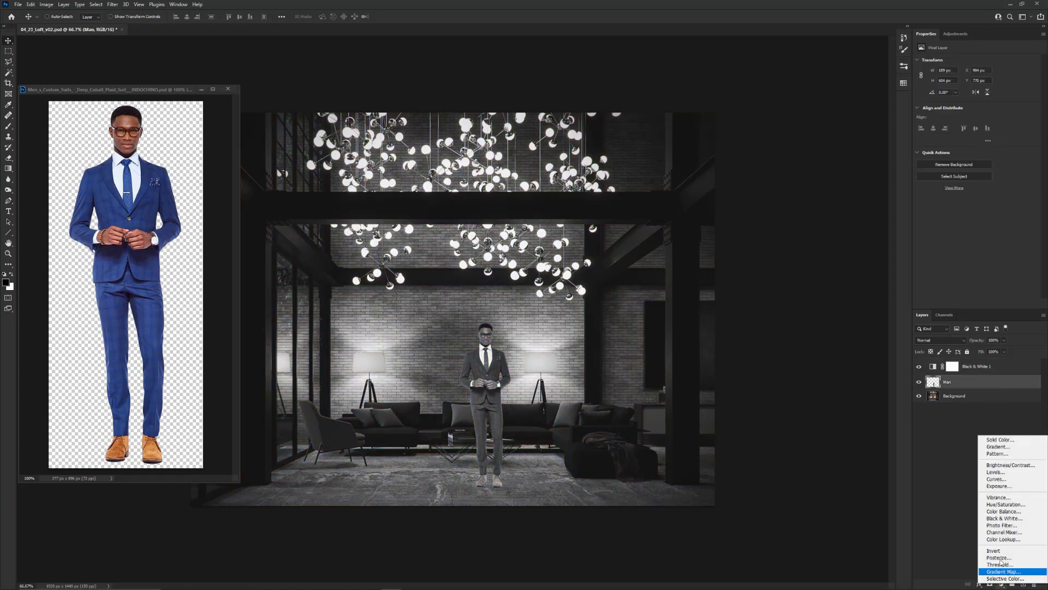
pyautogui.click(1003, 473)
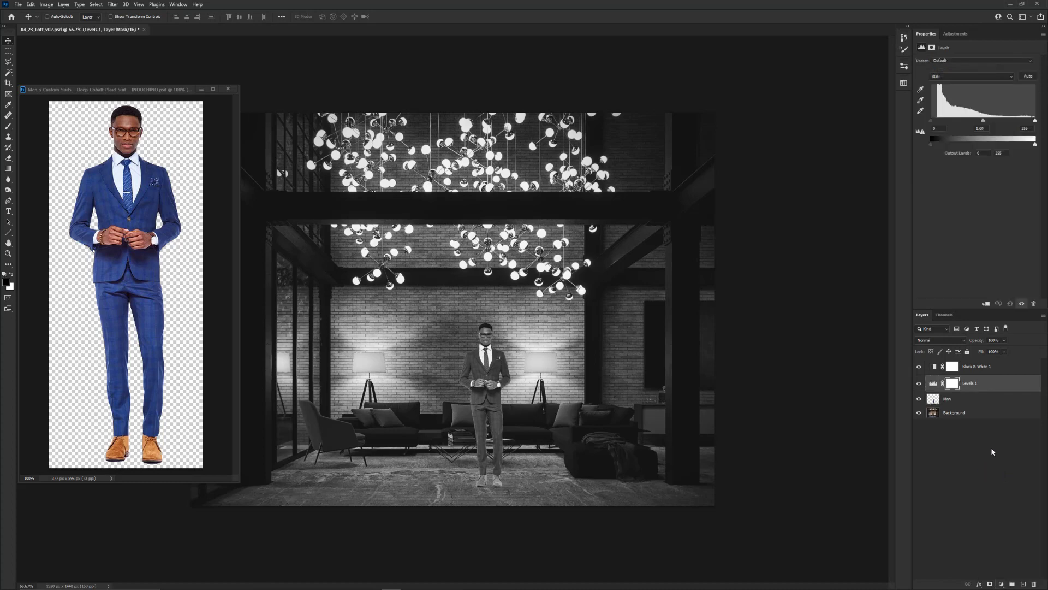
pyautogui.keyDown('alt'); pyautogui.click(1000, 392); pyautogui.keyUp('alt')
pyautogui.click(989, 385)
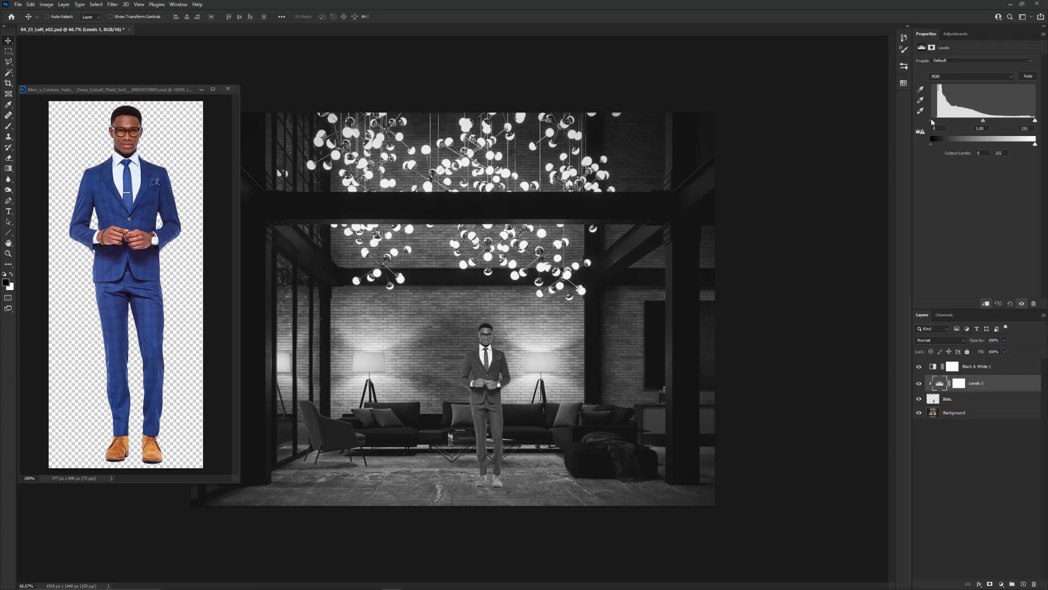
# Reduce the man's contrast by lowering the Levels highlight output to about 200 and slightly raising the shadow output, comparing before and after
pyautogui.moveTo(931, 121); pyautogui.dragTo(926, 120)
pyautogui.moveTo(932, 146)
pyautogui.mouseDown()
pyautogui.moveTo(1029, 147)
pyautogui.moveTo(926, 140)
pyautogui.mouseUp()
pyautogui.moveTo(1035, 146)
pyautogui.mouseDown()
pyautogui.moveTo(957, 145)
pyautogui.moveTo(1043, 148)
pyautogui.mouseUp()
pyautogui.moveTo(1035, 148); pyautogui.dragTo(1020, 145)
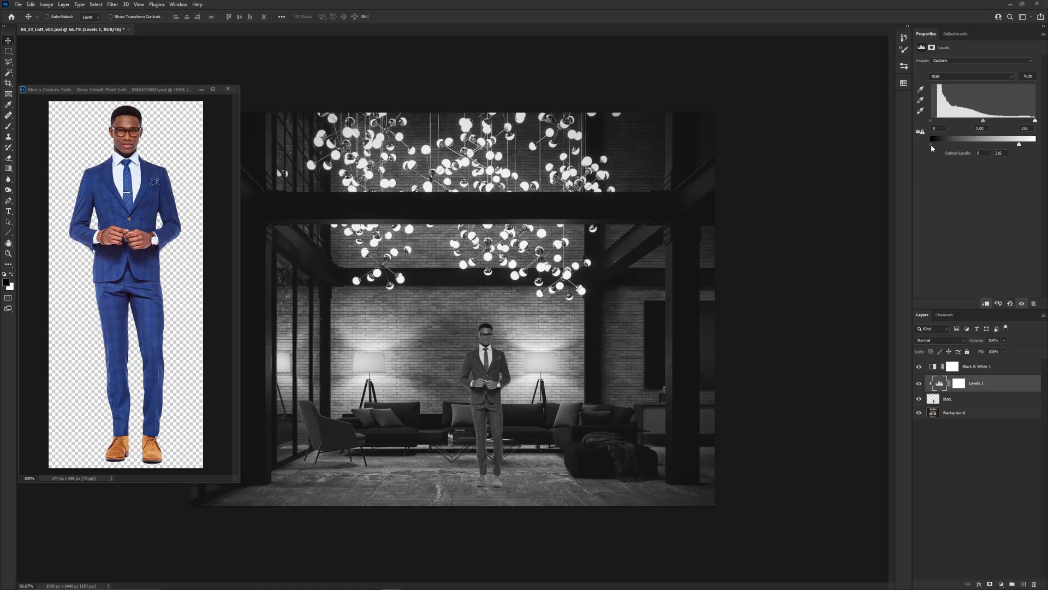
pyautogui.moveTo(932, 143)
pyautogui.mouseDown()
pyautogui.moveTo(948, 143)
pyautogui.moveTo(933, 143)
pyautogui.mouseUp()
pyautogui.moveTo(1019, 145); pyautogui.dragTo(1014, 144)
pyautogui.click(919, 384)
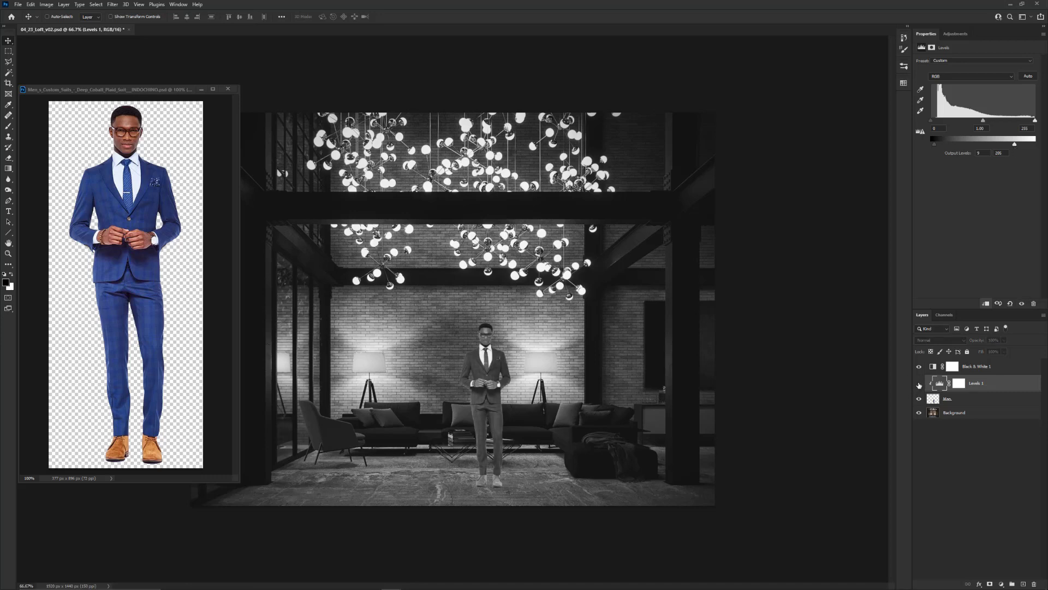
pyautogui.click(919, 385)
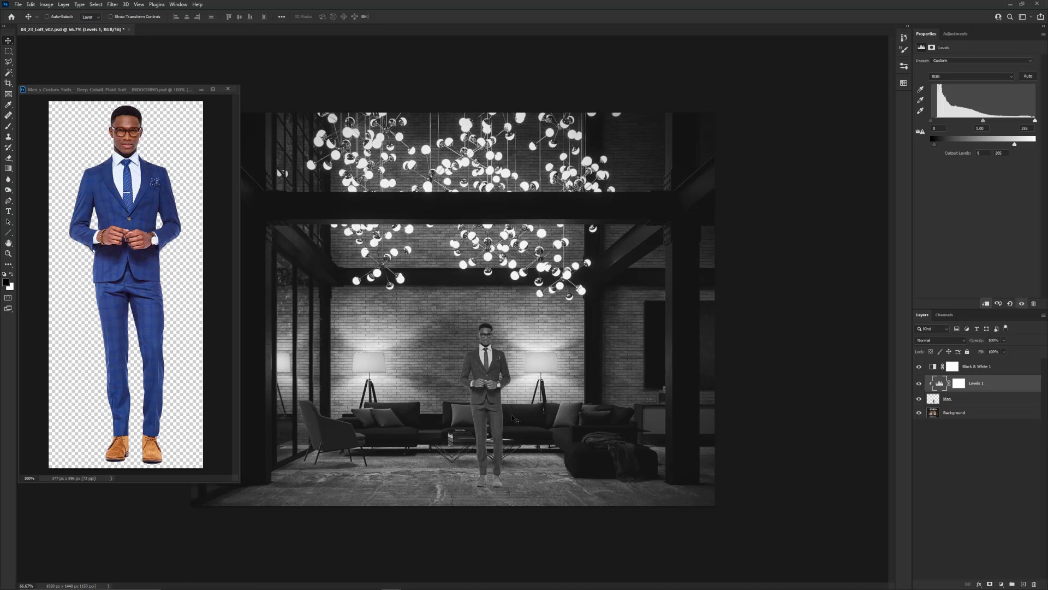
# Lower the man's Levels highlight output to 170, hide the Black & White layer and compare the correction in color
pyautogui.moveTo(1015, 146); pyautogui.dragTo(1001, 145)
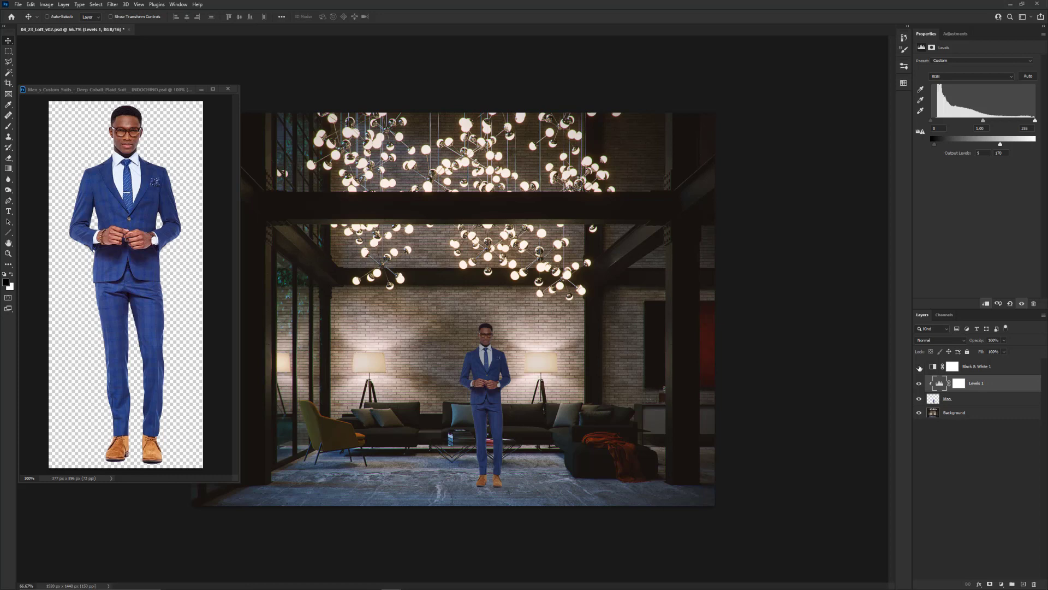
pyautogui.click(920, 367)
pyautogui.click(920, 385)
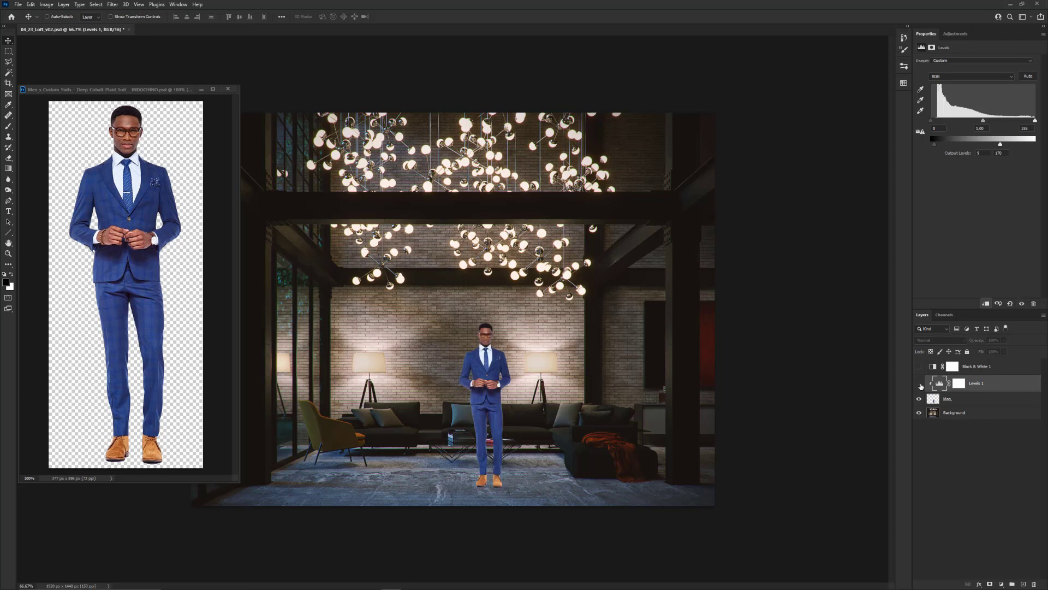
pyautogui.click(921, 384)
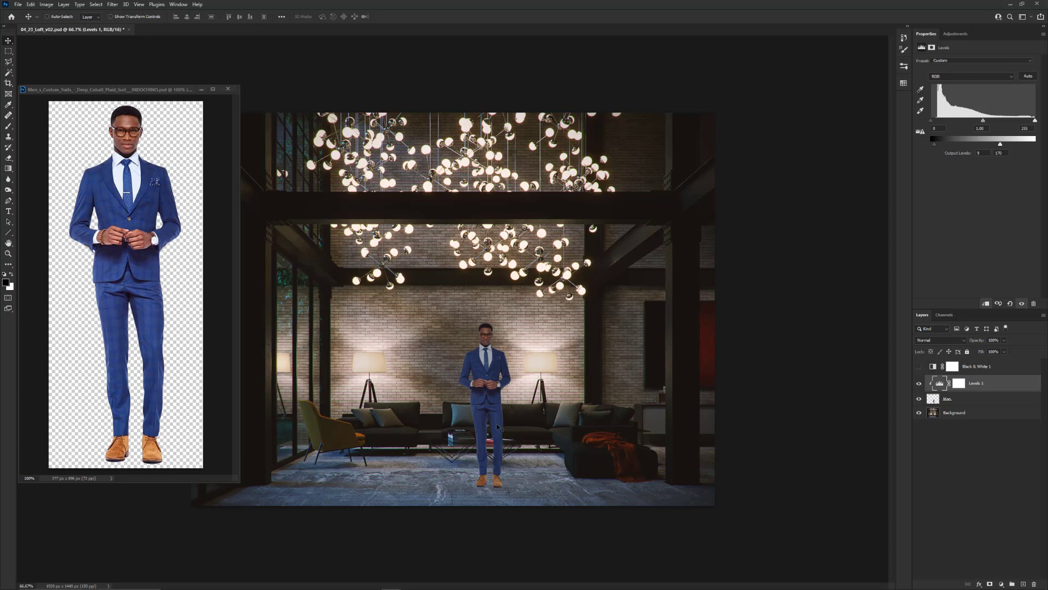
# Test a Levels highlight output of 80 on the man in black and white, and settle on about 164 in color
pyautogui.click(919, 367)
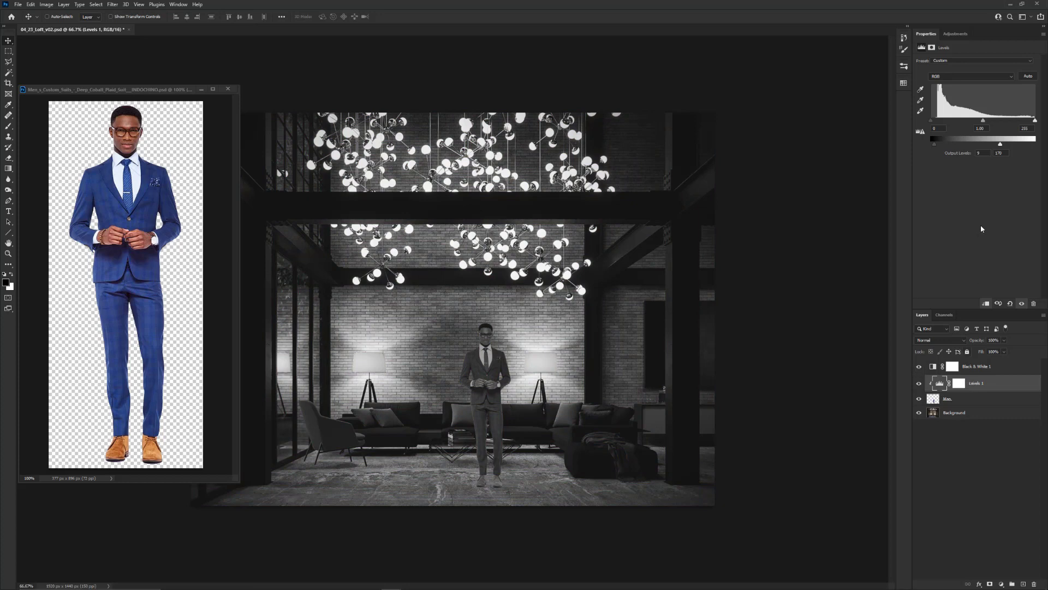
pyautogui.moveTo(1003, 144); pyautogui.dragTo(964, 148)
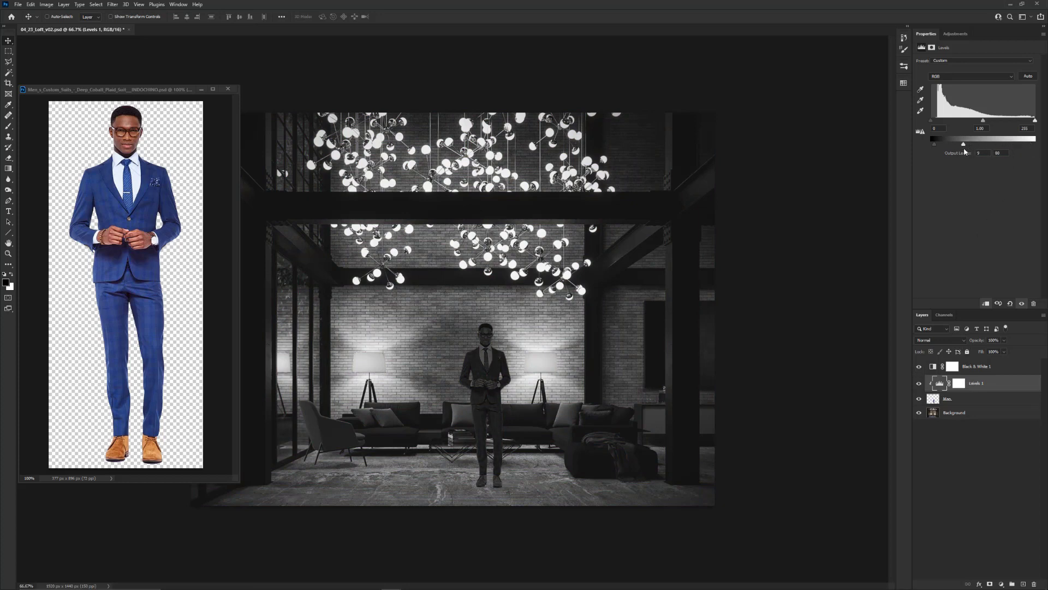
pyautogui.click(918, 367)
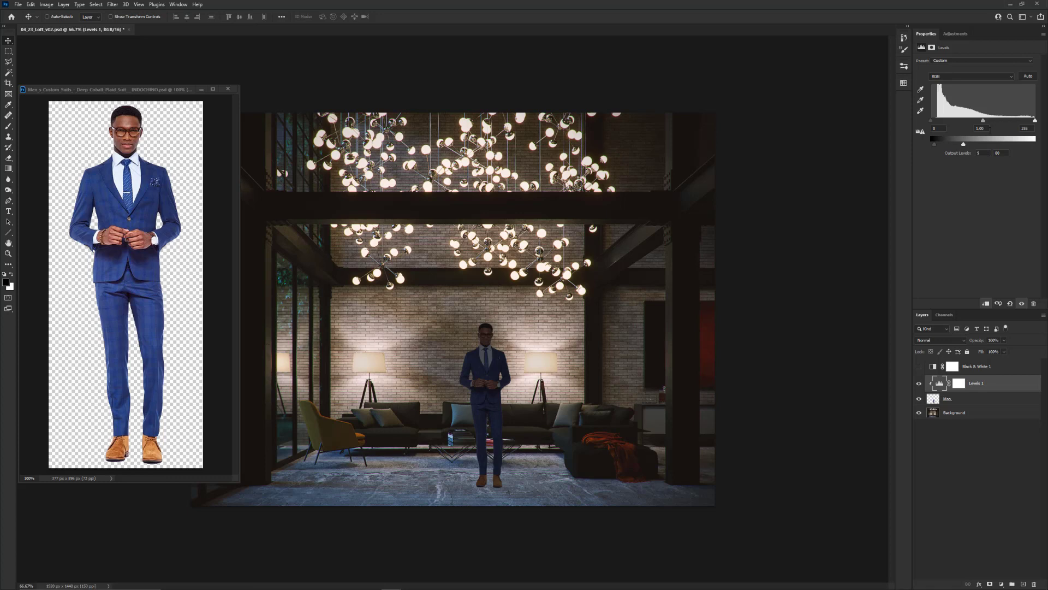
pyautogui.moveTo(971, 145); pyautogui.dragTo(998, 145)
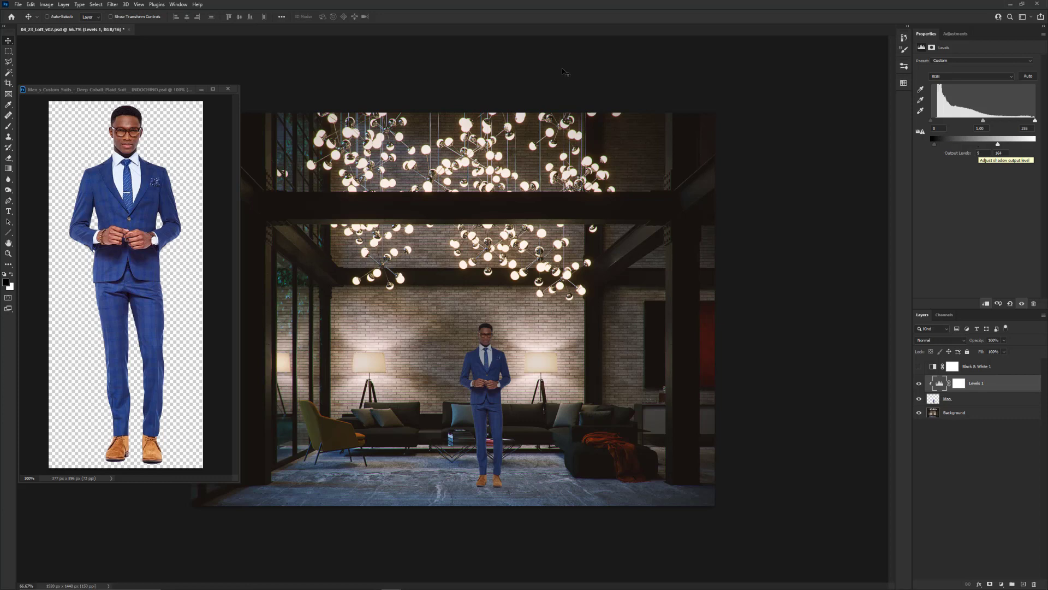
# Close the source cutout document without saving, and delete the Man, Levels and Black & White layers from the loft render
pyautogui.click(228, 89)
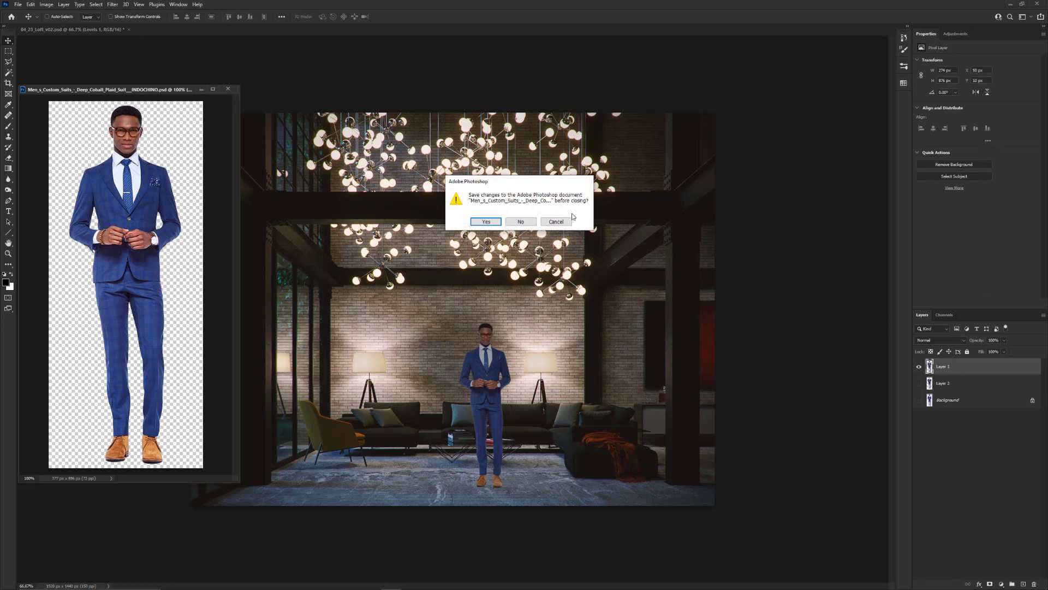
pyautogui.click(521, 222)
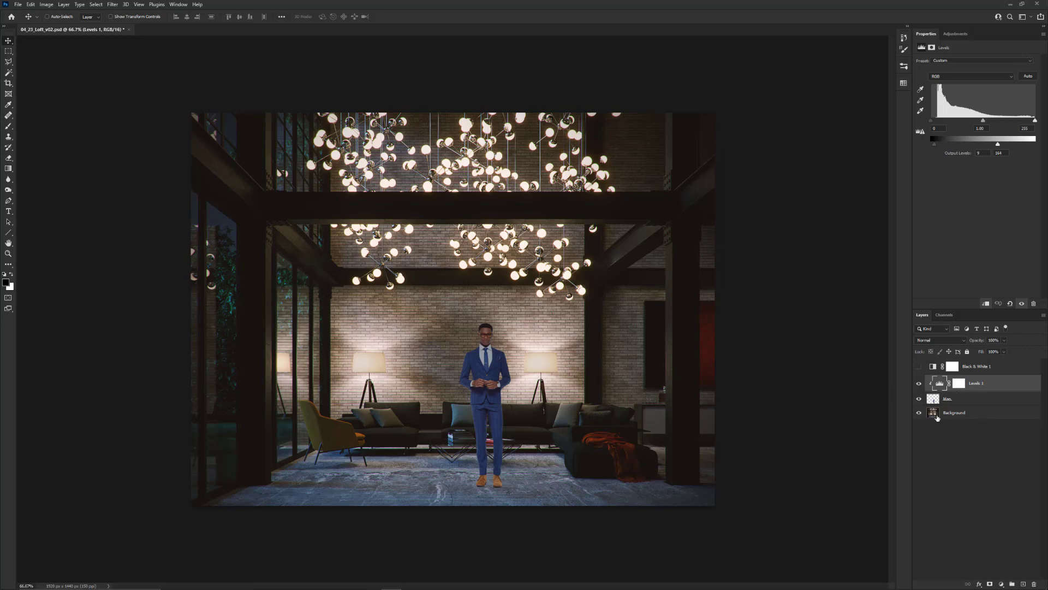
pyautogui.keyDown('shift'); pyautogui.click(977, 399); pyautogui.keyUp('shift')
pyautogui.press('Delete')
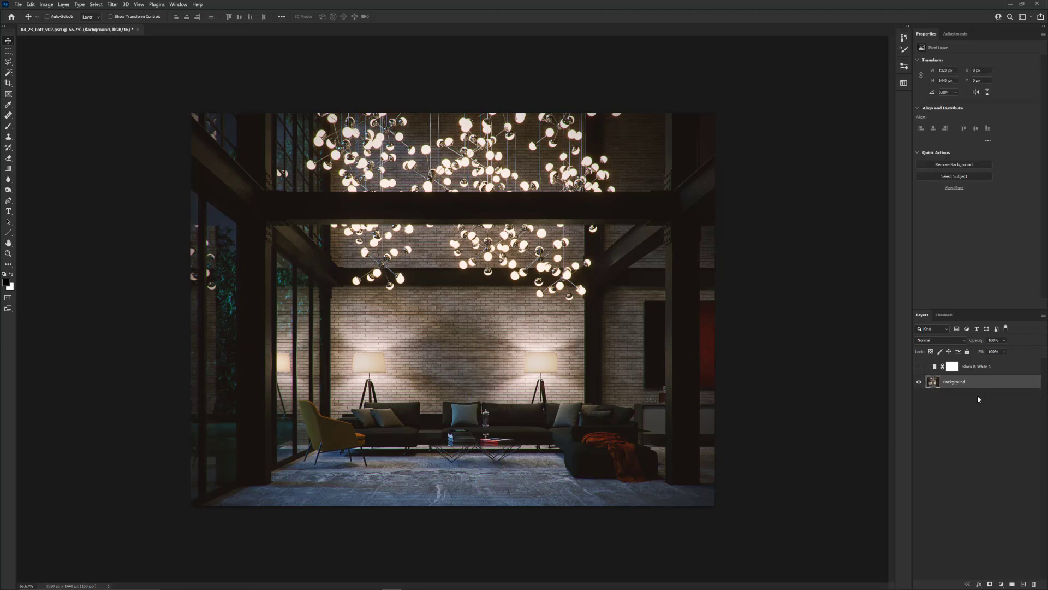
pyautogui.click(977, 365)
pyautogui.press('Delete')
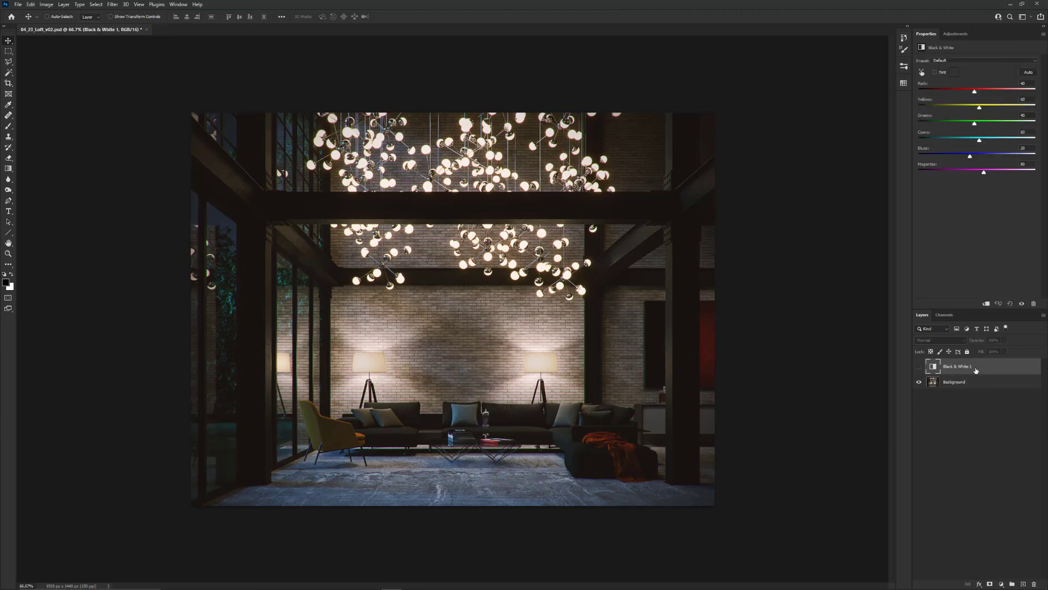
pyautogui.press('Delete')
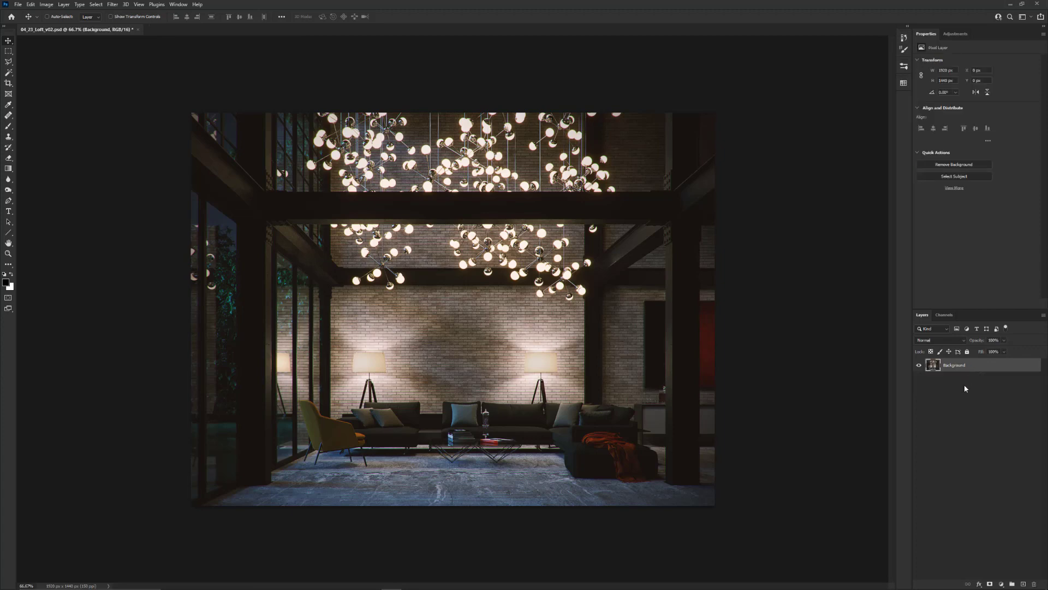
# Add a Color Lookup adjustment layer above the Background and apply the Crisp_Warm.look 3D LUT
pyautogui.click(1002, 584)
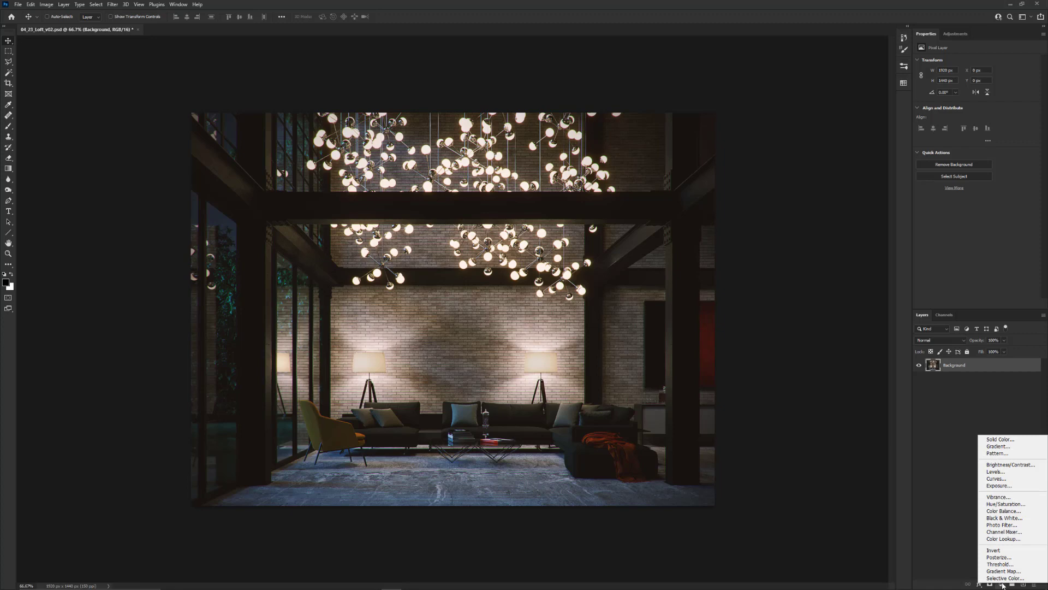
pyautogui.click(1007, 540)
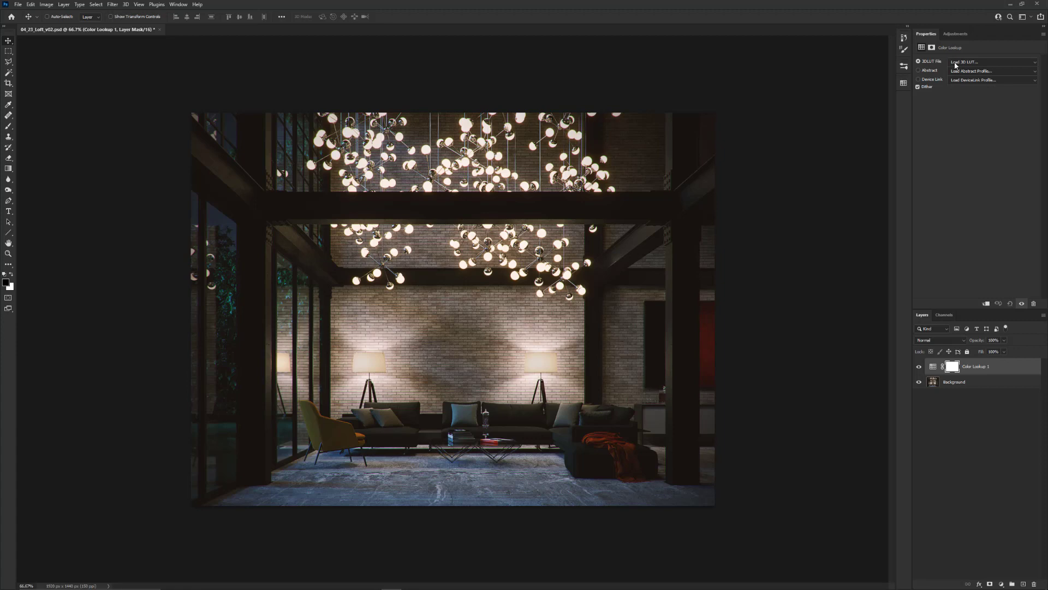
pyautogui.click(991, 66)
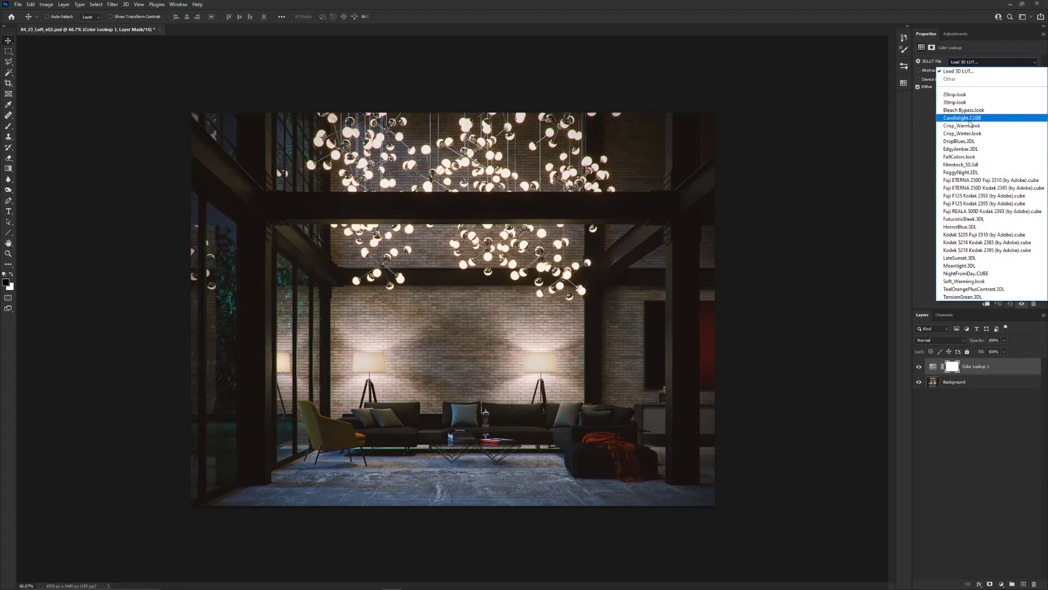
pyautogui.click(970, 126)
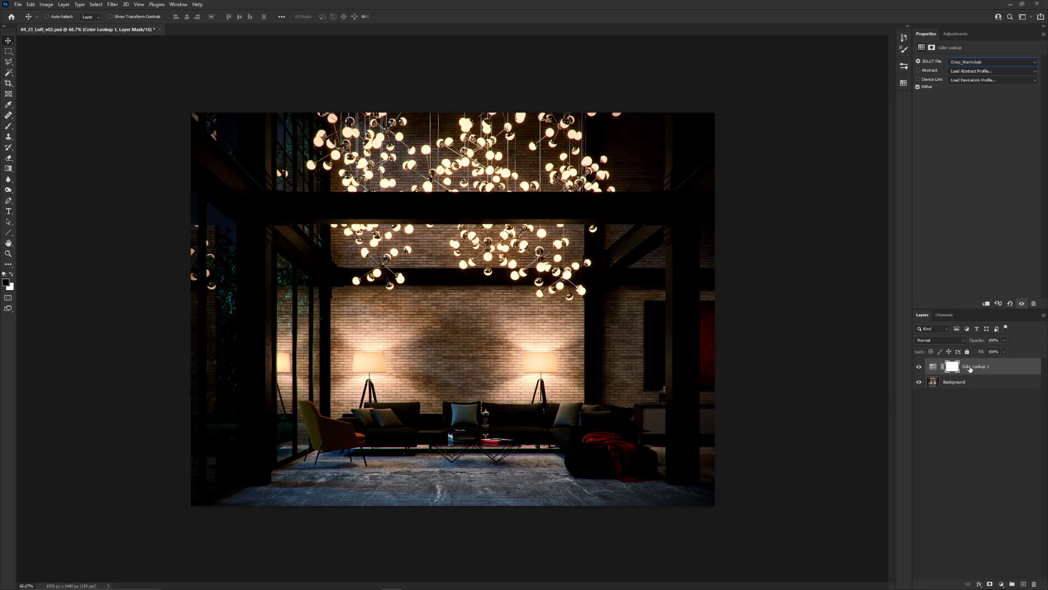
# Try the FallColors, Fuji ETERNA 250D Fuji 3510, Fuji ETERNA 250D Kodak 2395 and Fuji F125 Kodak 2393 LUTs on the Color Lookup layer
pyautogui.click(972, 63)
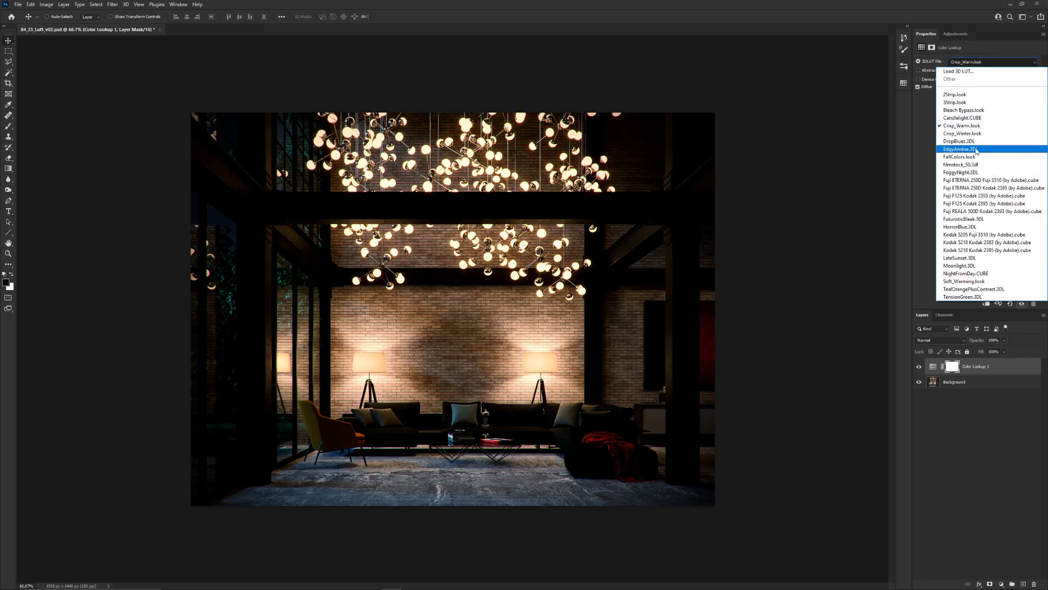
pyautogui.press('Escape')
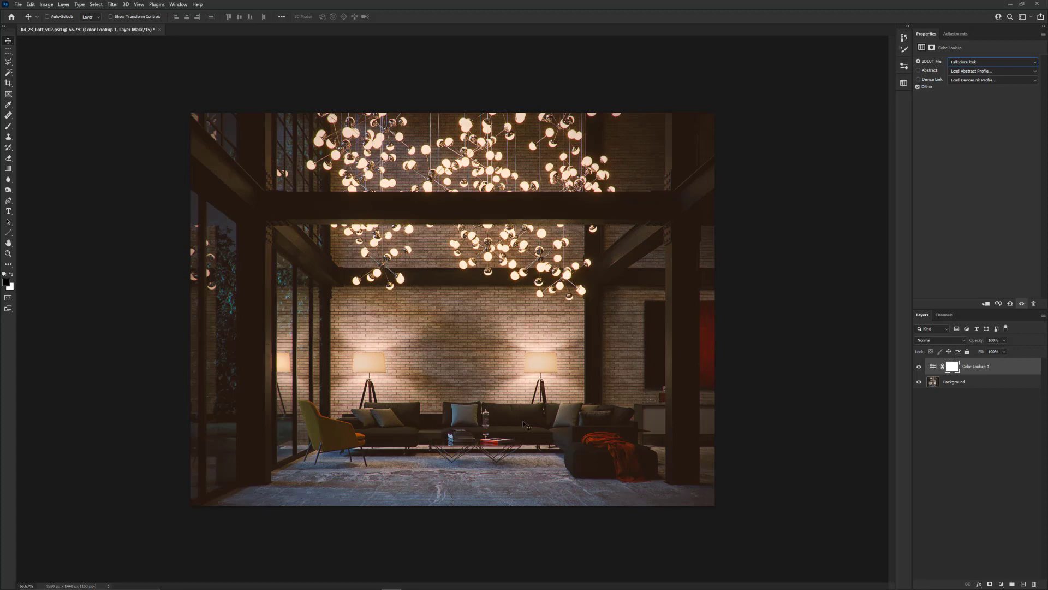
pyautogui.click(979, 69)
pyautogui.click(978, 180)
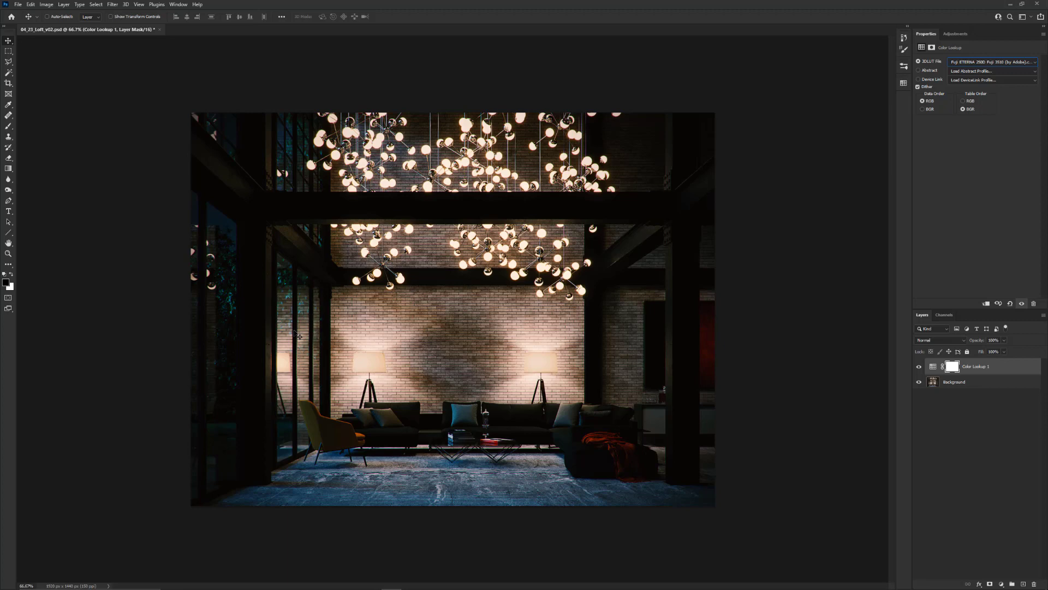
pyautogui.click(989, 62)
pyautogui.click(980, 187)
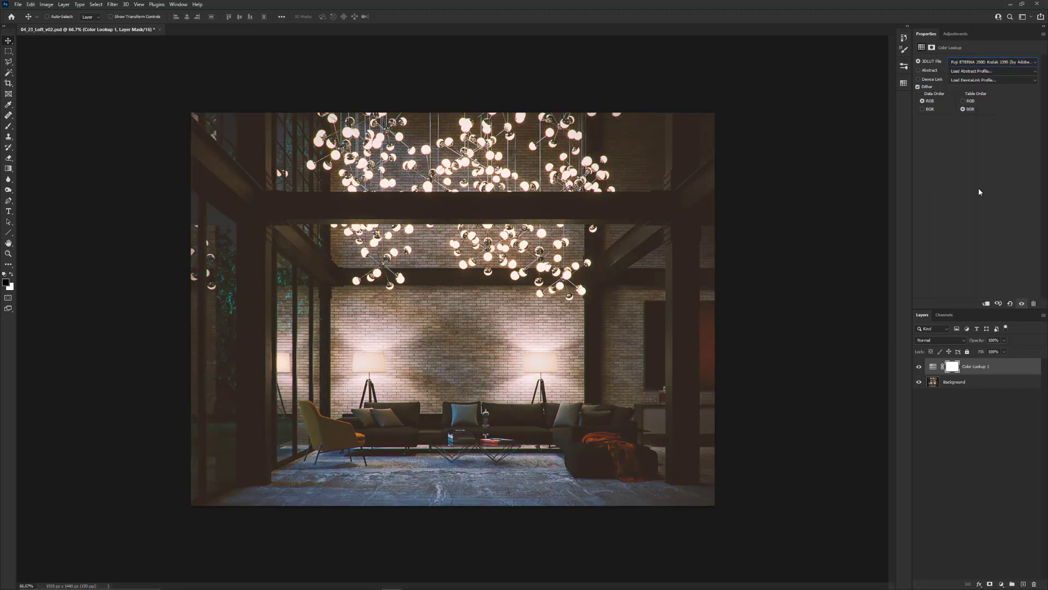
pyautogui.click(974, 63)
pyautogui.click(972, 196)
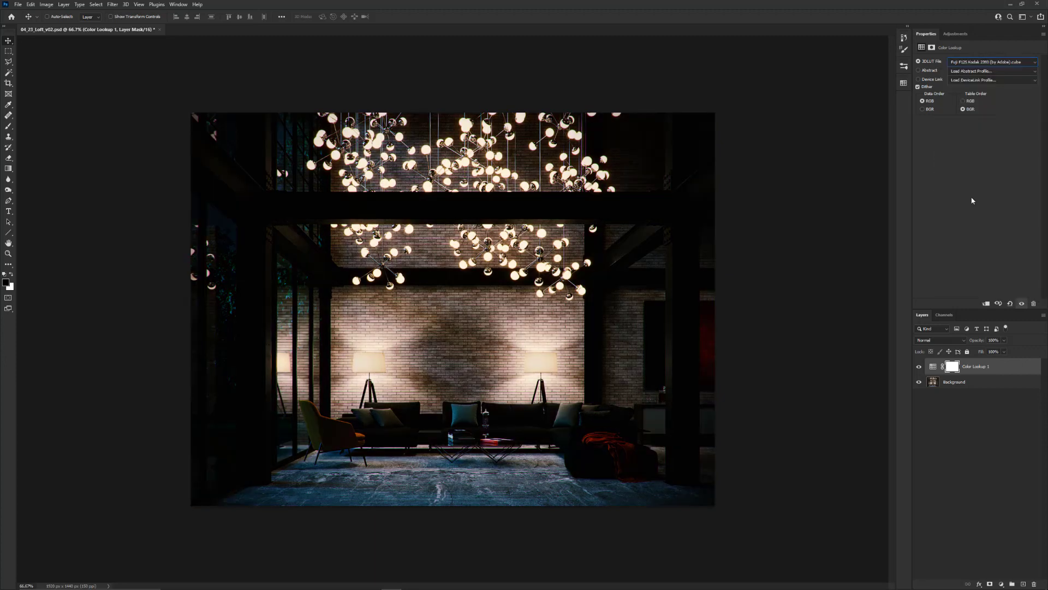
# Apply the Kodak 5205 Fuji 3510 LUT to the Color Lookup layer and reduce the layer's opacity to 0%
pyautogui.click(991, 62)
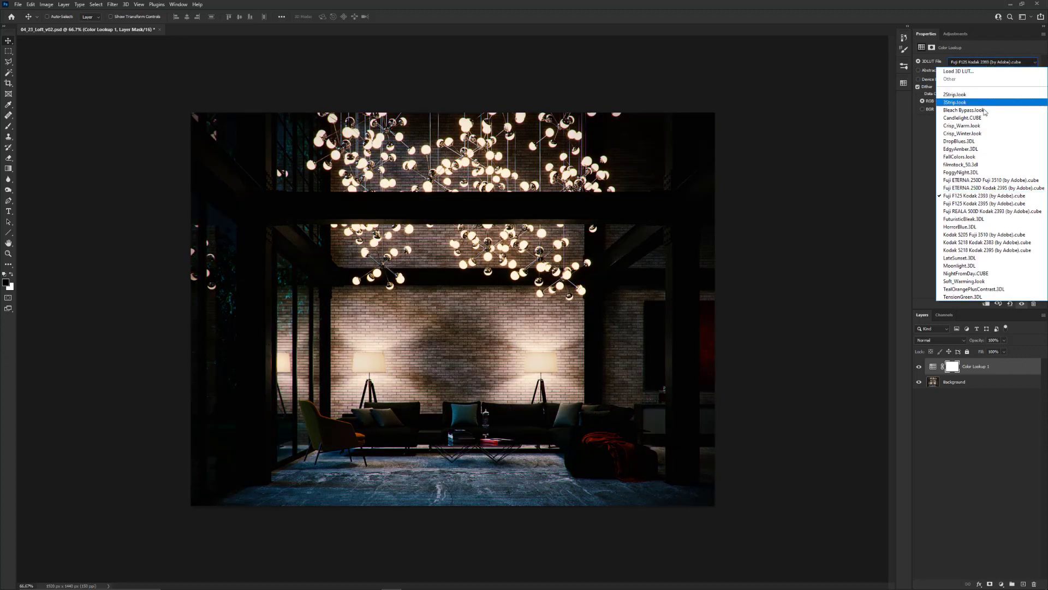
pyautogui.click(972, 235)
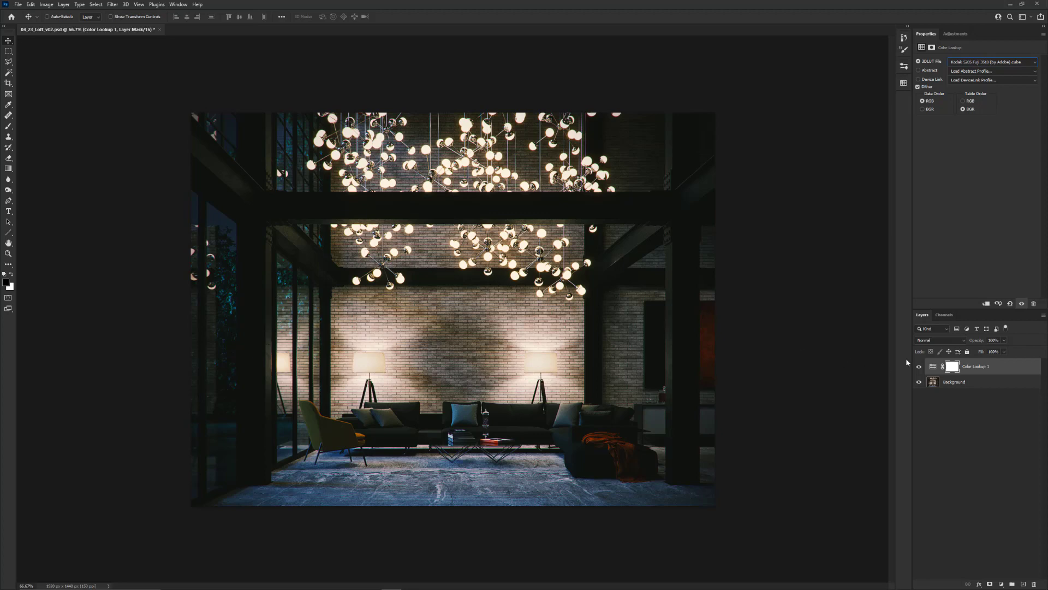
pyautogui.moveTo(976, 340); pyautogui.dragTo(939, 345)
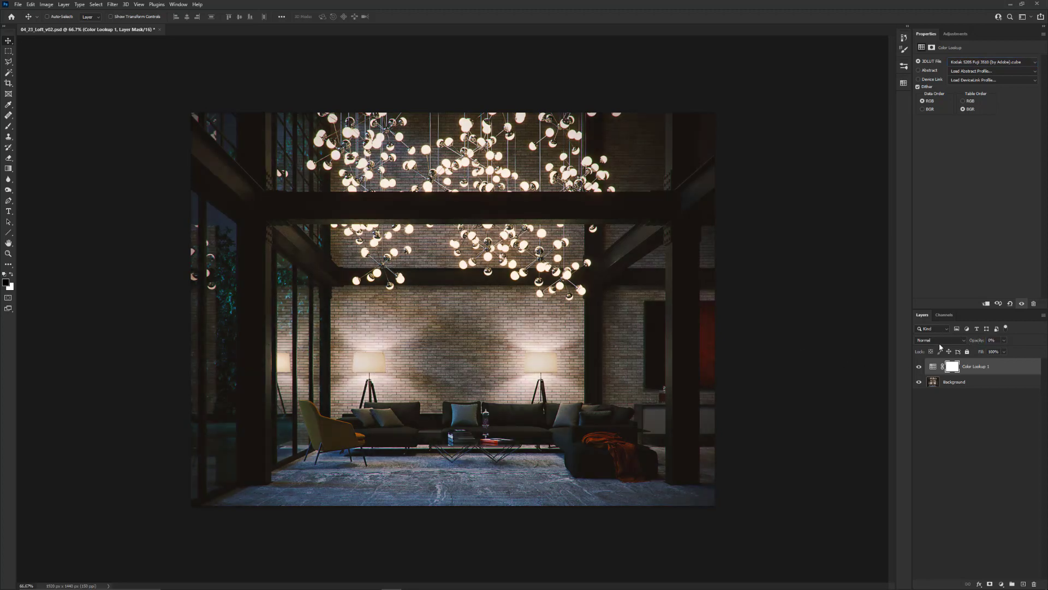
# Switch the Color Lookup layer to the TealOrangePlusContrast.3DL LUT and raise the layer's opacity to 100%
pyautogui.click(976, 368)
pyautogui.moveTo(977, 342); pyautogui.dragTo(1004, 340)
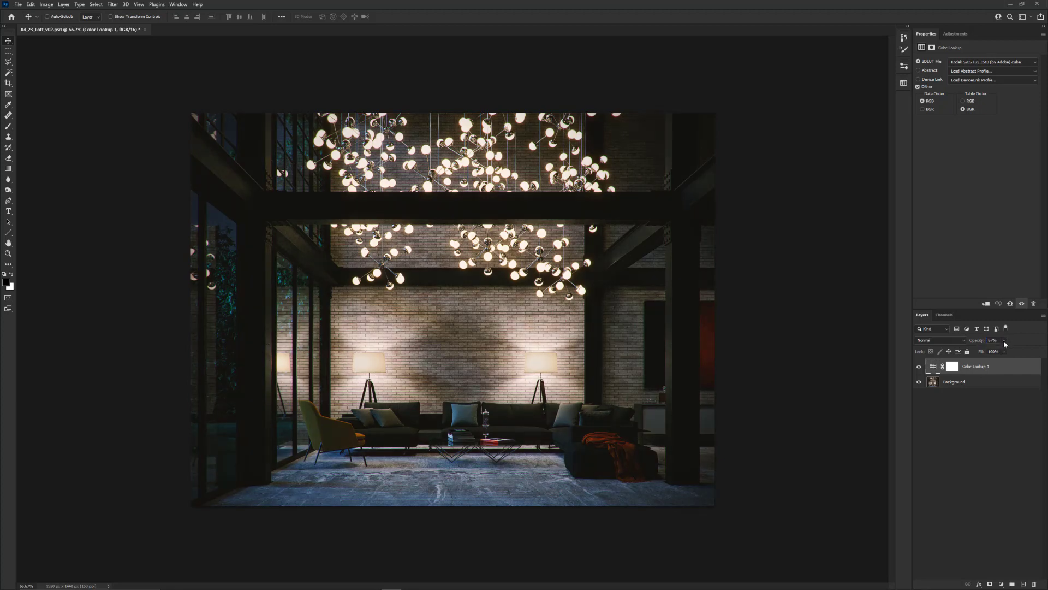
pyautogui.click(983, 62)
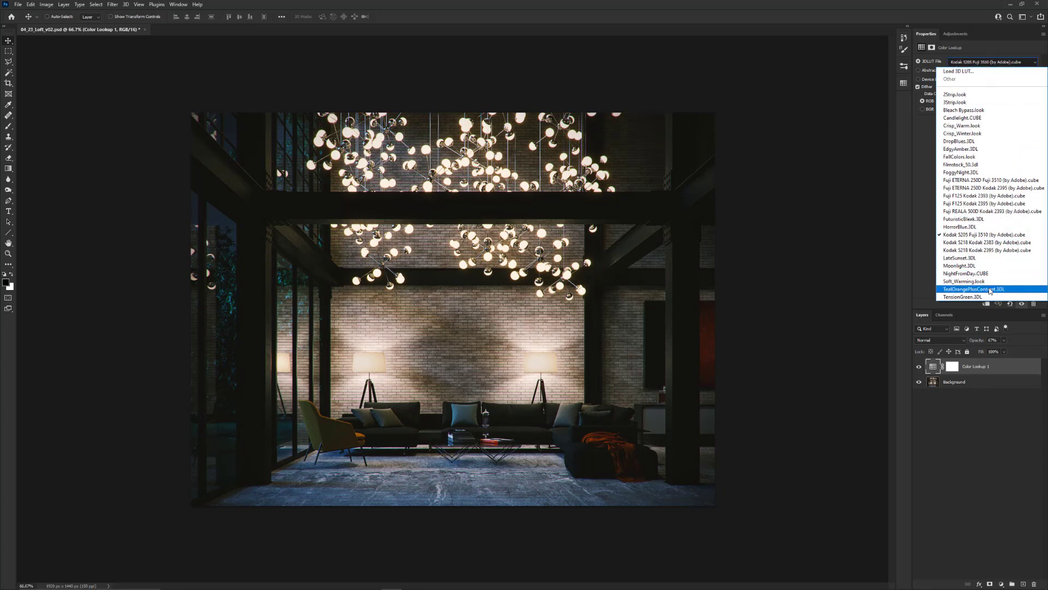
pyautogui.click(989, 289)
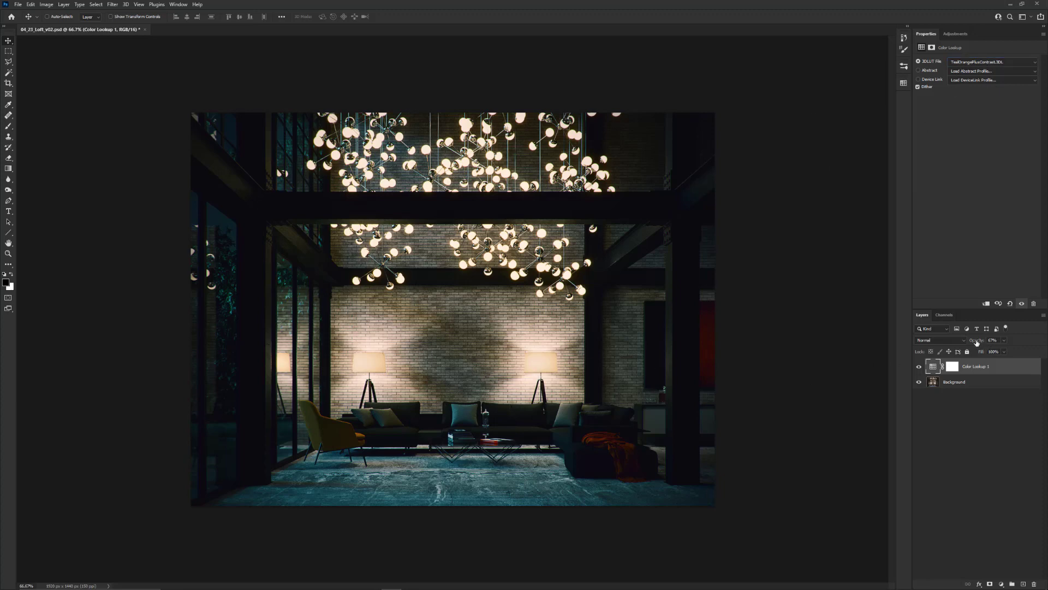
pyautogui.click(991, 340)
pyautogui.write('100')
pyautogui.press('Return')
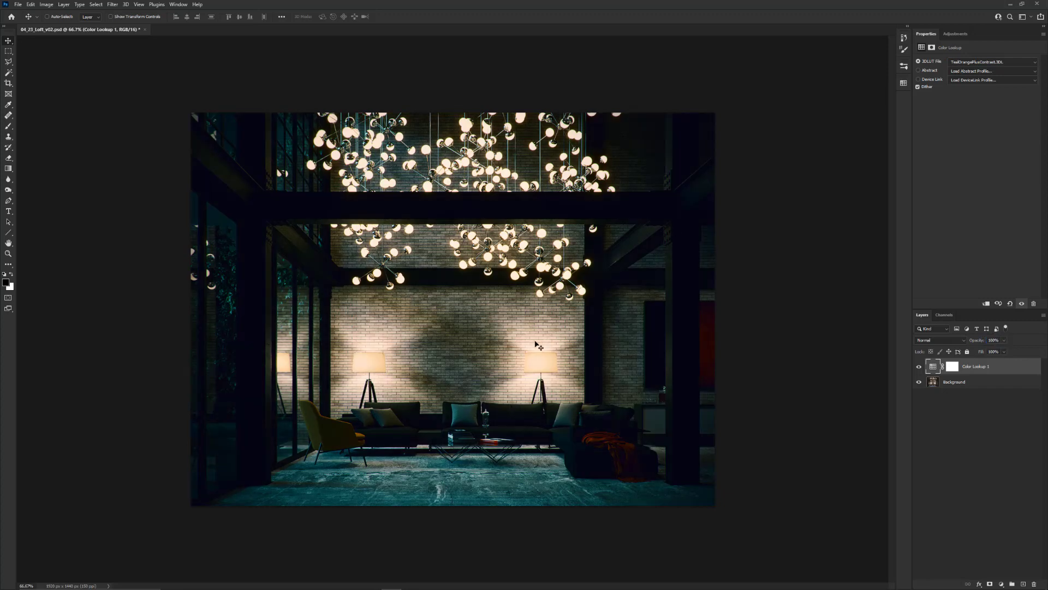
# Try the NightFromDay.CUBE LUT on the Color Lookup layer, and apply the filmstock_50.3dl LUT instead
pyautogui.click(1009, 62)
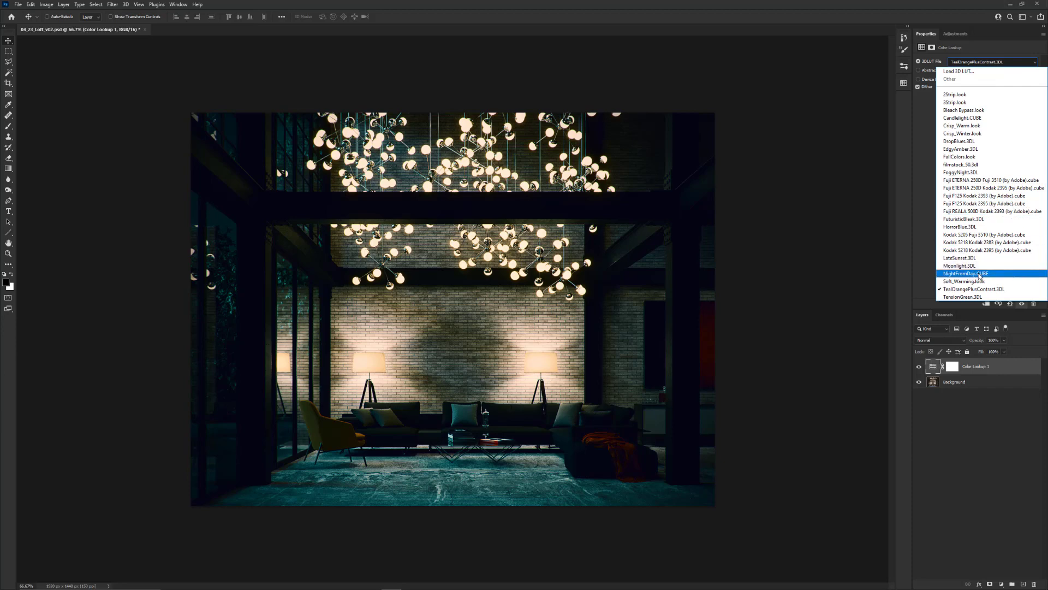
pyautogui.click(980, 274)
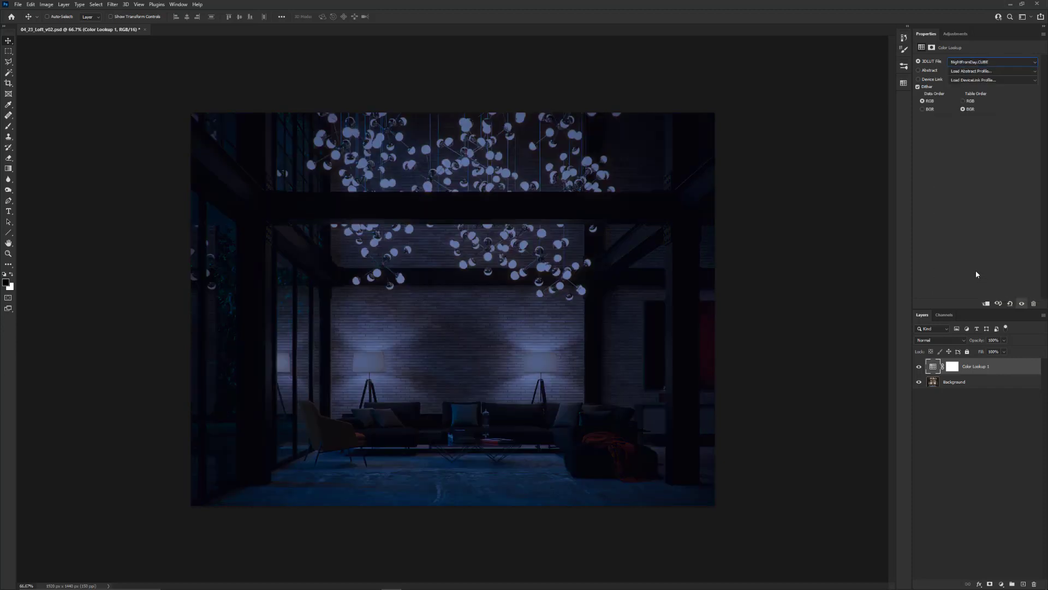
pyautogui.click(984, 64)
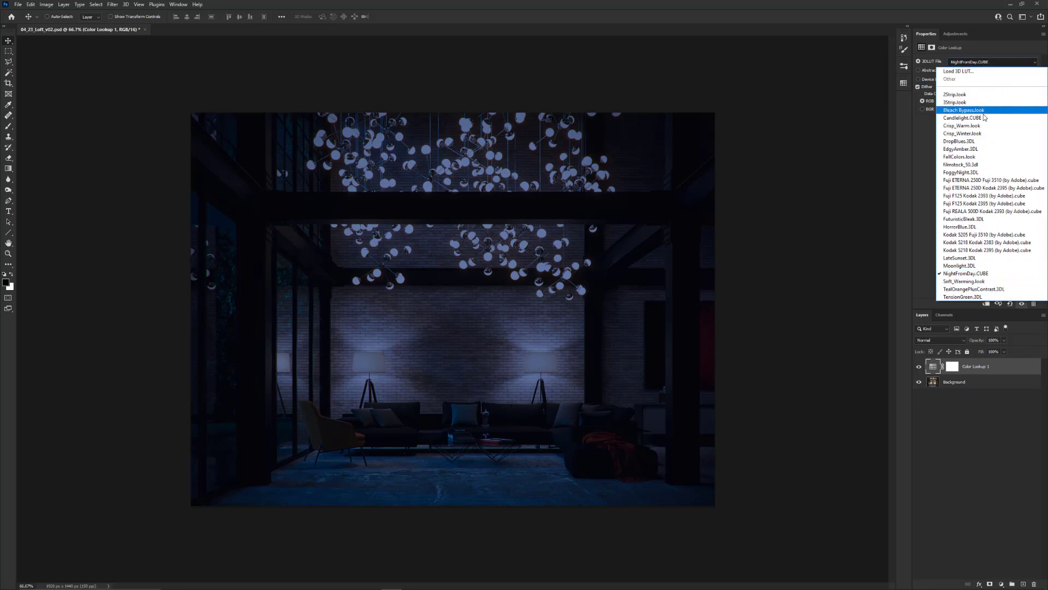
pyautogui.click(982, 166)
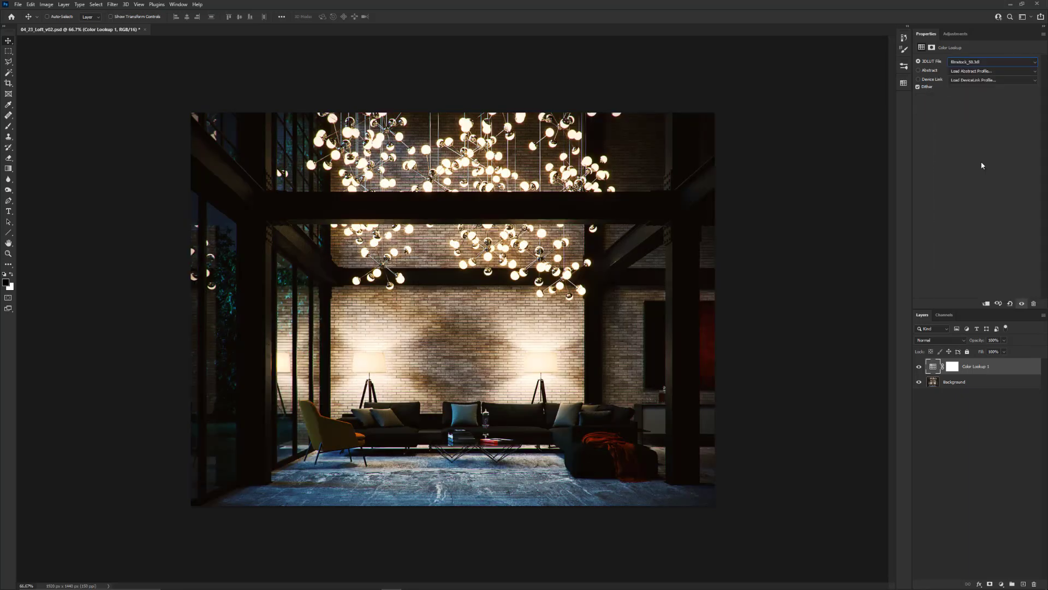
pyautogui.click(983, 63)
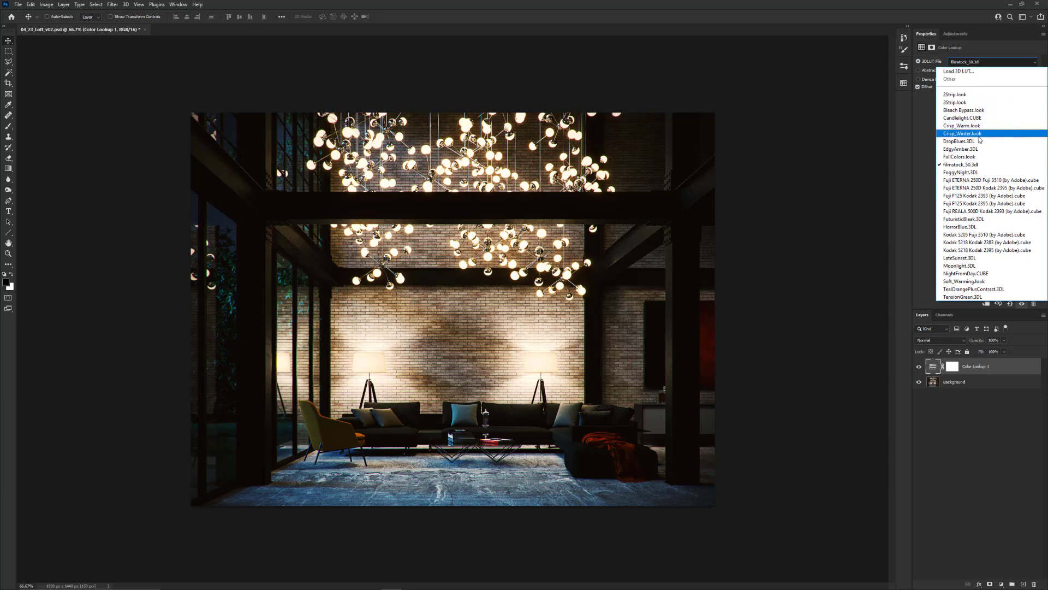
pyautogui.click(980, 165)
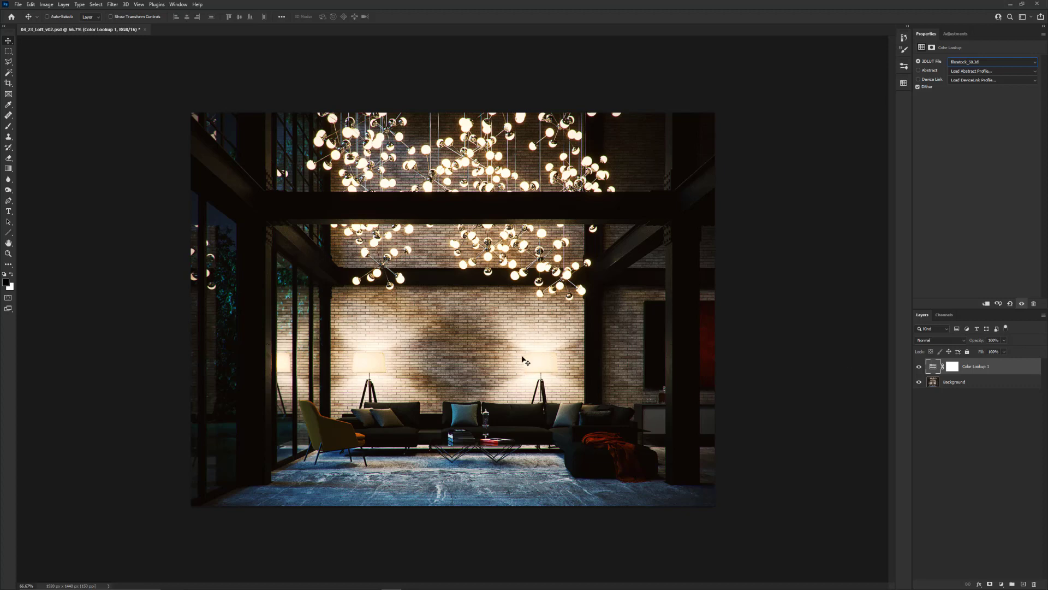
# Paint black on the Color Lookup layer's mask over both floor lamp shades with a Soft Round brush at reduced opacity
pyautogui.click(946, 369)
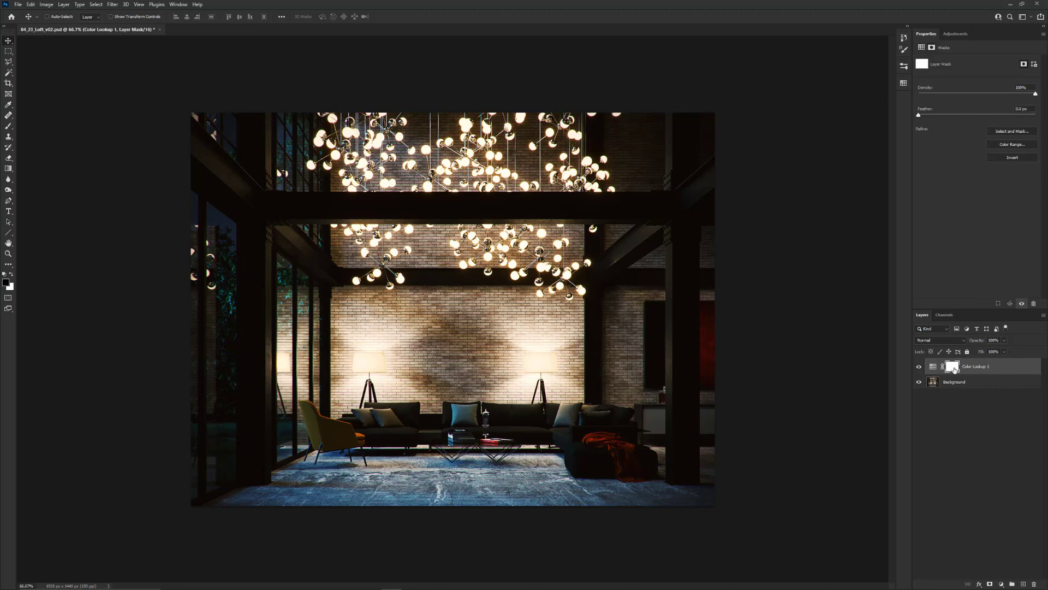
pyautogui.press('b')
pyautogui.rightClick(526, 309)
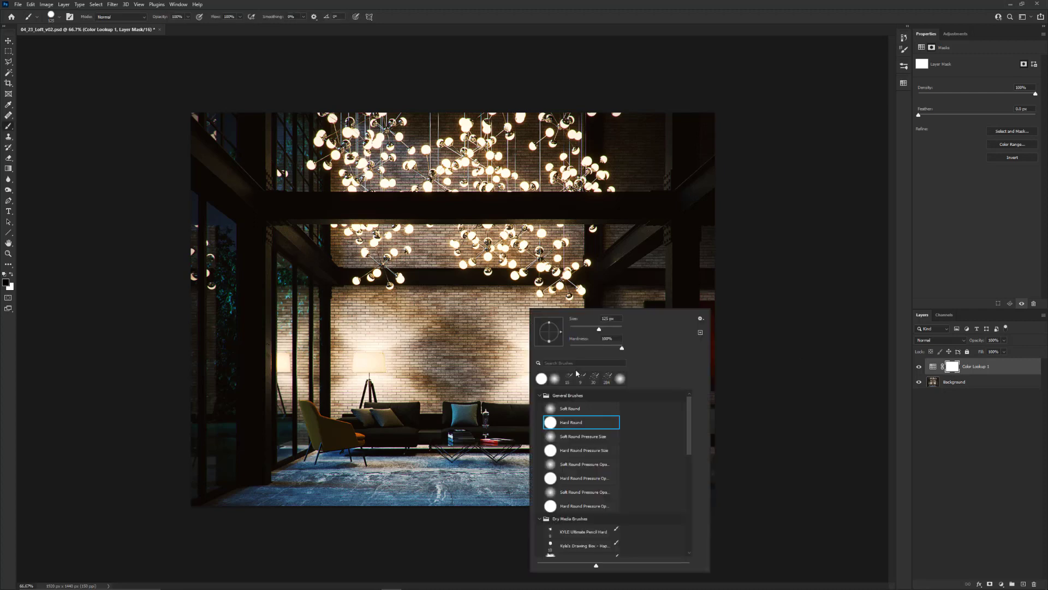
pyautogui.click(575, 408)
pyautogui.click(489, 334)
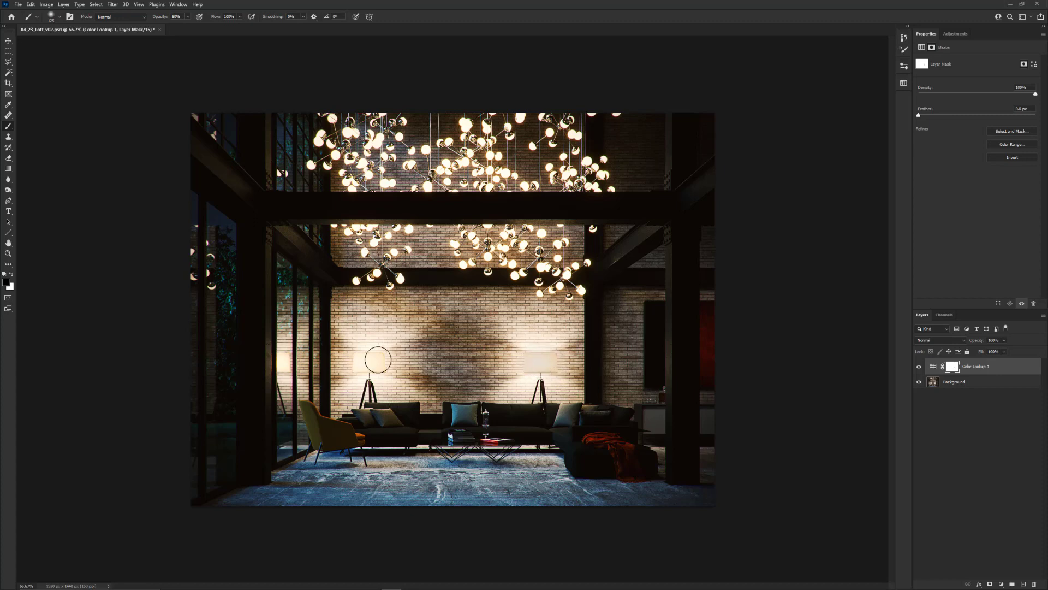
pyautogui.moveTo(369, 361); pyautogui.dragTo(370, 362)
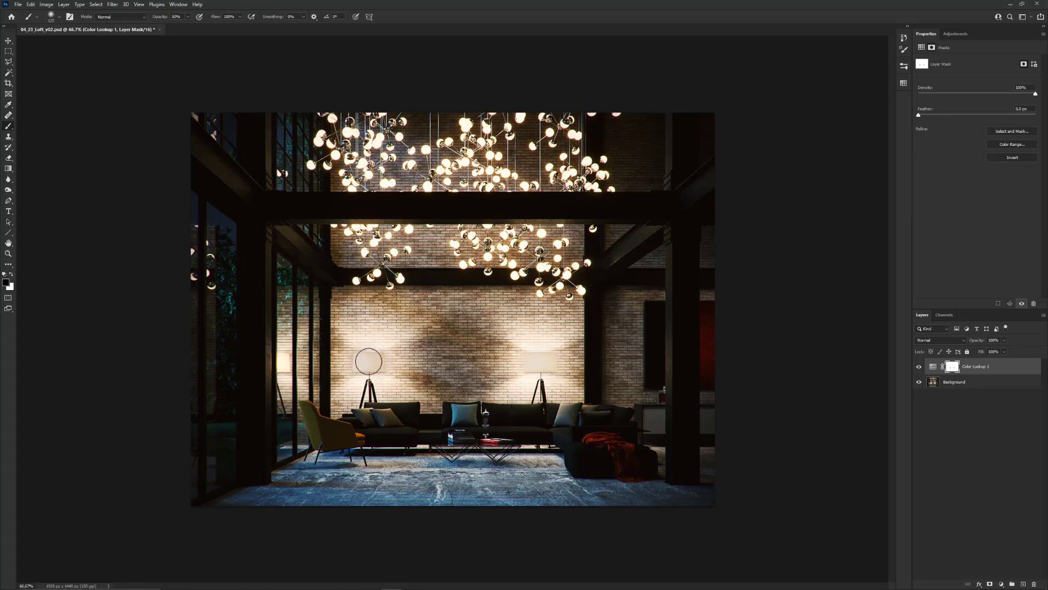
pyautogui.moveTo(530, 362); pyautogui.dragTo(537, 365)
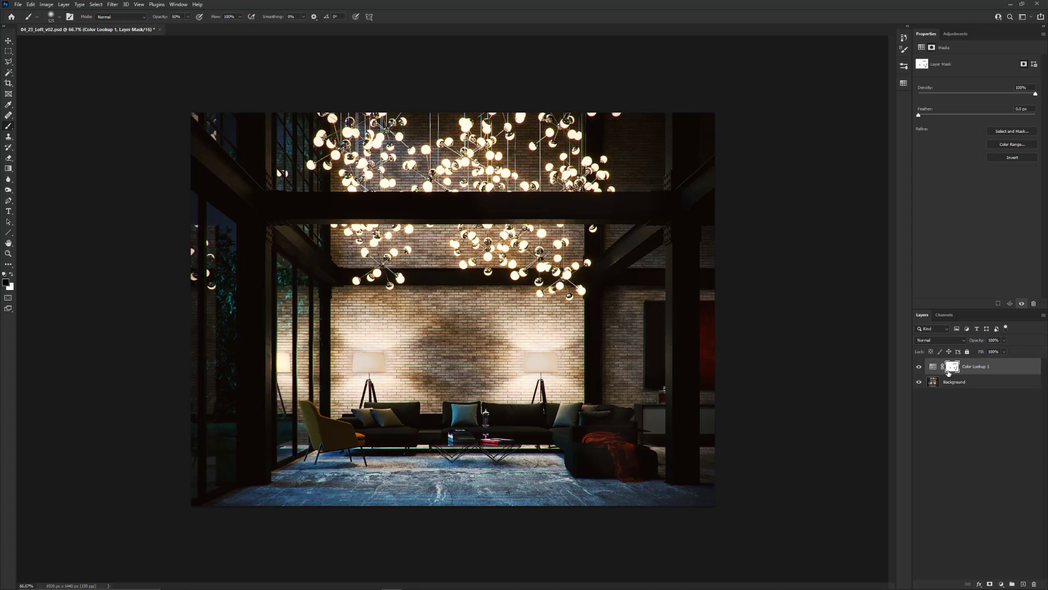
# Toggle the Color Lookup layer's visibility to compare the loft render with and without the grade
pyautogui.click(920, 367)
pyautogui.click(919, 366)
pyautogui.click(919, 367)
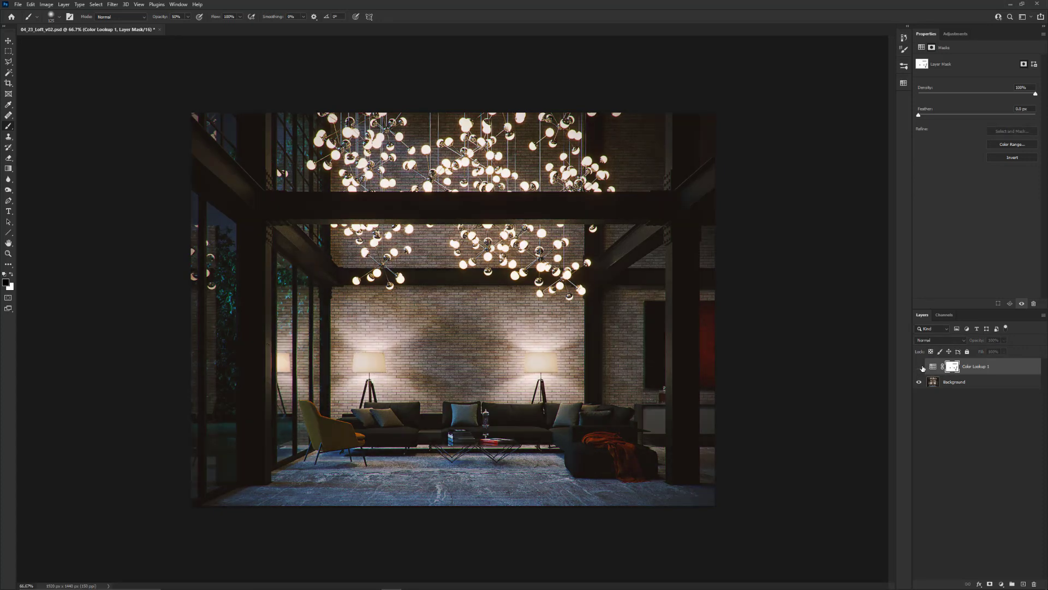
pyautogui.click(919, 366)
pyautogui.click(919, 366)
pyautogui.click(919, 367)
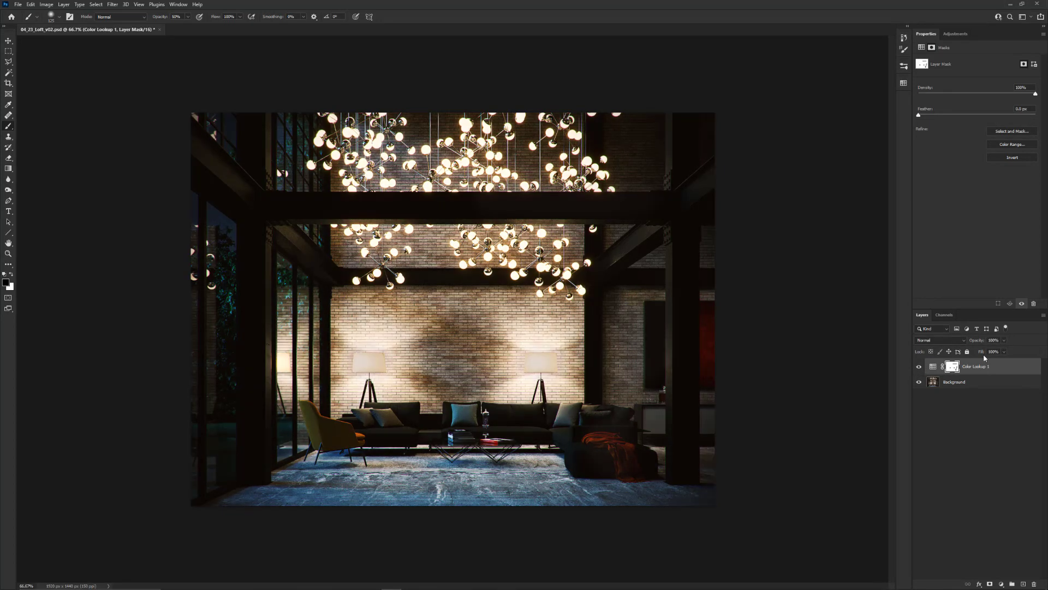